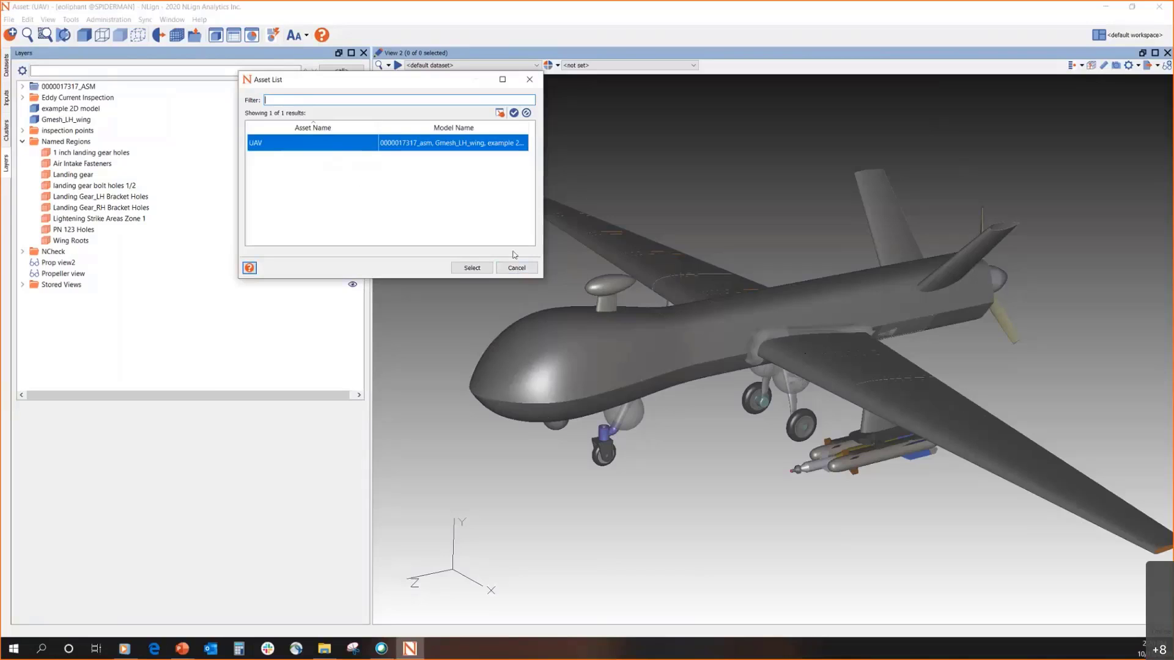
# Review the available assets in the asset list and close it without choosing one
pyautogui.click(520, 271)
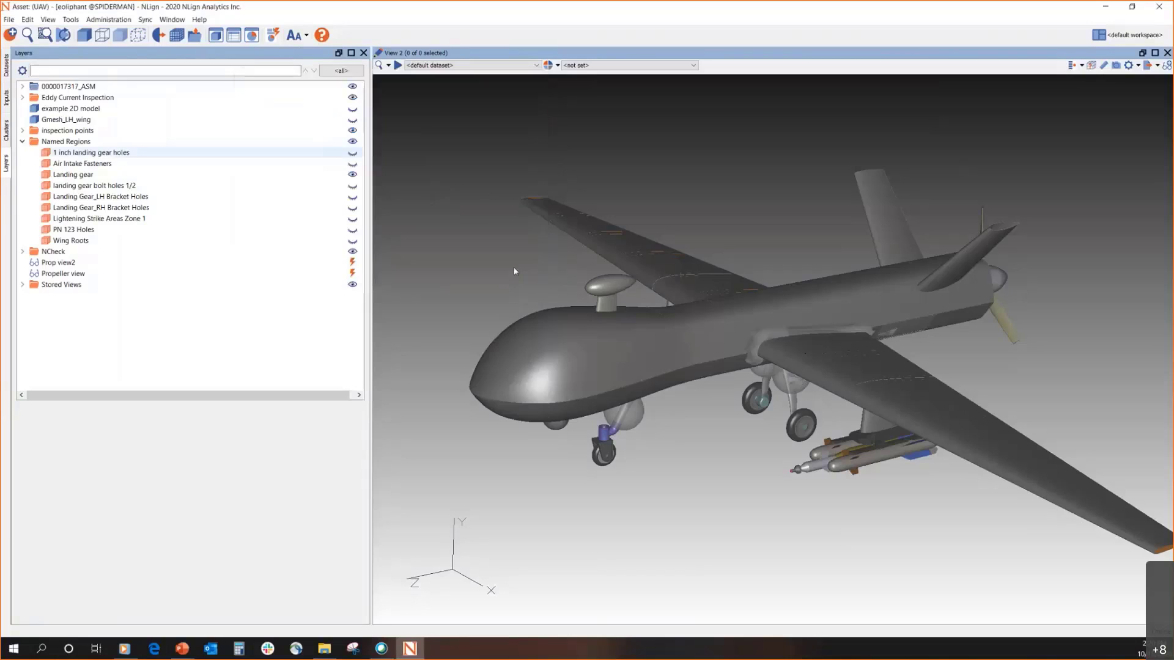
pyautogui.click(12, 20)
pyautogui.click(24, 52)
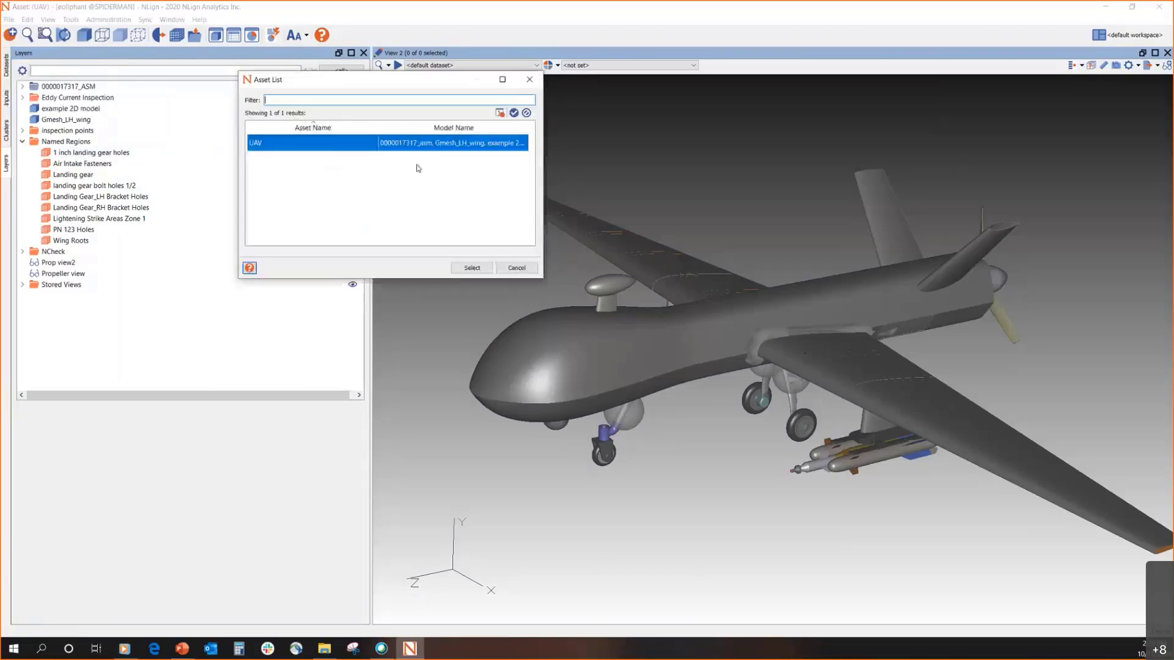
pyautogui.click(526, 267)
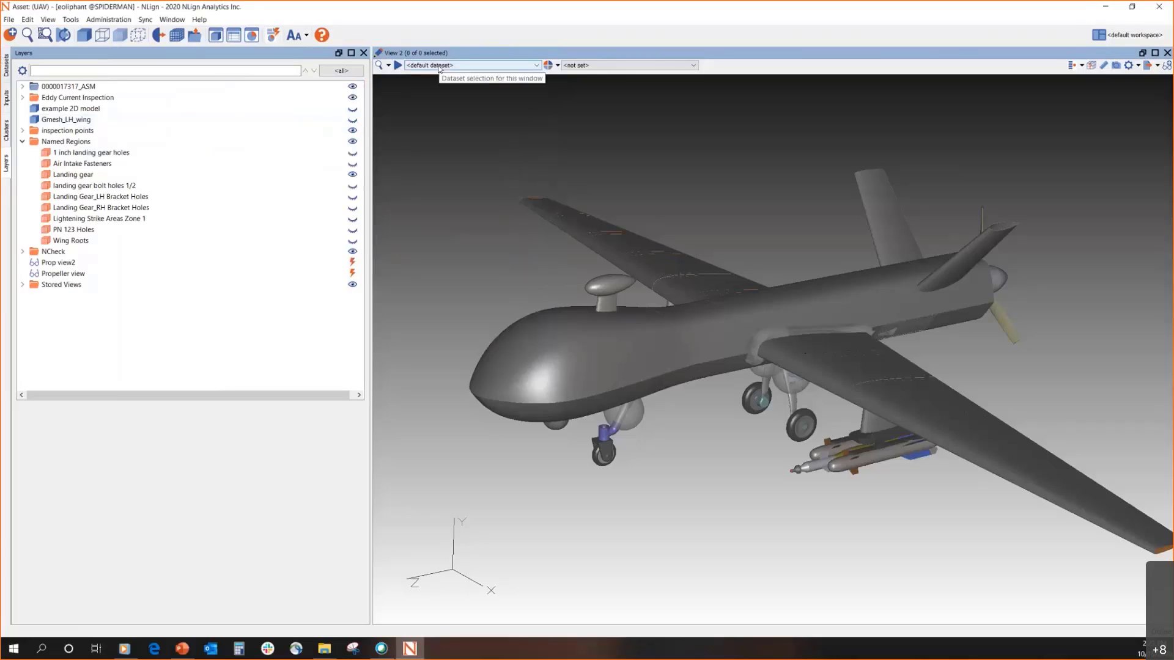
# Run <default dataset> from the loaded datasets to load its records onto the UAV model
pyautogui.click(7, 65)
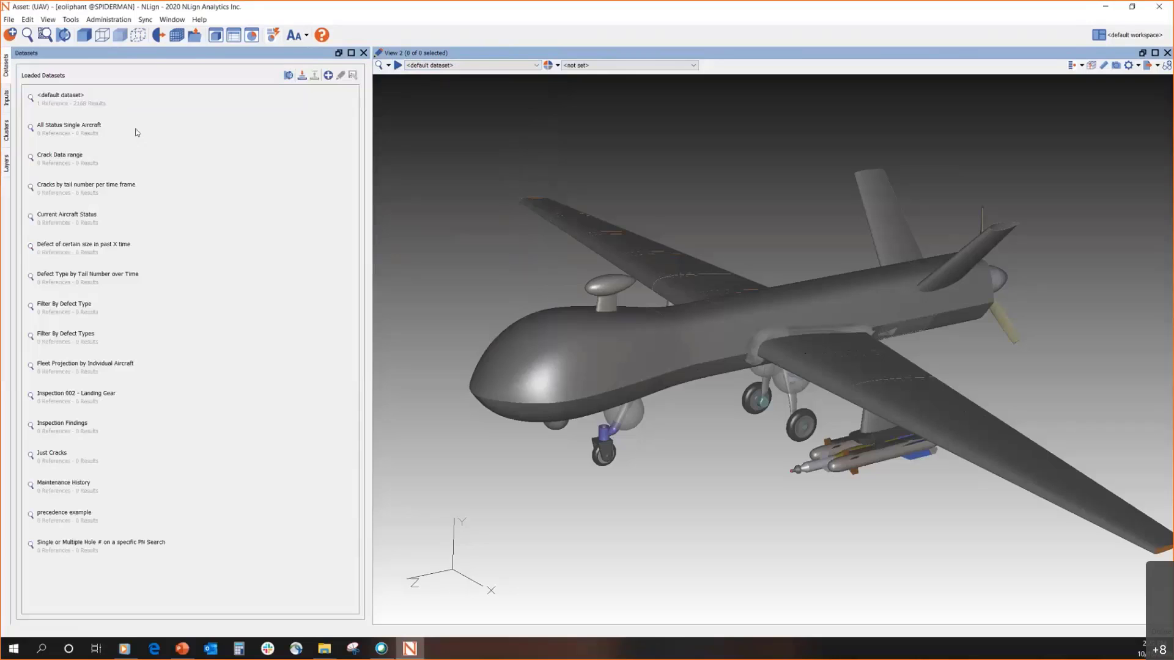
pyautogui.doubleClick(78, 109)
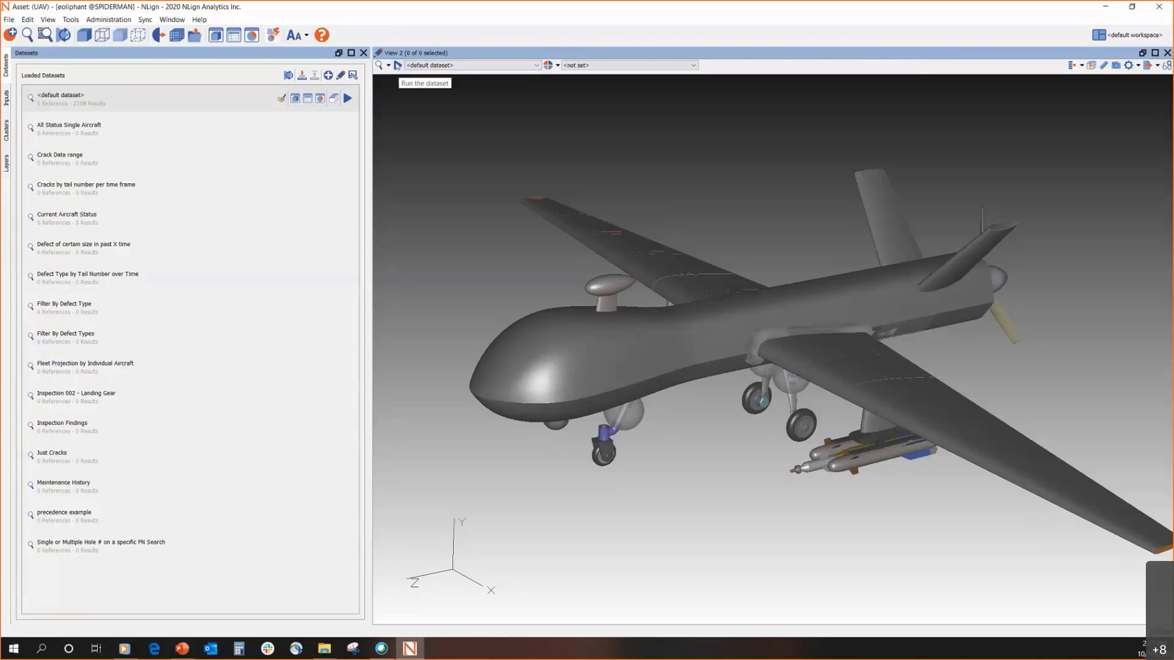
pyautogui.click(397, 66)
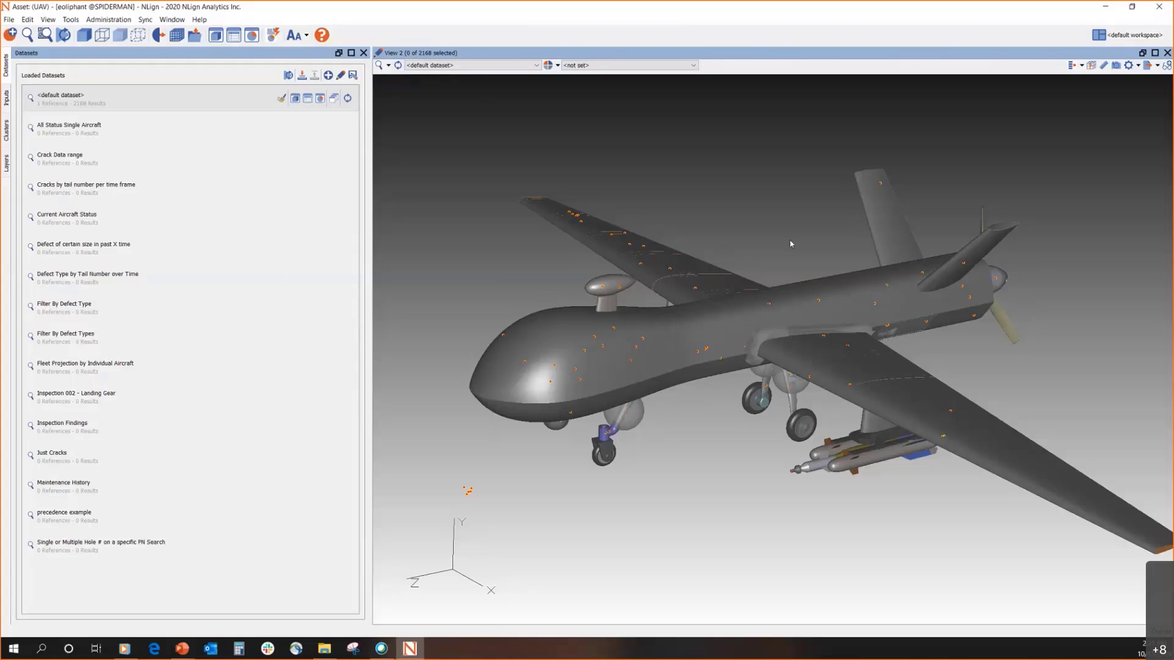
# Hide all Named Regions layers and collapse their folder in the layer tree
pyautogui.click(6, 164)
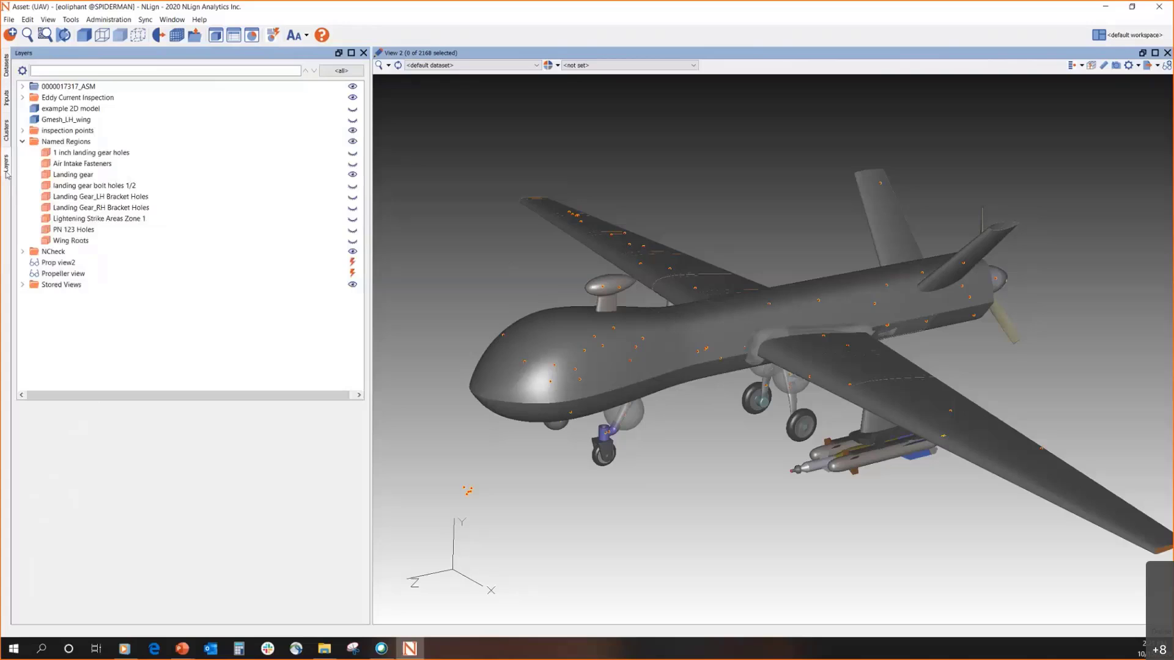
pyautogui.click(352, 141)
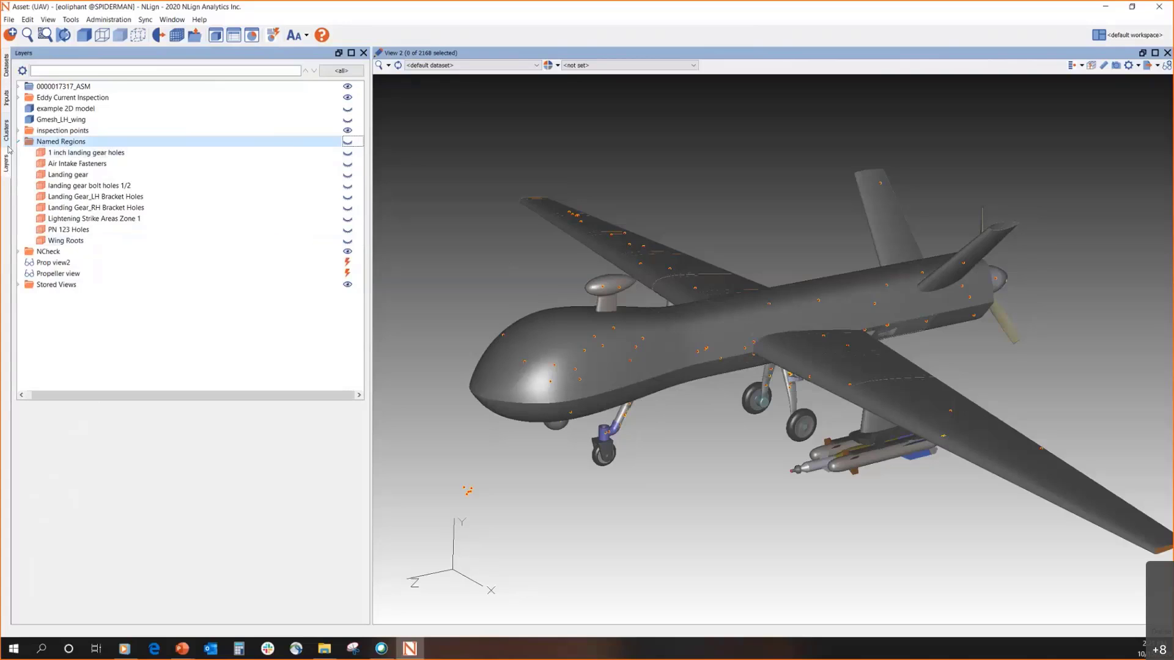
pyautogui.click(19, 142)
pyautogui.moveTo(170, 396); pyautogui.dragTo(170, 398)
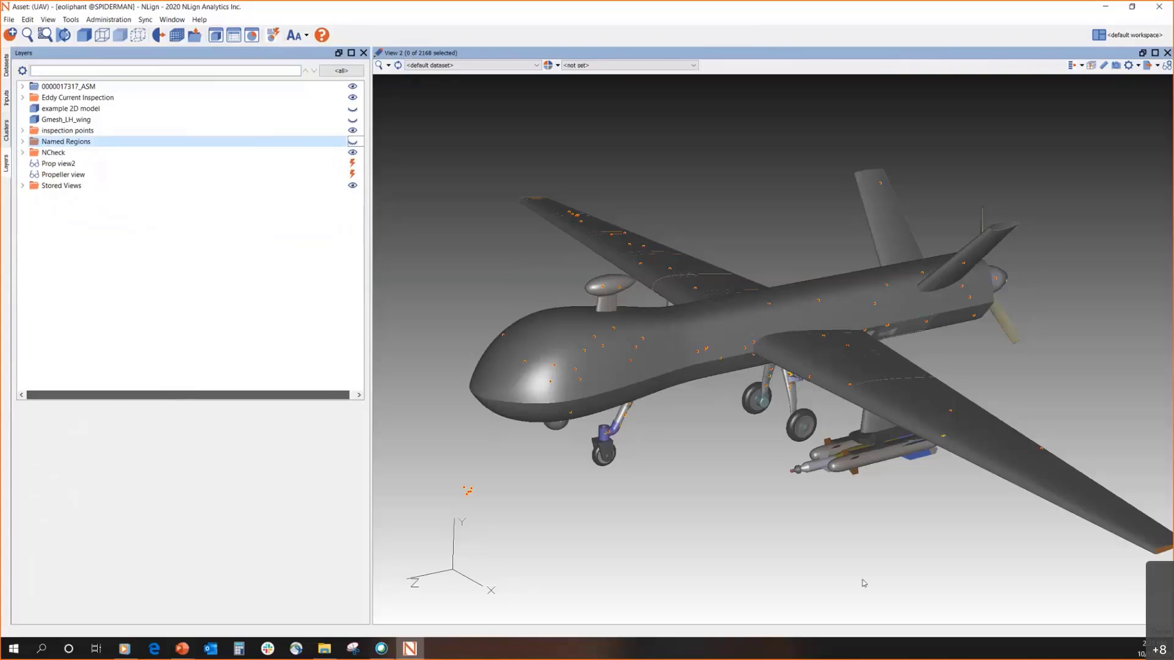
# Switch to the Intro Training Slides in PowerPoint and go to slide 15 on Model View Controls
pyautogui.click(182, 648)
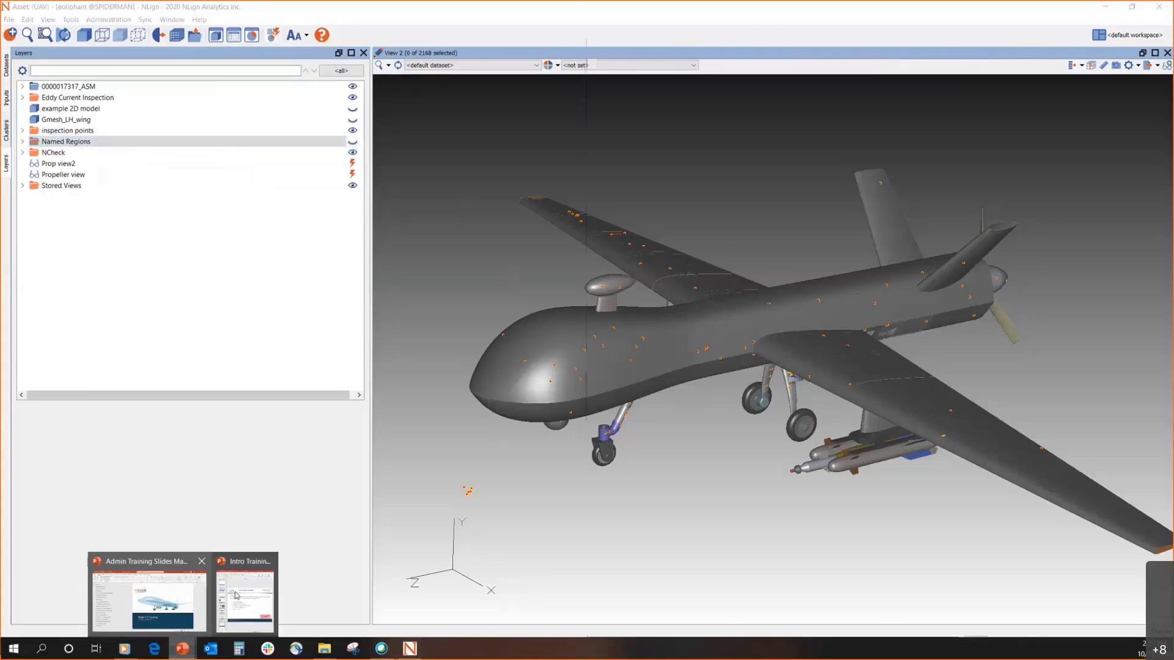
pyautogui.click(235, 596)
pyautogui.scroll(-3, 652, 479)
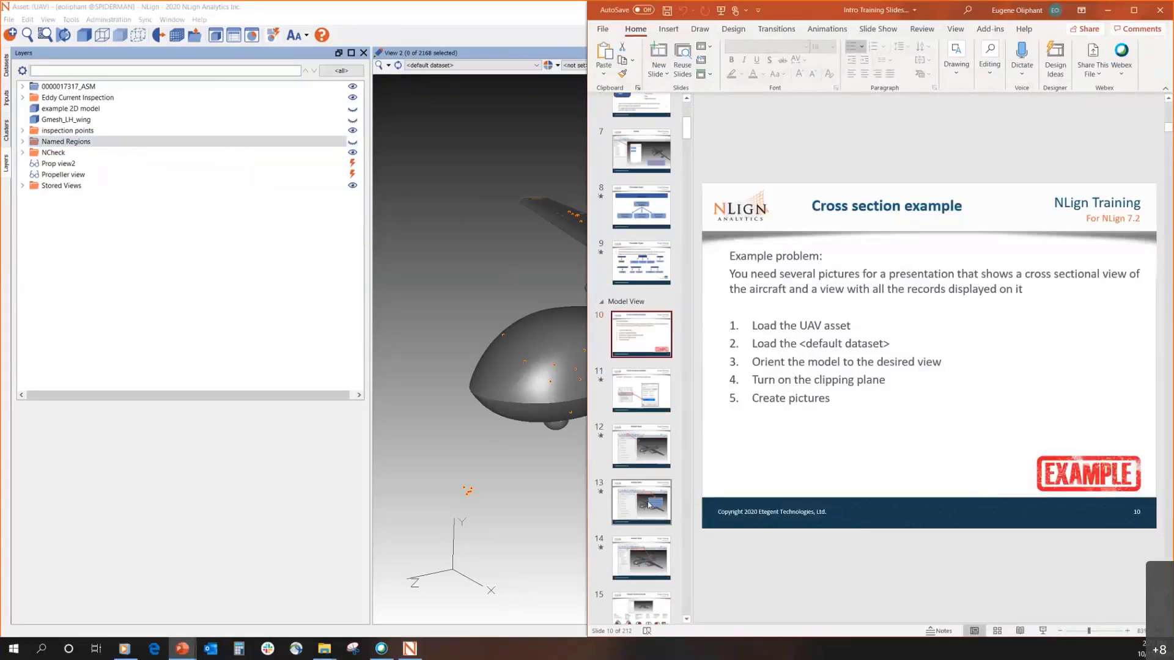
pyautogui.click(658, 463)
pyautogui.press('Down')
pyautogui.press('Down')
pyautogui.press('Down')
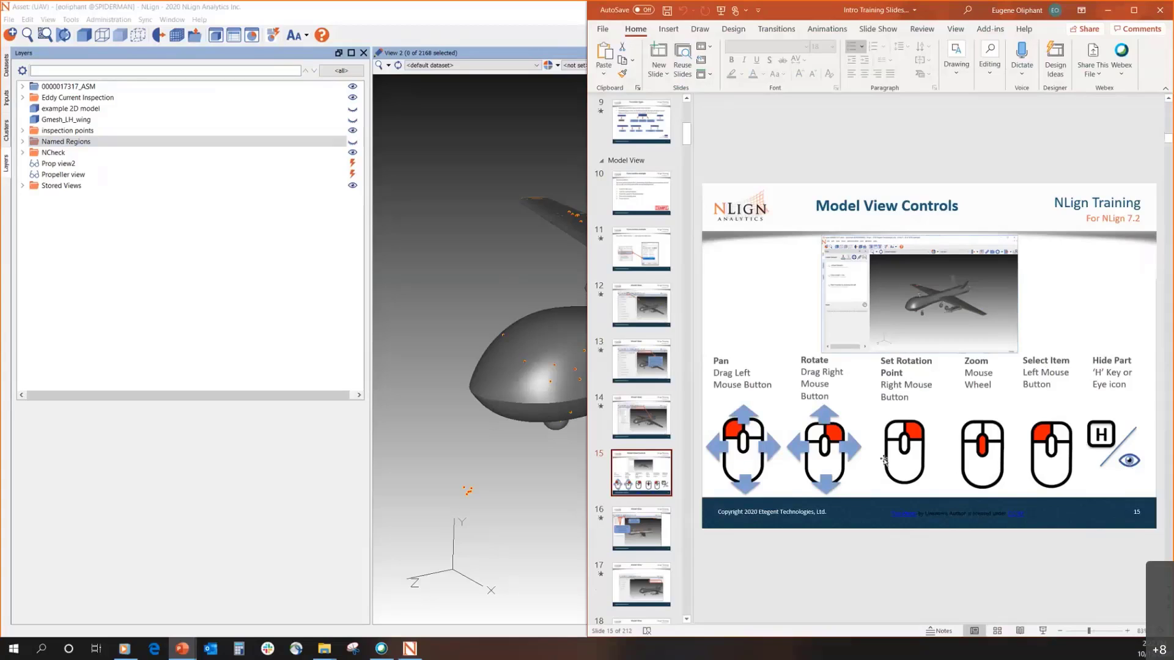
# Switch back to NLign and select the fuselage skins CFLGSK05-001 and CFLGSK01-001 one after another directly on the UAV model
pyautogui.click(540, 460)
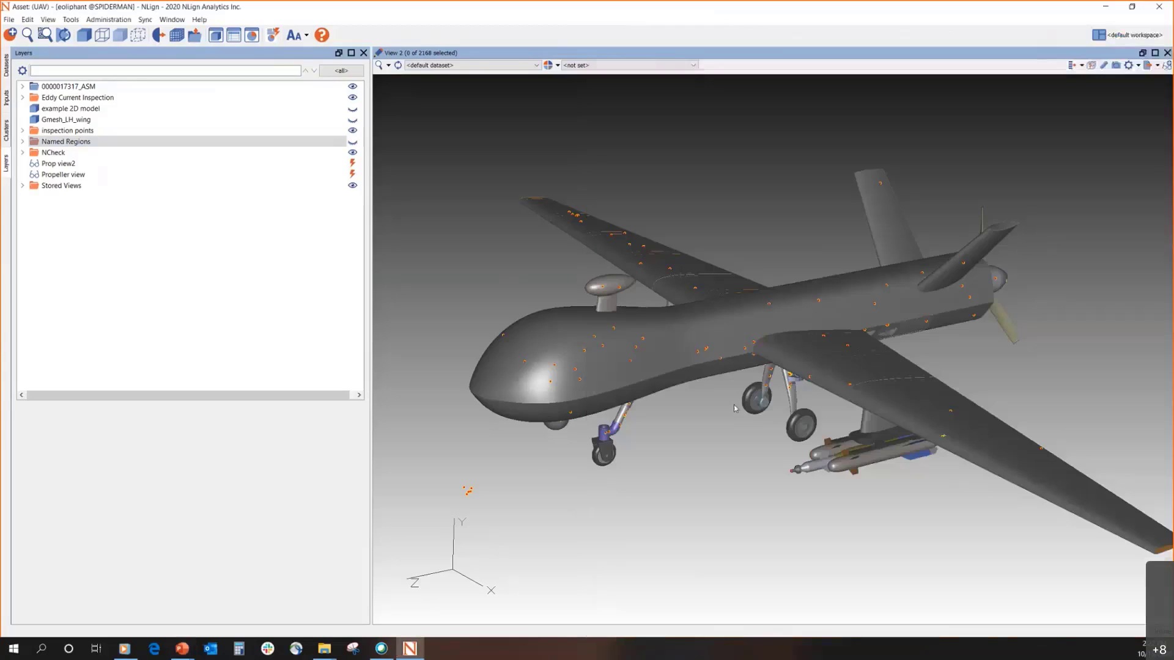
pyautogui.moveTo(753, 389); pyautogui.dragTo(733, 342)
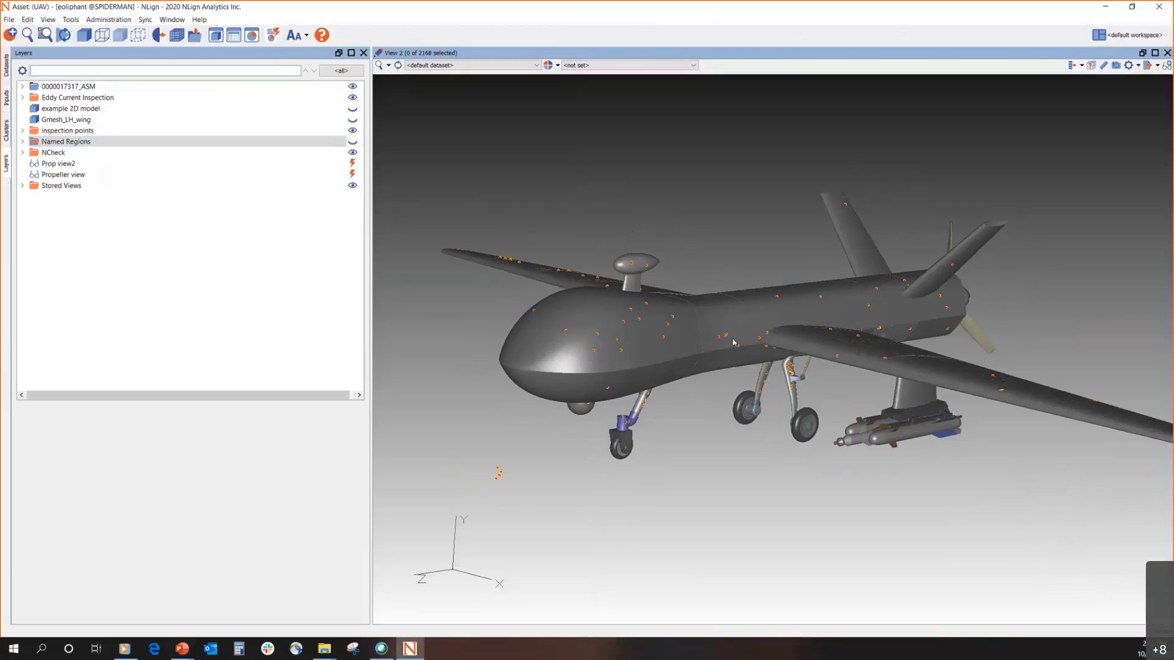
pyautogui.scroll(-5, 740, 372)
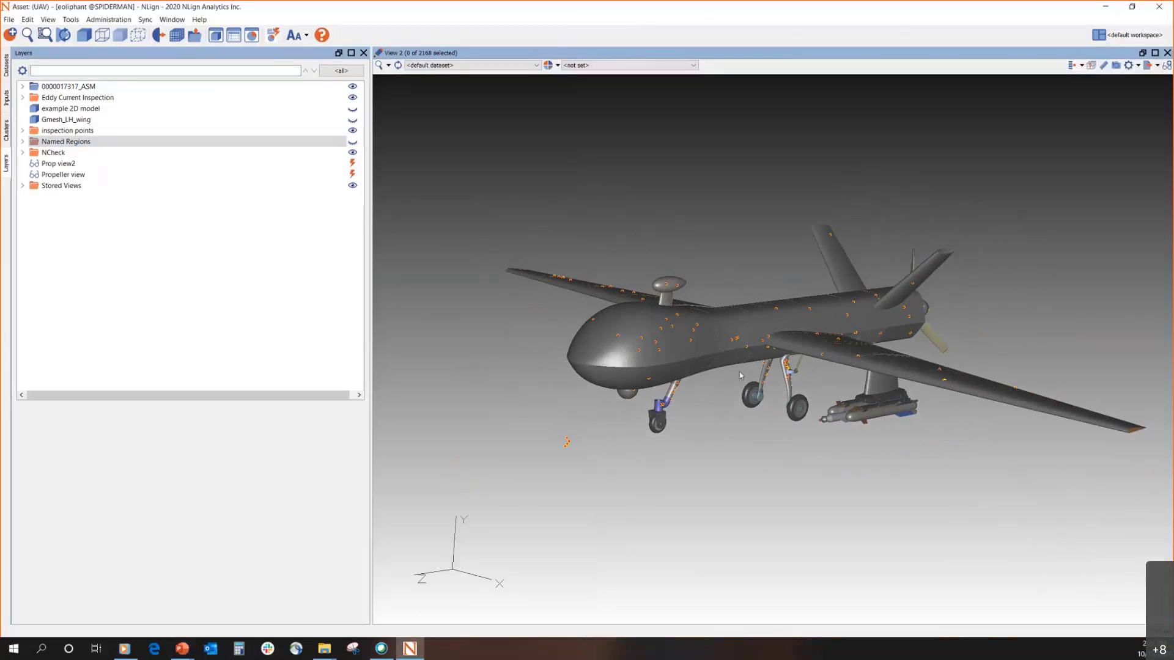
pyautogui.scroll(2, 739, 372)
pyautogui.click(711, 316)
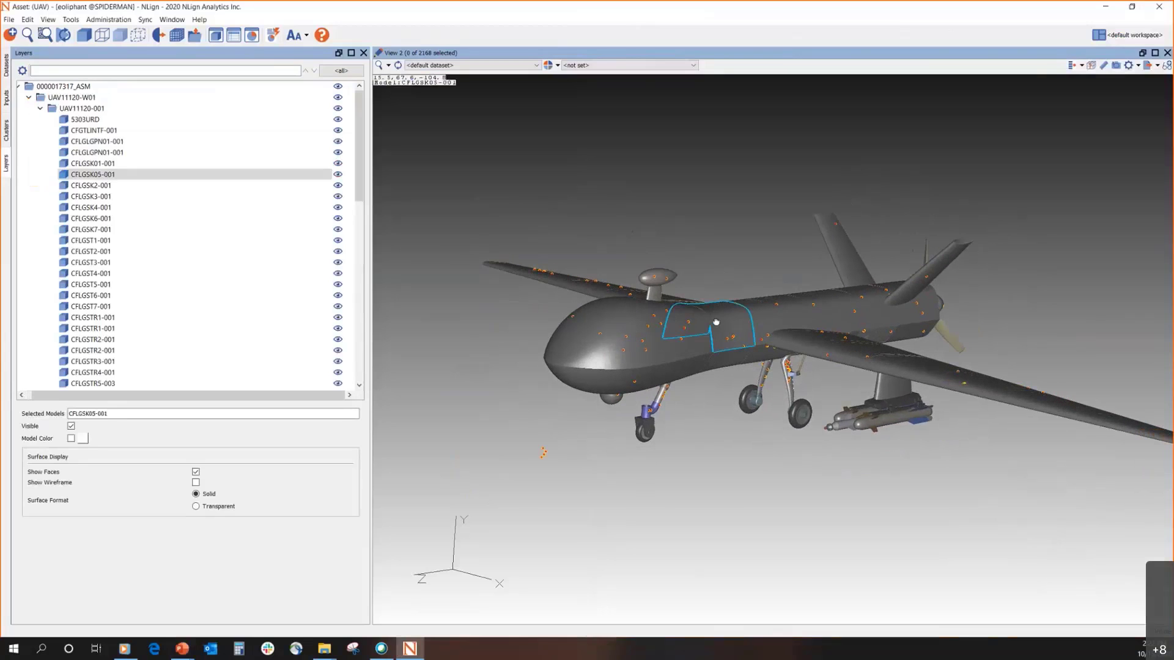
pyautogui.moveTo(715, 321); pyautogui.dragTo(618, 333)
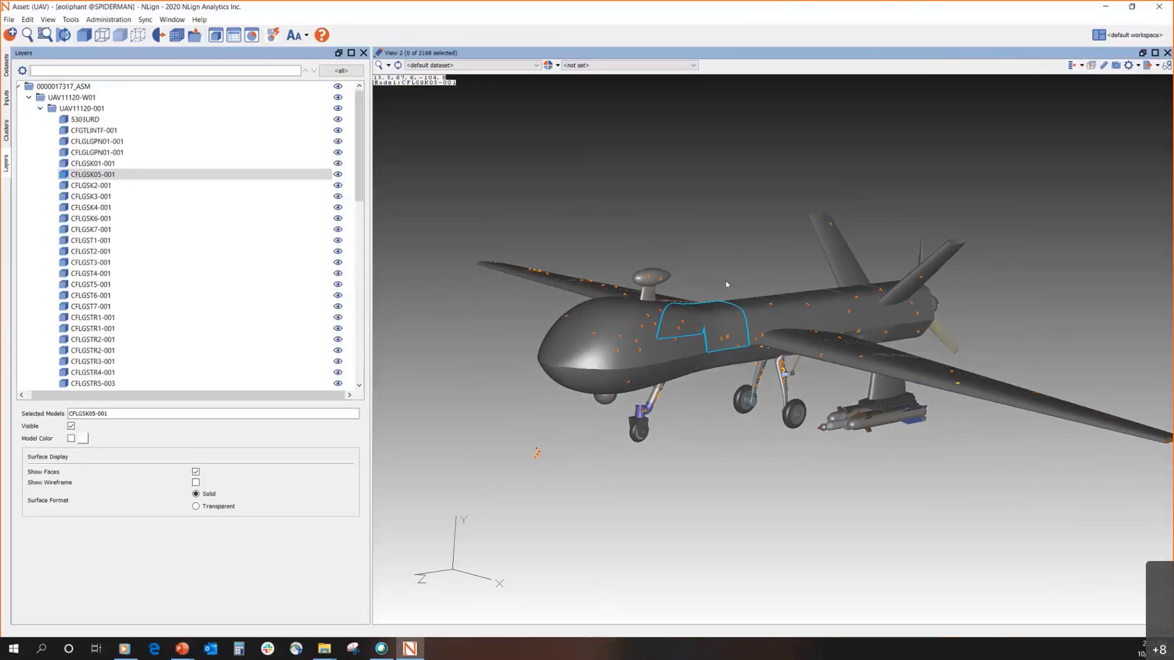
pyautogui.click(619, 333)
pyautogui.click(791, 307)
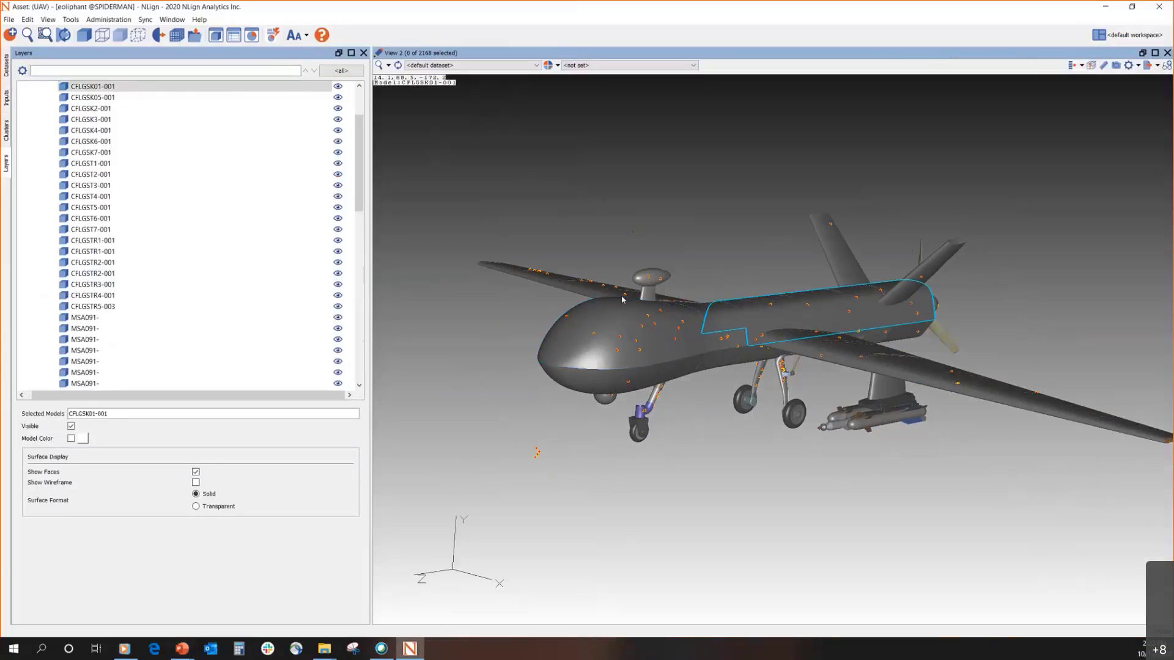
pyautogui.scroll(2, 128, 116)
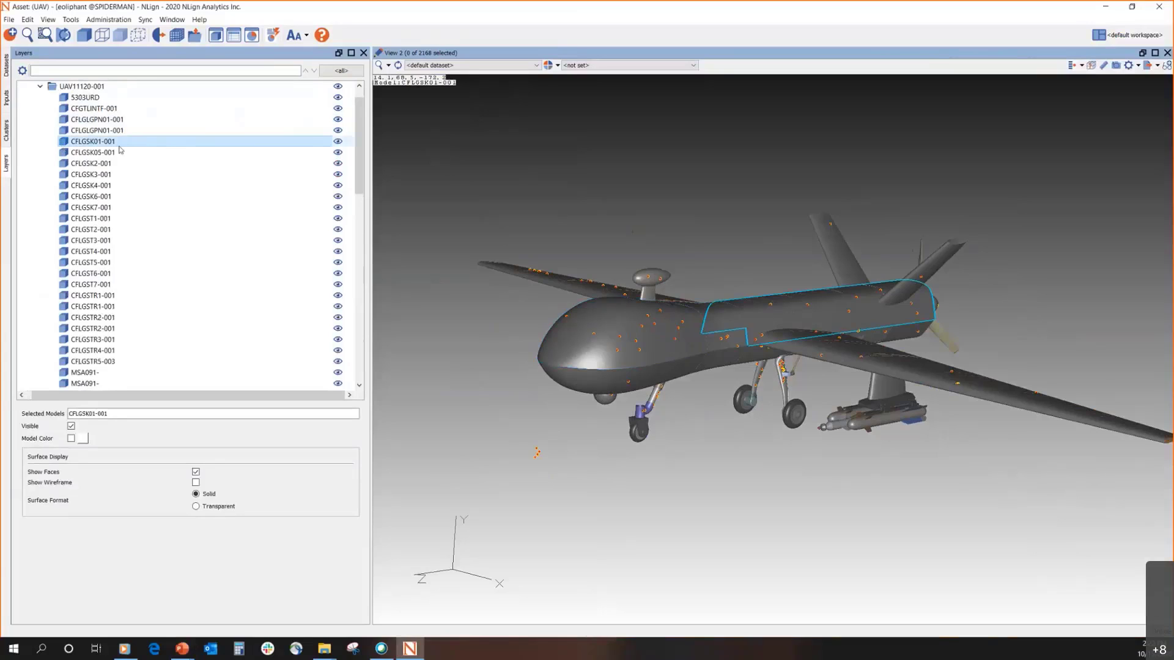
pyautogui.click(95, 240)
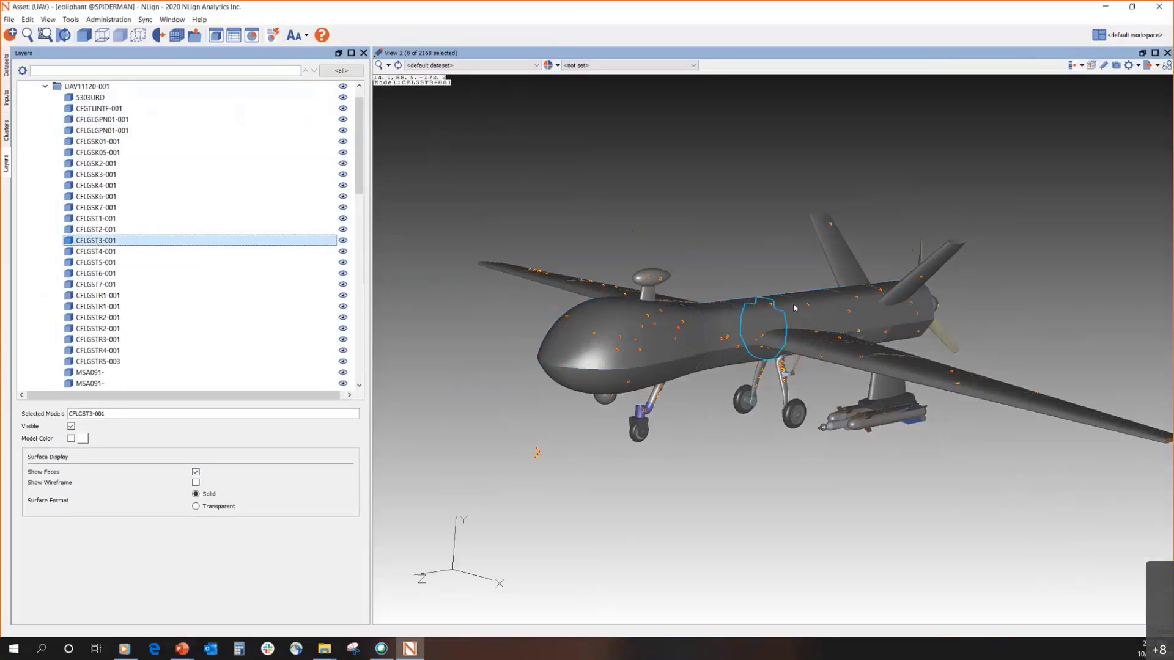
pyautogui.click(680, 246)
pyautogui.scroll(2, 222, 189)
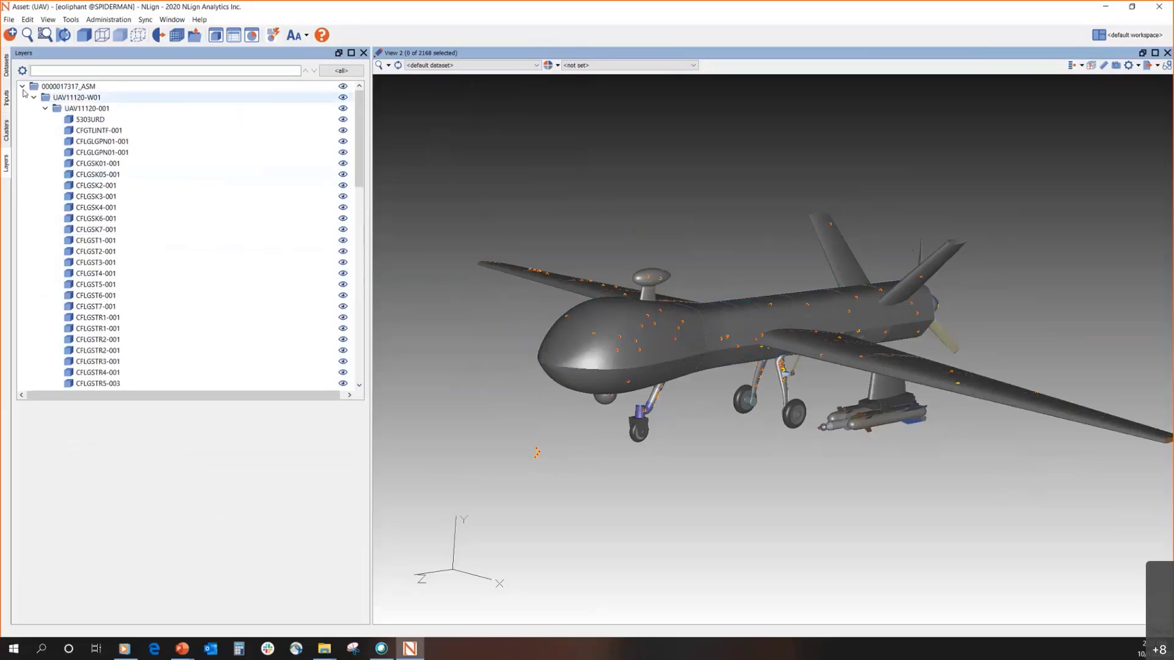
pyautogui.click(23, 87)
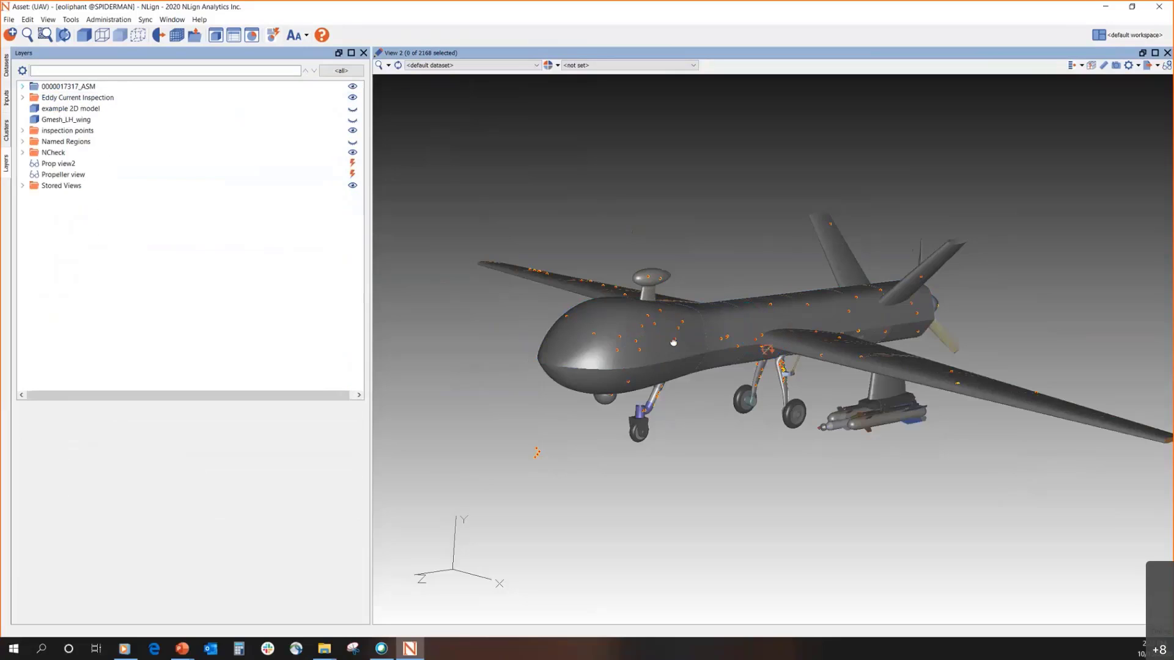
# Set the center of rotation to a specific point on the nose of the aircraft
pyautogui.moveTo(673, 343); pyautogui.dragTo(578, 376, button='middle')
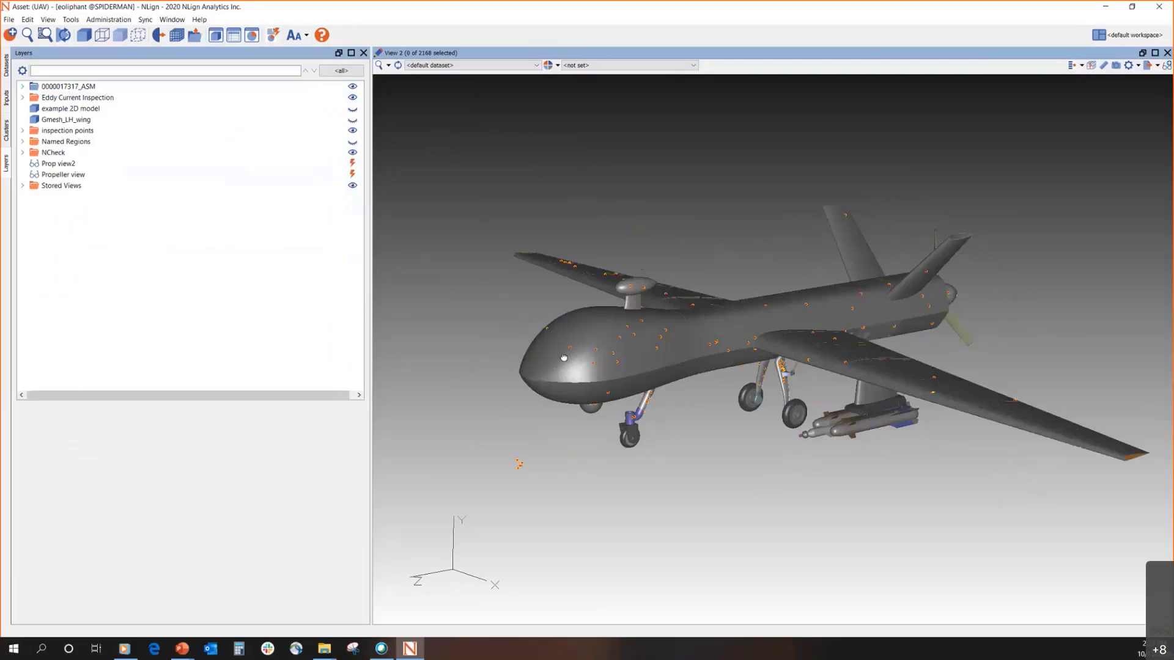
pyautogui.moveTo(574, 374); pyautogui.dragTo(701, 377, button='middle')
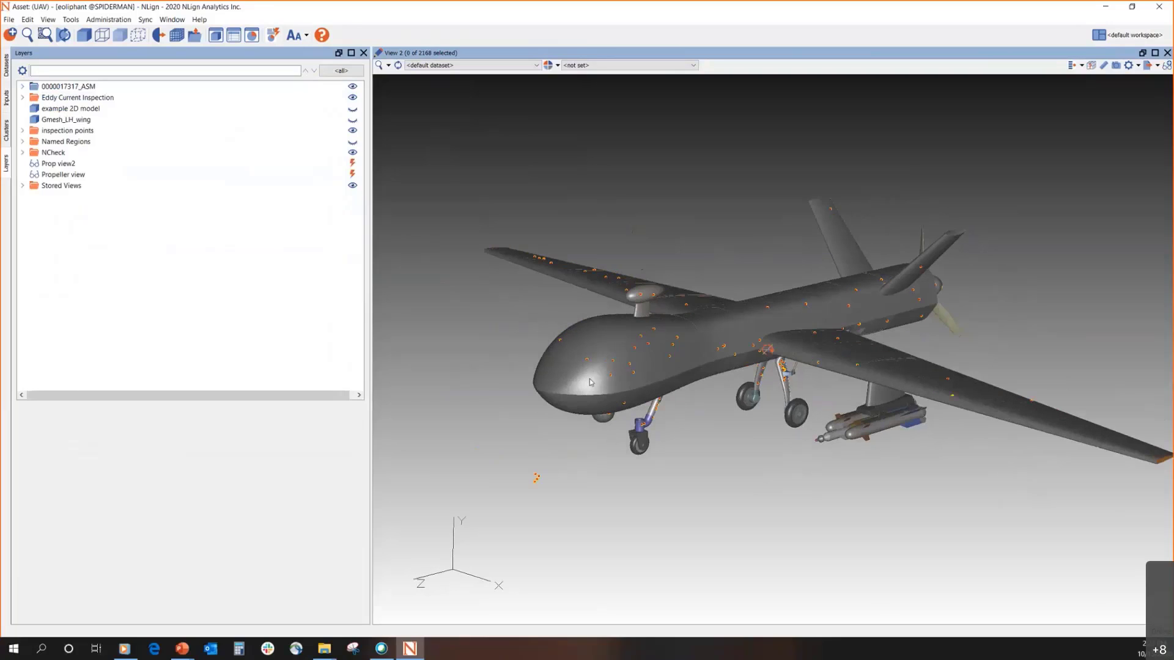
pyautogui.click(1139, 66)
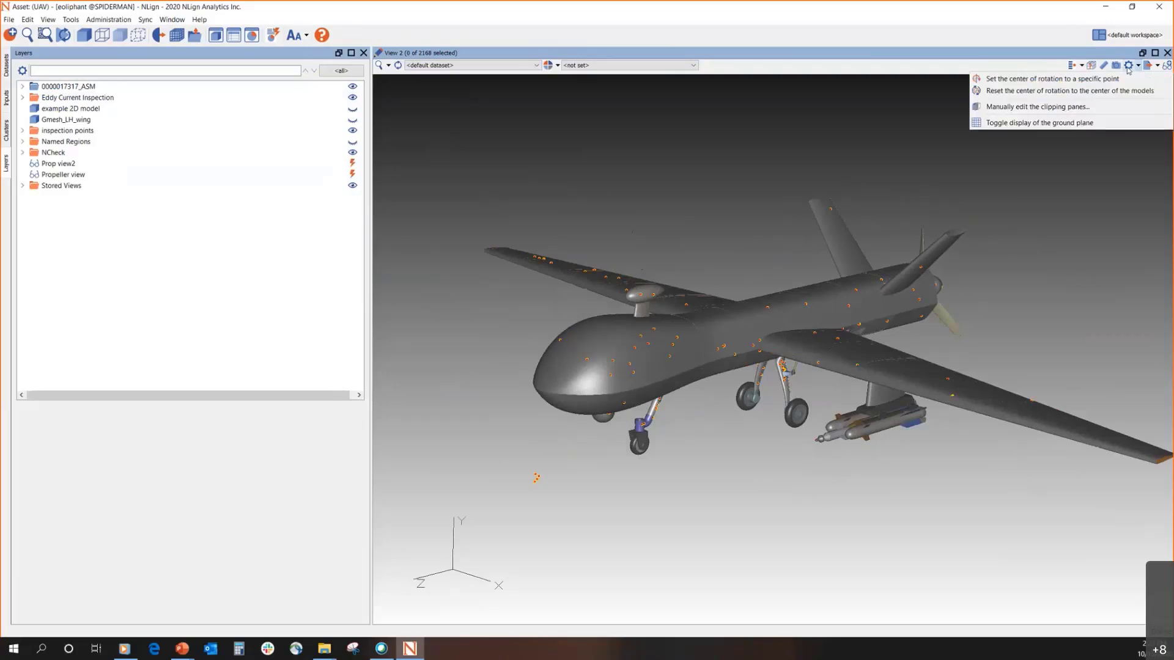
pyautogui.click(1057, 84)
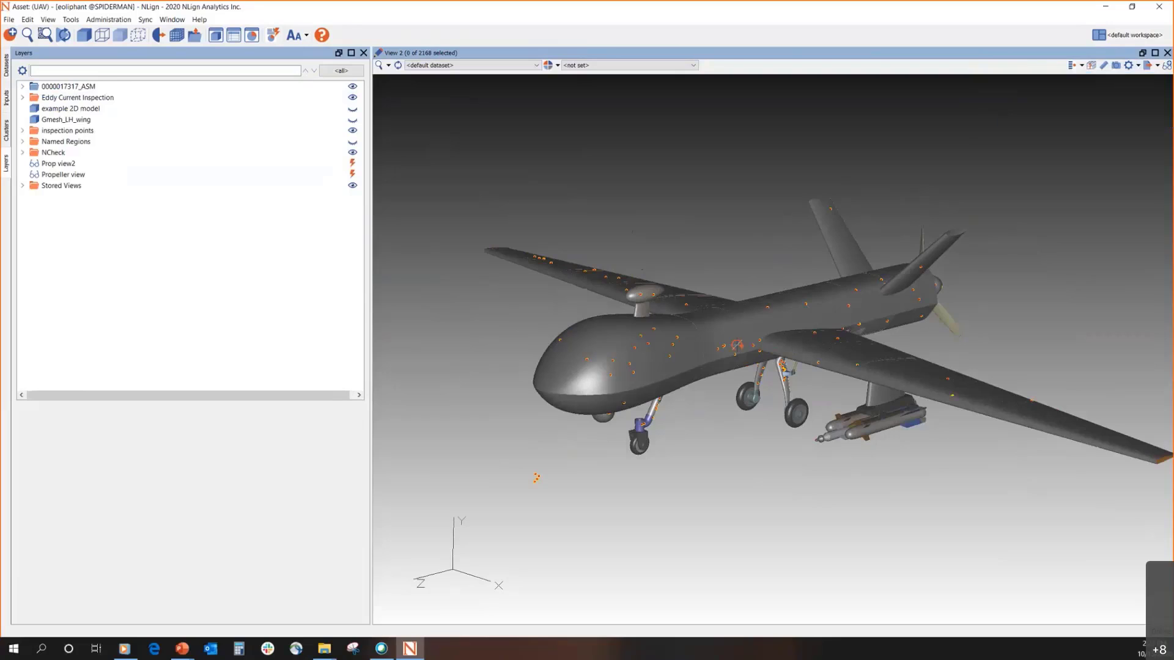
pyautogui.click(575, 387)
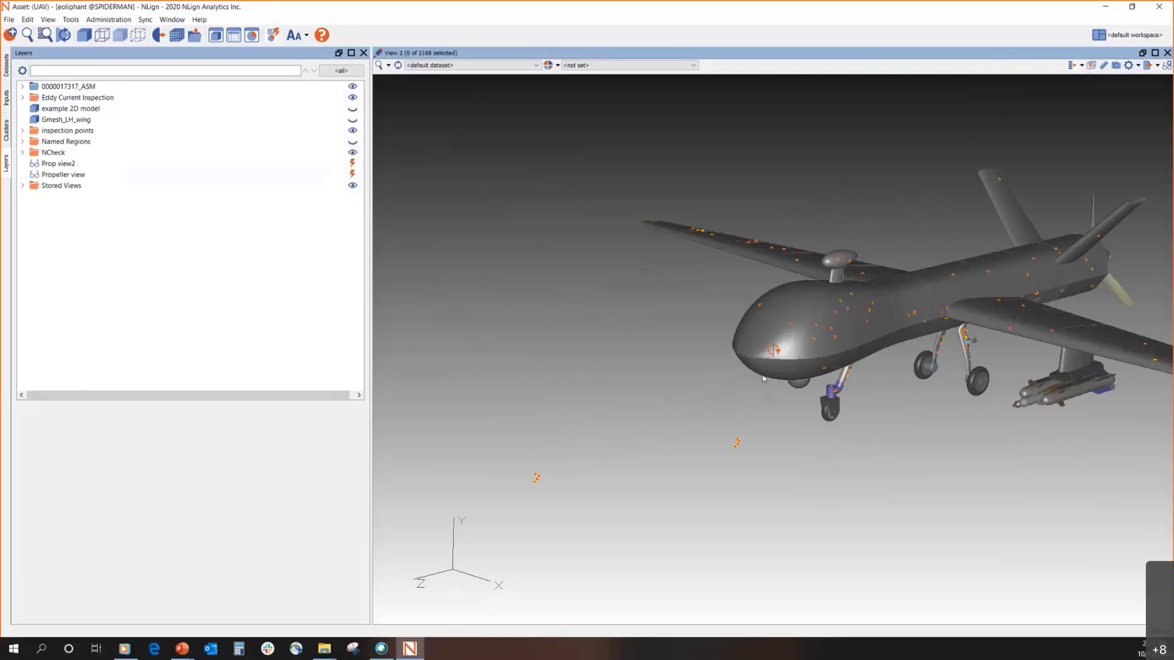
# Try rotating the aircraft around its nose, and reset the center of rotation to the center of the models
pyautogui.moveTo(821, 406); pyautogui.dragTo(875, 340, button='middle')
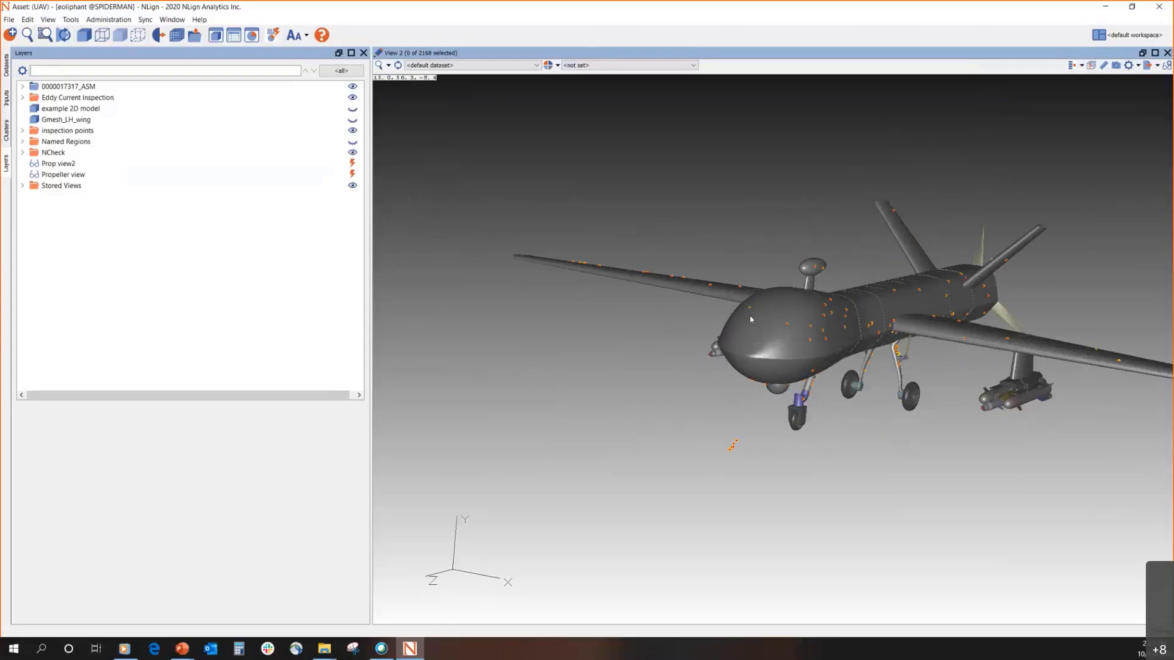
pyautogui.scroll(4, 852, 309)
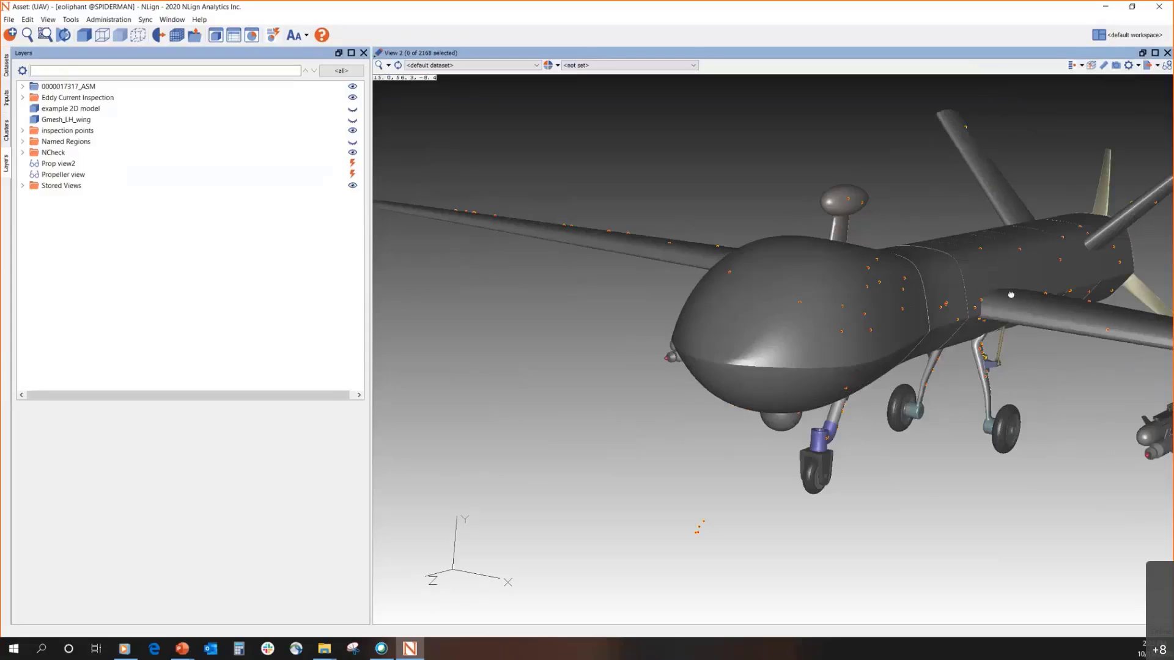
pyautogui.moveTo(1011, 295); pyautogui.dragTo(917, 476, button='middle')
pyautogui.moveTo(791, 228); pyautogui.dragTo(930, 256)
pyautogui.scroll(-2, 931, 256)
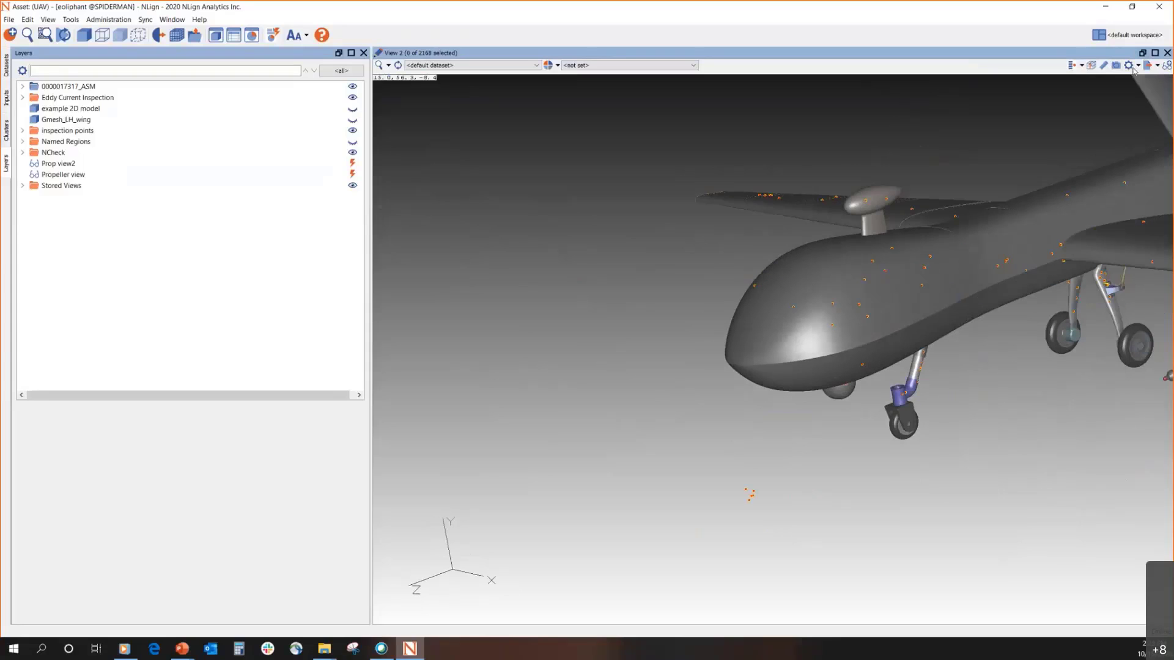
pyautogui.click(1134, 68)
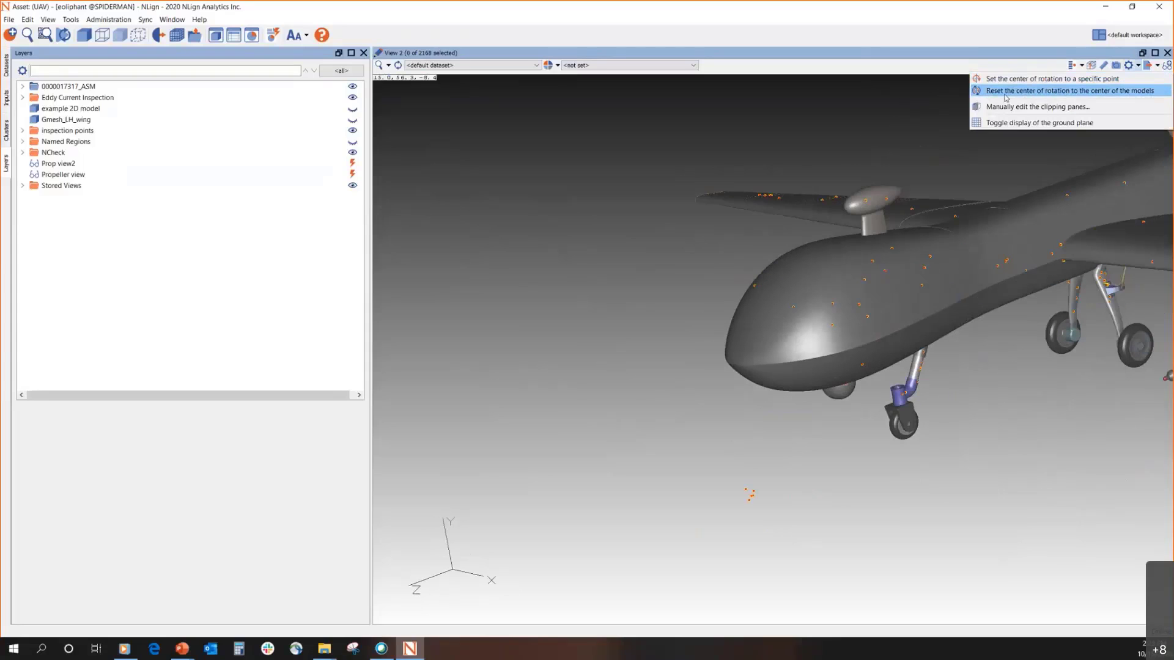
pyautogui.click(1100, 98)
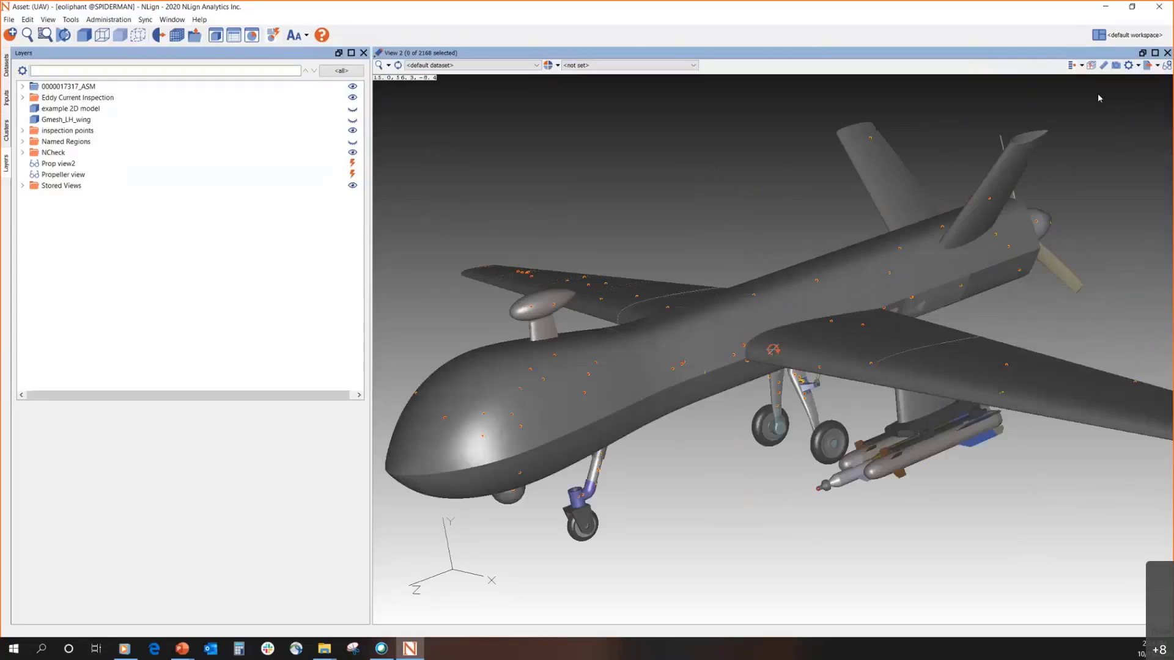
# Orbit the aircraft to a side view and zoom in on the wing and mid-fuselage
pyautogui.moveTo(936, 327); pyautogui.dragTo(790, 463)
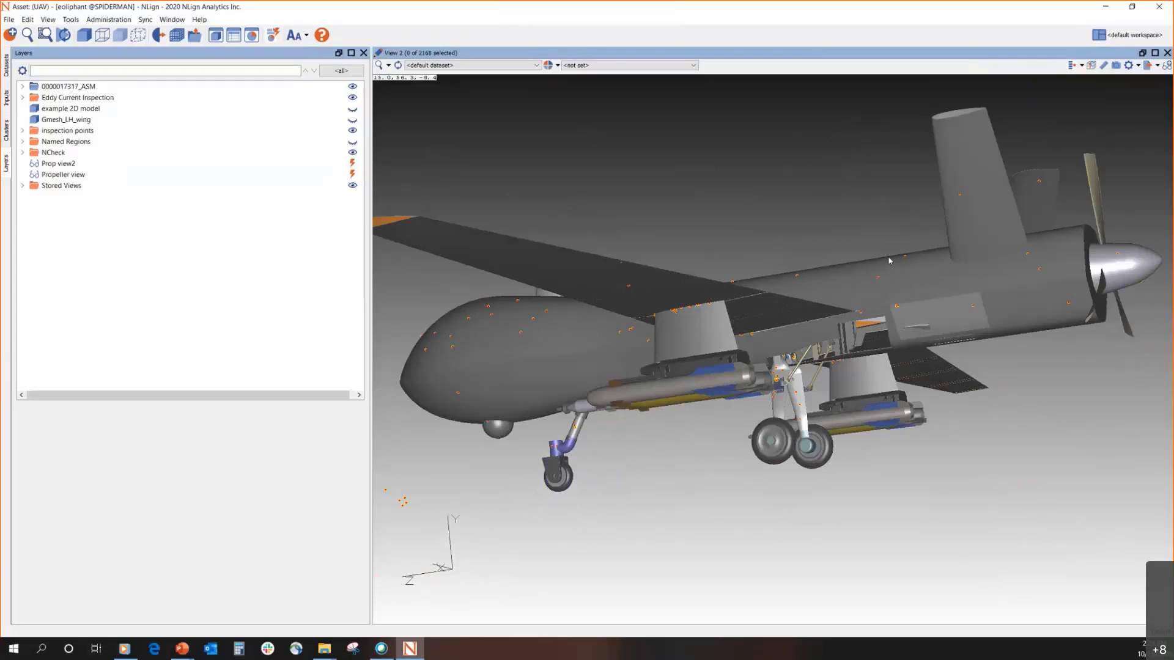
pyautogui.moveTo(890, 261); pyautogui.dragTo(693, 222)
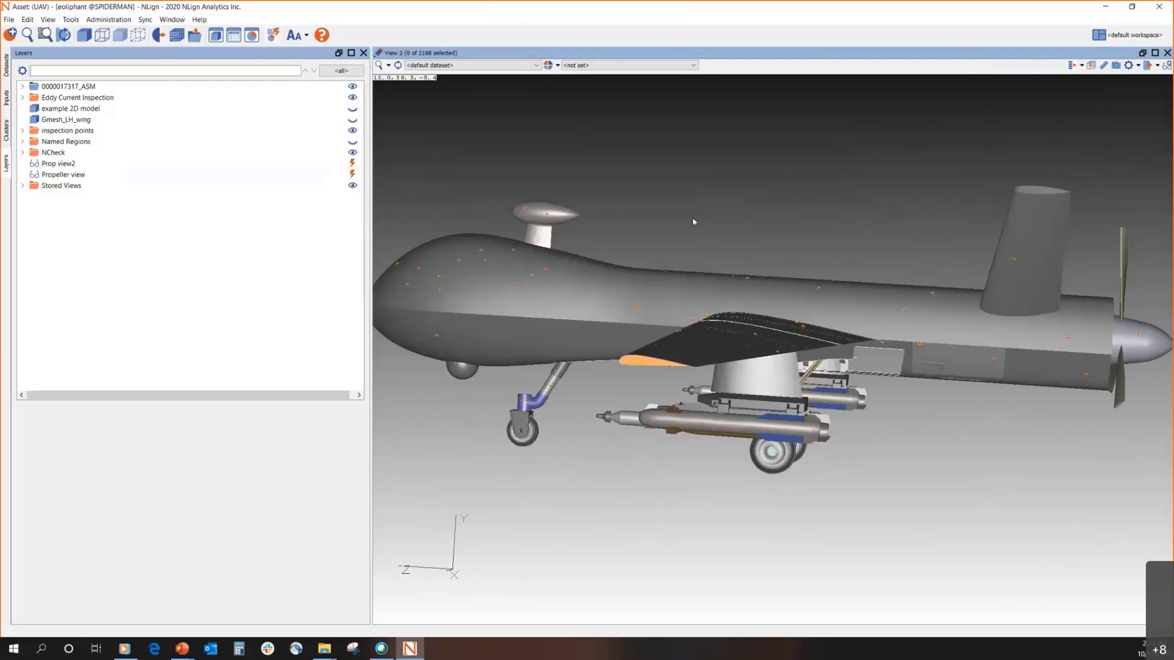
pyautogui.scroll(5, 693, 221)
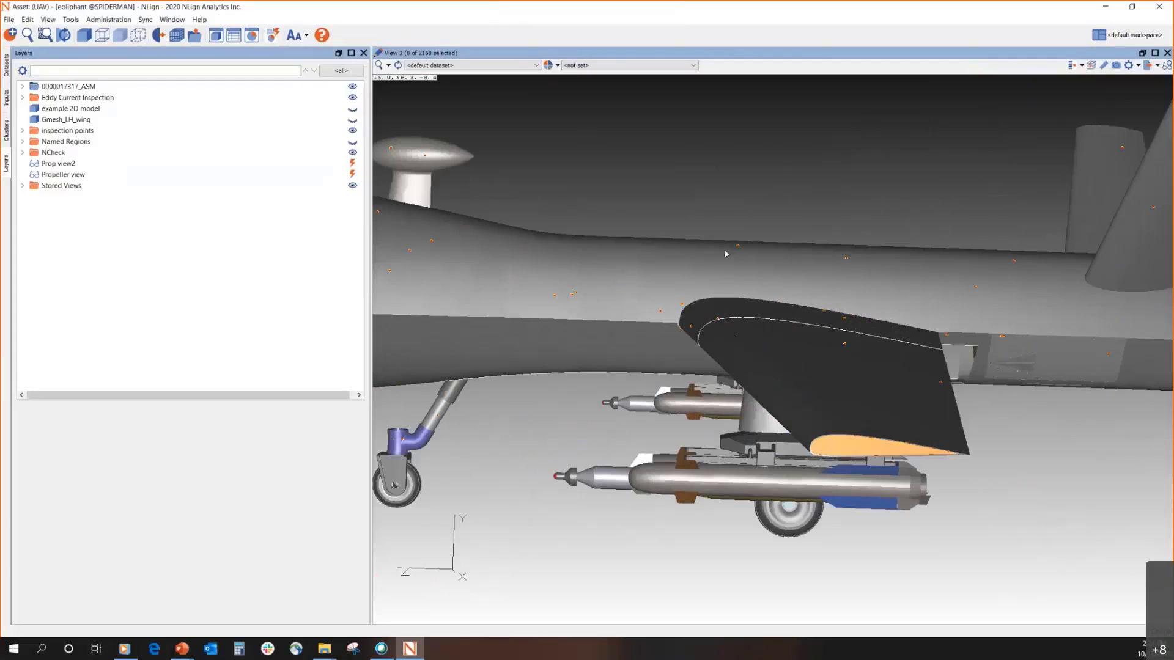
# Select the rear upper fuselage skin CFLGSK01-001 in the 3D view, followed by the nose skin FWDFLGSK2-001
pyautogui.scroll(-5, 726, 254)
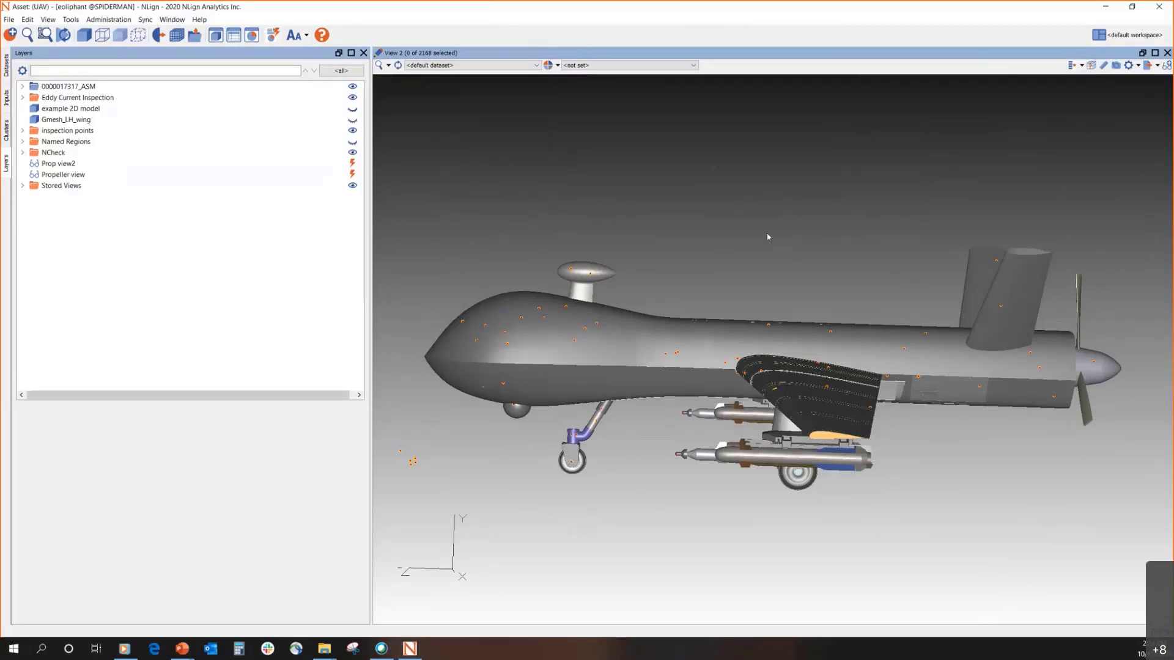
pyautogui.moveTo(769, 237); pyautogui.dragTo(793, 325, button='middle')
pyautogui.click(799, 434)
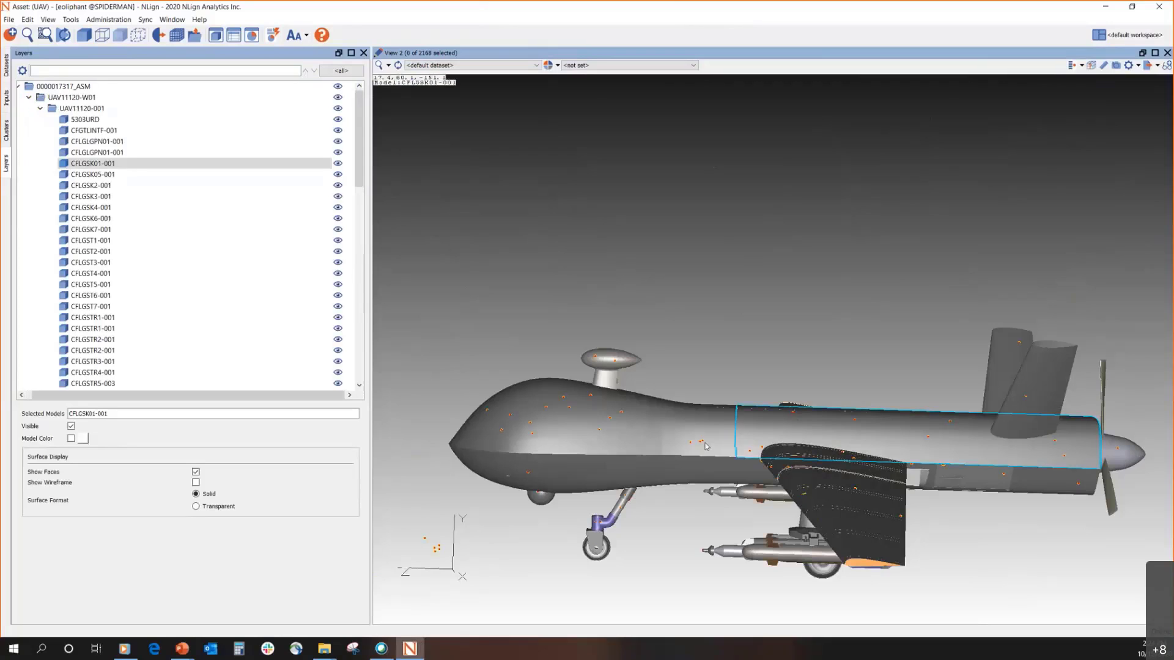
pyautogui.click(569, 420)
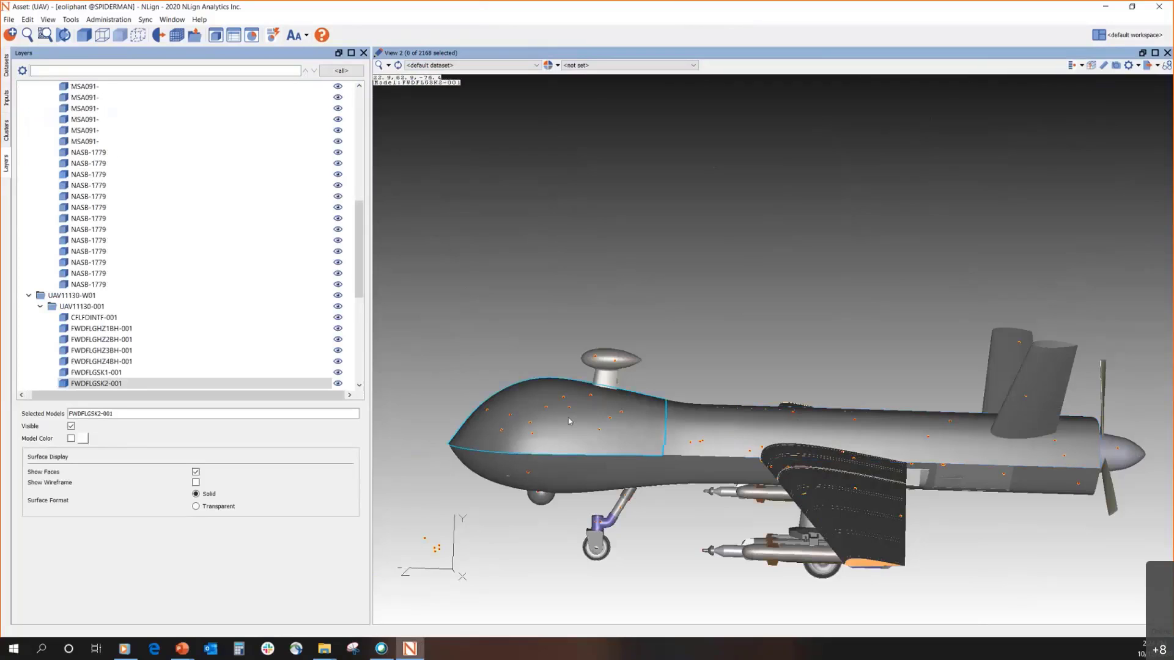
pyautogui.moveTo(585, 279); pyautogui.dragTo(613, 314, button='middle')
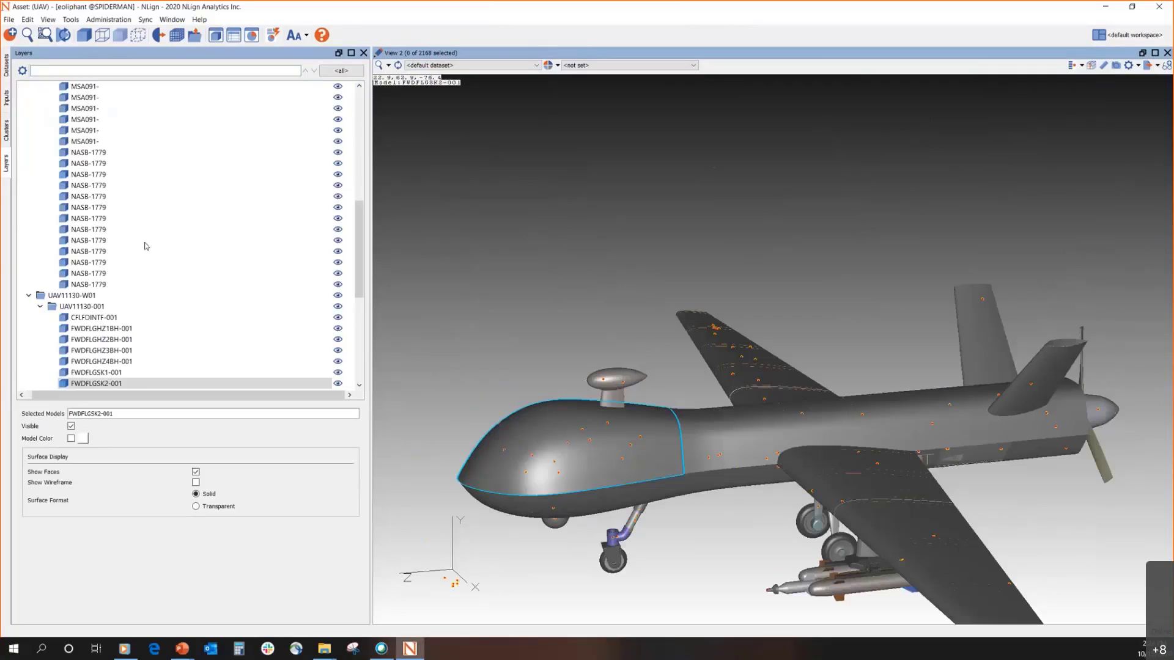
# Select a run of NASB-1779 parts in the layer tree, and replace it with one MSA091- part plus three non-adjacent NASB-1779 parts
pyautogui.moveTo(115, 164); pyautogui.dragTo(119, 220)
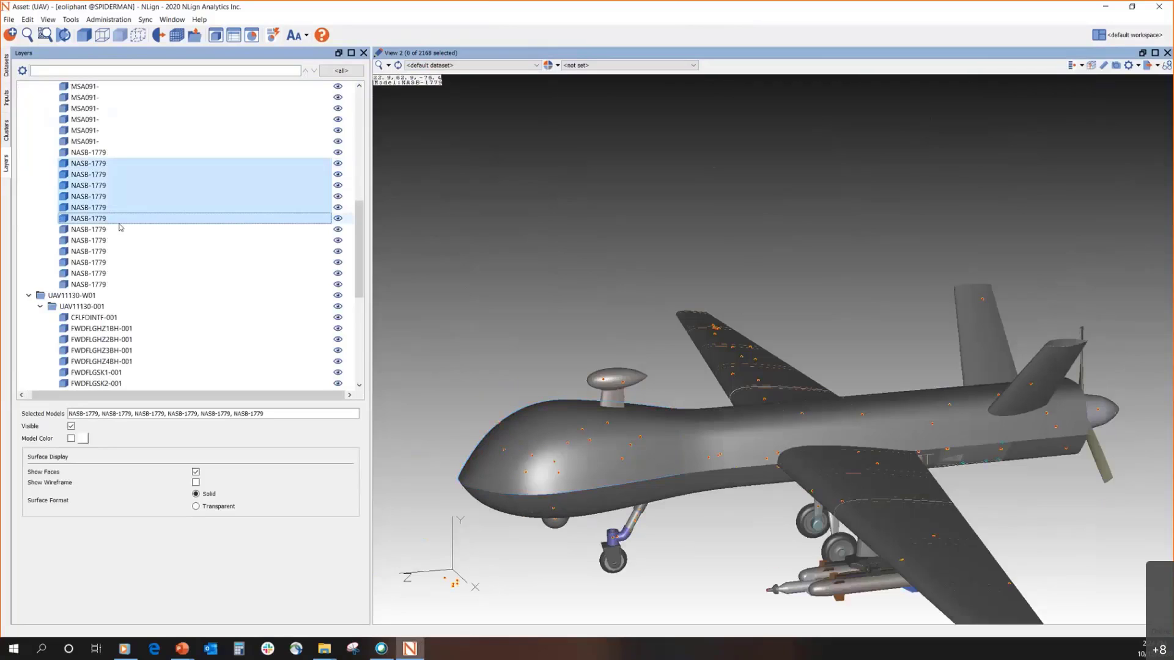
pyautogui.click(117, 144)
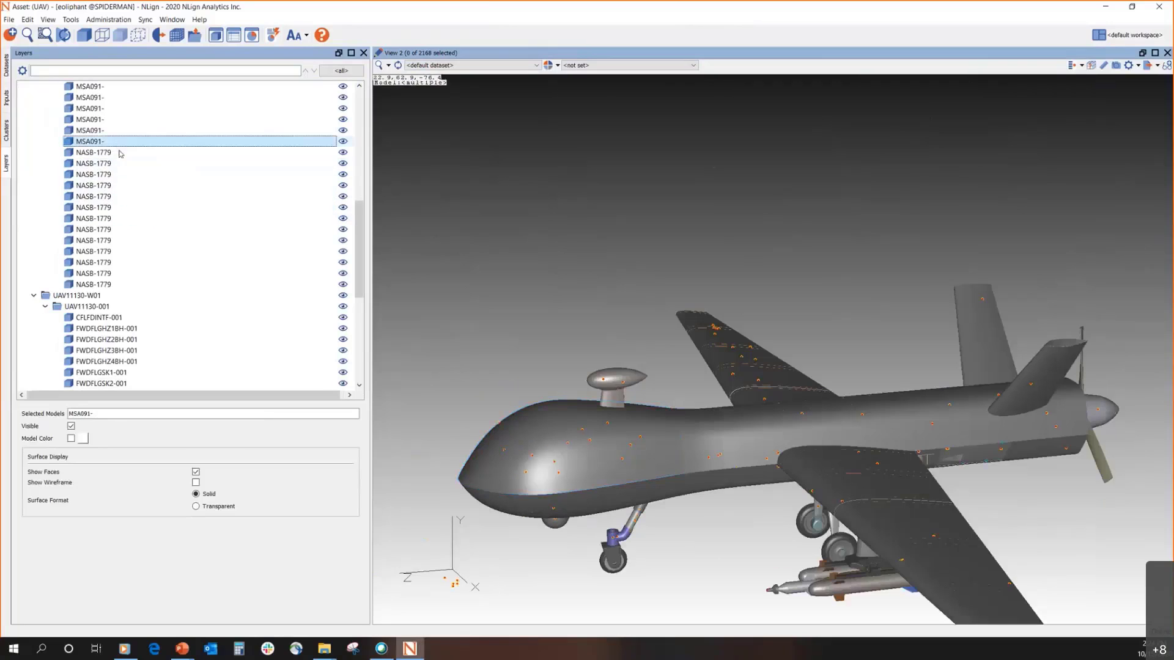
pyautogui.keyDown('ctrl'); pyautogui.click(120, 218); pyautogui.keyUp('ctrl')
pyautogui.keyDown('ctrl'); pyautogui.click(121, 174); pyautogui.keyUp('ctrl')
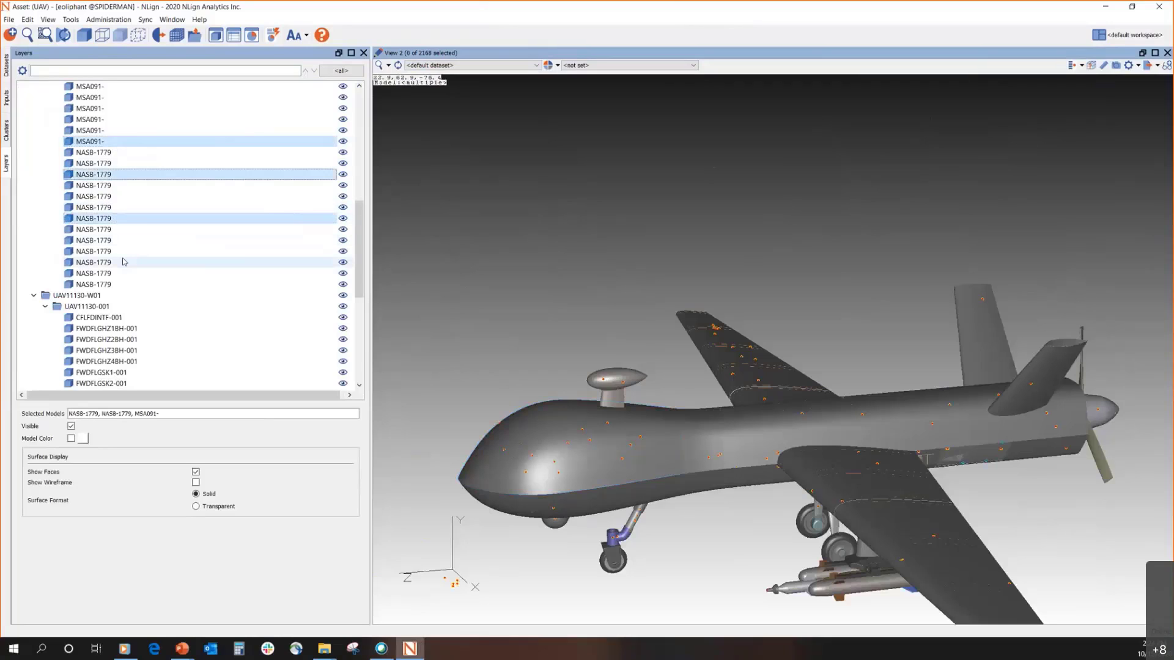
pyautogui.keyDown('ctrl'); pyautogui.click(123, 262); pyautogui.keyUp('ctrl')
pyautogui.moveTo(856, 489); pyautogui.dragTo(969, 501, button='middle')
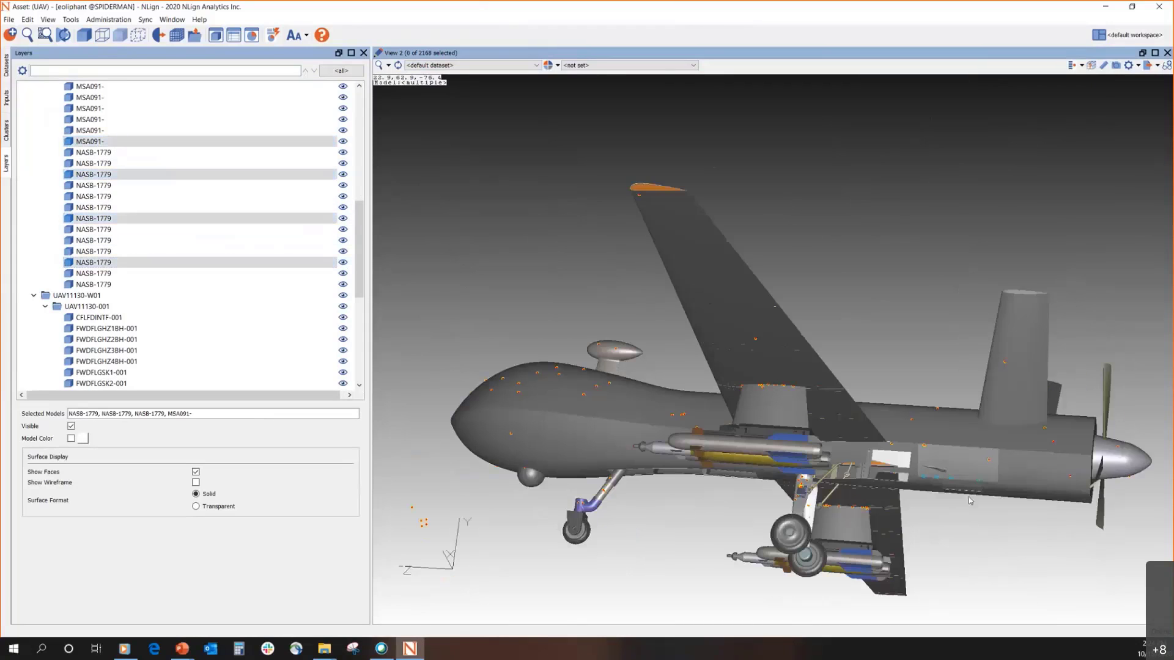
pyautogui.scroll(1, 978, 483)
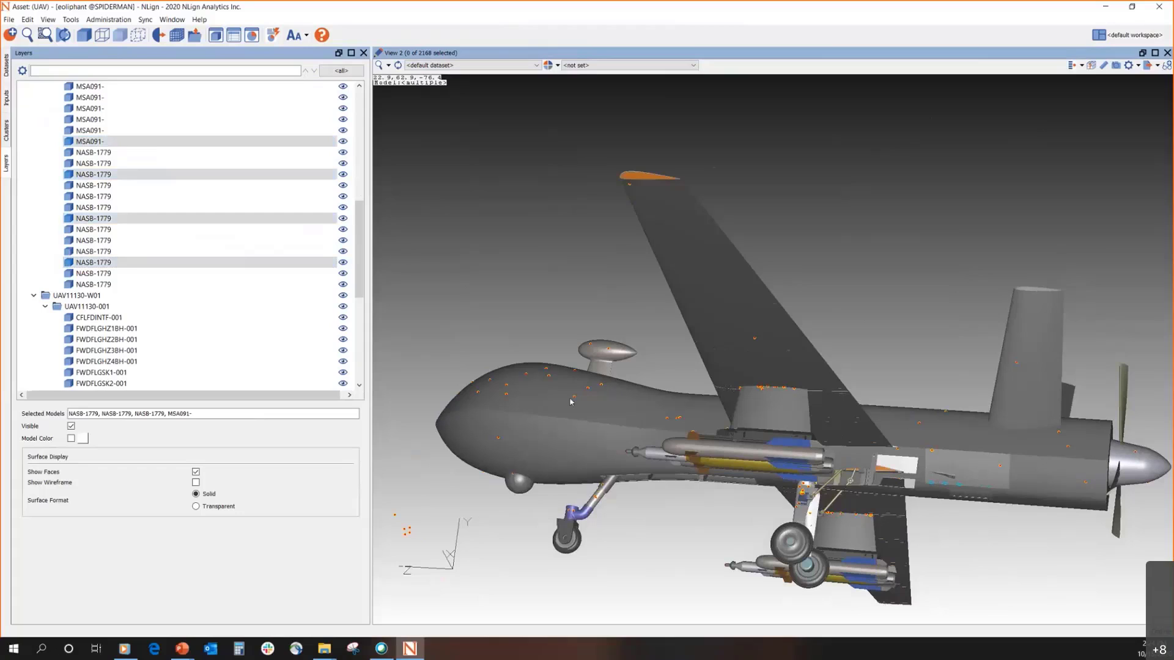
# Select models CFLGSK05-001, CFLGSK7-001 and CFLGST5-001 together in the layer tree
pyautogui.click(360, 234)
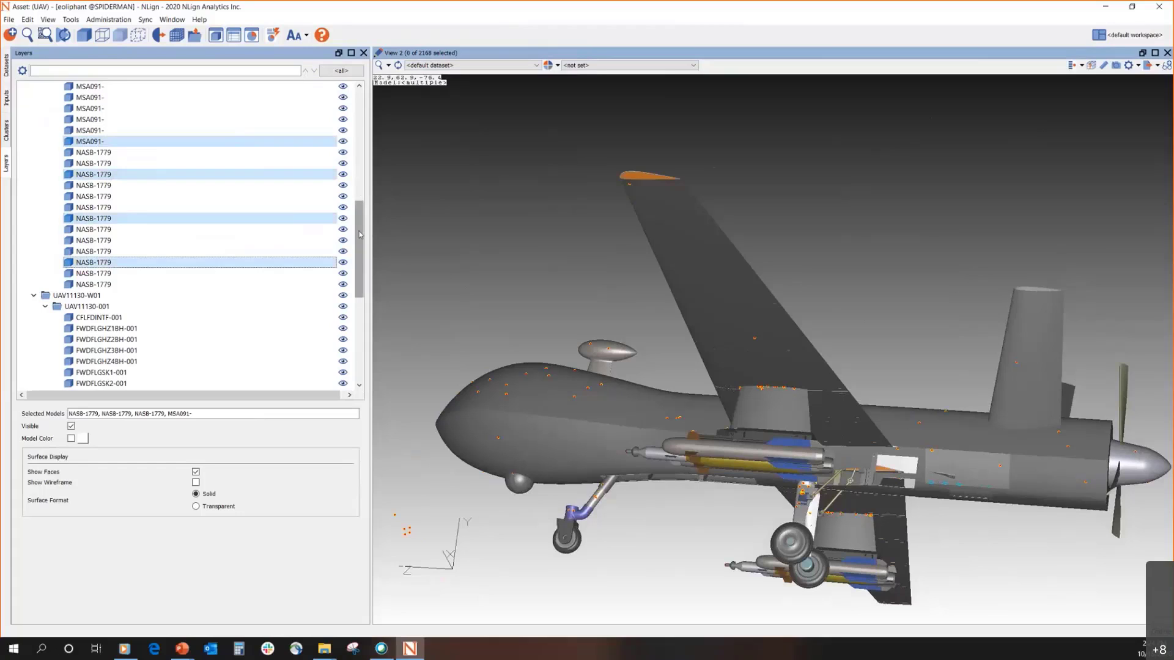
pyautogui.moveTo(360, 235); pyautogui.dragTo(360, 122)
pyautogui.click(118, 175)
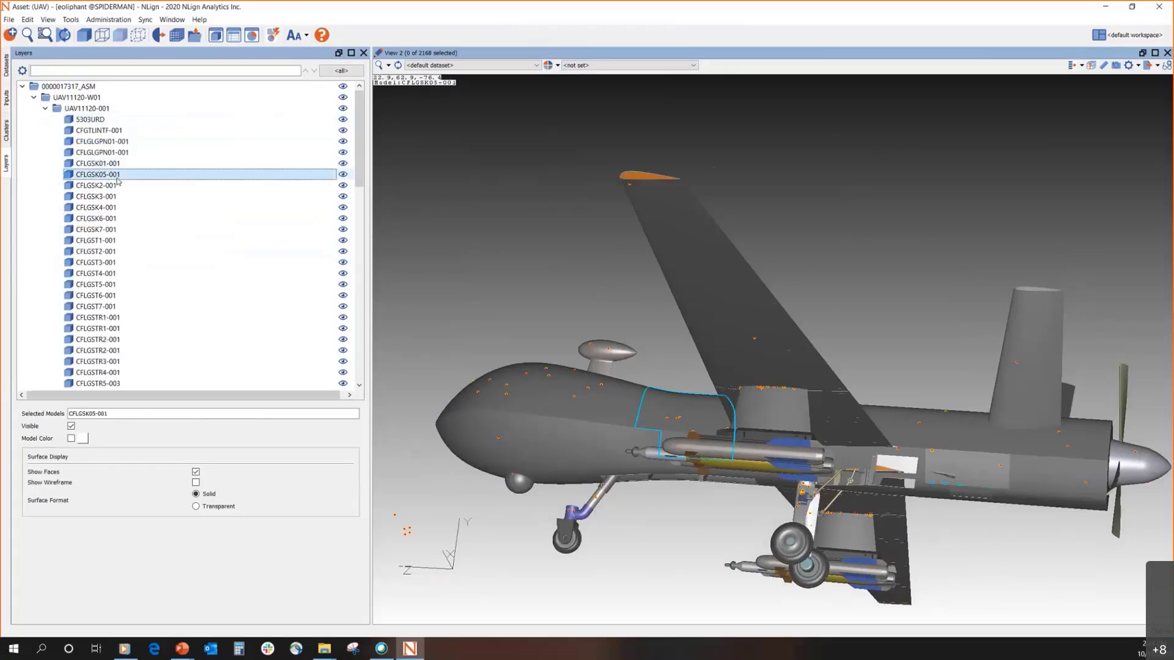
pyautogui.keyDown('ctrl'); pyautogui.click(117, 230); pyautogui.keyUp('ctrl')
pyautogui.keyDown('ctrl'); pyautogui.click(120, 286); pyautogui.keyUp('ctrl')
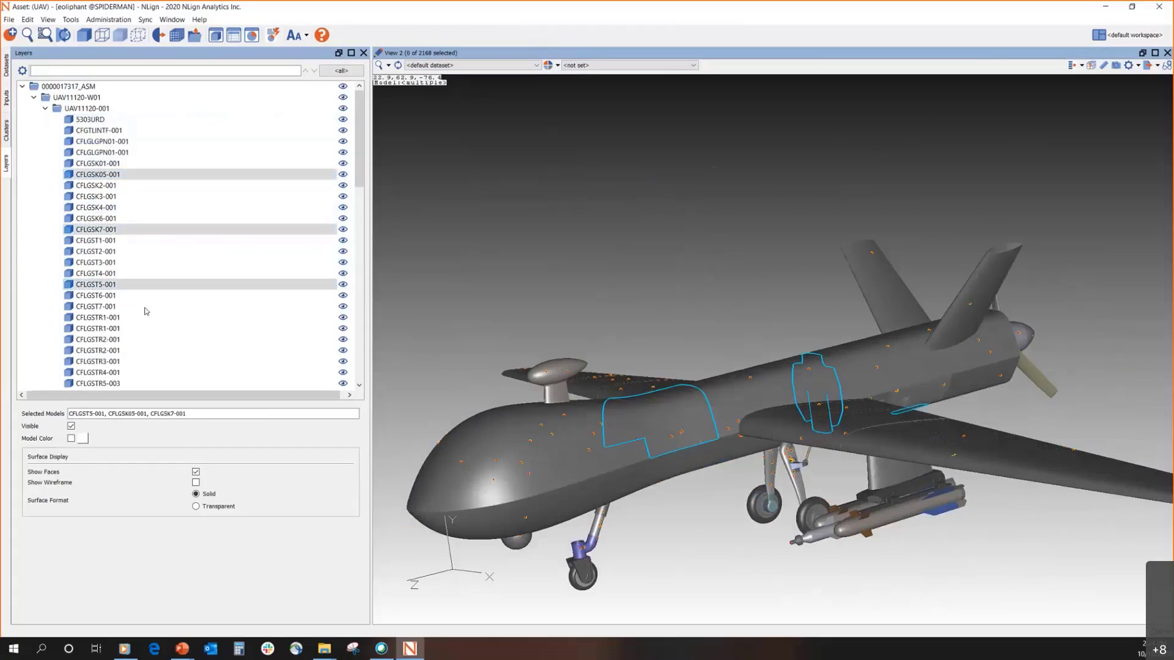
# Select the continuous range of models from CFGTLINTF-001 to CFLGST4-001 in the layer tree, and clear the selection
pyautogui.click(101, 133)
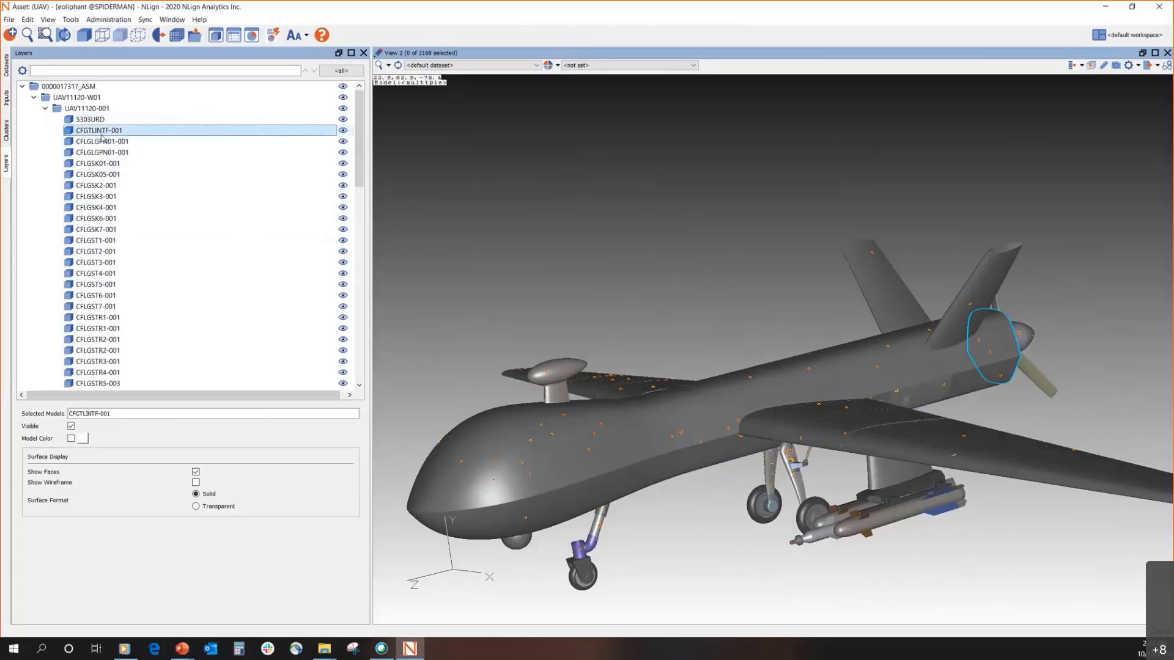
pyautogui.keyDown('shift'); pyautogui.click(100, 275); pyautogui.keyUp('shift')
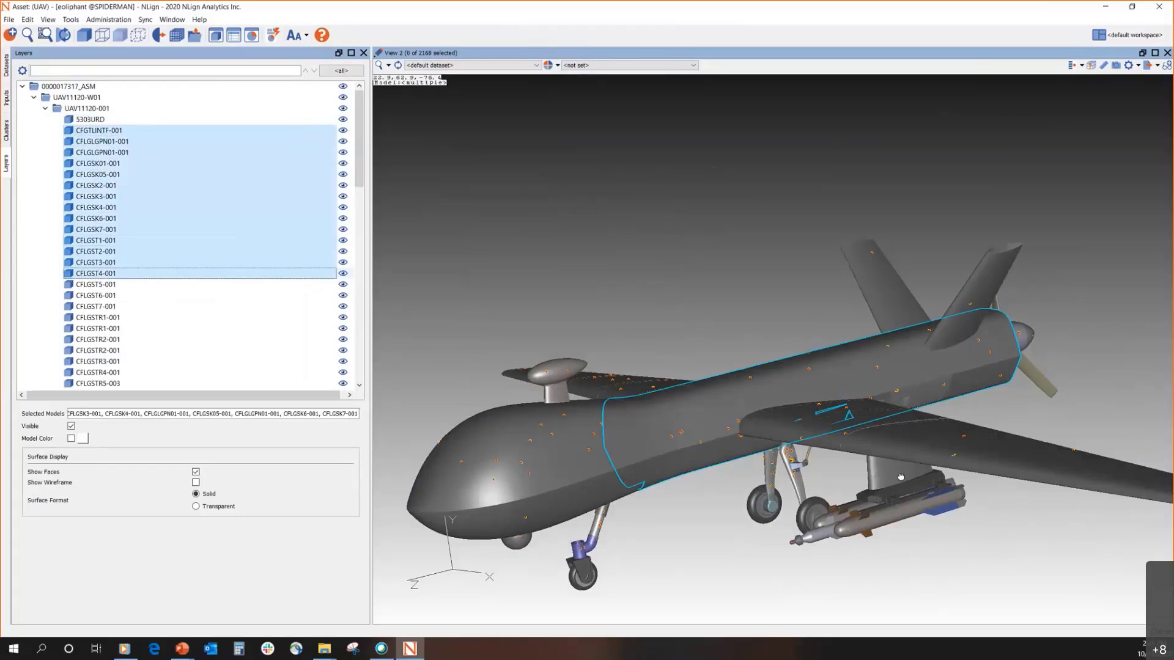
pyautogui.moveTo(901, 477); pyautogui.dragTo(843, 373, button='middle')
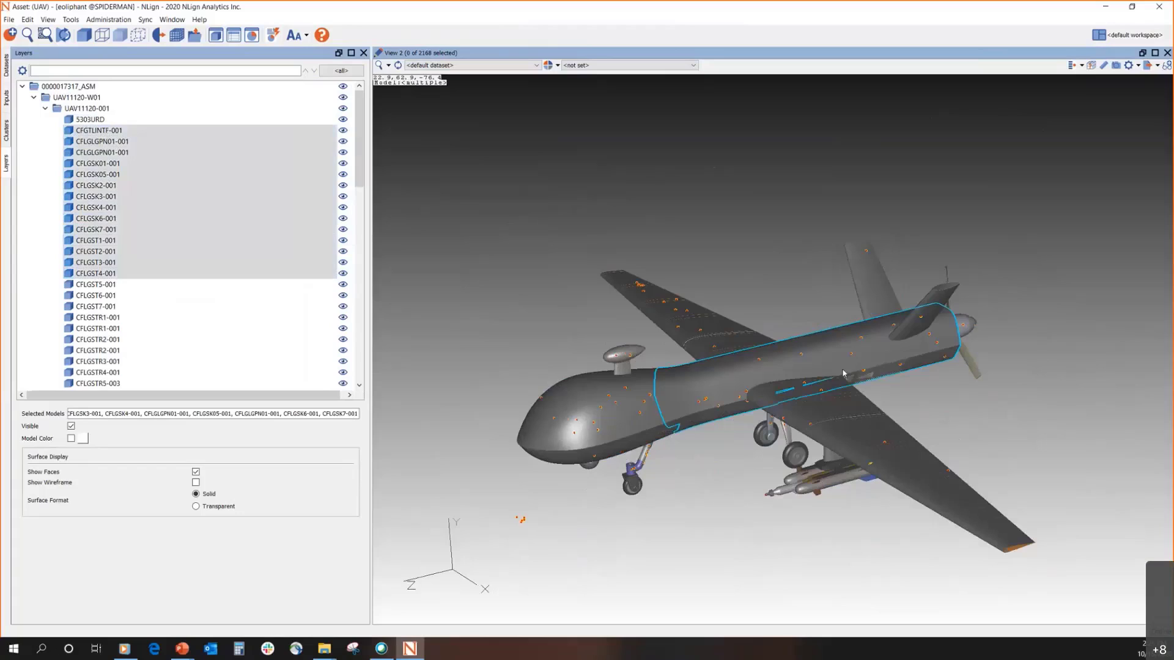
pyautogui.click(778, 274)
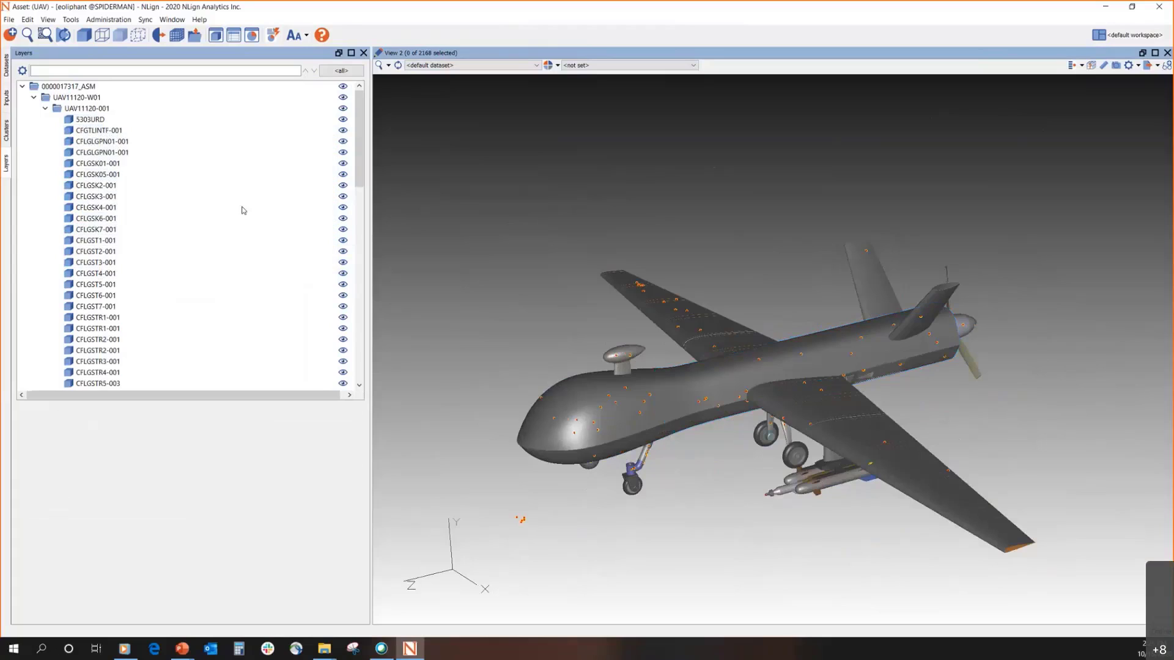
# Collapse the UAV11120-001 assembly in the layer tree and select the UAV11130-001 assembly
pyautogui.click(45, 110)
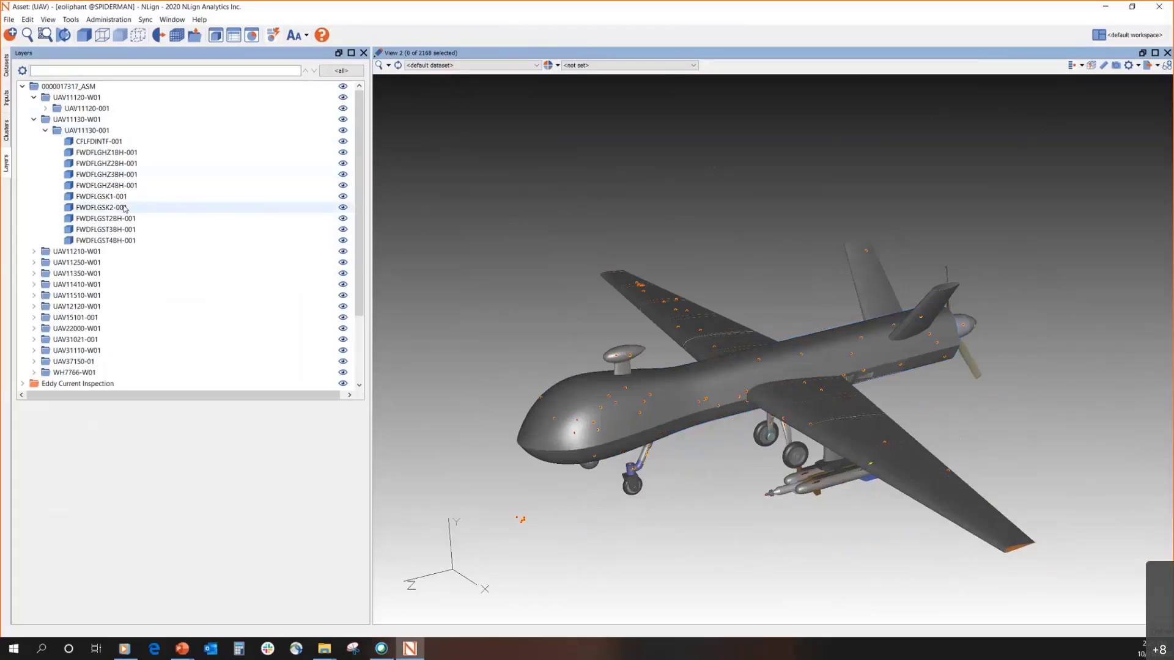
pyautogui.click(46, 130)
pyautogui.doubleClick(81, 131)
pyautogui.click(46, 109)
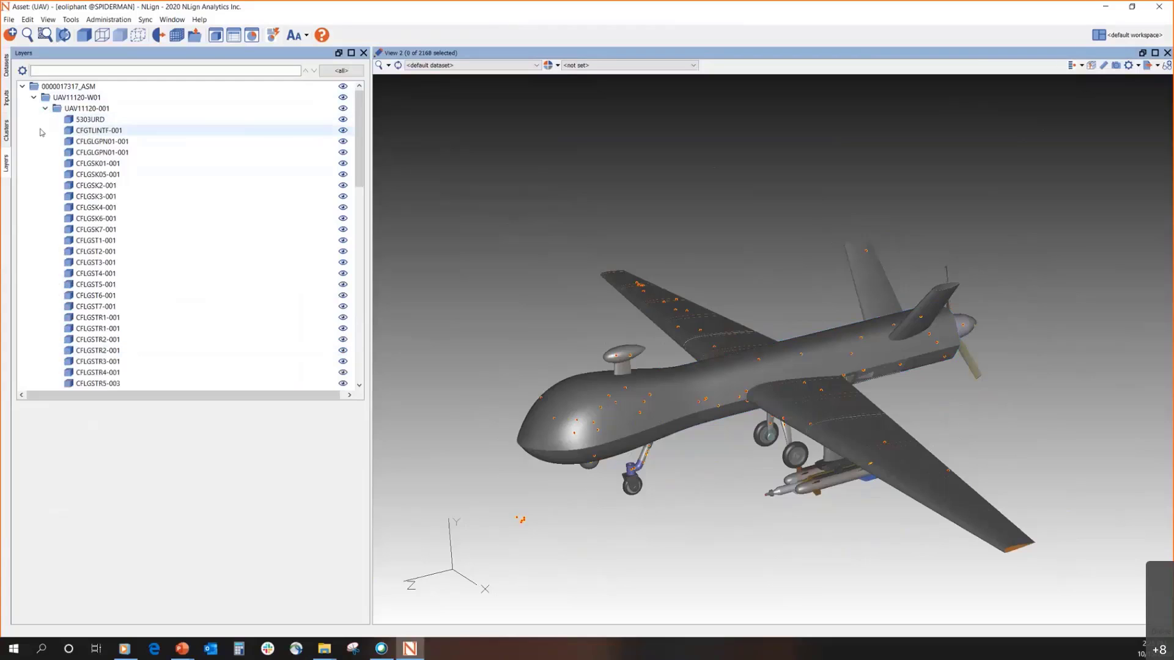
pyautogui.click(45, 108)
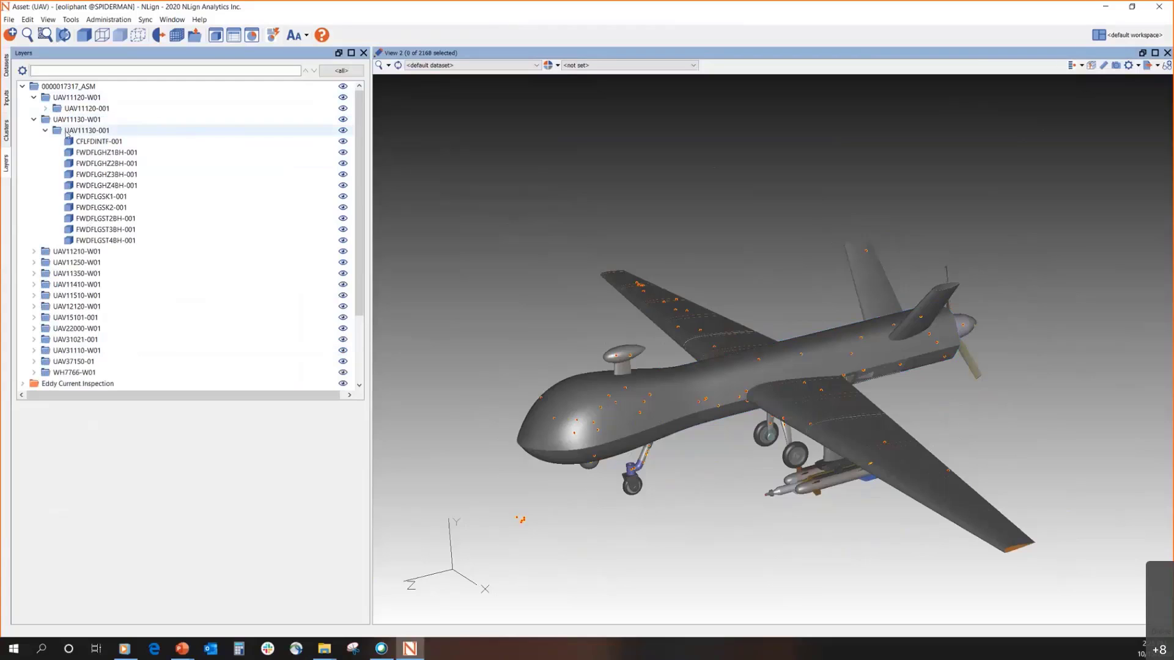
pyautogui.doubleClick(67, 133)
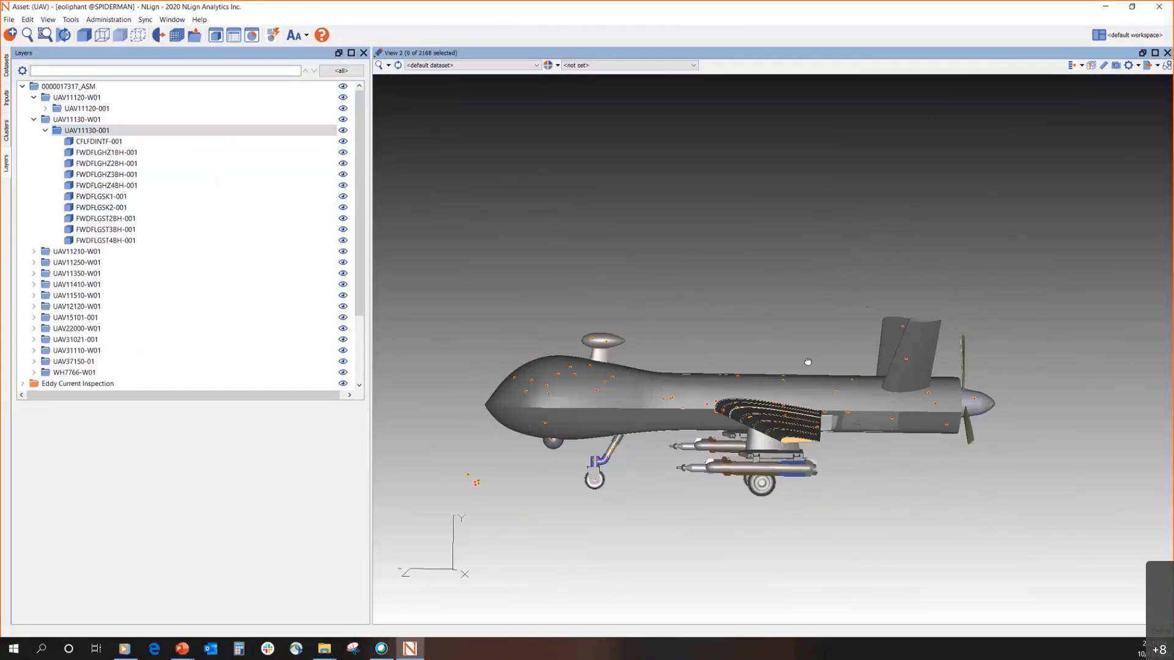
# Cut the side view of the aircraft open by turning off automatic clipping and setting the near clipping plane to 1174.62
pyautogui.moveTo(808, 362); pyautogui.dragTo(832, 340)
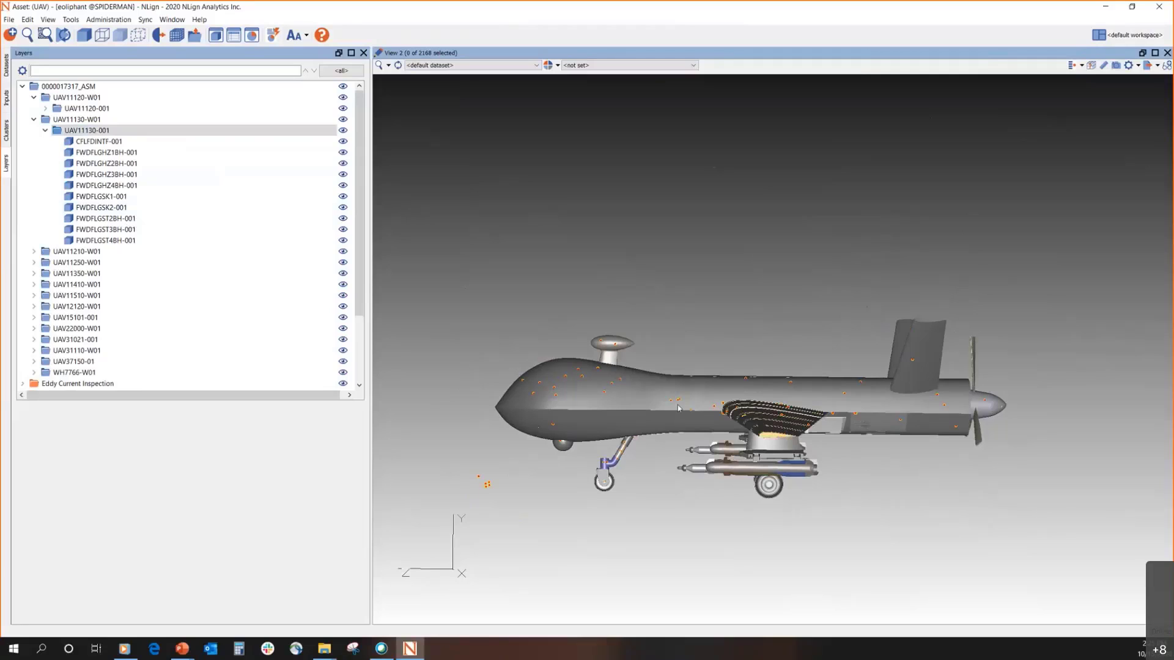
pyautogui.moveTo(789, 361); pyautogui.dragTo(750, 365, button='middle')
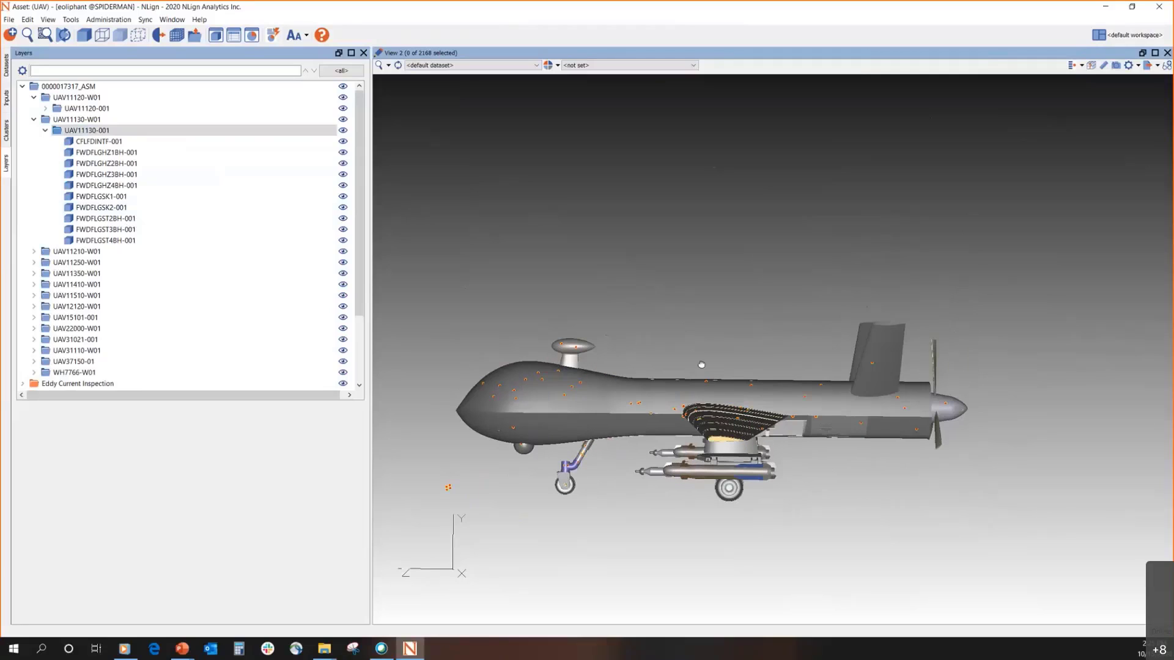
pyautogui.click(1128, 66)
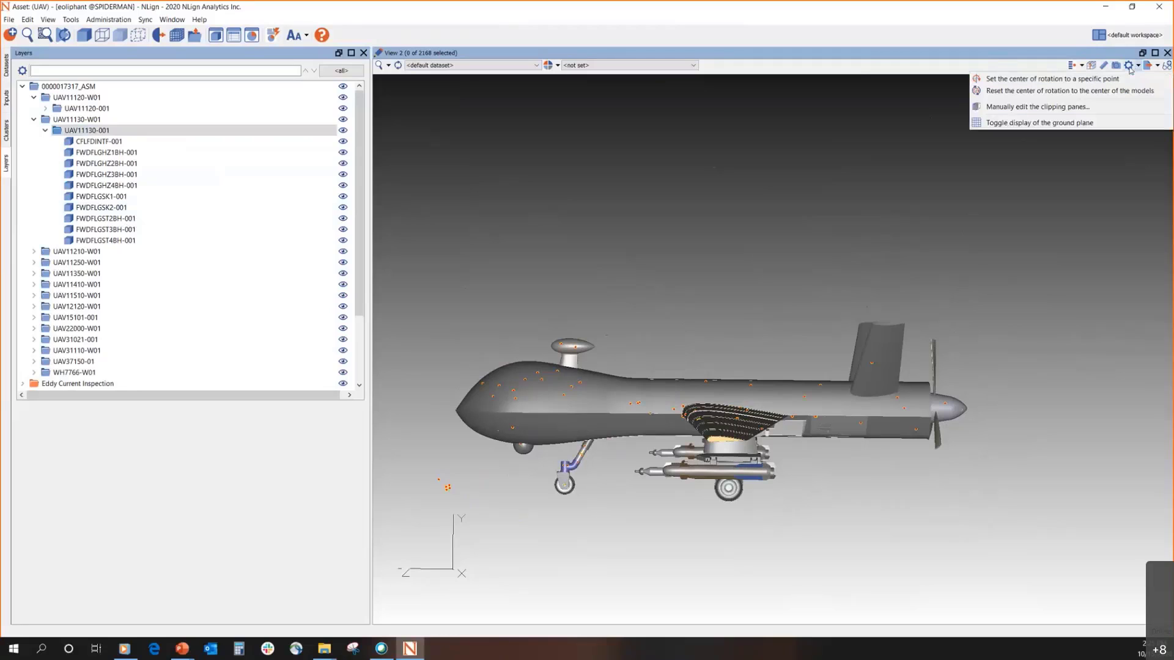
pyautogui.click(1020, 108)
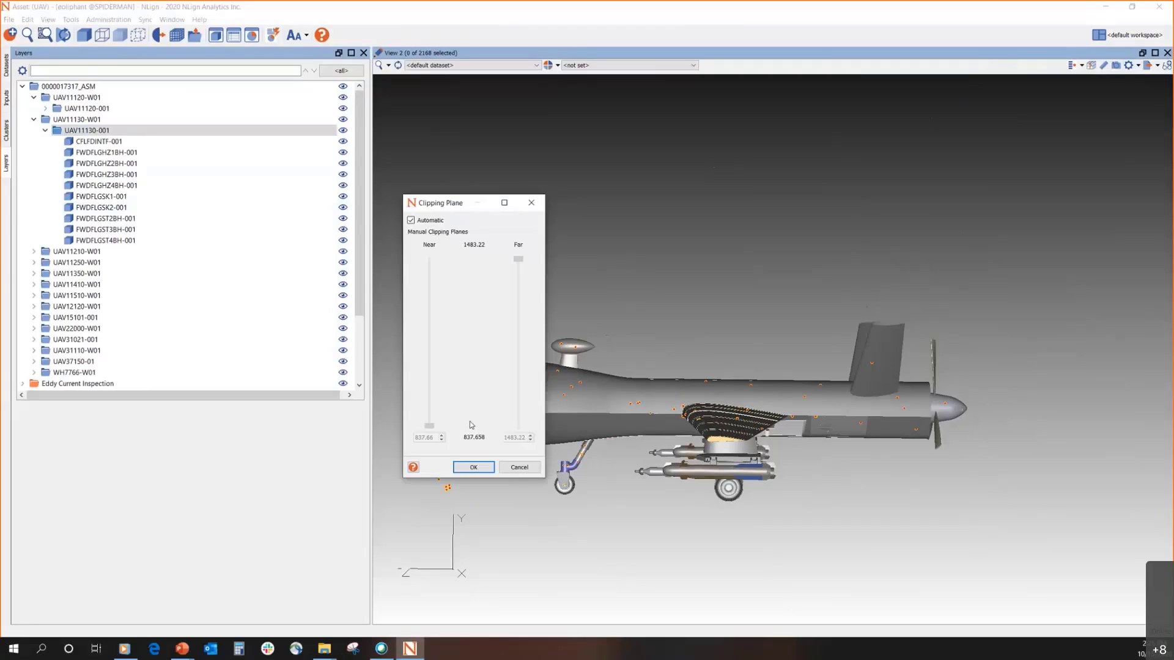
pyautogui.click(412, 221)
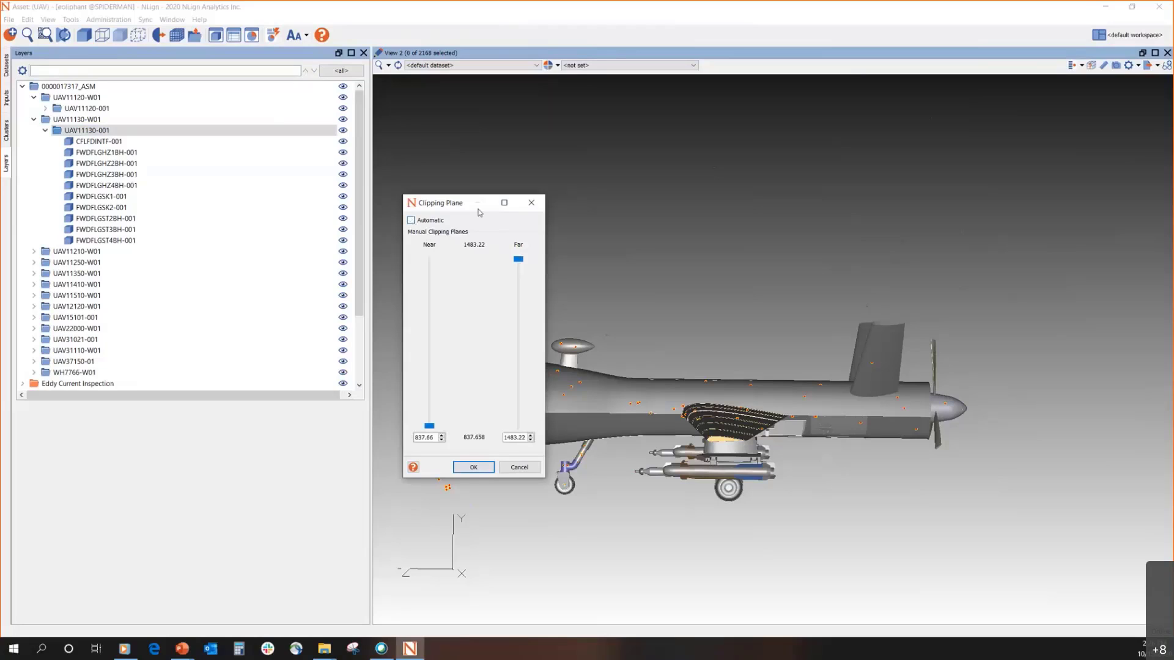
pyautogui.moveTo(448, 206); pyautogui.dragTo(282, 216)
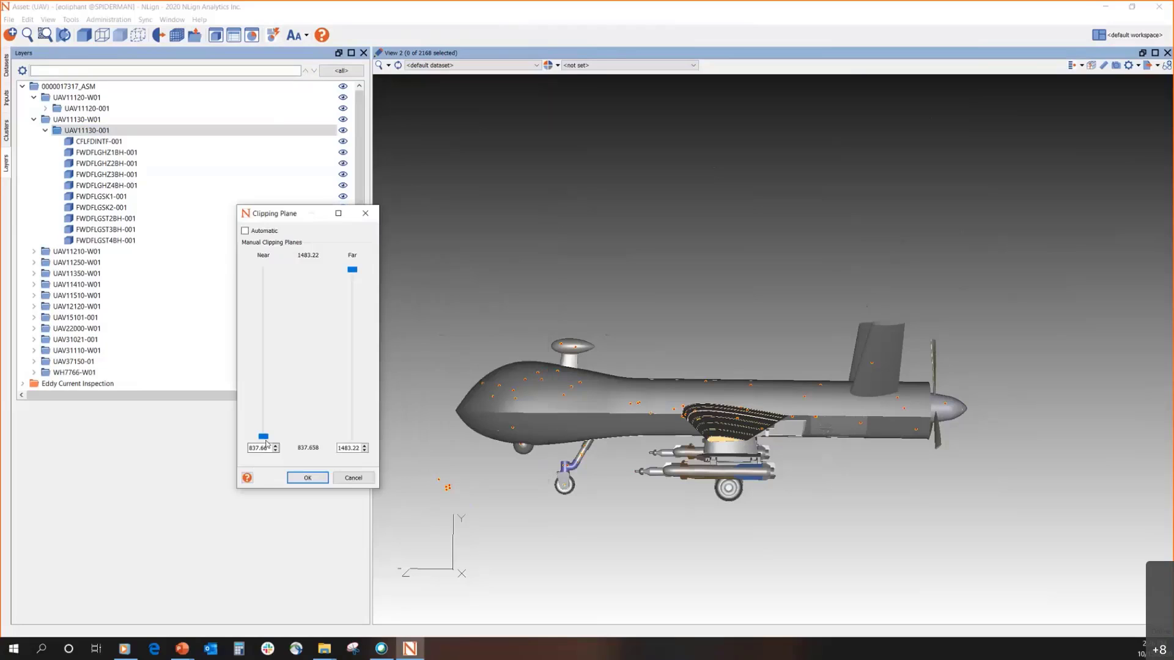
pyautogui.moveTo(267, 441); pyautogui.dragTo(272, 354)
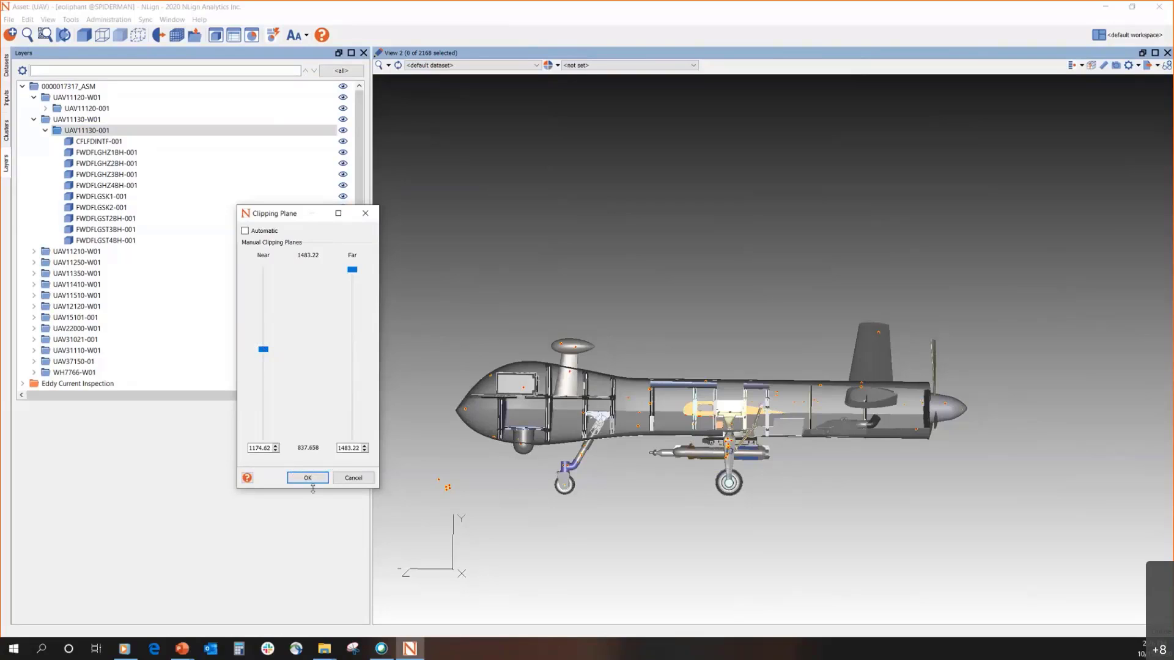
pyautogui.click(308, 479)
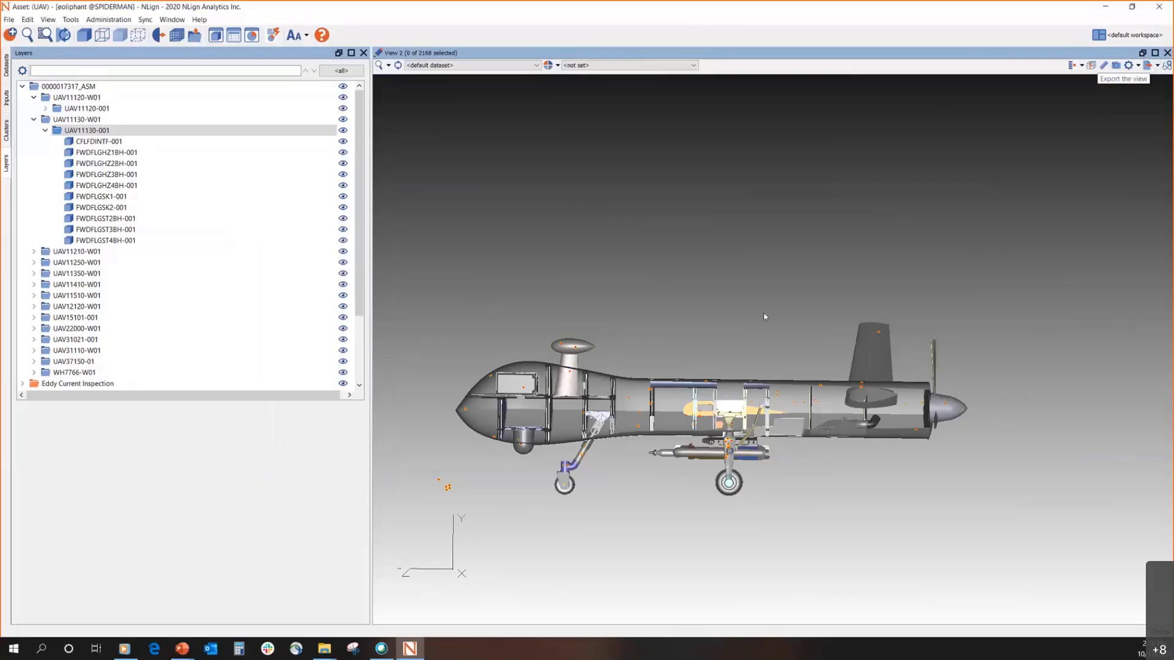
# Save the current cross-section view as a TIFF image named Cross Sectional View in the Desktop folder "delete me"
pyautogui.moveTo(790, 246); pyautogui.dragTo(813, 185, button='middle')
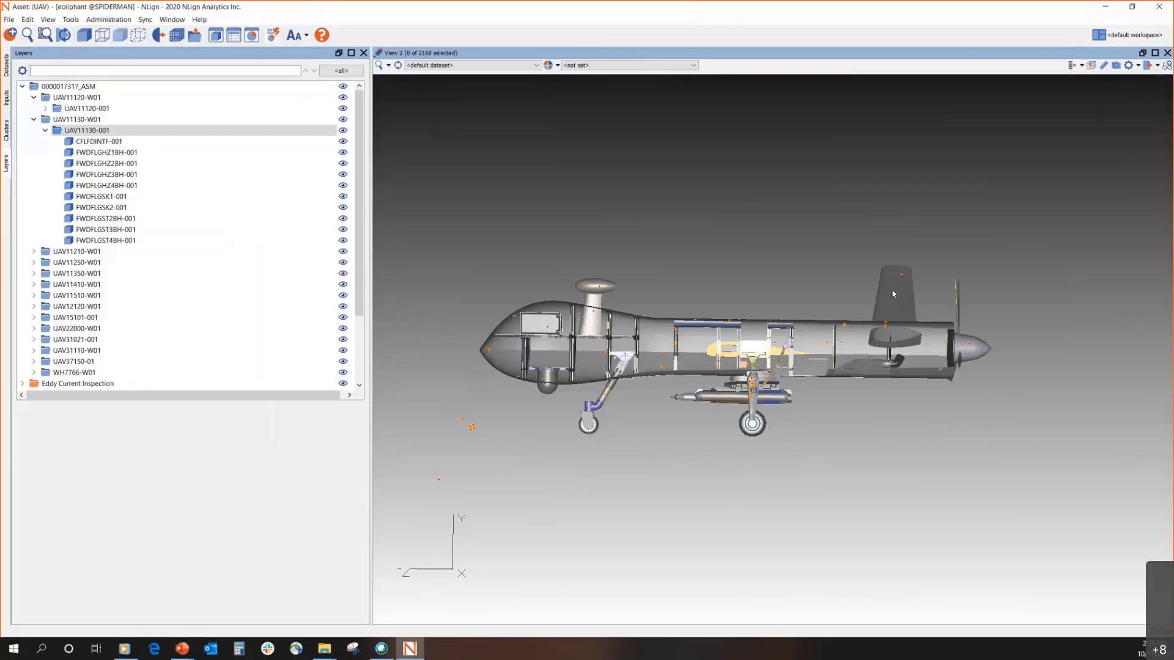
pyautogui.click(1154, 66)
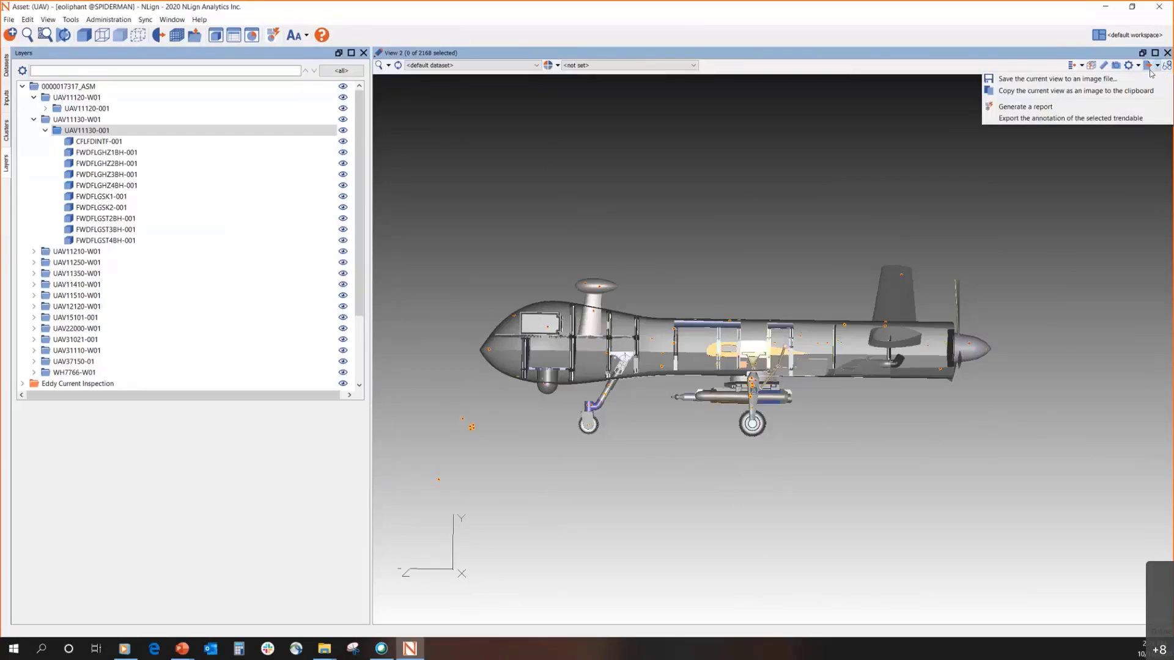
pyautogui.click(1051, 38)
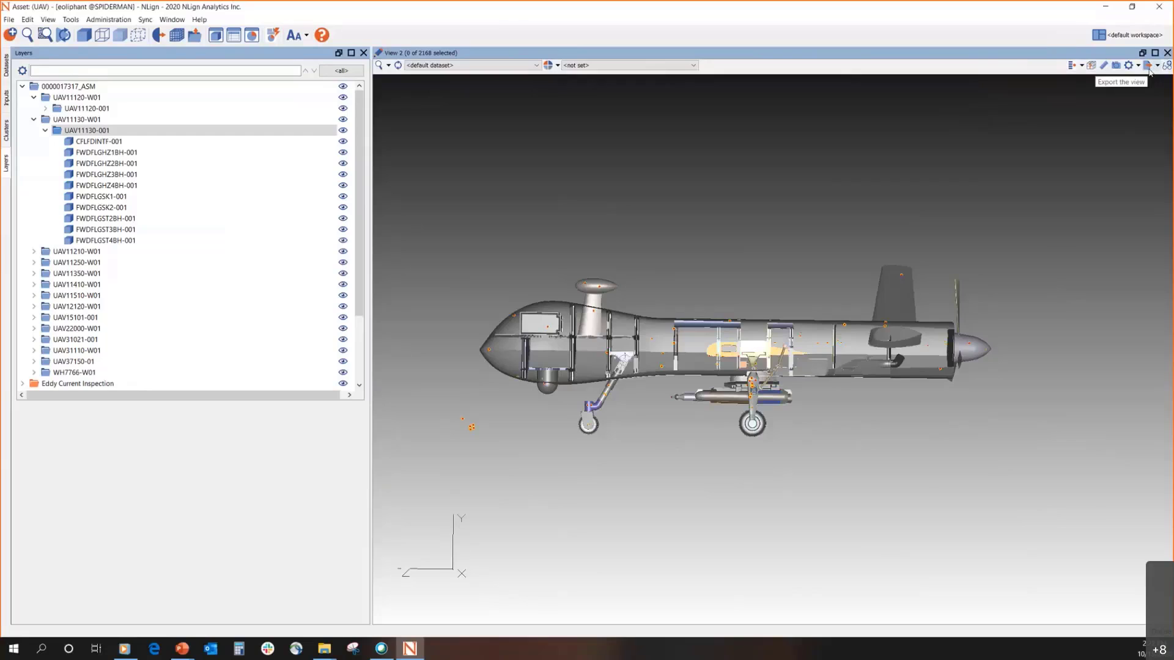
pyautogui.click(1149, 70)
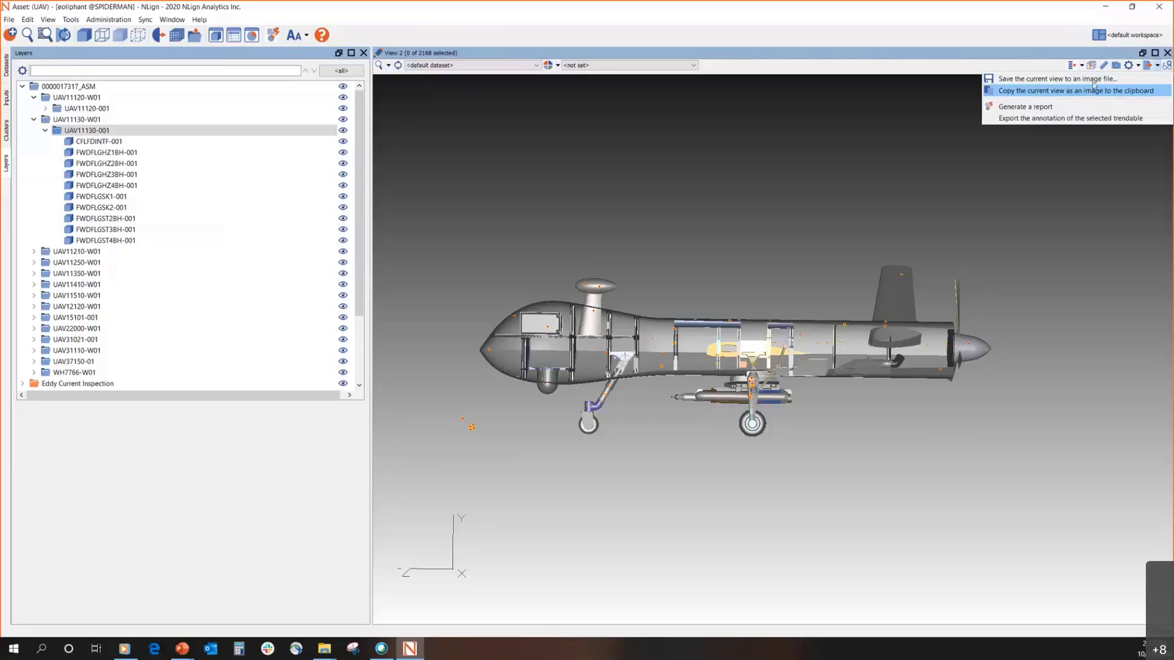
pyautogui.click(875, 280)
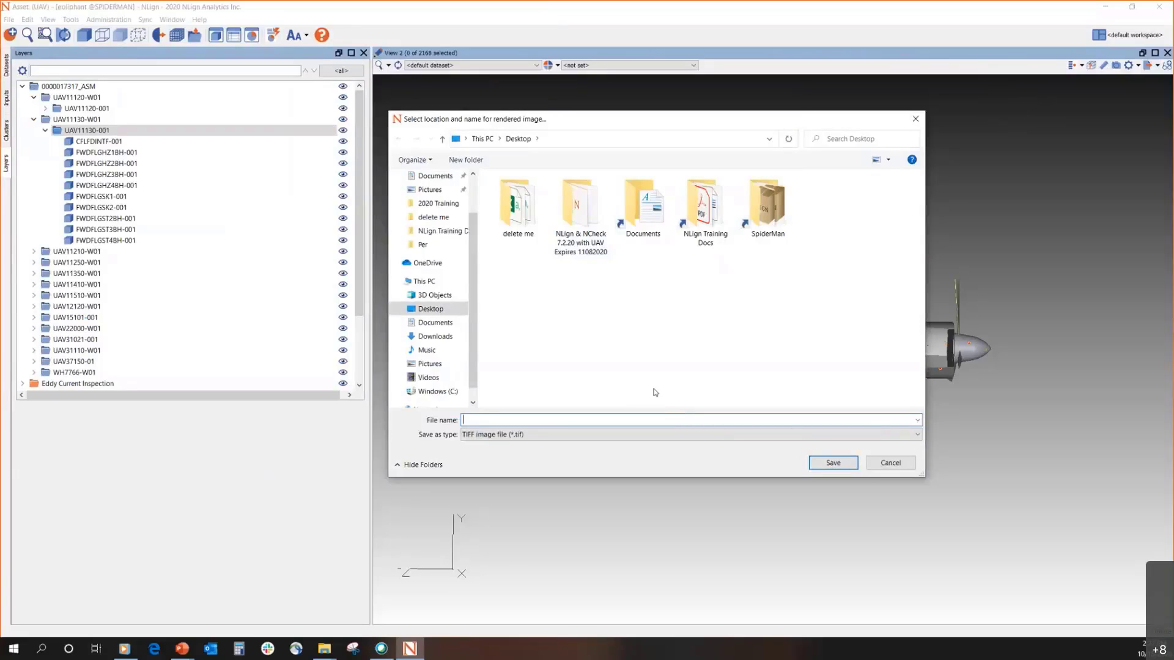
pyautogui.write('Cross Sectional View')
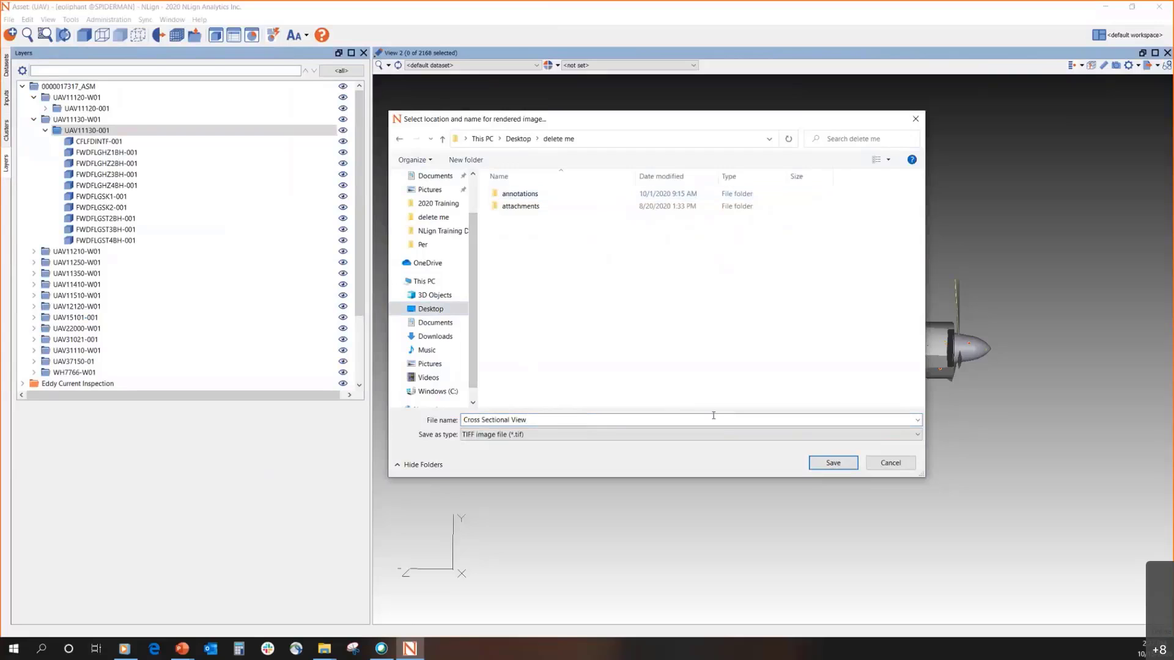
pyautogui.click(820, 463)
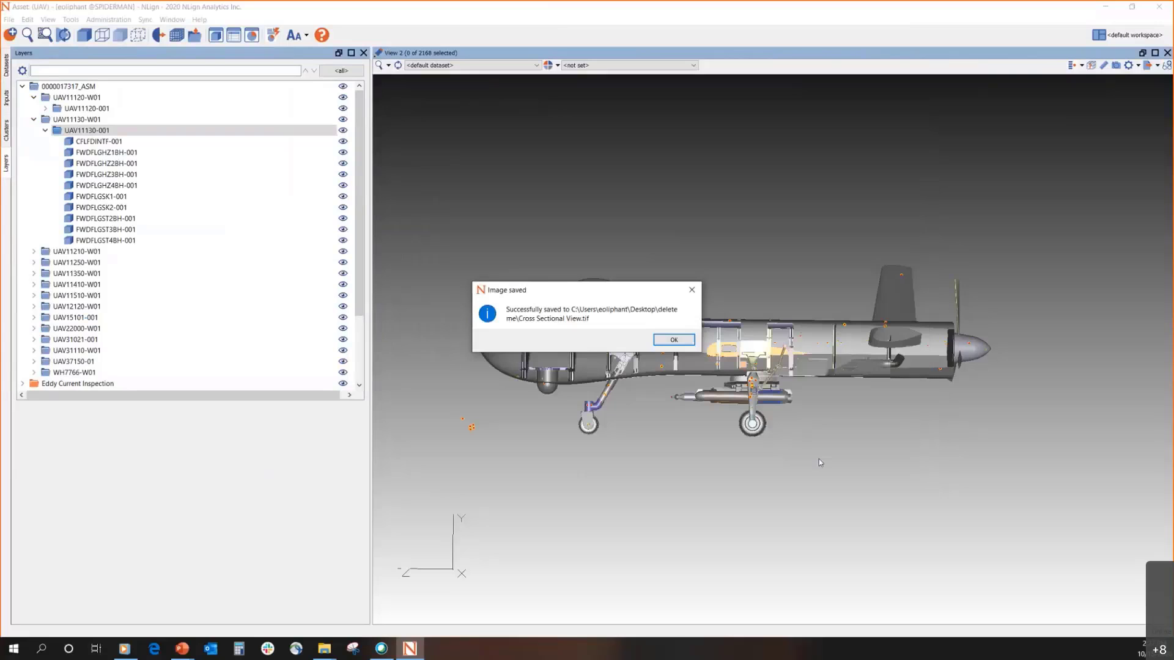
# Dismiss the image-saved message and examine how the fixed clipping planes cut the aircraft at different viewing angles and zoom distances
pyautogui.click(673, 340)
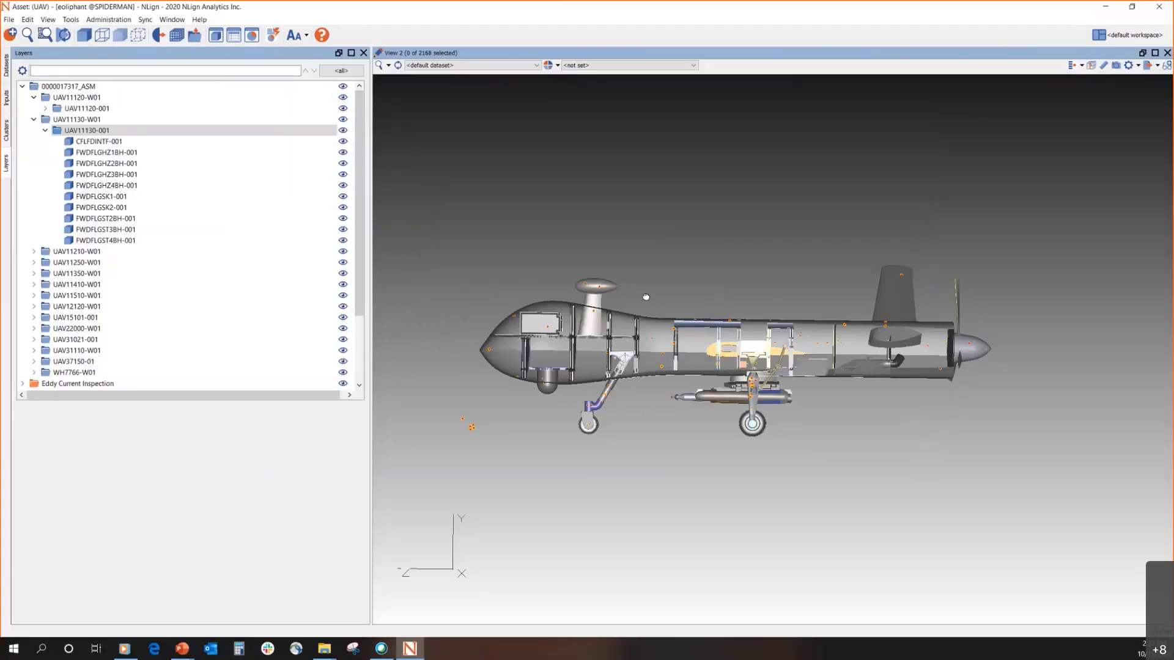
pyautogui.moveTo(646, 297); pyautogui.dragTo(828, 349)
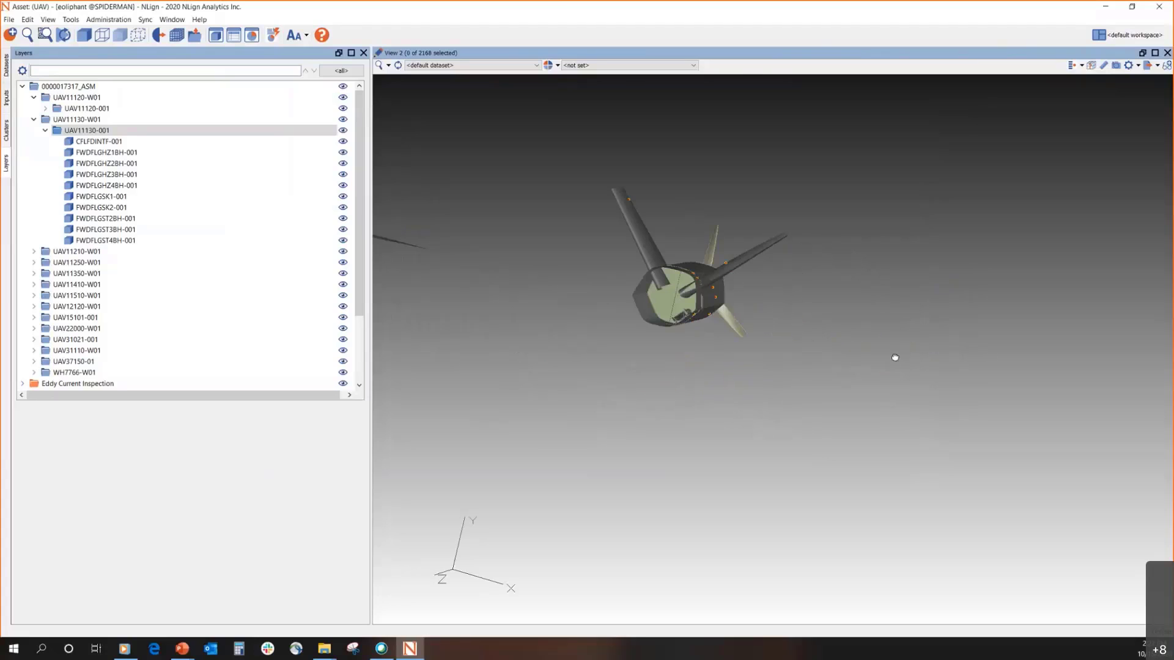
pyautogui.moveTo(964, 356); pyautogui.dragTo(721, 330)
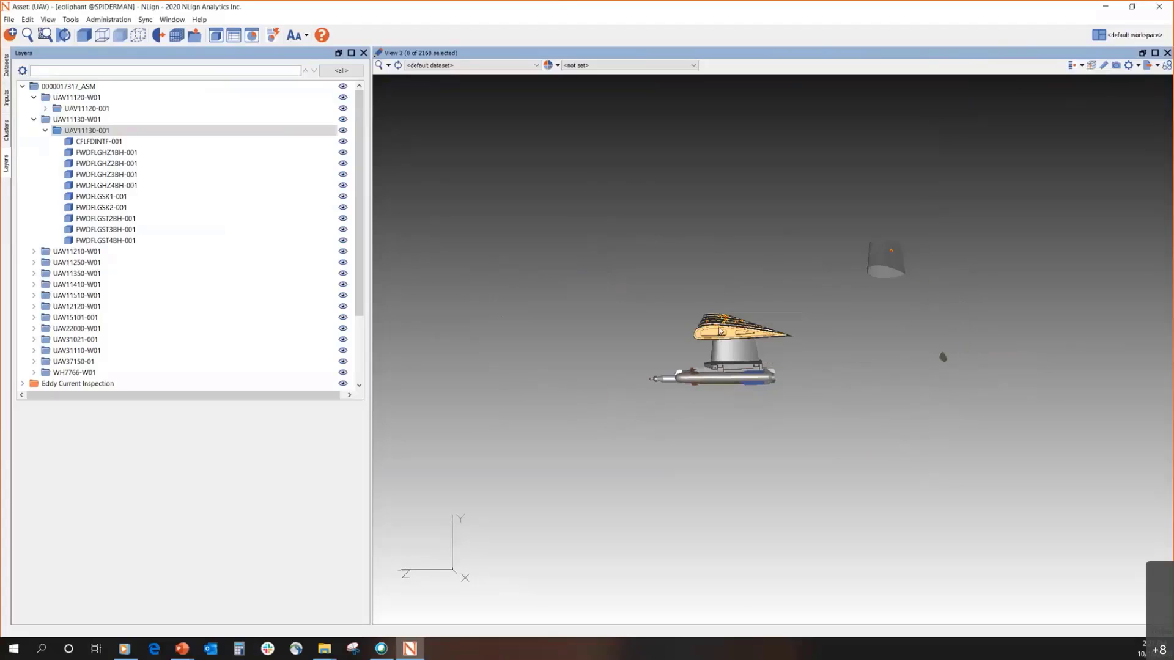
pyautogui.scroll(-3, 720, 331)
pyautogui.scroll(3, 711, 336)
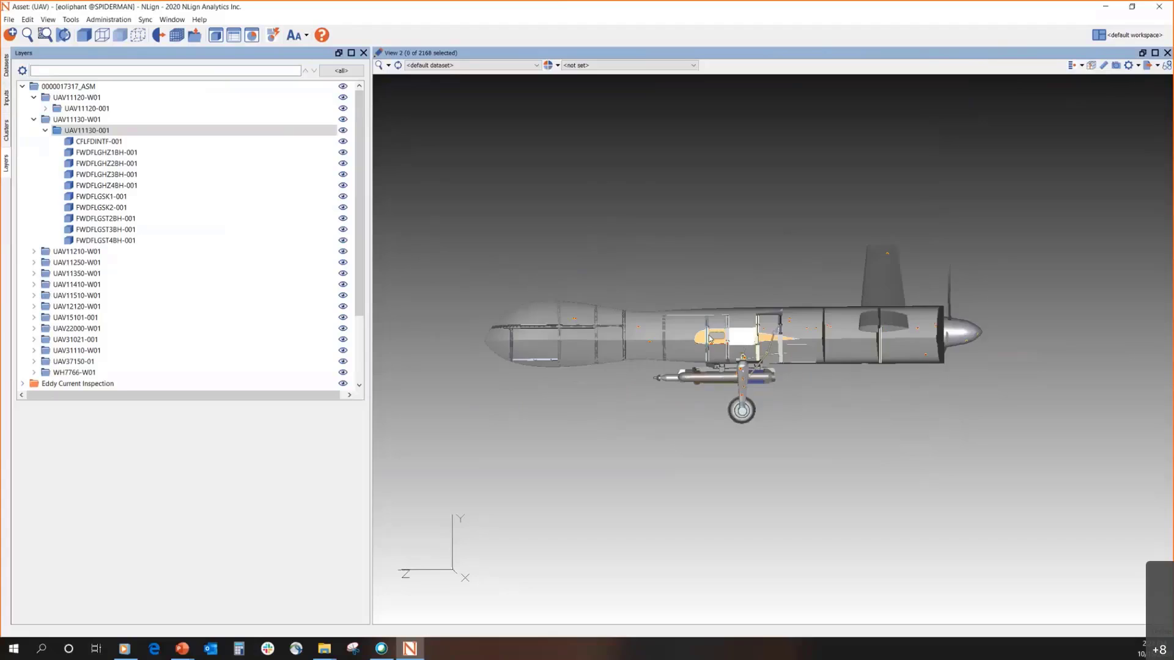
pyautogui.scroll(3, 709, 338)
pyautogui.scroll(-4, 708, 349)
pyautogui.scroll(4, 704, 368)
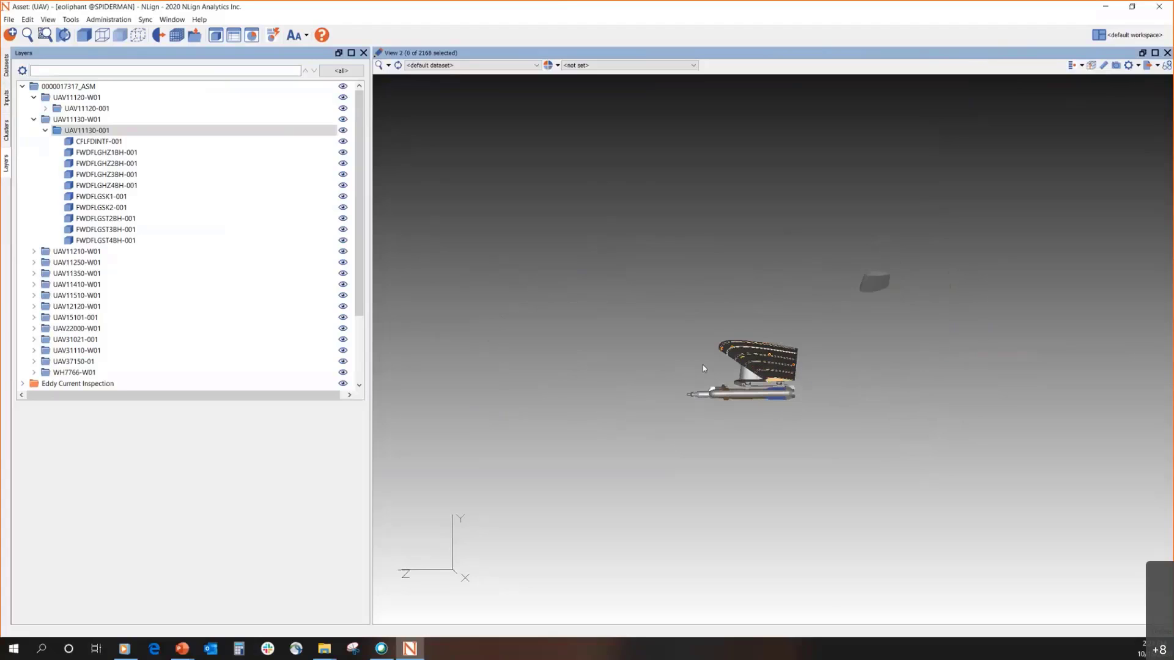
pyautogui.scroll(-4, 704, 368)
pyautogui.scroll(5, 706, 314)
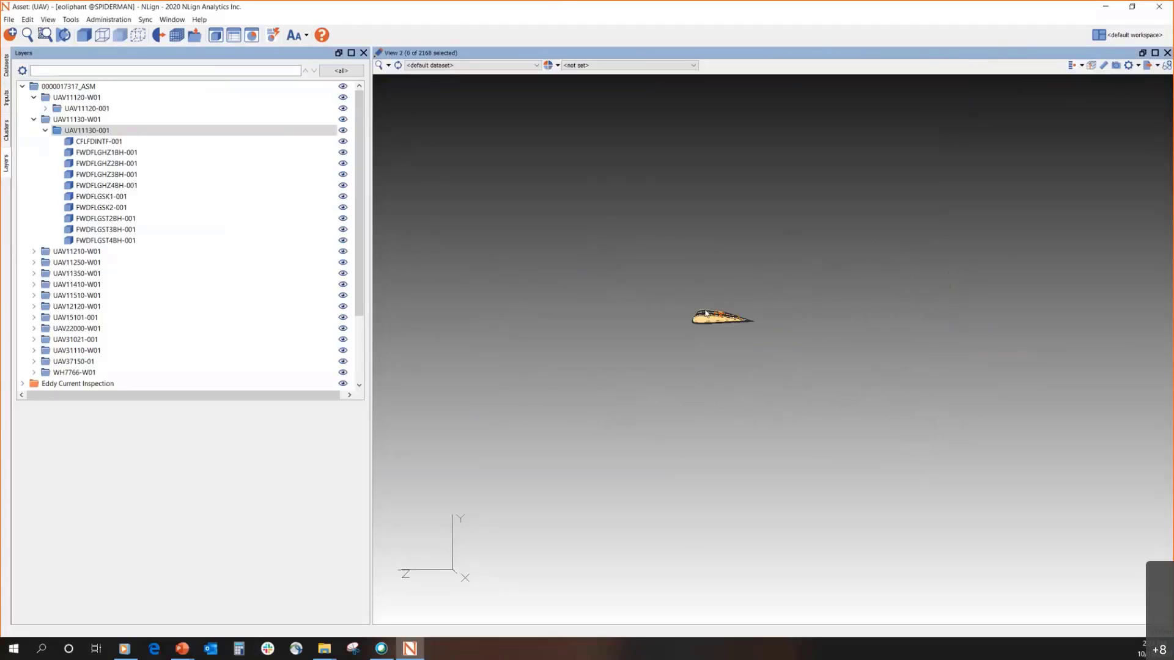
pyautogui.scroll(-4, 703, 317)
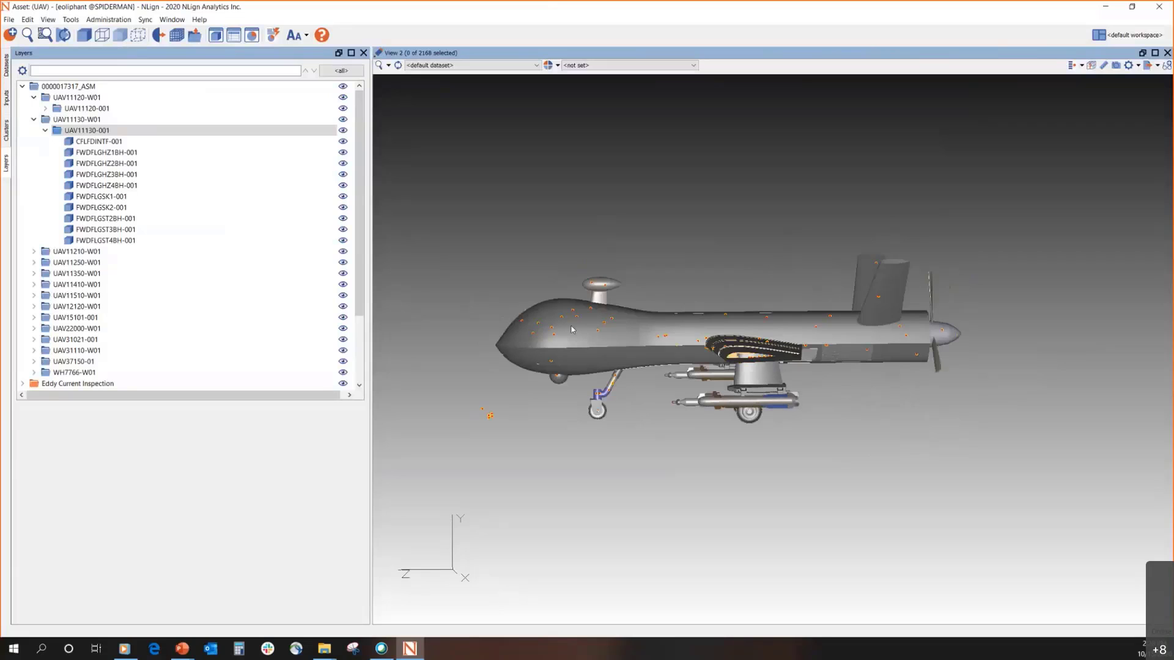
pyautogui.moveTo(651, 344); pyautogui.dragTo(653, 359, button='middle')
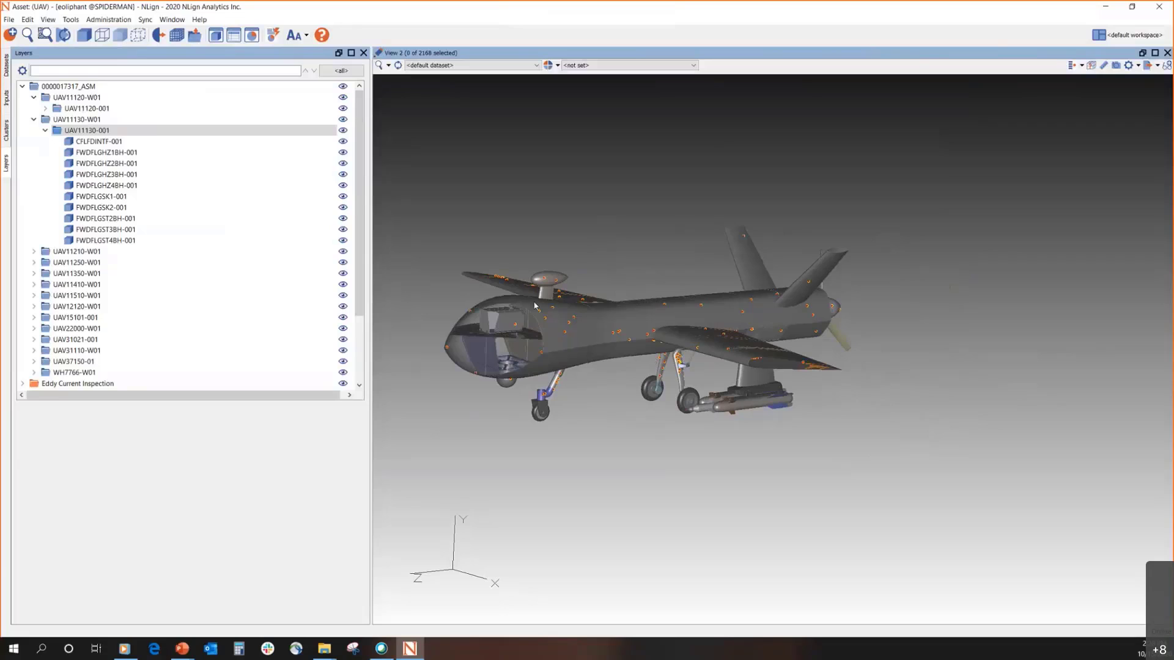
pyautogui.moveTo(534, 305); pyautogui.dragTo(605, 338, button='middle')
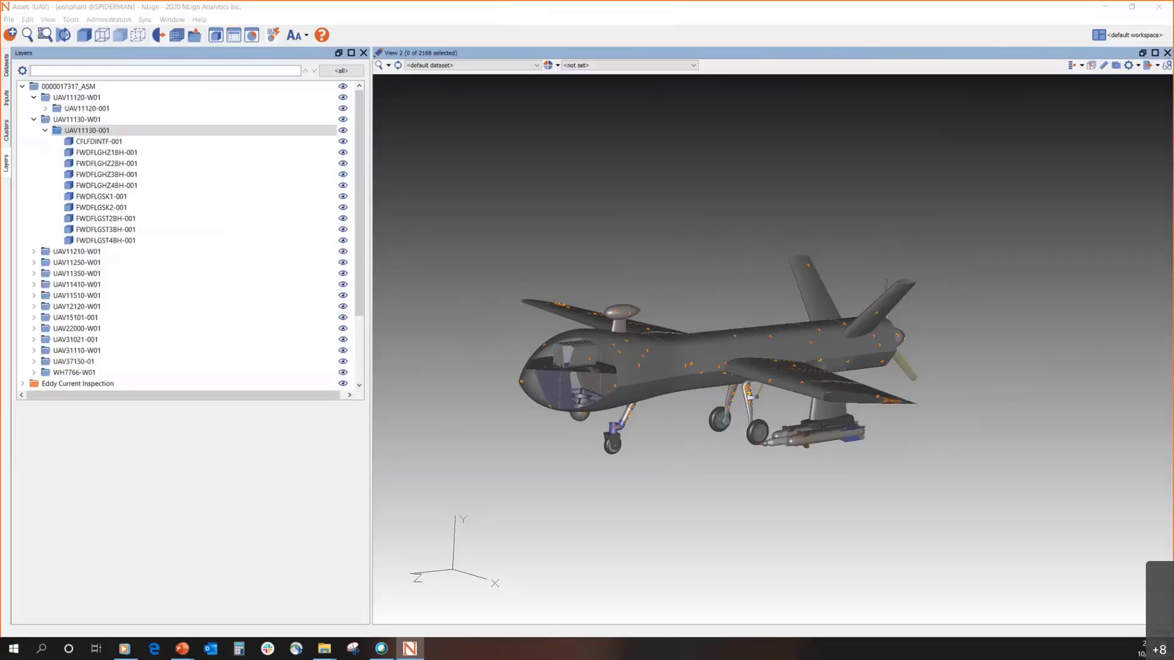
# Switch to the PowerPoint training slides, view slide 16 on model display options, and return to NLign
pyautogui.hotkey('alt', 'Tab')
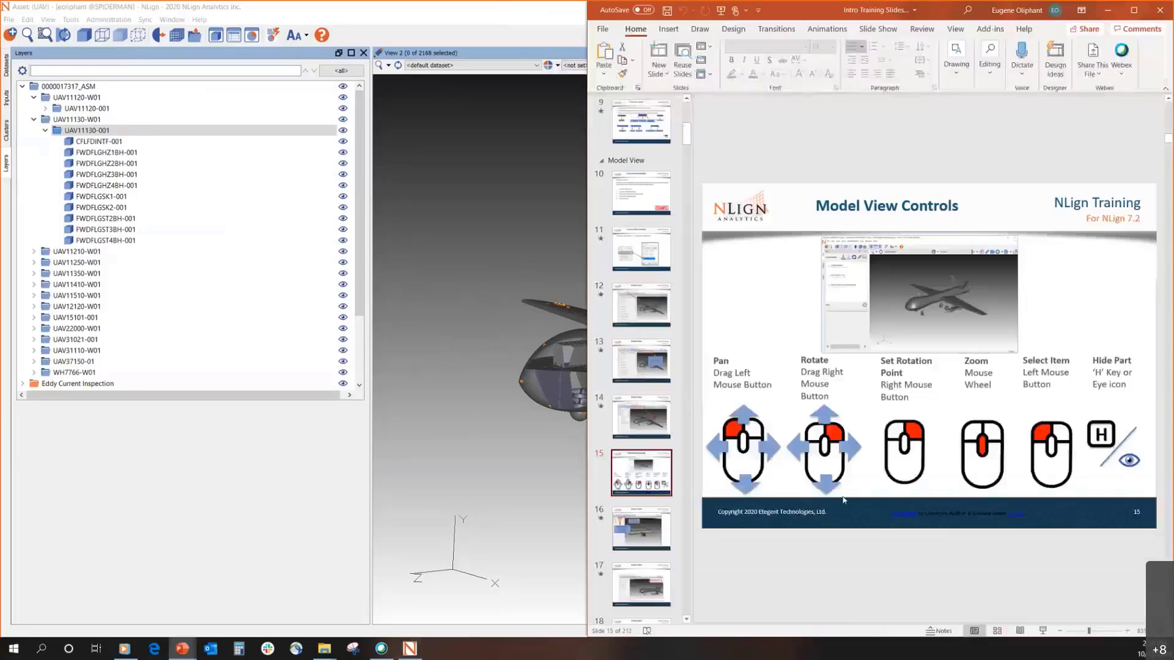
pyautogui.click(659, 531)
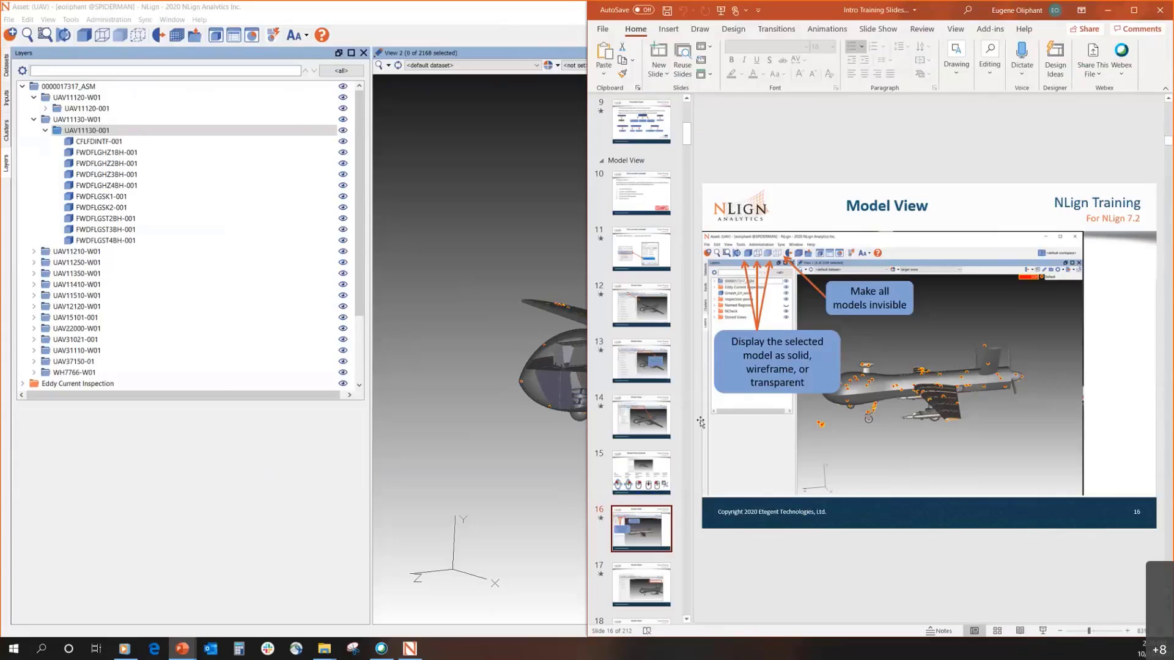
pyautogui.hotkey('alt', 'Tab')
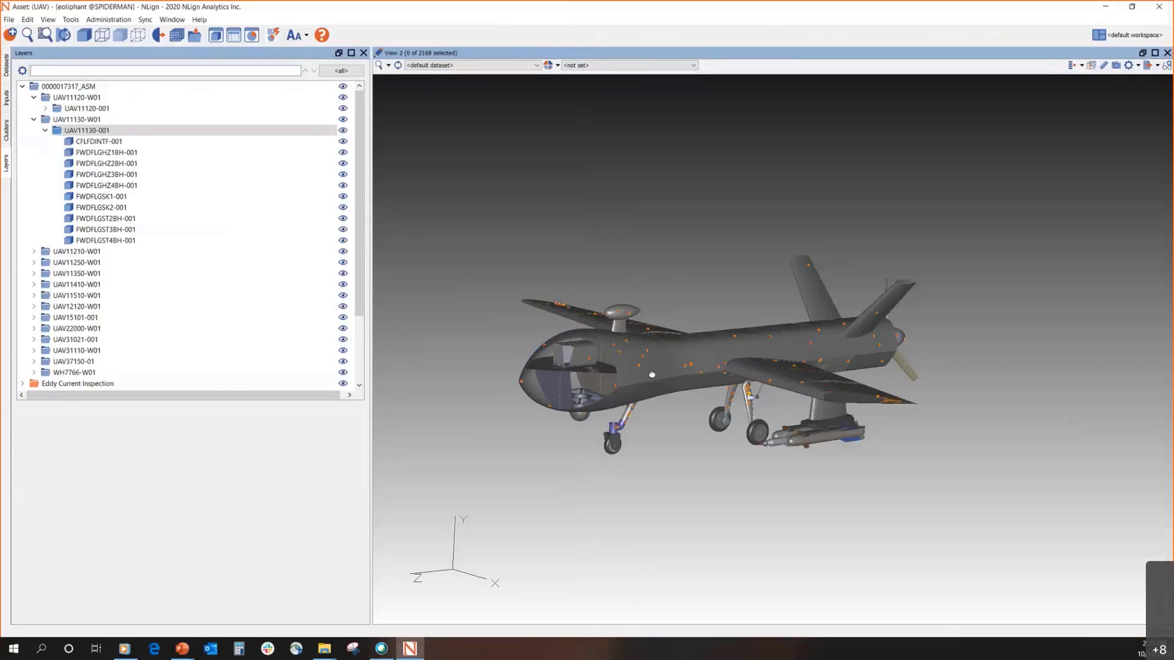
# Display the nose skin FWDFLGSK2-001 as transparent and turn automatic clipping back on for the view
pyautogui.click(652, 374)
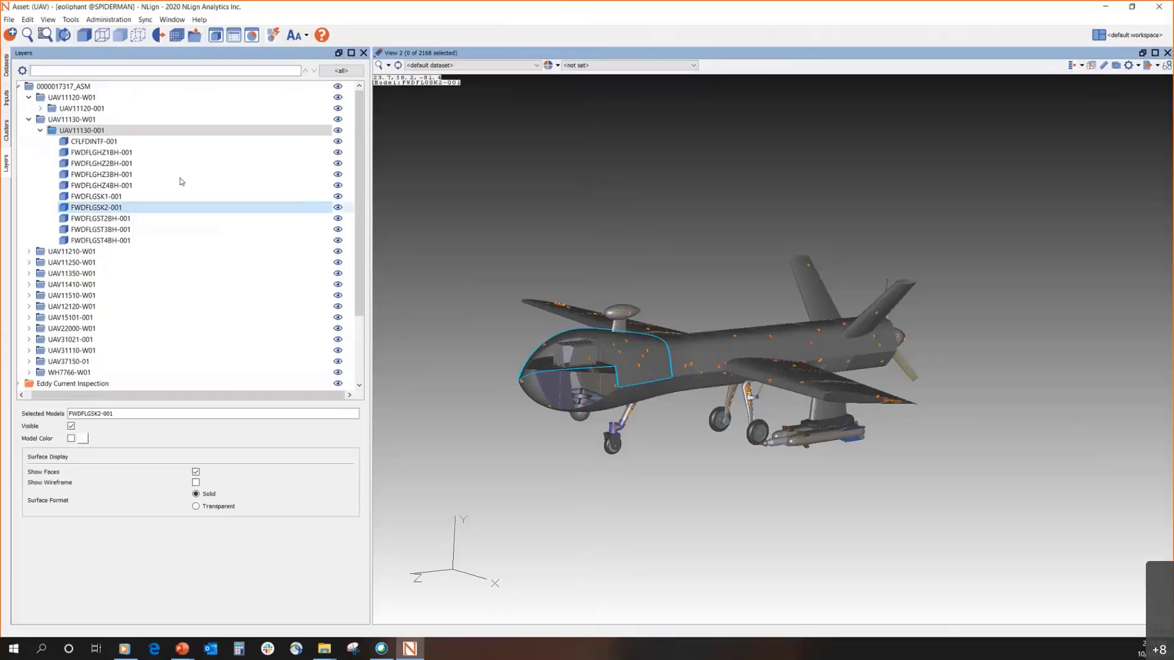
pyautogui.click(121, 37)
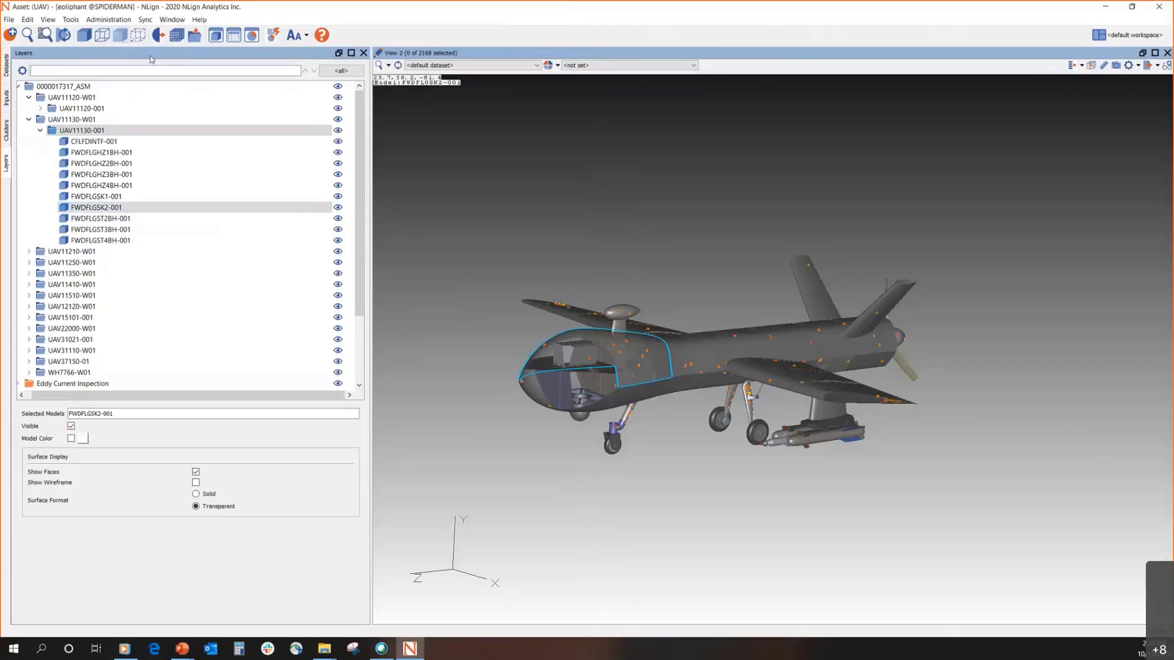
pyautogui.click(1130, 71)
pyautogui.click(1027, 105)
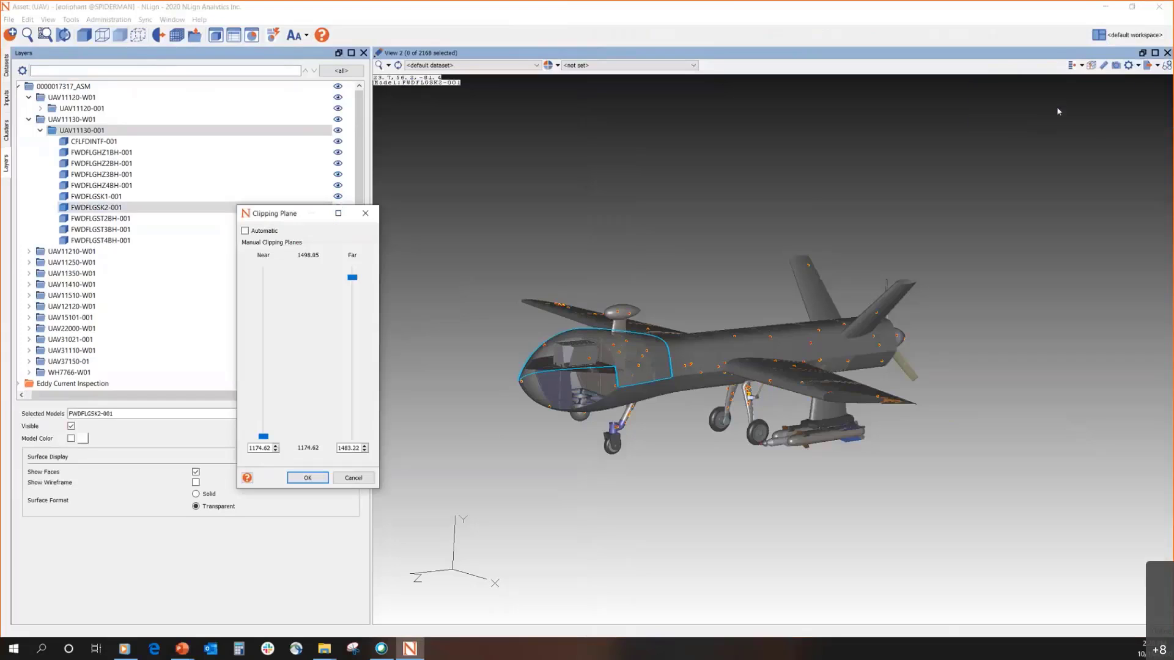
pyautogui.click(245, 231)
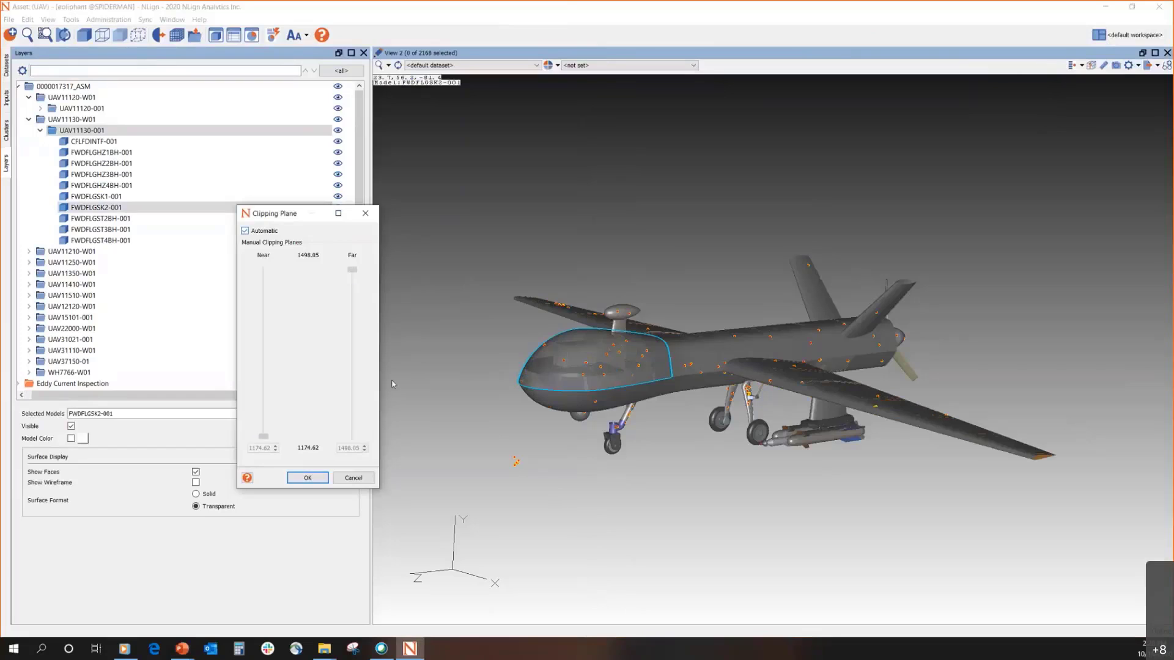
pyautogui.click(308, 478)
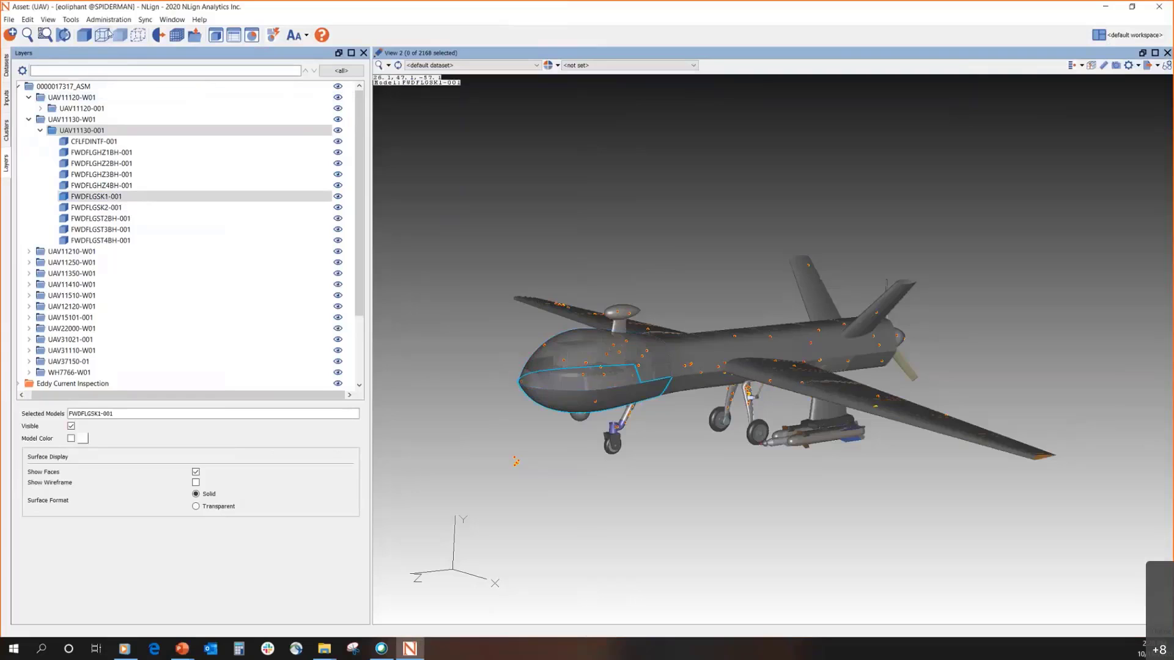
# Display the lower nose skin FWDFLGSK1-001 as wireframe and clear the selection
pyautogui.click(105, 35)
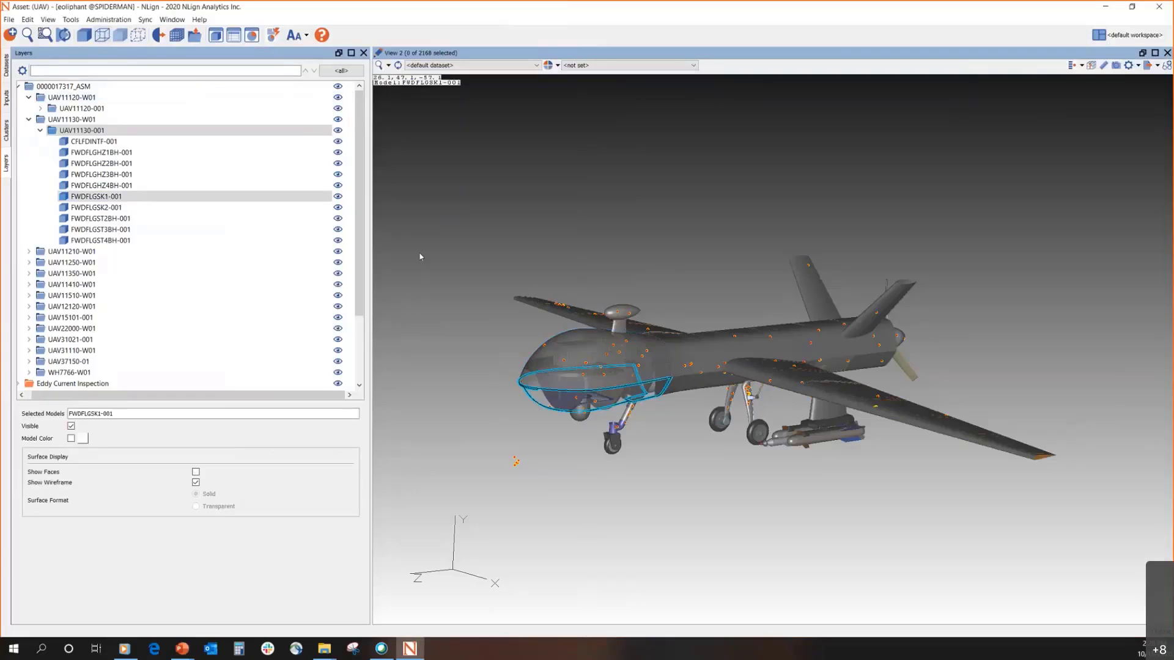
pyautogui.click(274, 165)
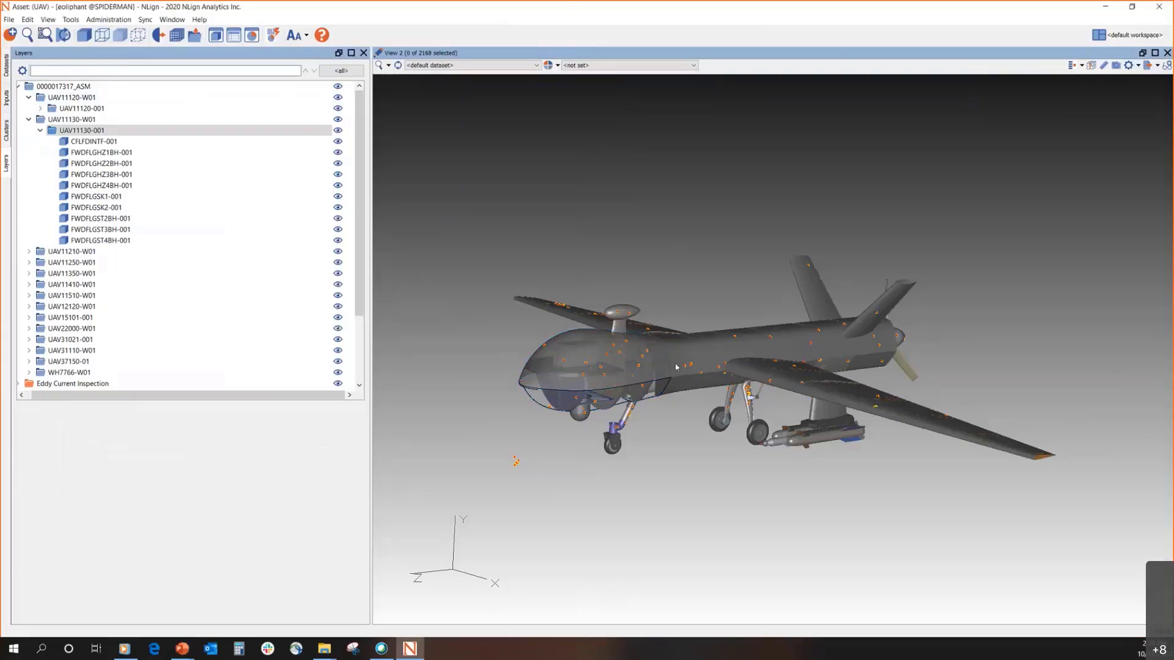
# Select the fuselage skin CFLGSK05-001 behind the nose and toggle its visibility off and on repeatedly
pyautogui.click(693, 359)
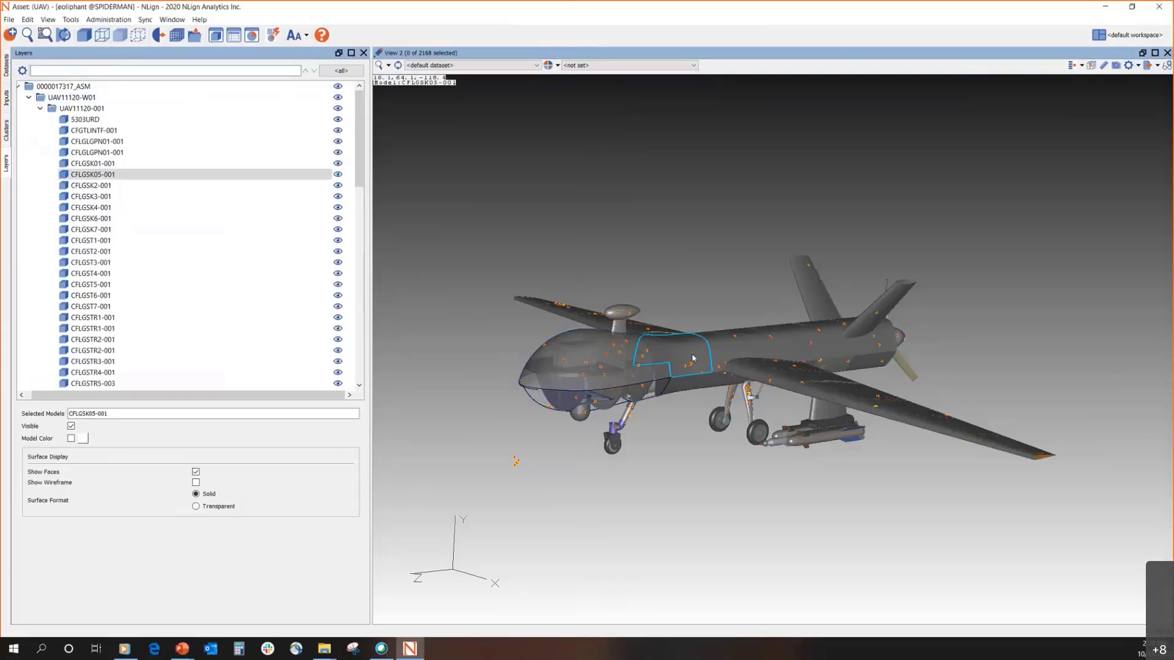
pyautogui.click(339, 178)
pyautogui.click(339, 177)
pyautogui.click(339, 177)
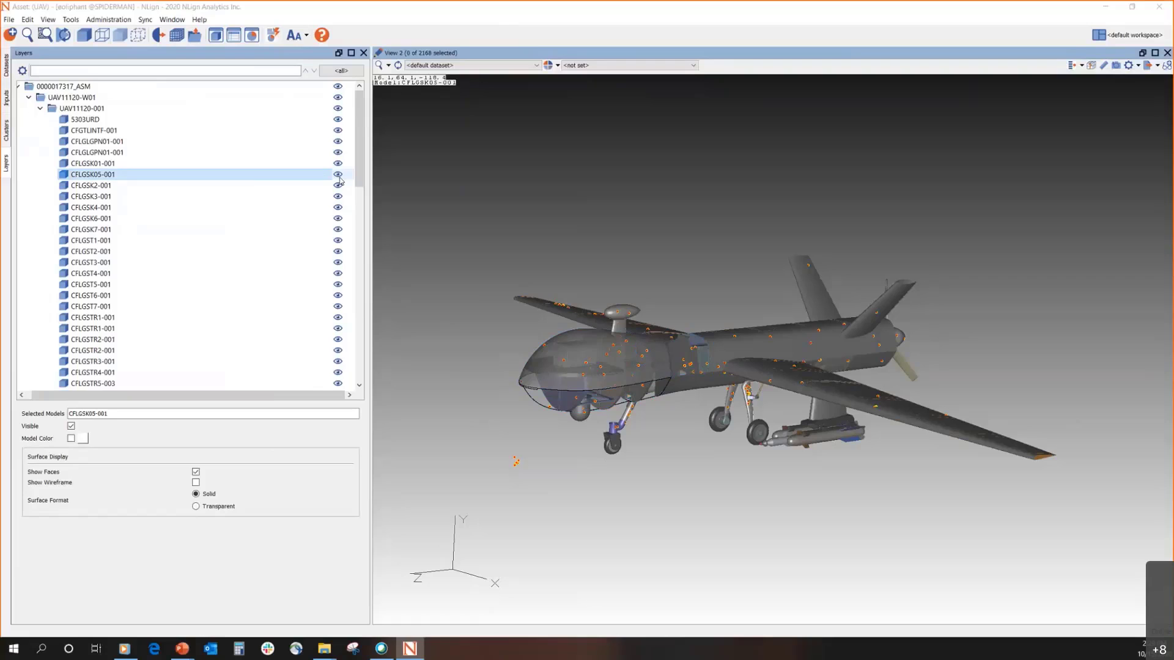
pyautogui.click(339, 177)
pyautogui.click(340, 178)
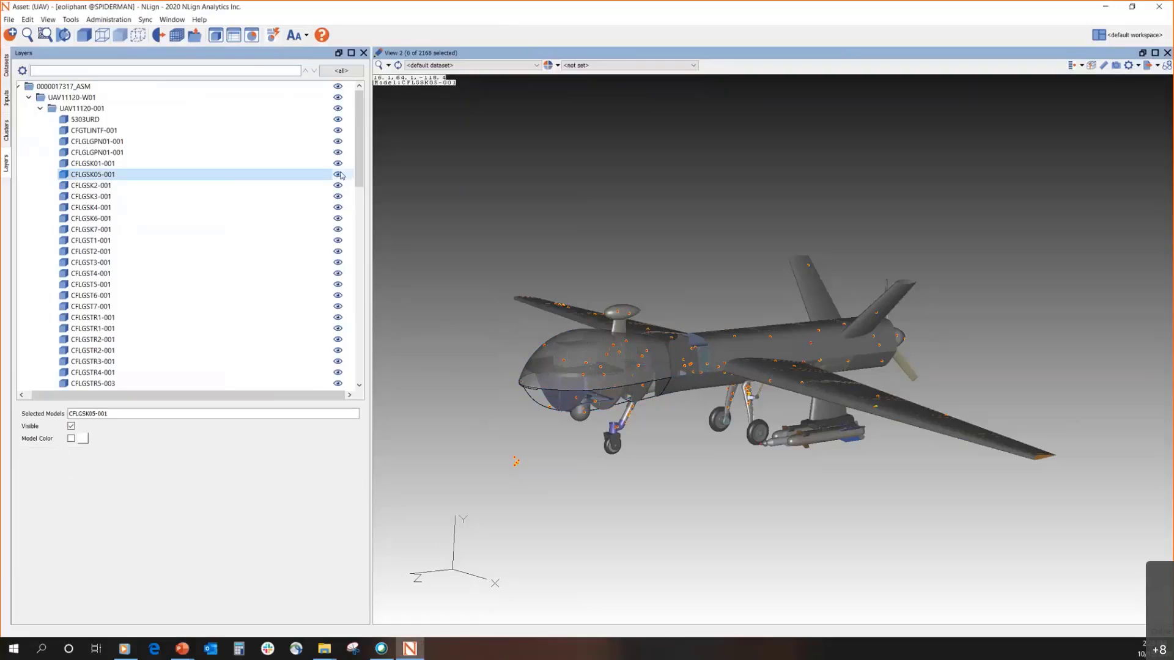
pyautogui.click(339, 175)
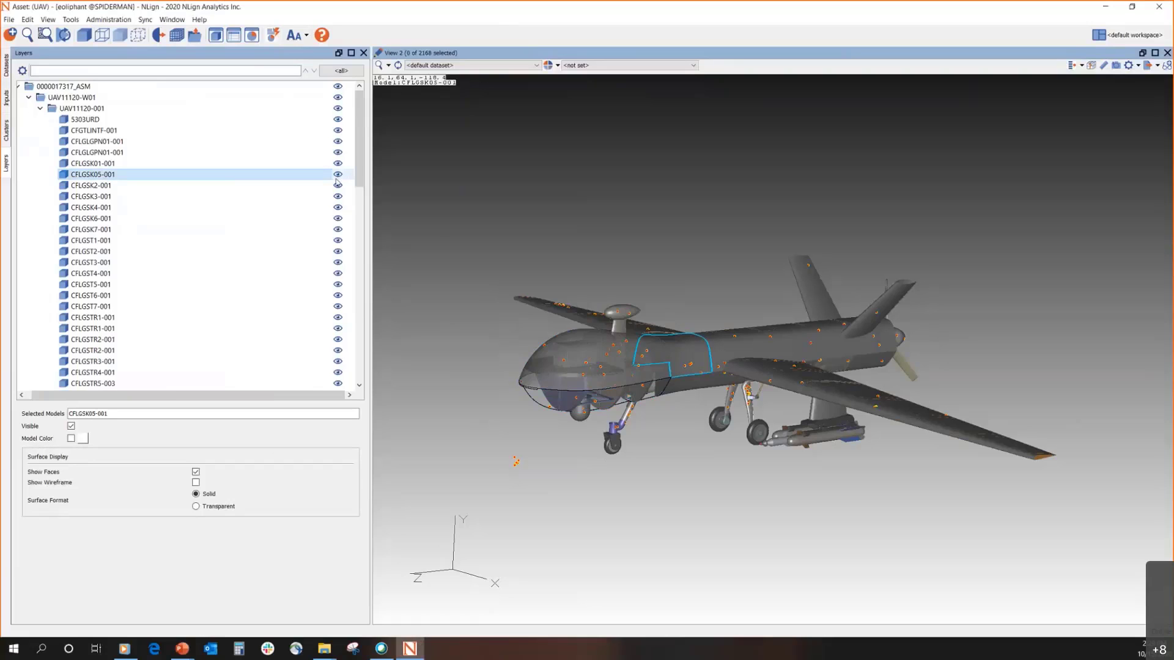
pyautogui.click(337, 178)
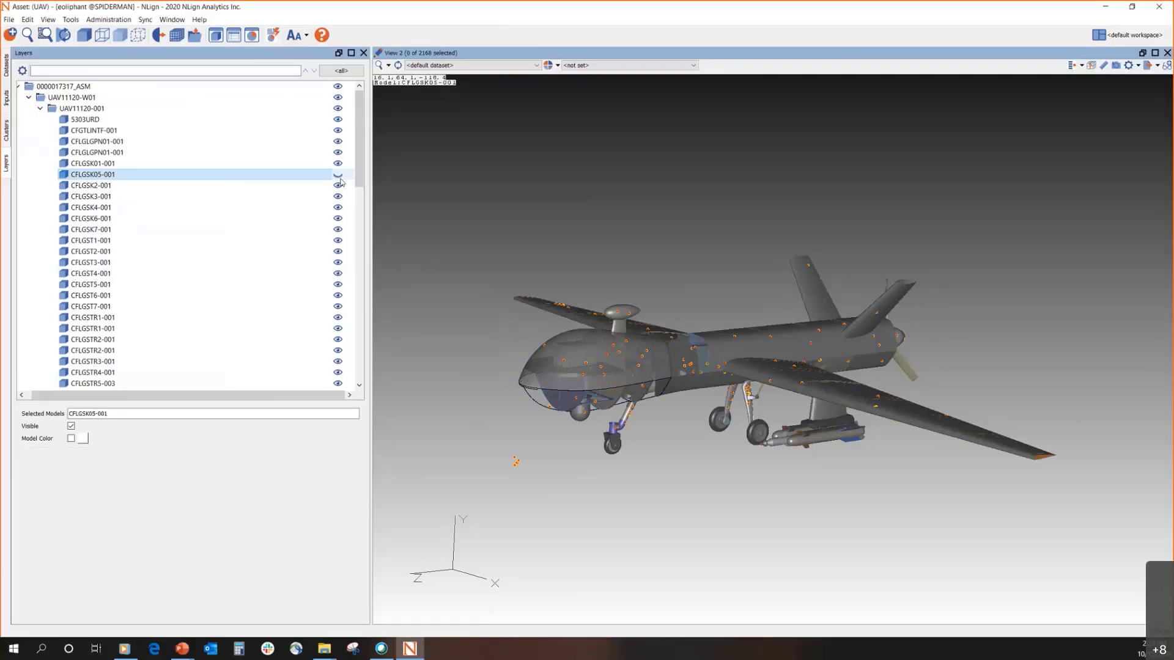
pyautogui.click(338, 177)
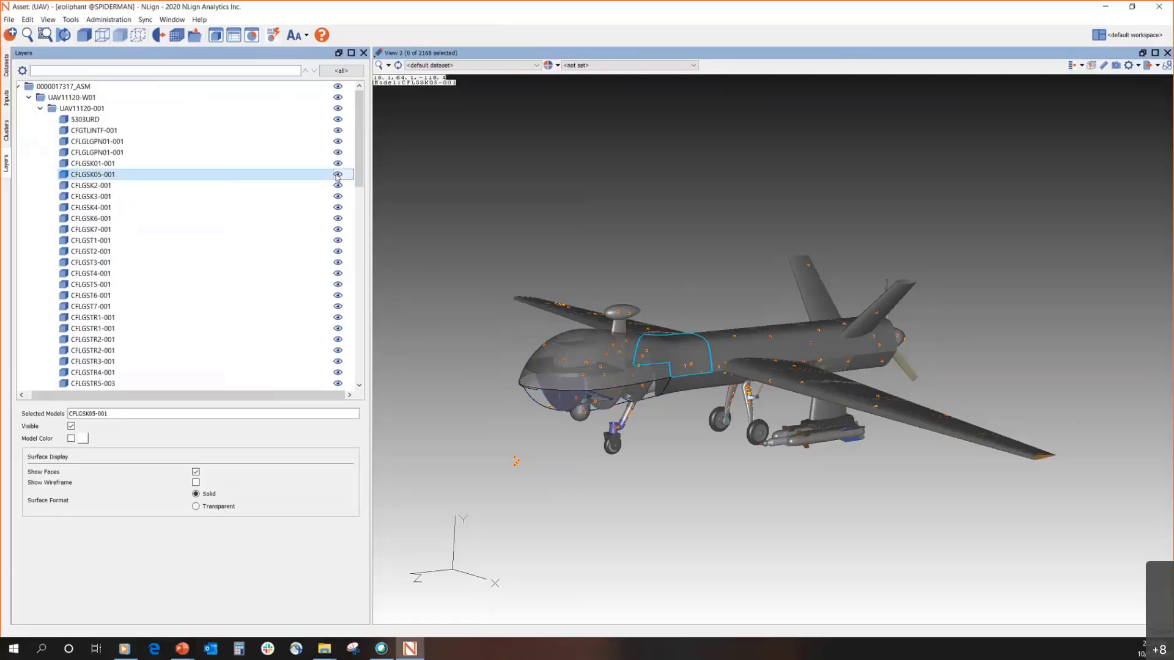
pyautogui.click(338, 176)
pyautogui.click(340, 178)
pyautogui.click(339, 177)
pyautogui.click(339, 177)
pyautogui.click(340, 177)
pyautogui.click(339, 176)
pyautogui.click(340, 177)
pyautogui.click(141, 39)
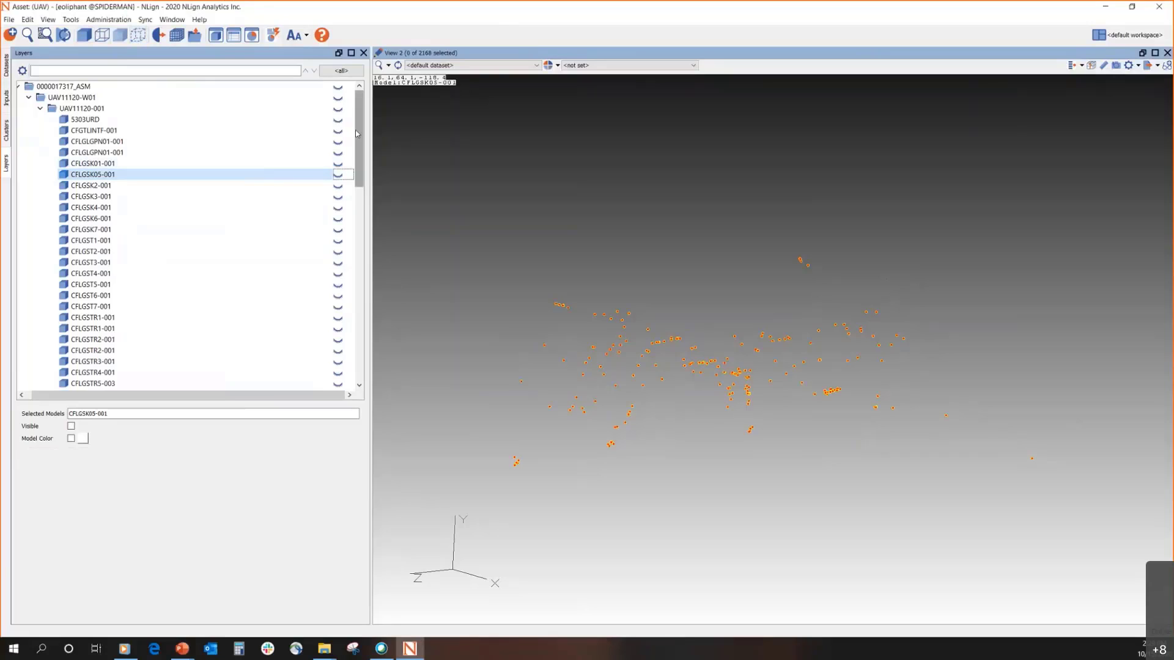
pyautogui.click(182, 86)
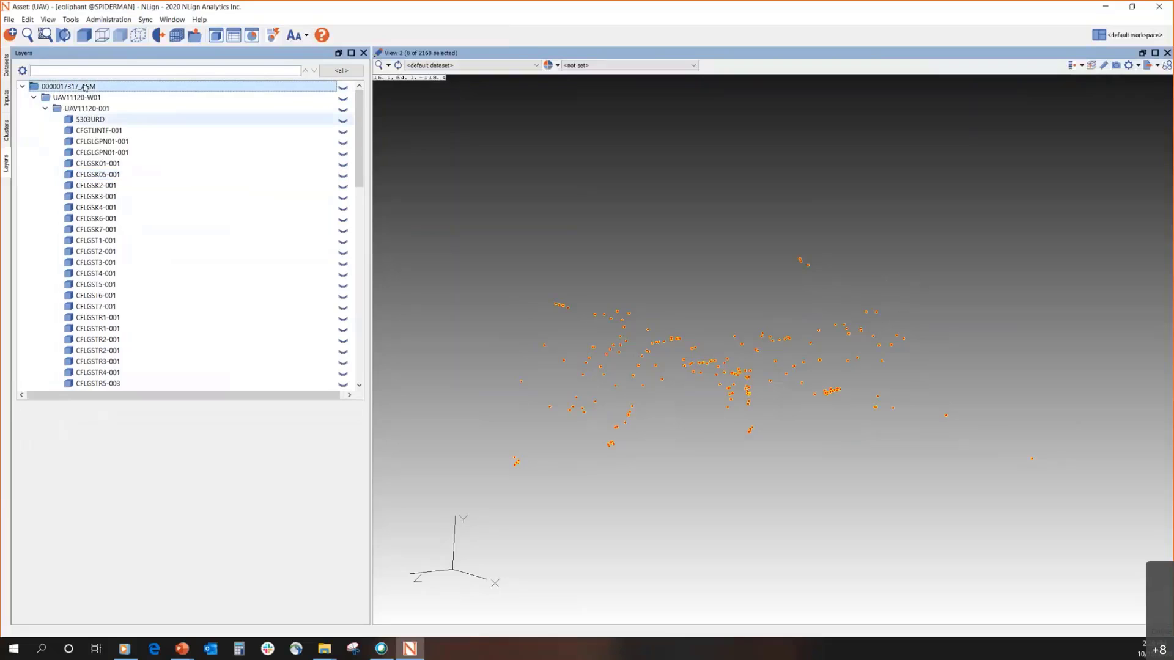
pyautogui.click(85, 36)
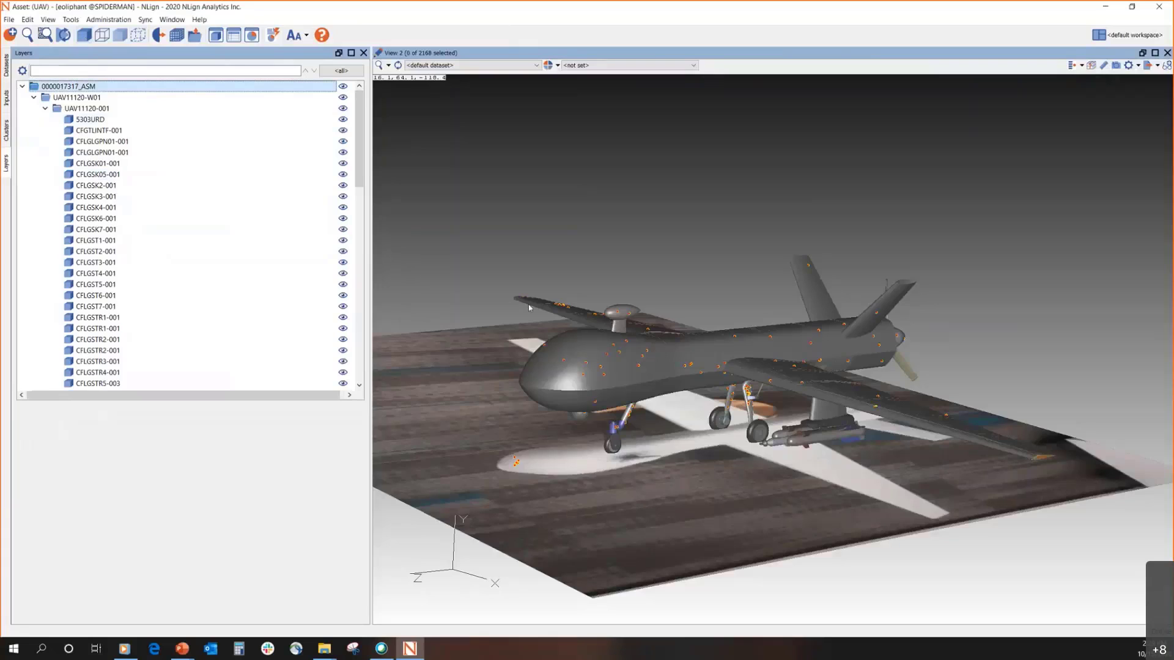
# Hide the example 2D model beneath the aircraft and the upper nose skin FWDFLGSK2-001
pyautogui.click(482, 416)
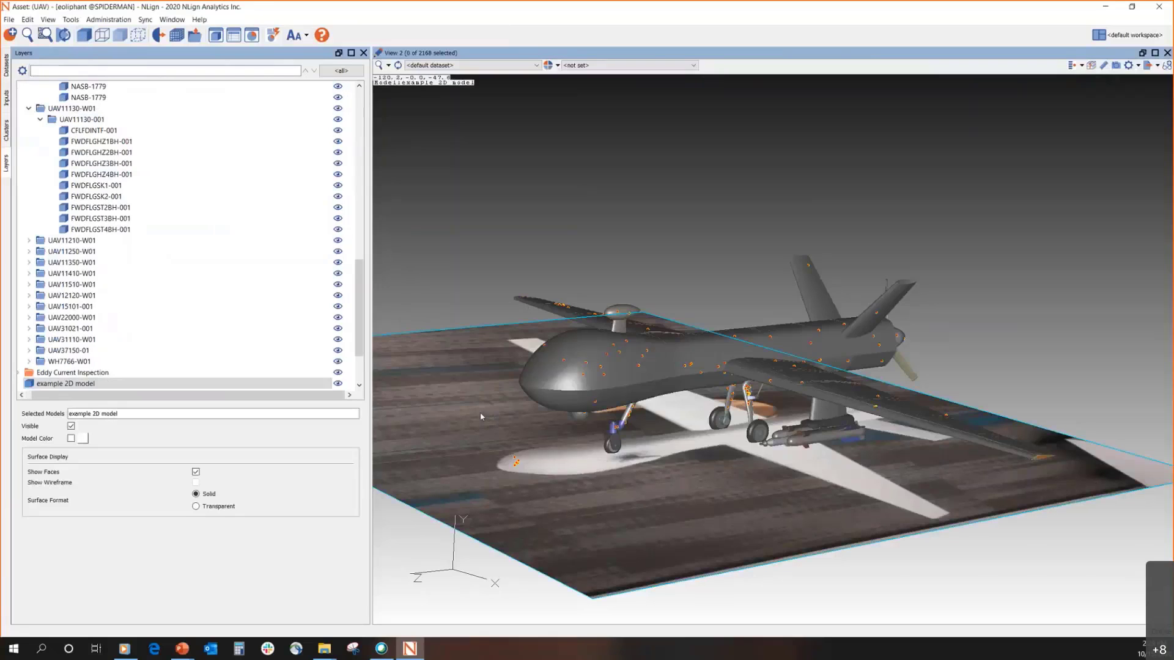
pyautogui.press('h')
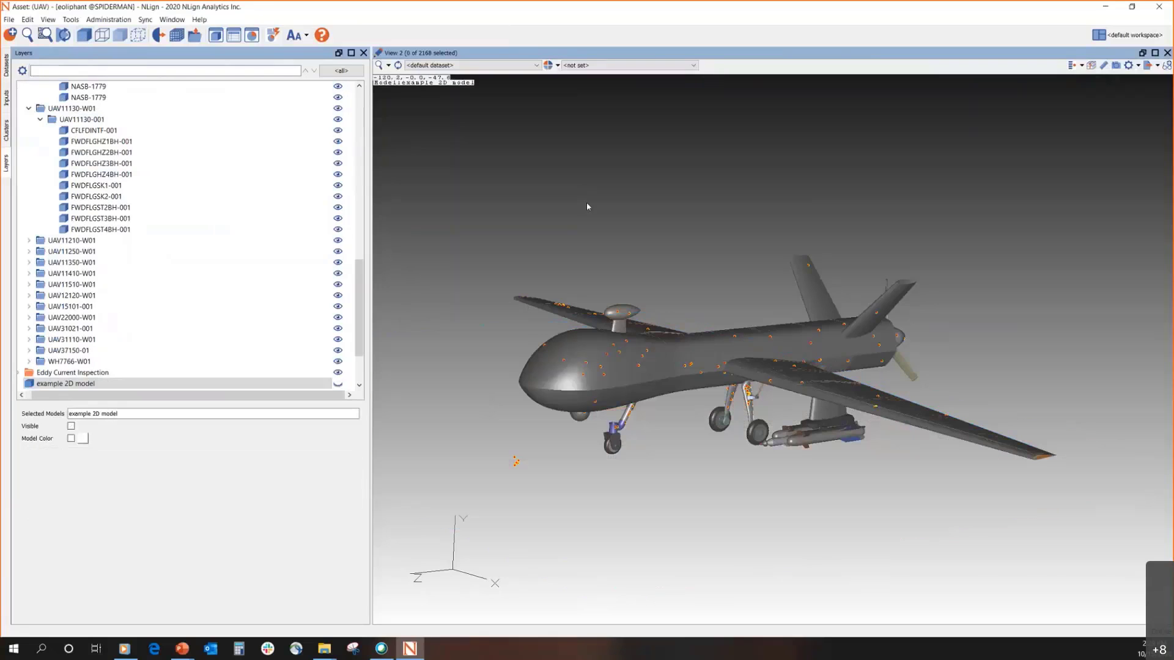
pyautogui.moveTo(798, 335); pyautogui.dragTo(744, 380)
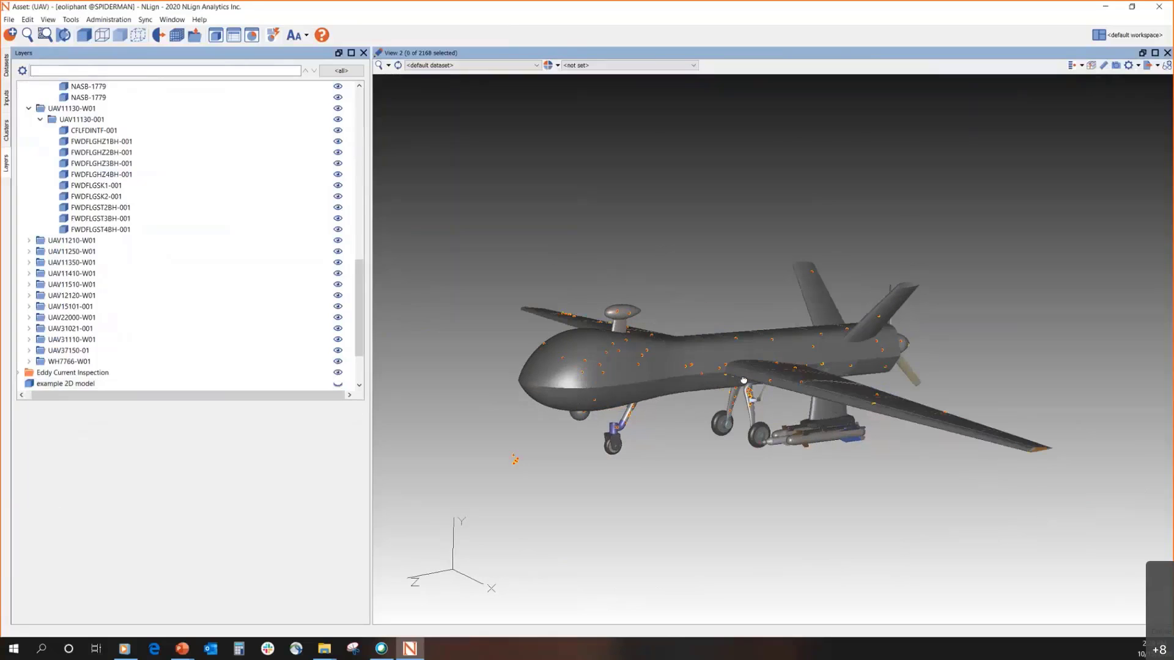
pyautogui.moveTo(759, 321); pyautogui.dragTo(703, 385)
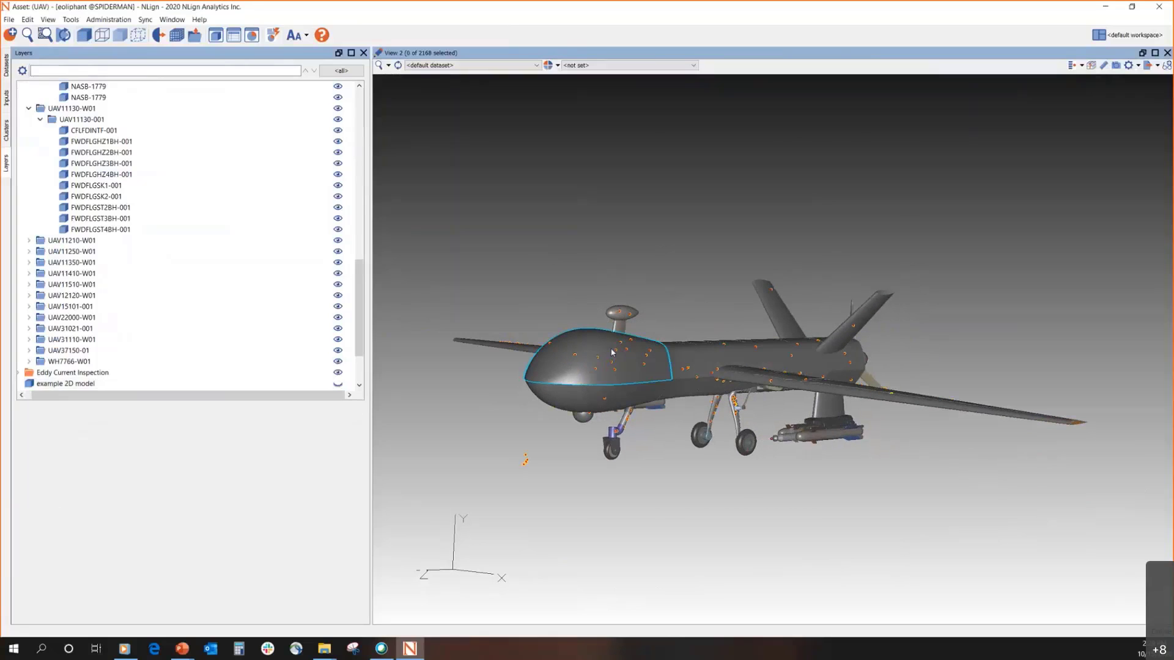
pyautogui.click(599, 360)
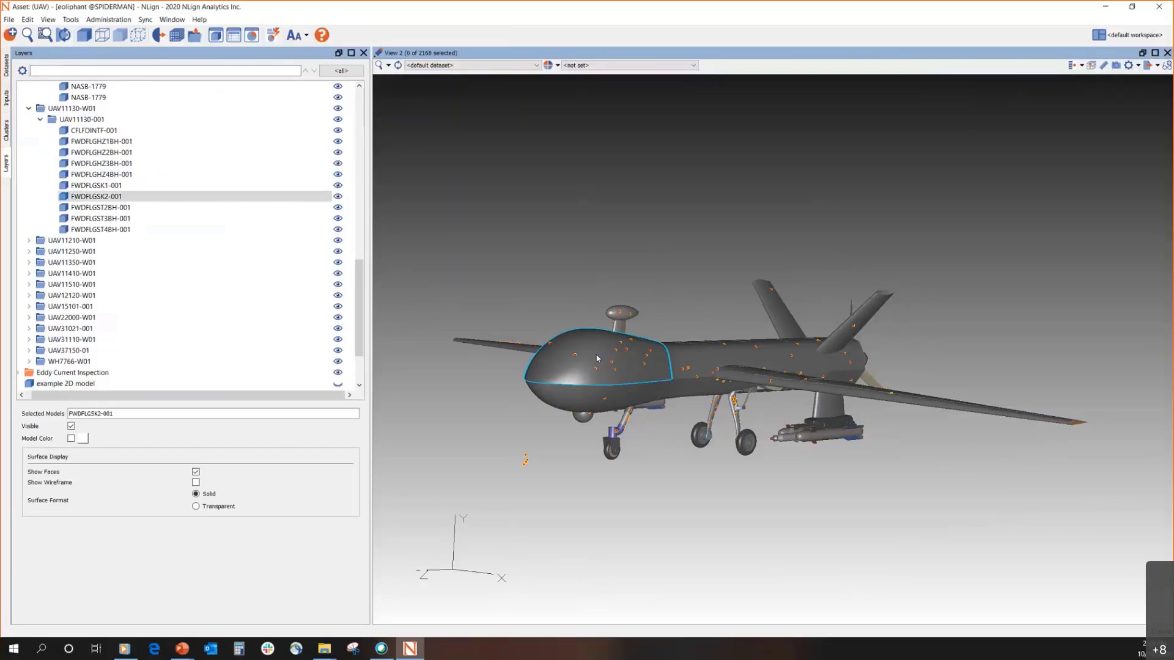
pyautogui.press('h')
# Select the box-shaped model UAV37140-001 inside the exposed nose and bring it into closer view
pyautogui.click(574, 355)
pyautogui.scroll(3, 524, 355)
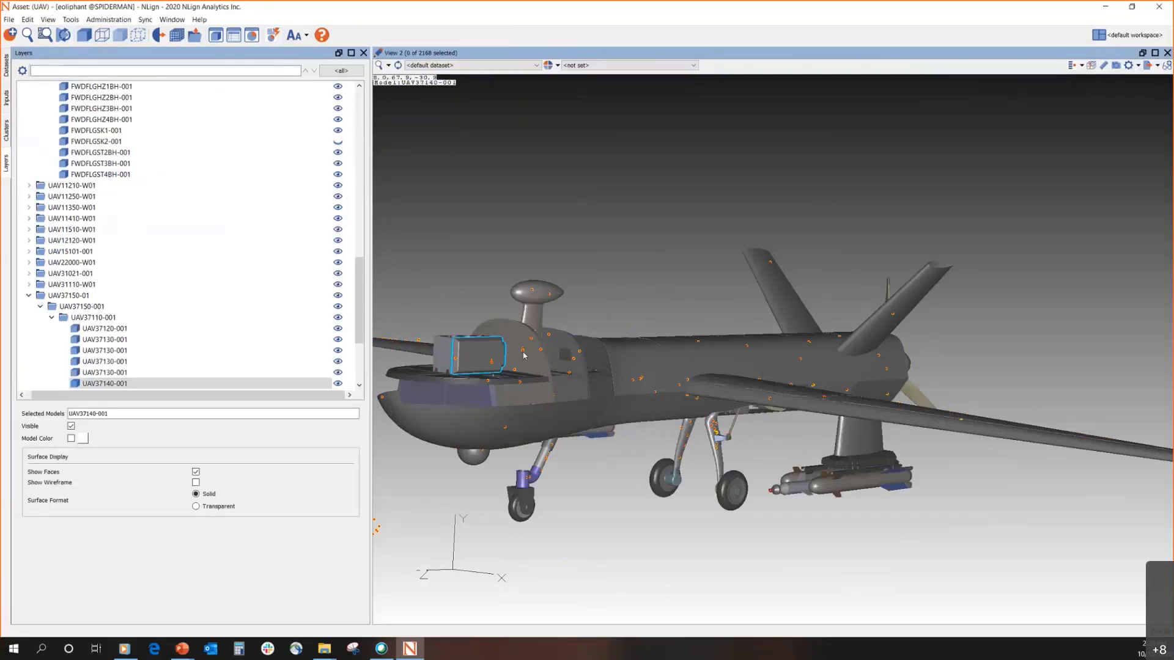
pyautogui.moveTo(515, 363); pyautogui.dragTo(565, 366)
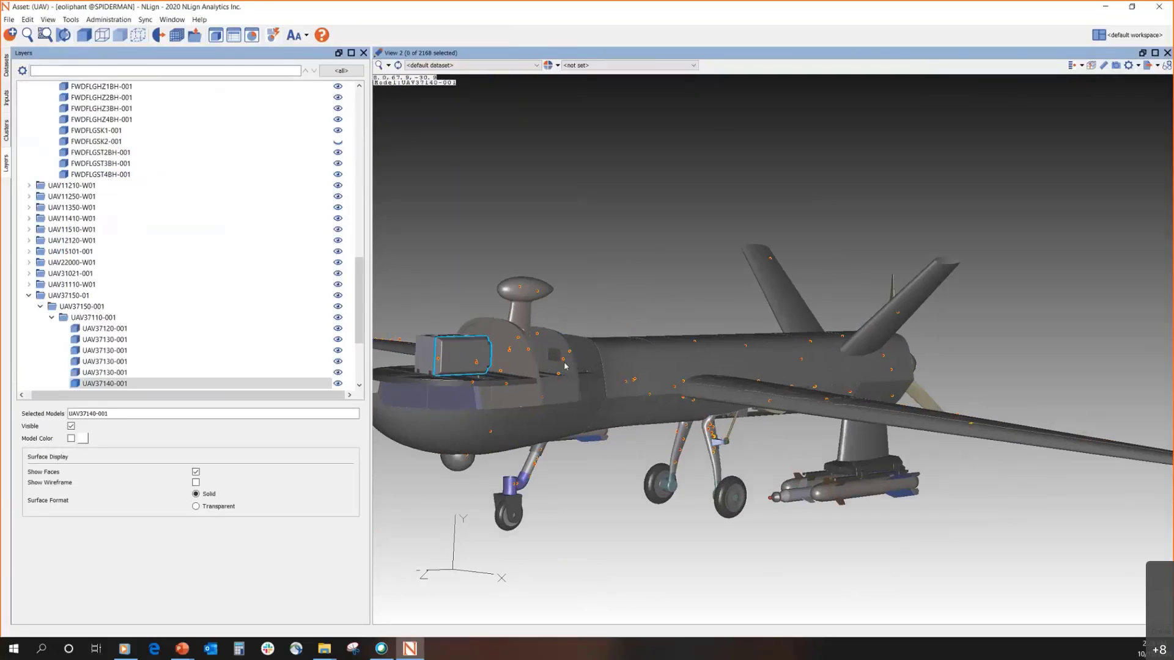
# Set the model color of the nose box UAV37140-001 to the saved custom red and clear the selection
pyautogui.click(506, 367)
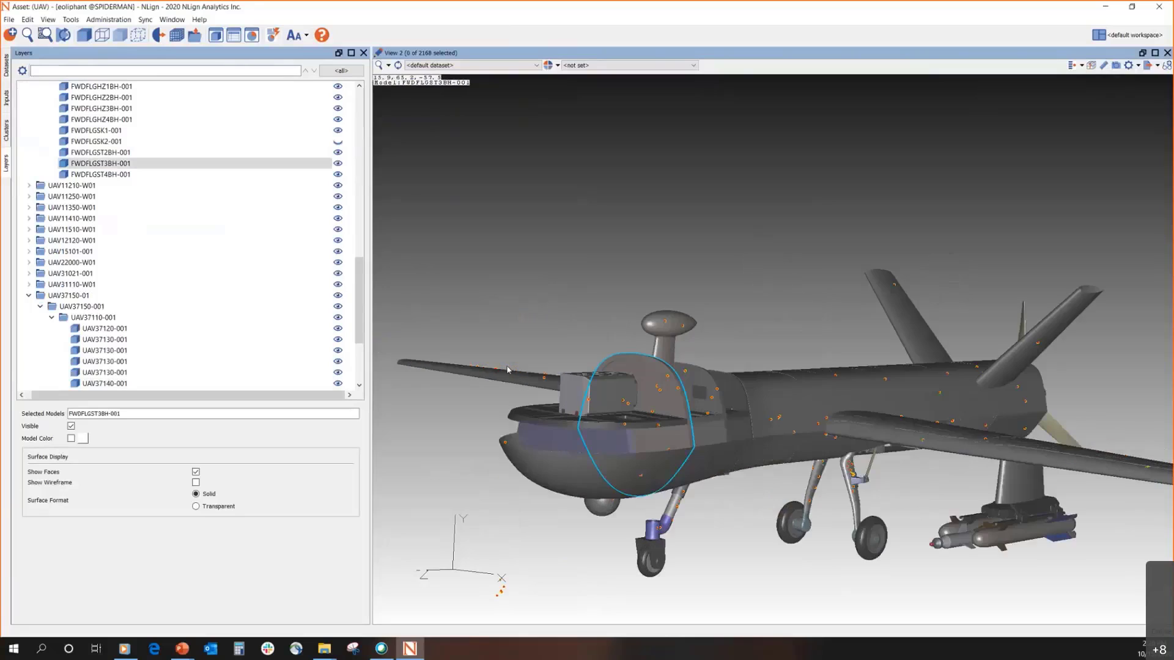
pyautogui.click(902, 461)
pyautogui.moveTo(612, 393); pyautogui.dragTo(668, 407, button='middle')
pyautogui.click(667, 408)
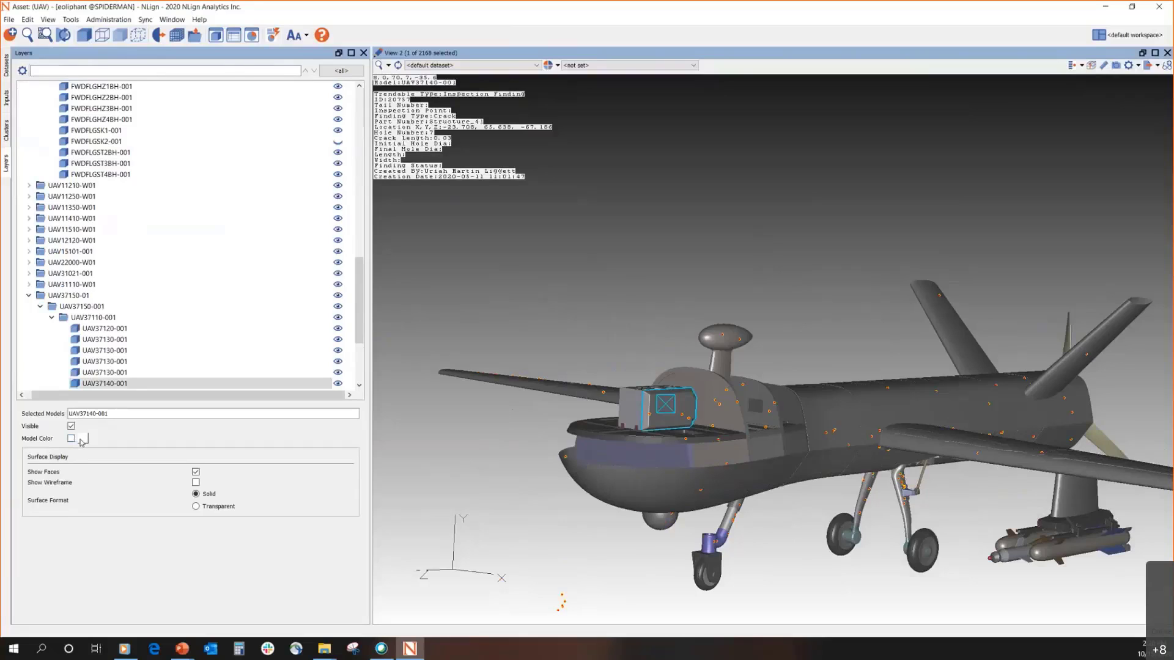
pyautogui.click(82, 439)
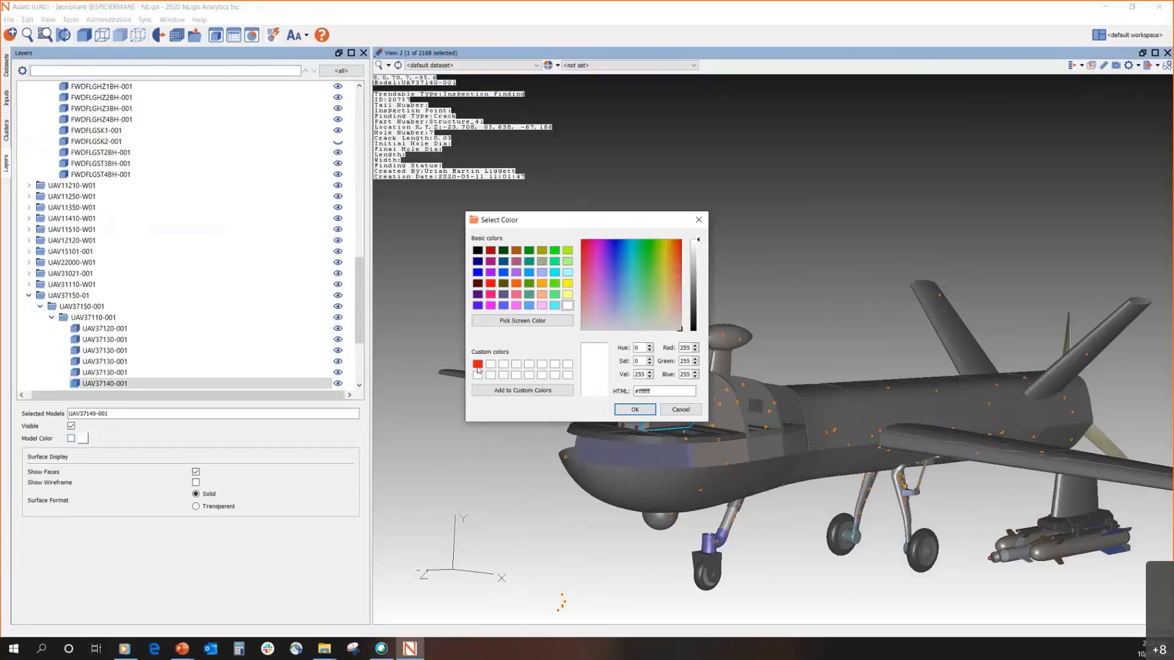
pyautogui.click(477, 363)
pyautogui.click(649, 414)
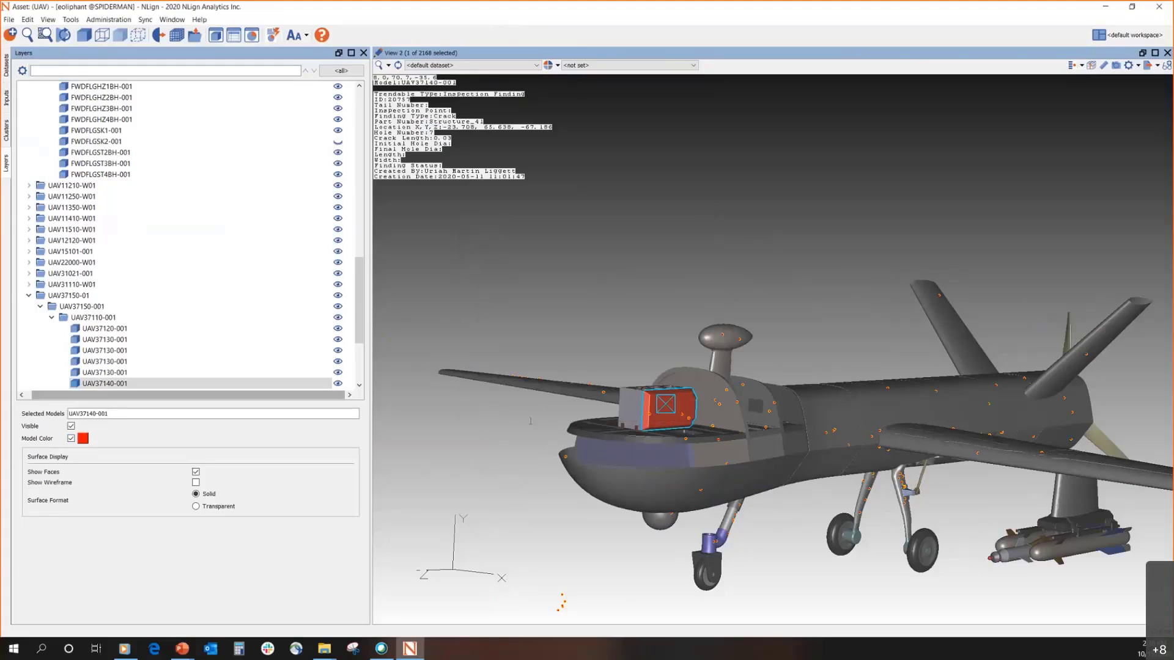
pyautogui.press('Escape')
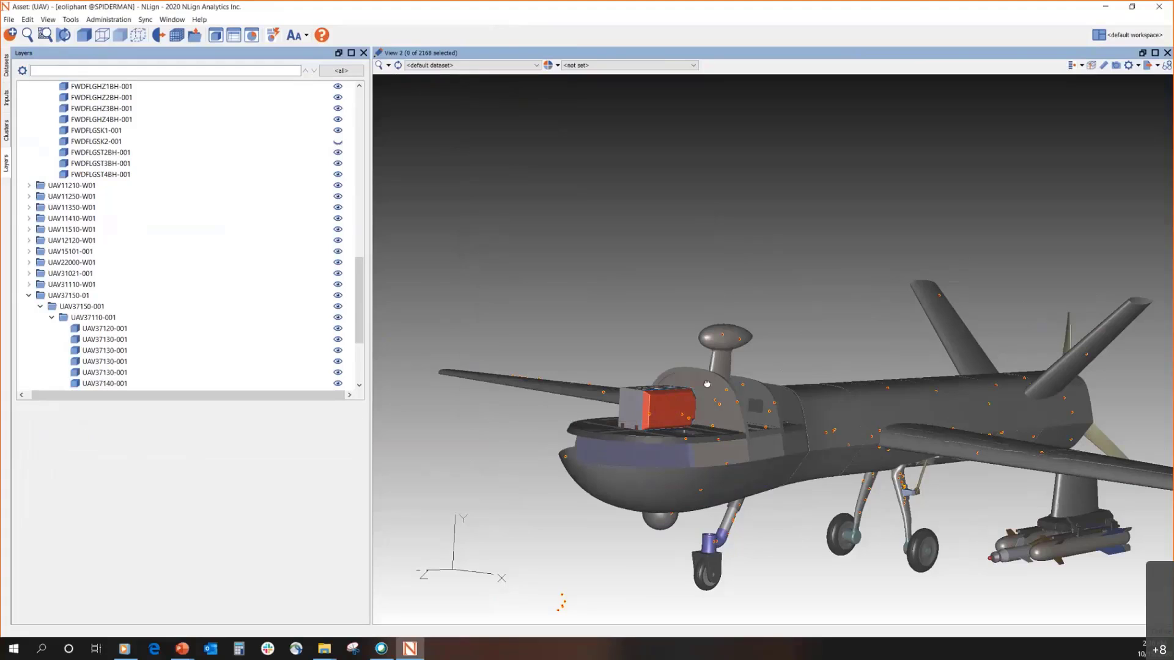
# Recolor the nose box model UAV37140-001 to cyan #00ffff and view the result from the side
pyautogui.moveTo(743, 415); pyautogui.dragTo(612, 434)
pyautogui.click(573, 432)
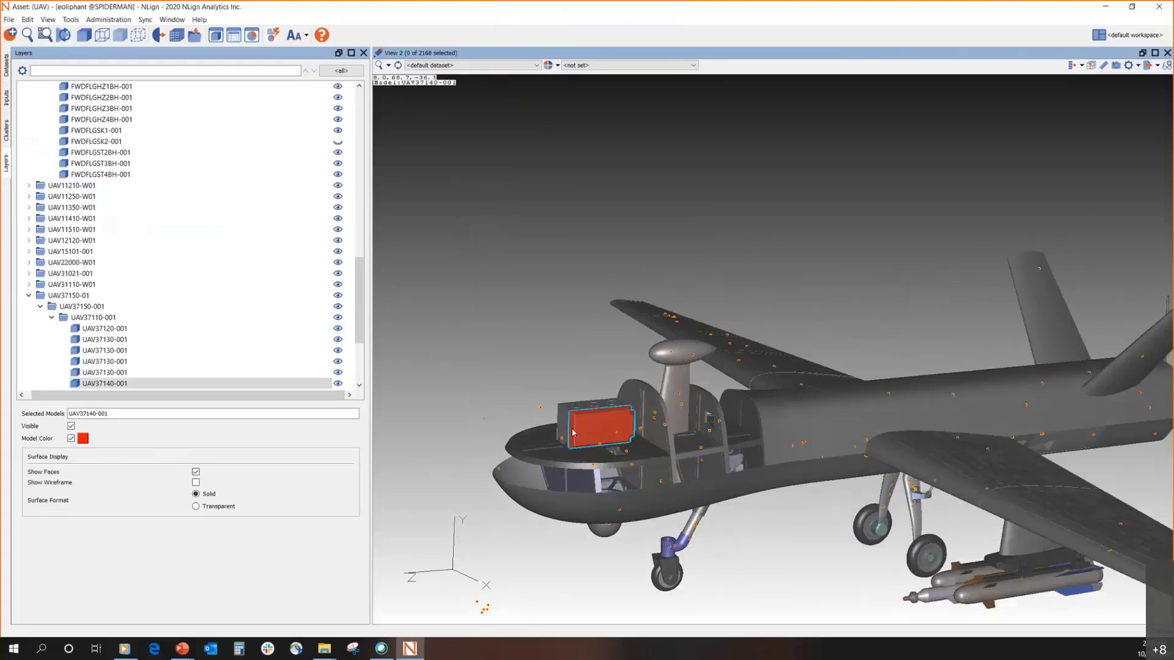
pyautogui.click(83, 438)
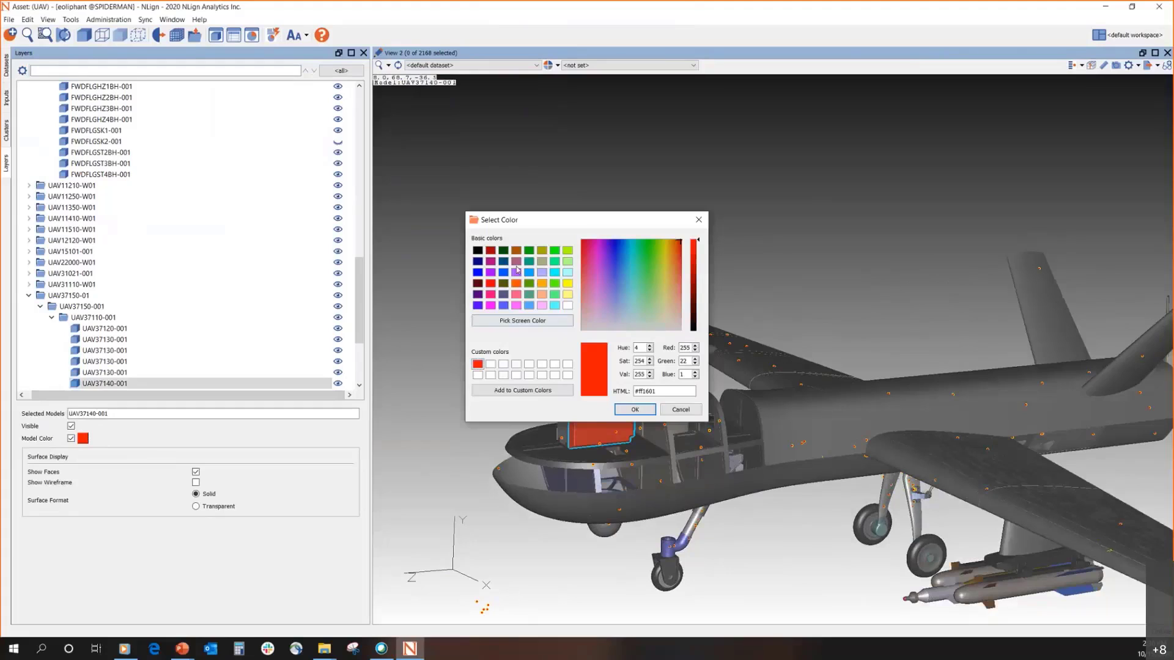
pyautogui.click(556, 273)
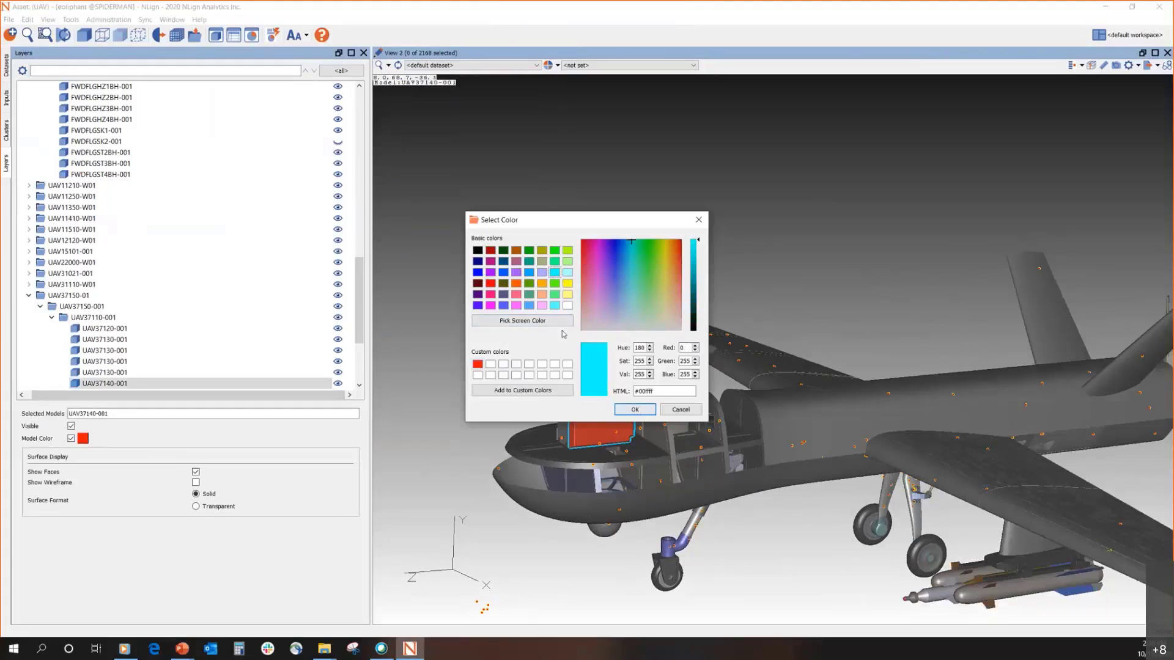
pyautogui.click(633, 410)
pyautogui.moveTo(631, 422); pyautogui.dragTo(615, 379, button='middle')
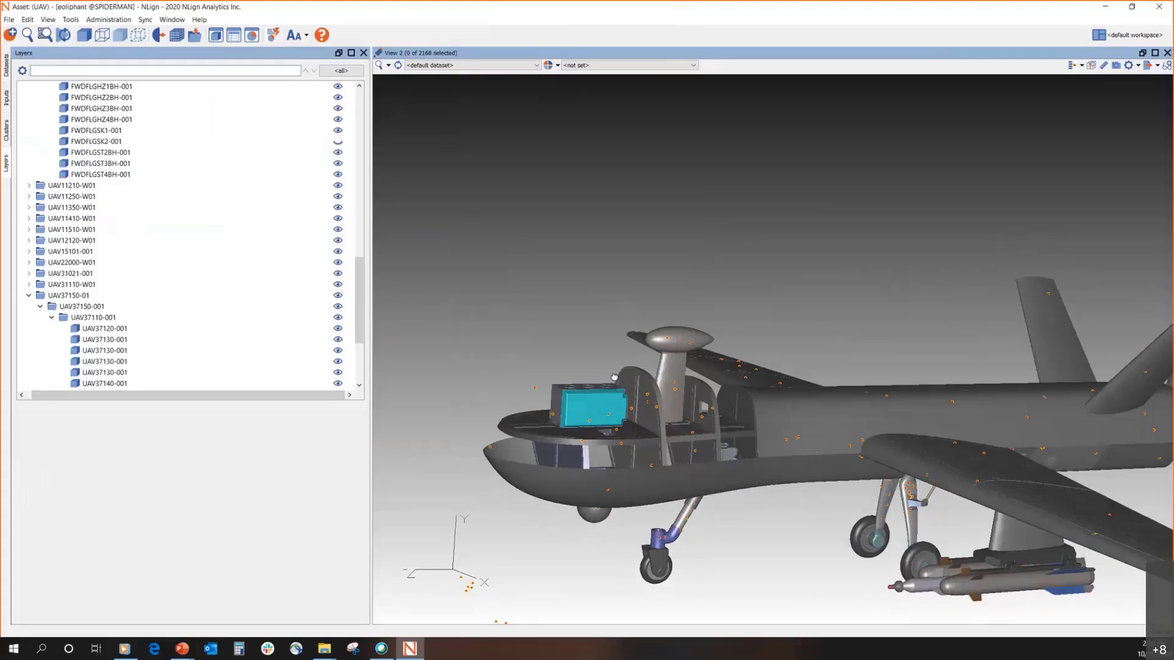
pyautogui.moveTo(691, 420); pyautogui.dragTo(667, 435, button='middle')
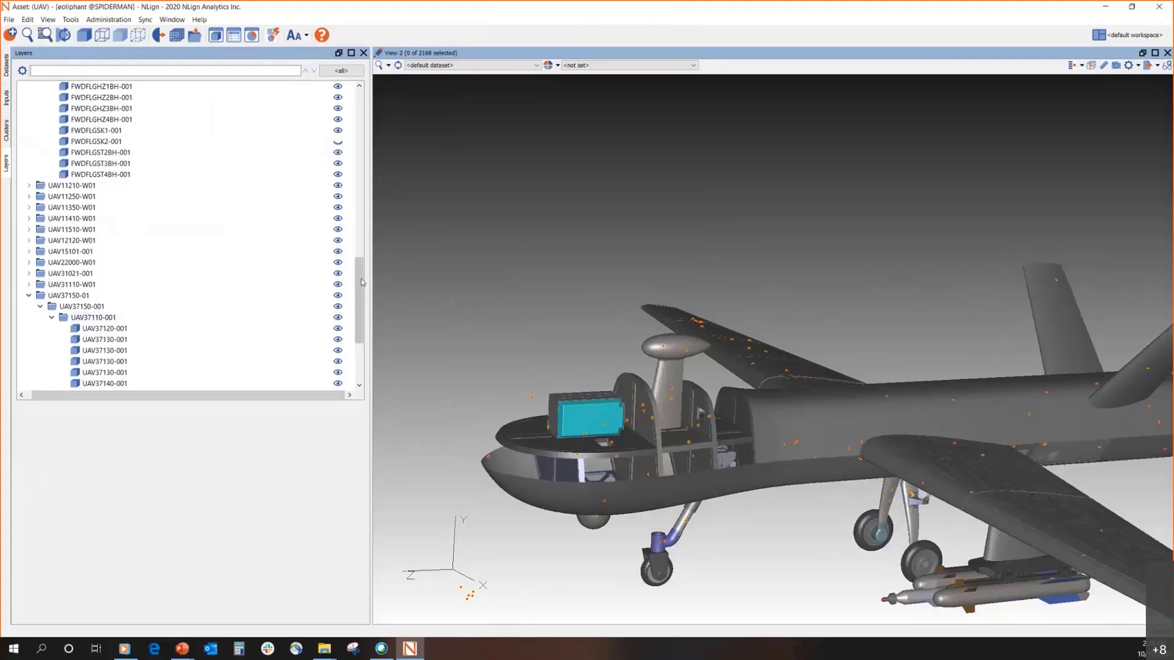
pyautogui.moveTo(362, 282); pyautogui.dragTo(361, 253)
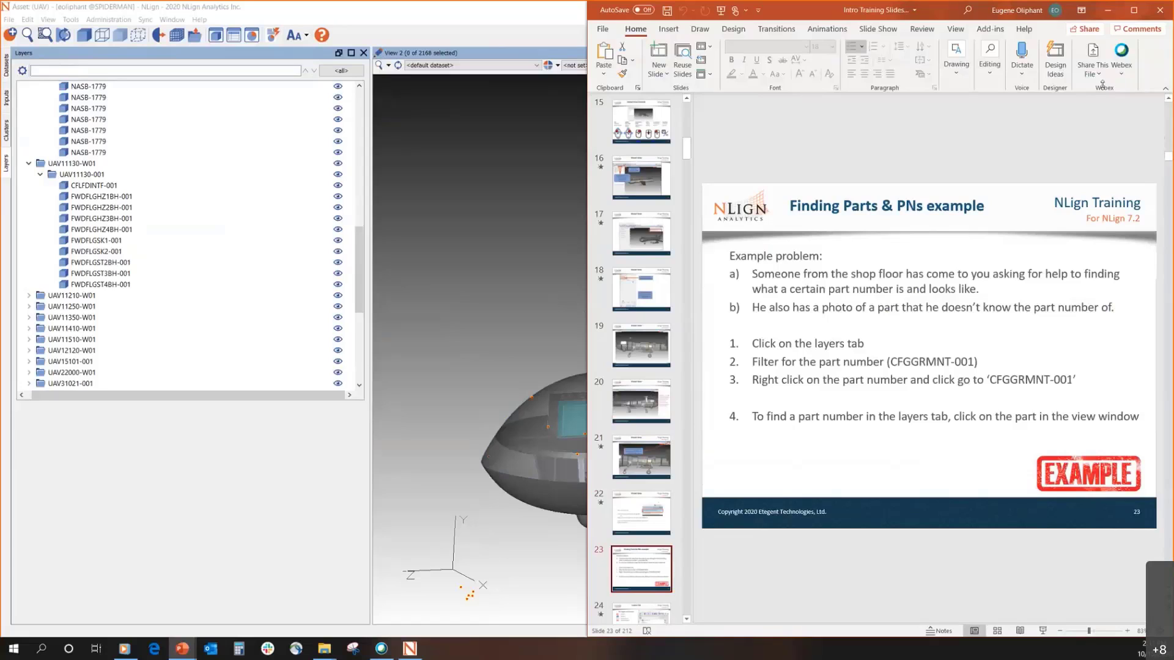
pyautogui.click(1111, 10)
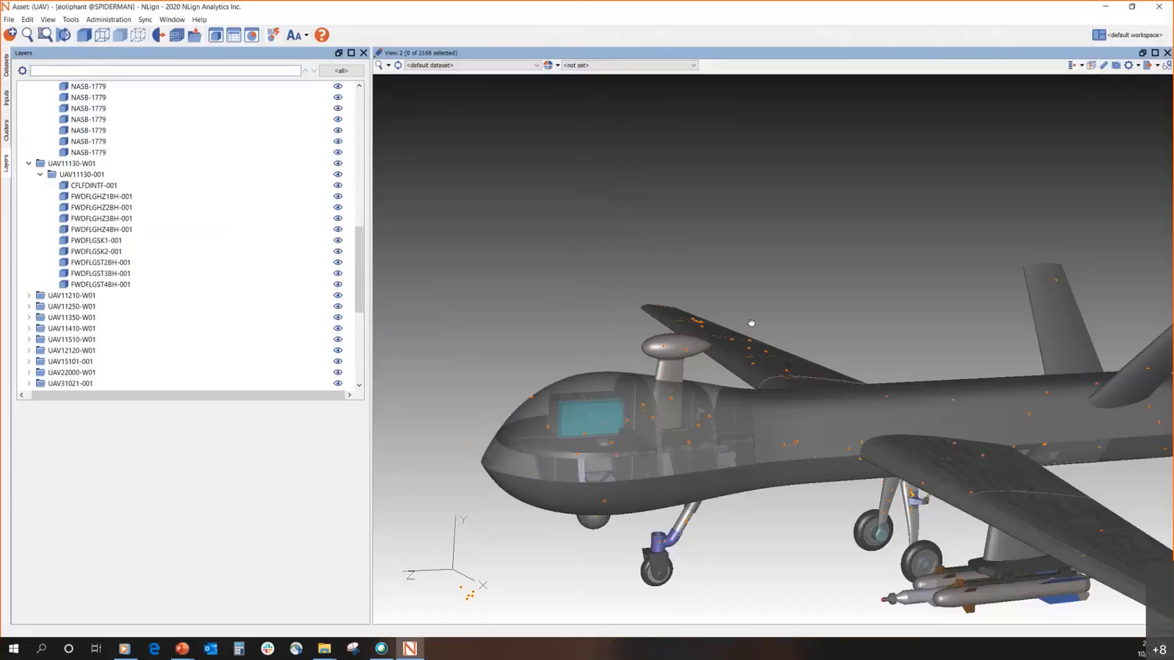
pyautogui.moveTo(759, 268); pyautogui.dragTo(631, 193, button='middle')
pyautogui.scroll(5, 118, 196)
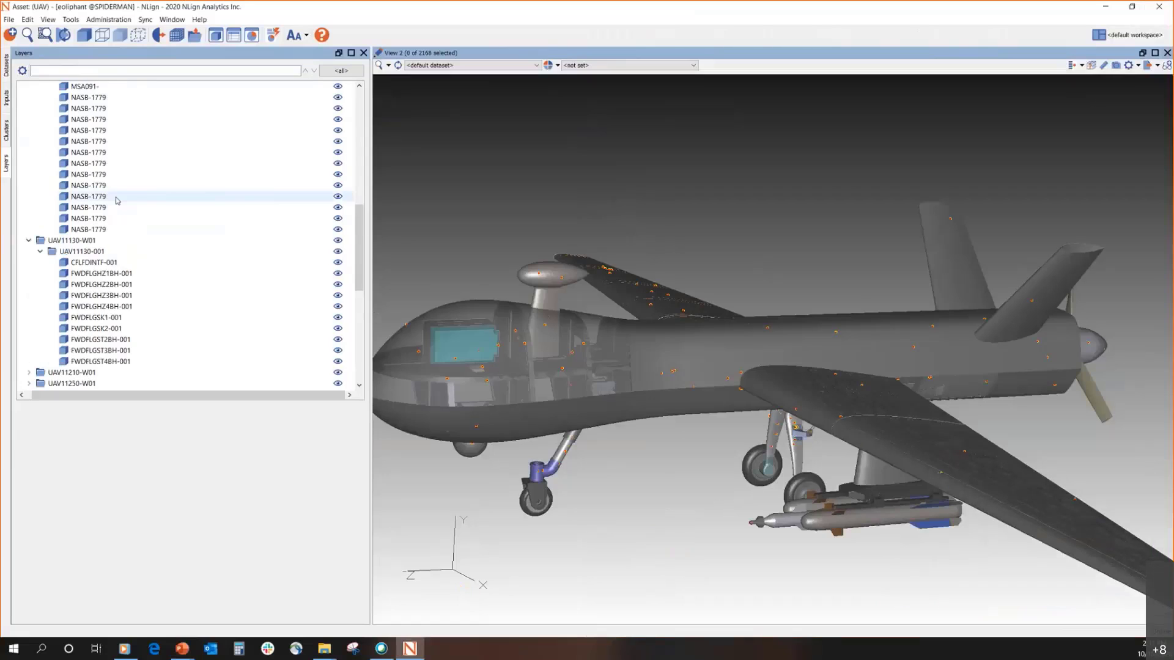
pyautogui.moveTo(361, 213); pyautogui.dragTo(263, 100)
pyautogui.click(19, 87)
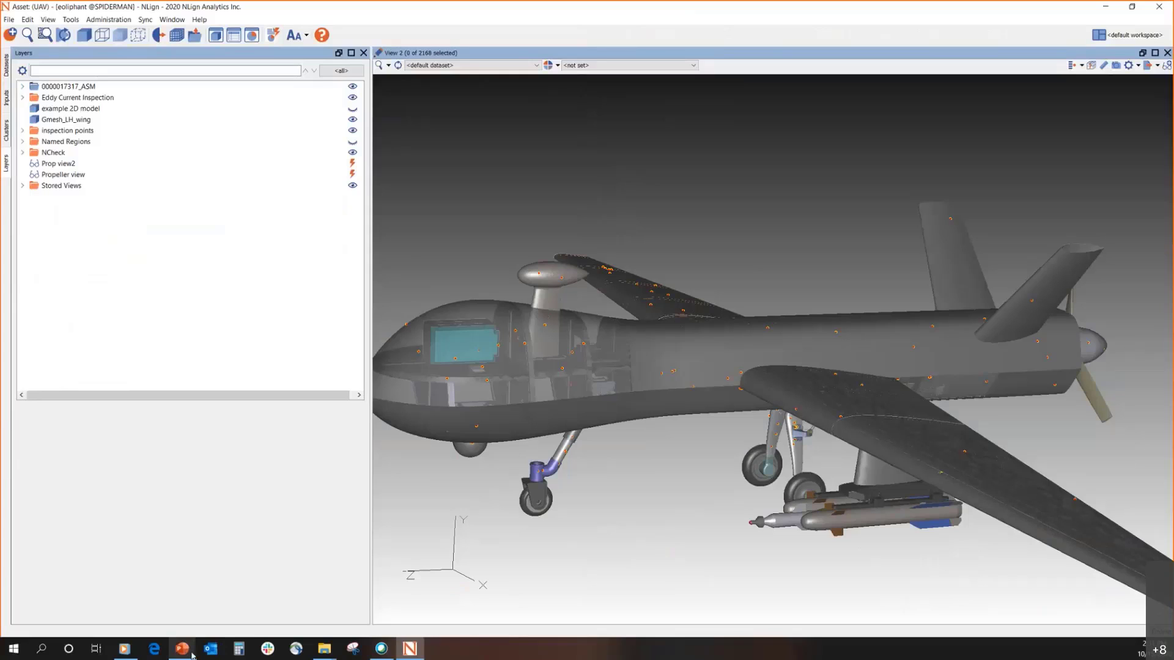
# Switch to the PowerPoint training slides and copy the part number CFGGRMNT-001 from the Finding Parts & PNs example
pyautogui.moveTo(191, 654)
pyautogui.click(235, 608)
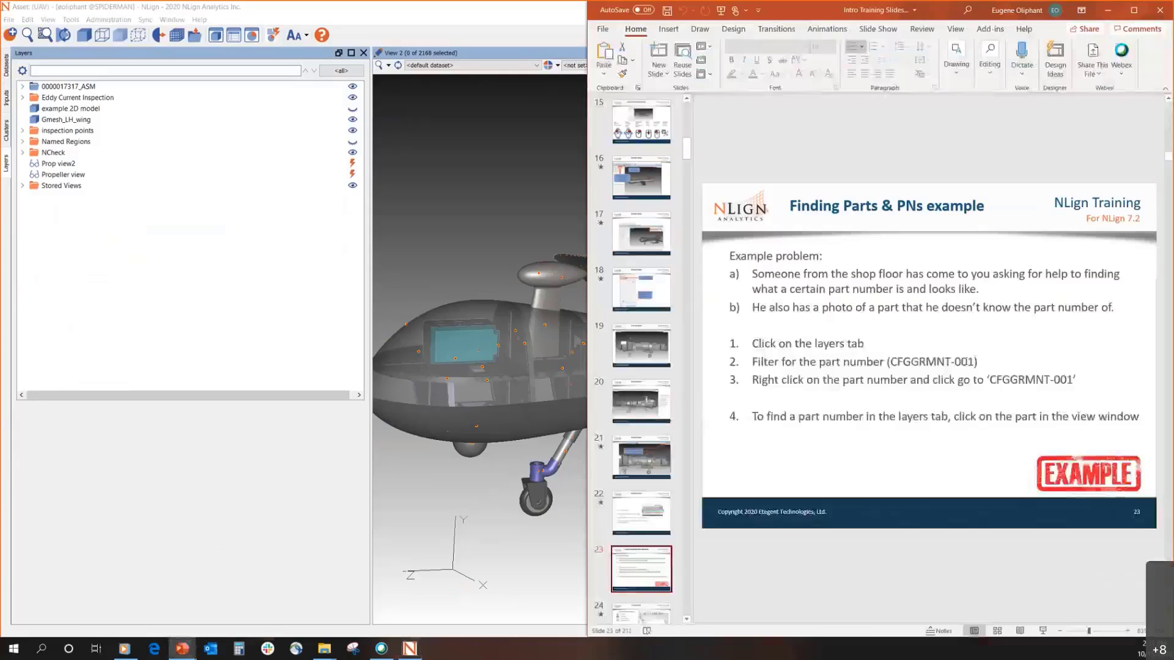
pyautogui.moveTo(976, 361); pyautogui.dragTo(889, 361)
pyautogui.hotkey('ctrl', 'c')
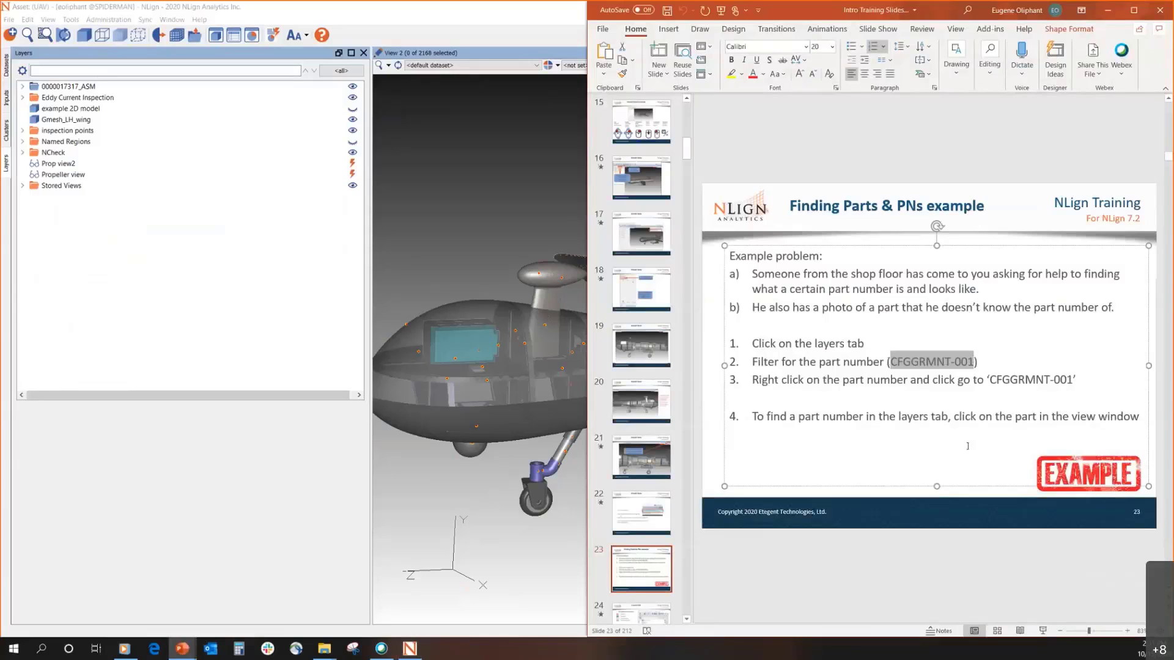
# Return to NLign, search the layers tree for the copied part number CFGGRMNT-001 and select the matching part
pyautogui.click(35, 83)
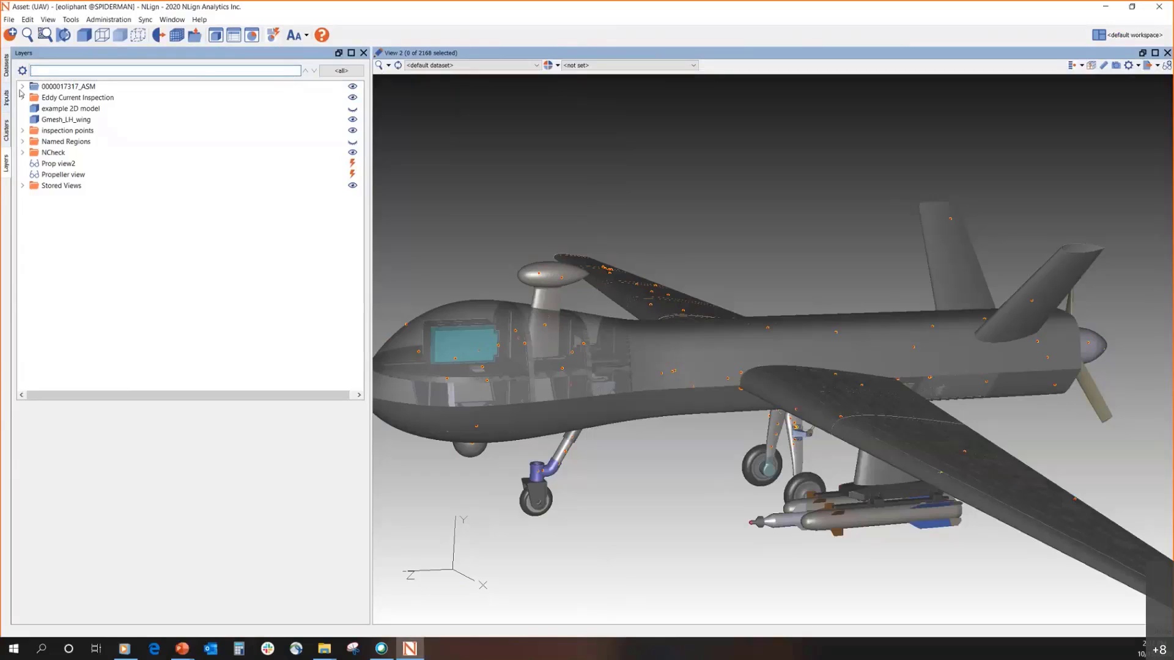
pyautogui.click(683, 357)
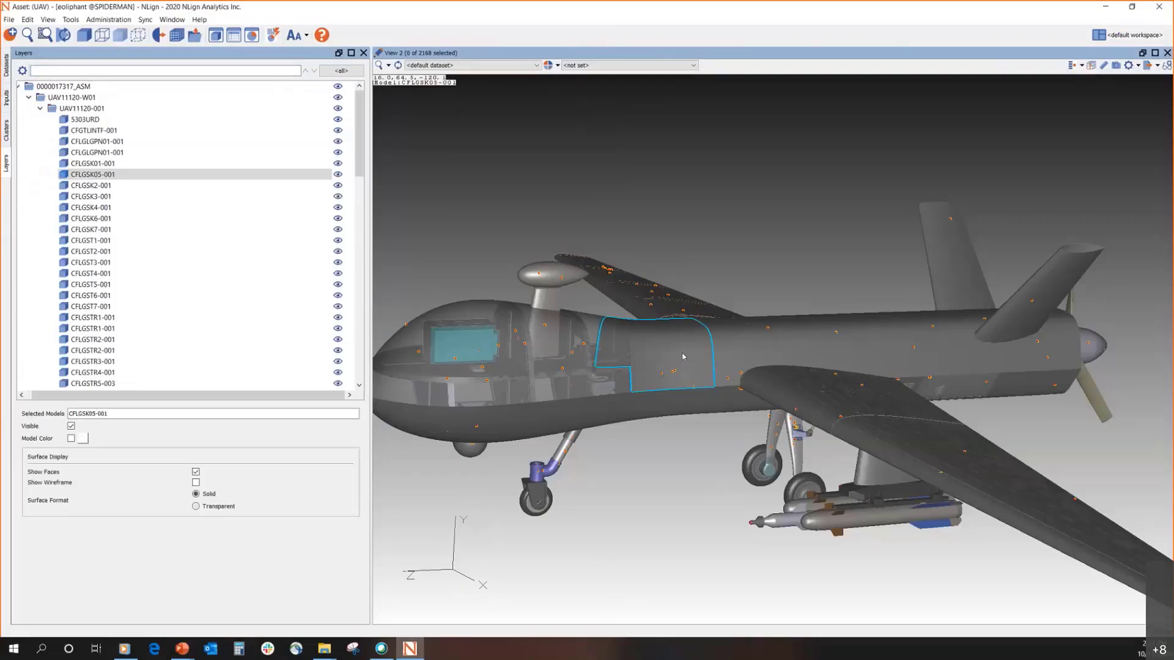
pyautogui.click(50, 69)
pyautogui.hotkey('ctrl', 'v')
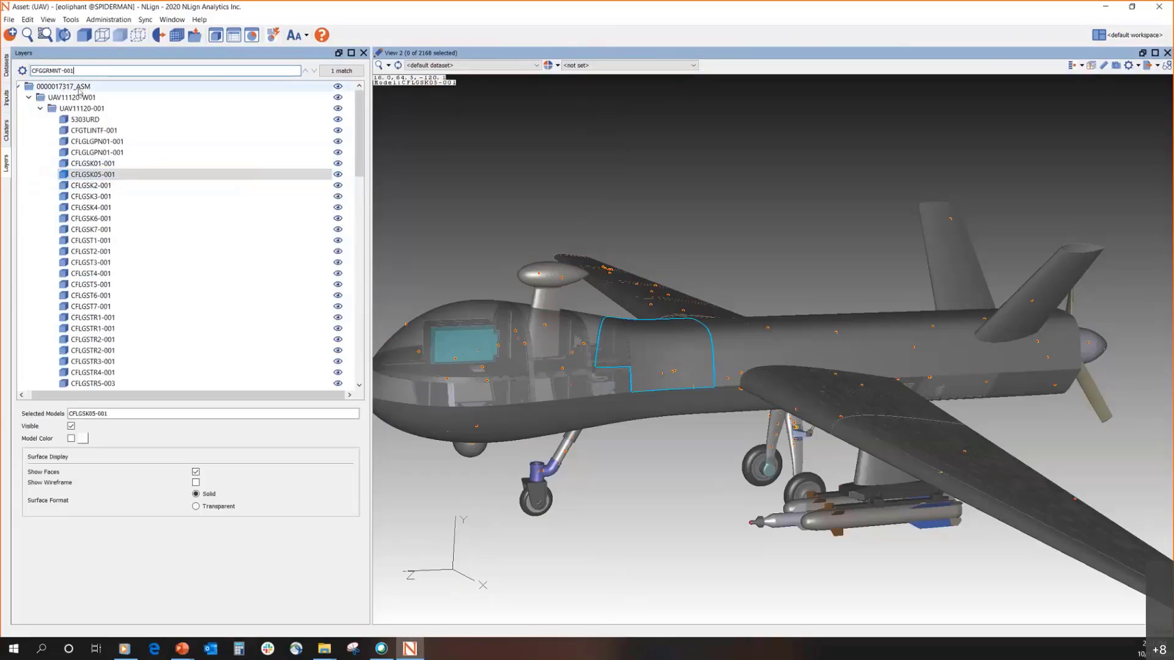
pyautogui.click(350, 72)
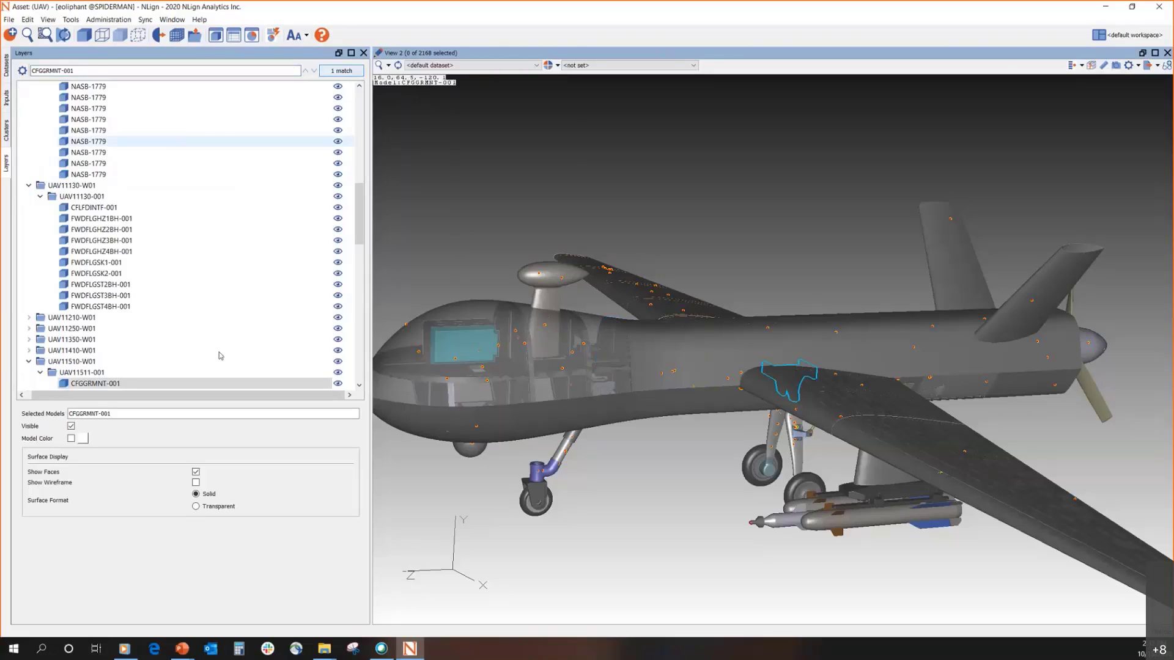
pyautogui.scroll(-3, 105, 245)
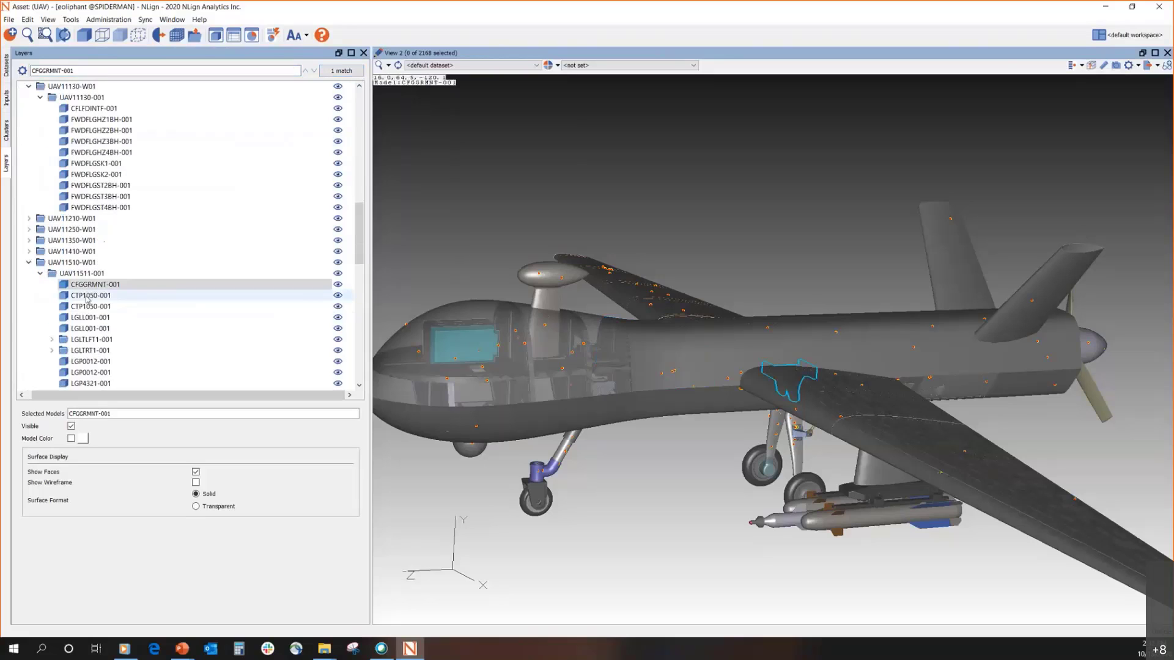
pyautogui.click(119, 289)
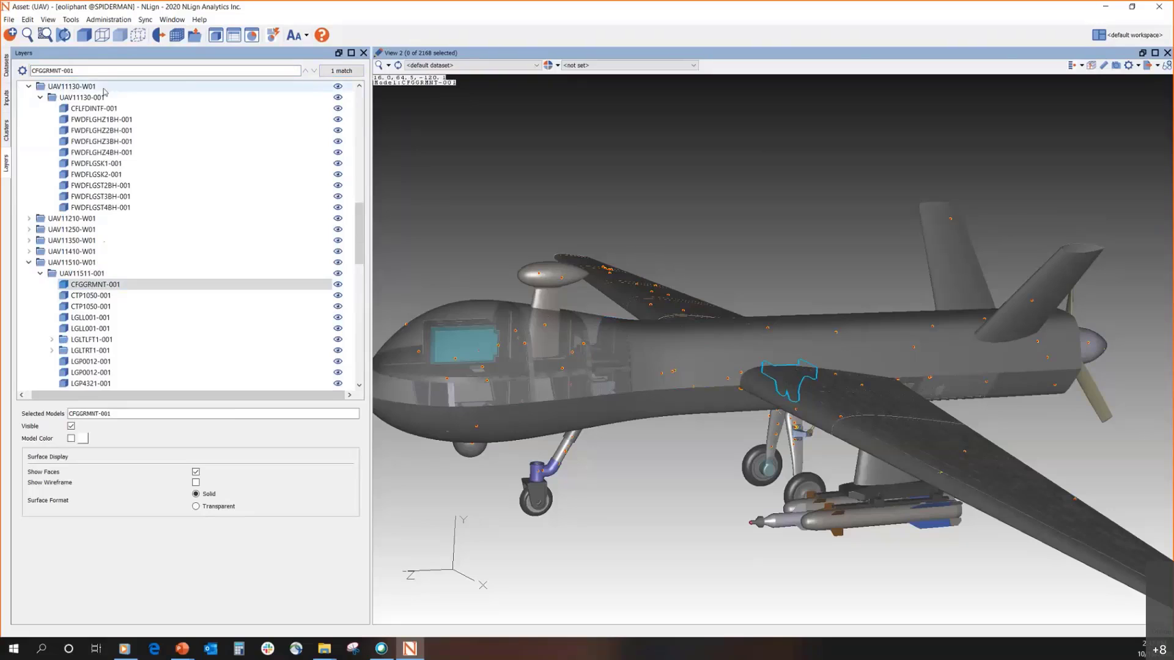
# Shorten the layers search text to CFG and step through the matching parts until CFGGRMNT-001 is selected
pyautogui.click(113, 67)
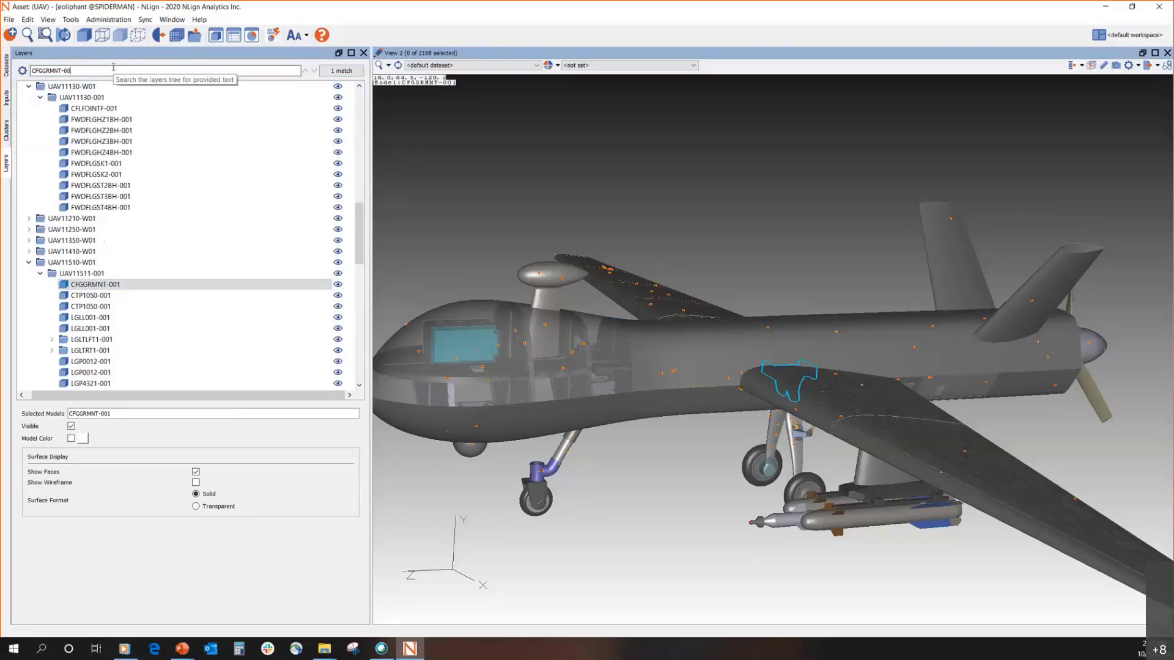
pyautogui.press('BackSpace')
pyautogui.press('BackSpace')
pyautogui.press('BackSpace')
pyautogui.press('BackSpace')
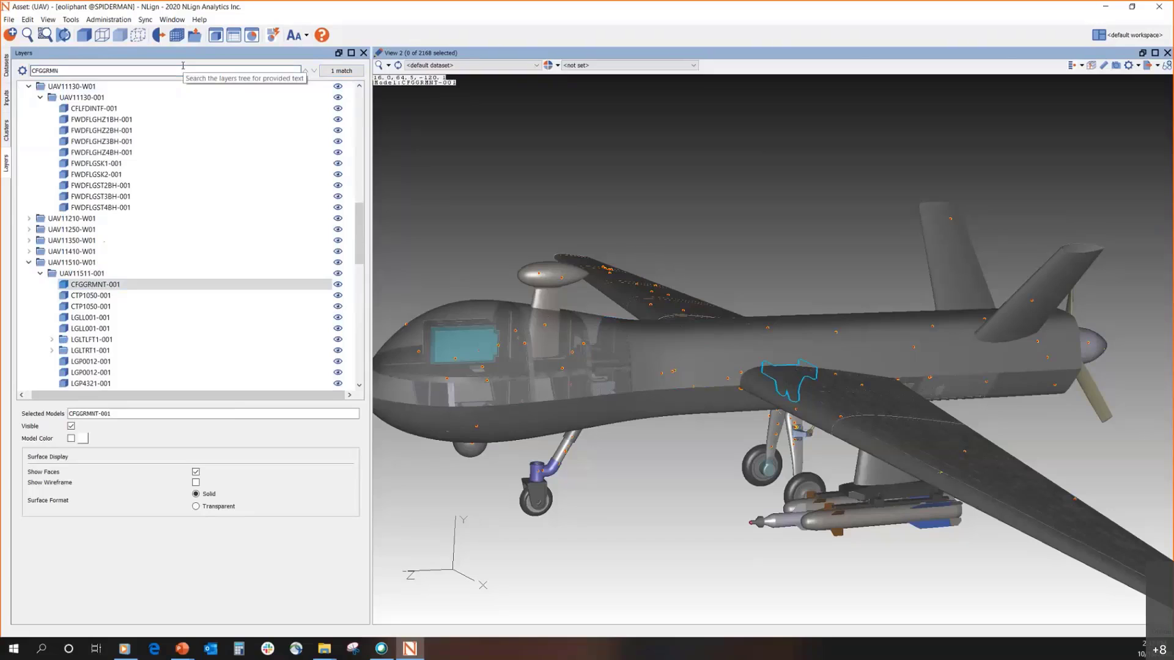
pyautogui.press('BackSpace')
pyautogui.press('BackSpace')
pyautogui.press('BackSpace')
pyautogui.press('BackSpace')
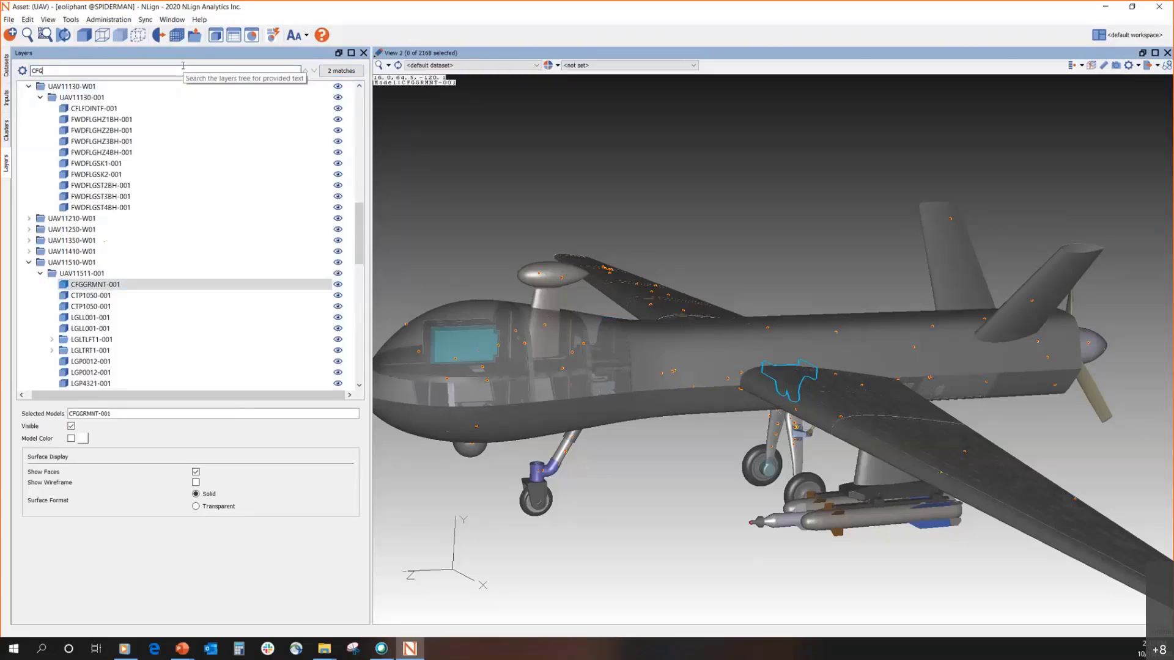
pyautogui.click(314, 71)
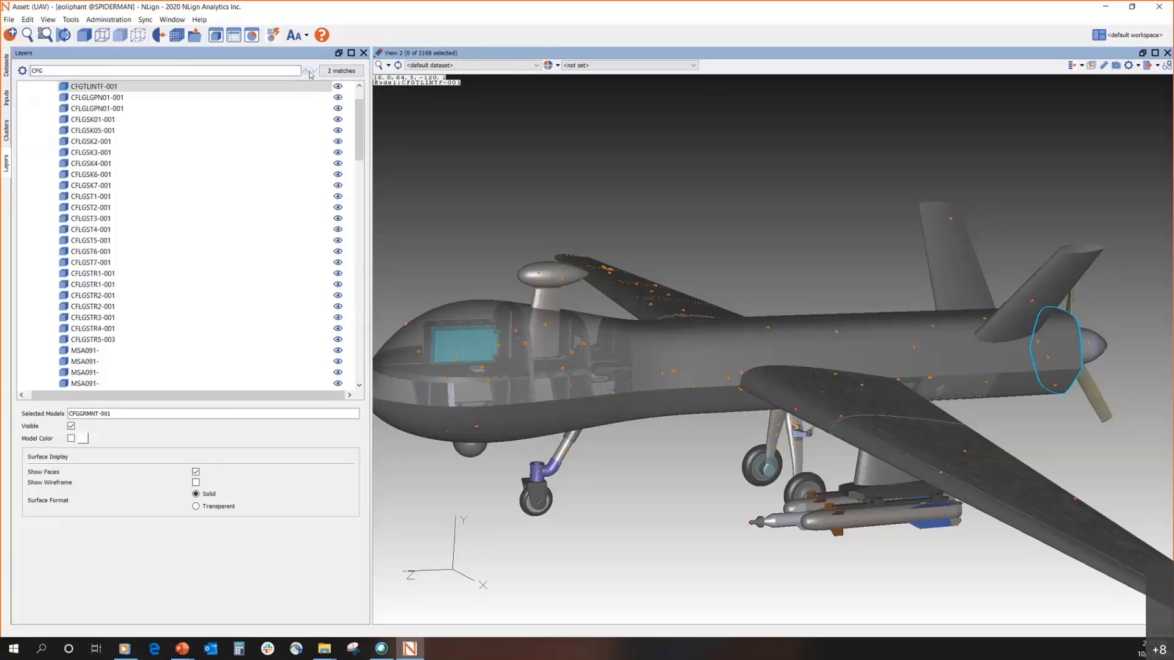
pyautogui.click(314, 71)
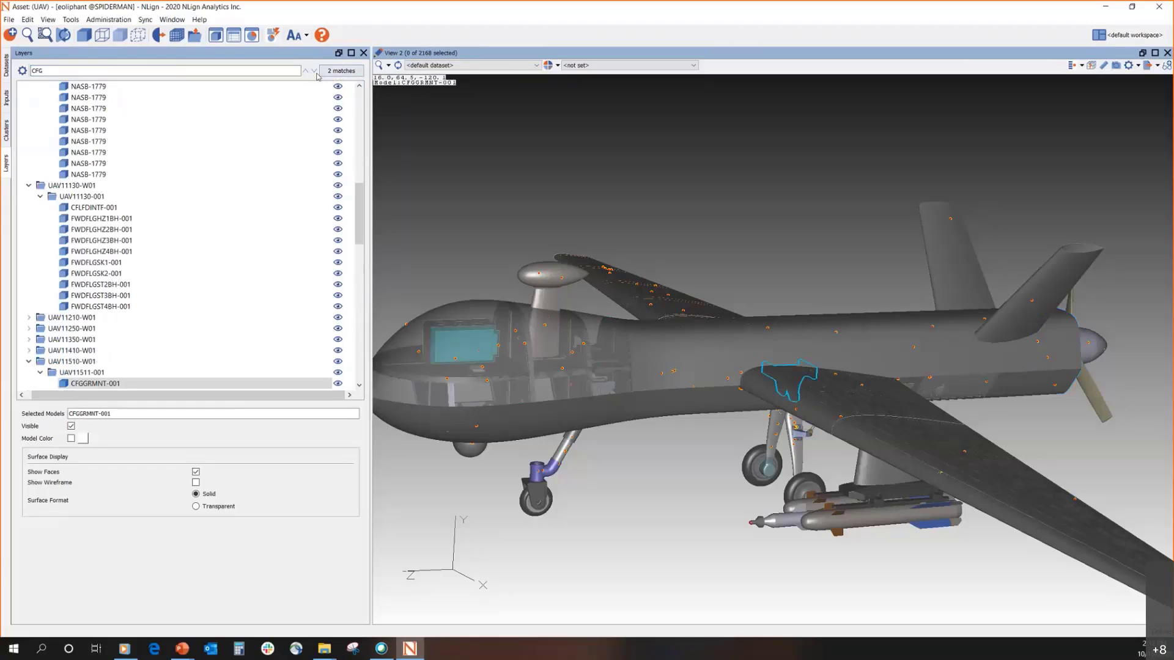
# Use Go to on the parent assembly UAV11511-001 of CFGGRMNT-001 to bring the main landing gear into close view
pyautogui.scroll(-3, 196, 334)
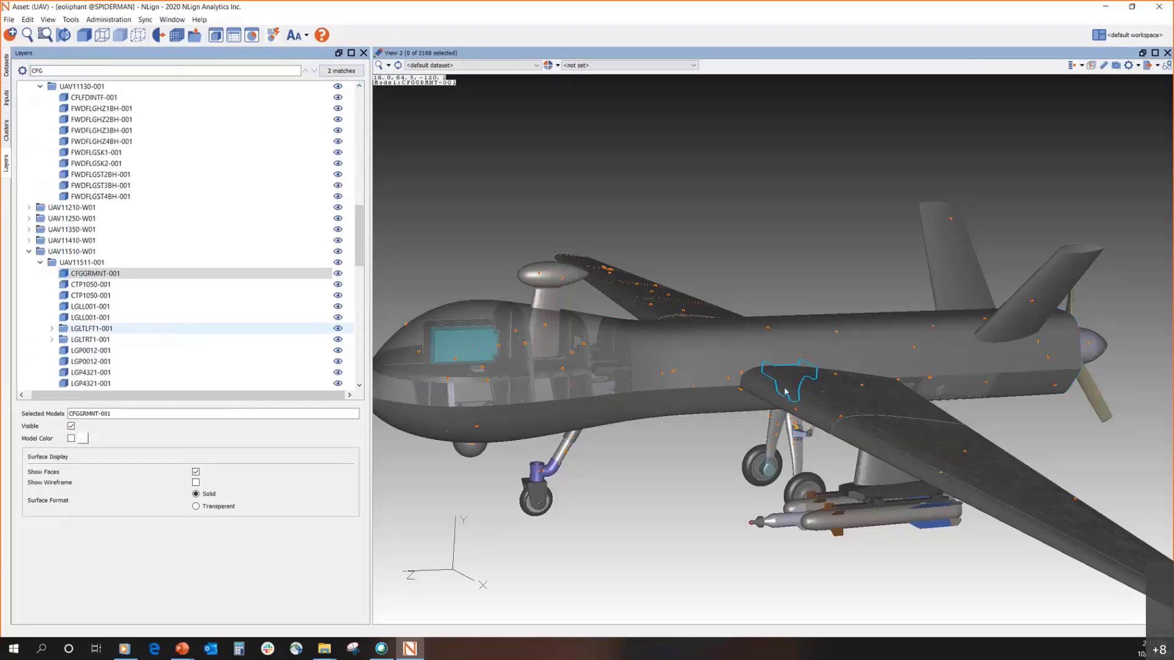
pyautogui.moveTo(753, 451); pyautogui.dragTo(720, 458, button='middle')
pyautogui.click(85, 273)
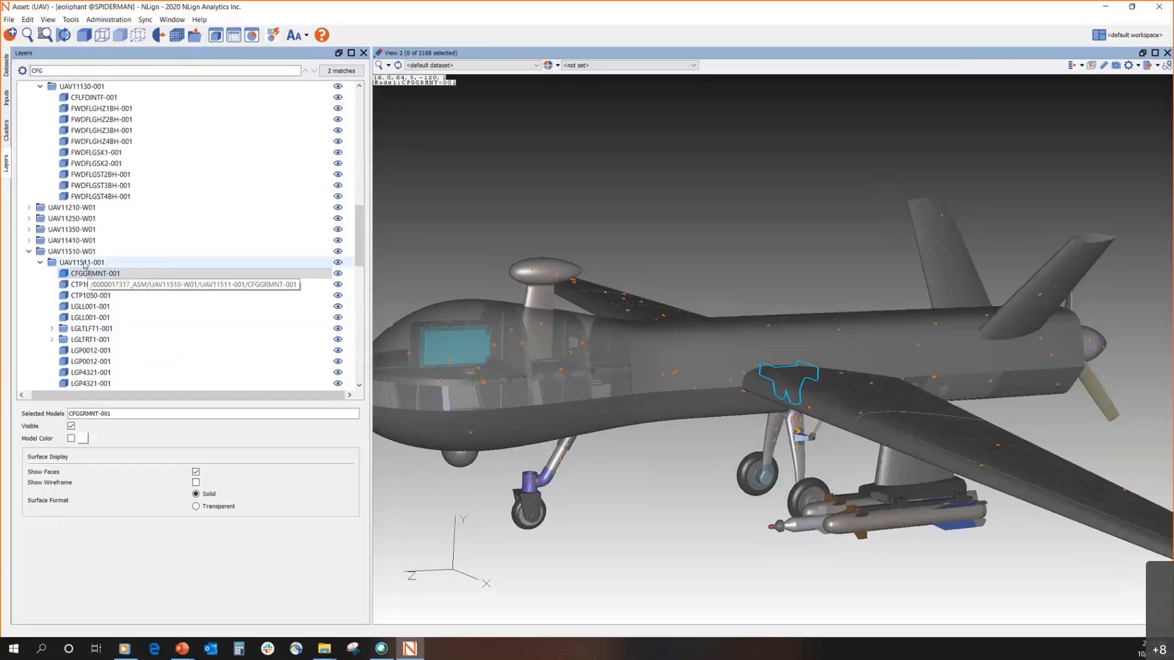
pyautogui.rightClick(84, 264)
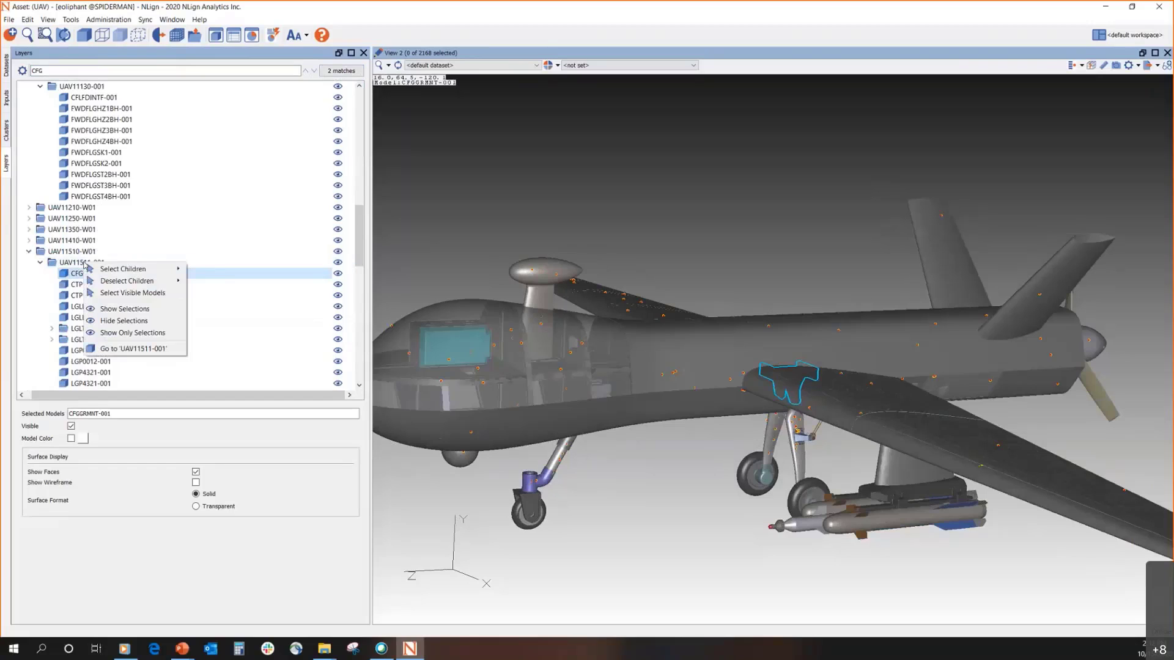
pyautogui.click(163, 352)
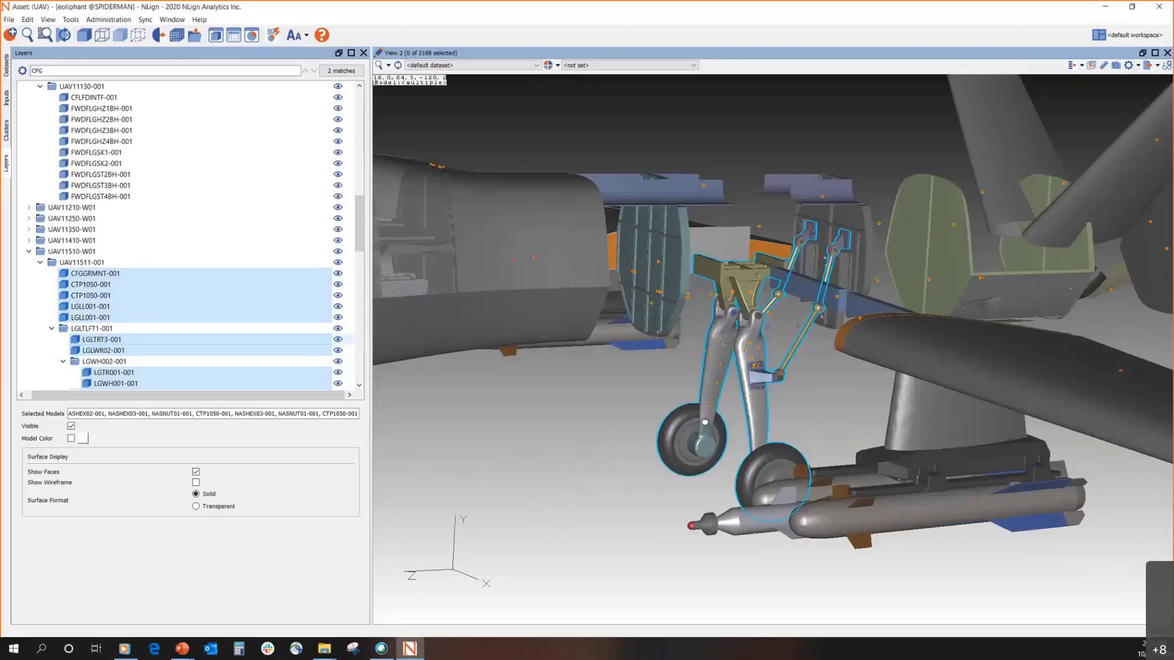
pyautogui.moveTo(704, 422); pyautogui.dragTo(724, 430, button='middle')
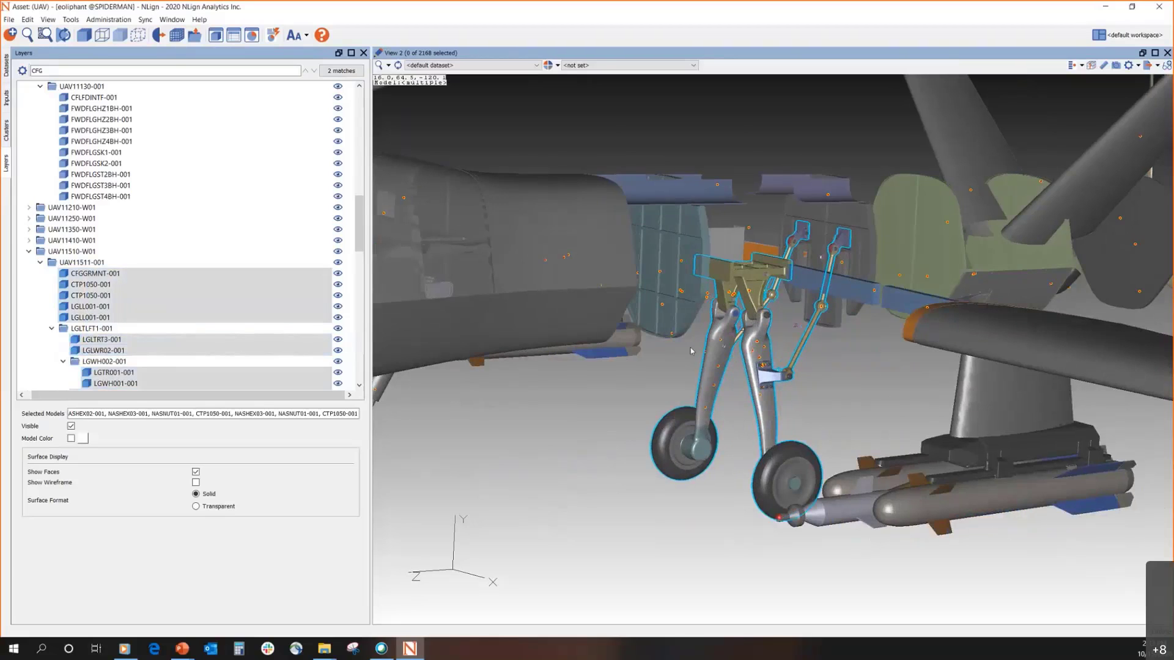
pyautogui.moveTo(691, 351)
pyautogui.mouseDown(button='middle')
pyautogui.moveTo(655, 351)
pyautogui.moveTo(679, 352)
pyautogui.mouseUp(button='middle')
# Clear the landing gear selection and pick the tan mount atop the gear legs in the model view to identify its part number
pyautogui.click(664, 361)
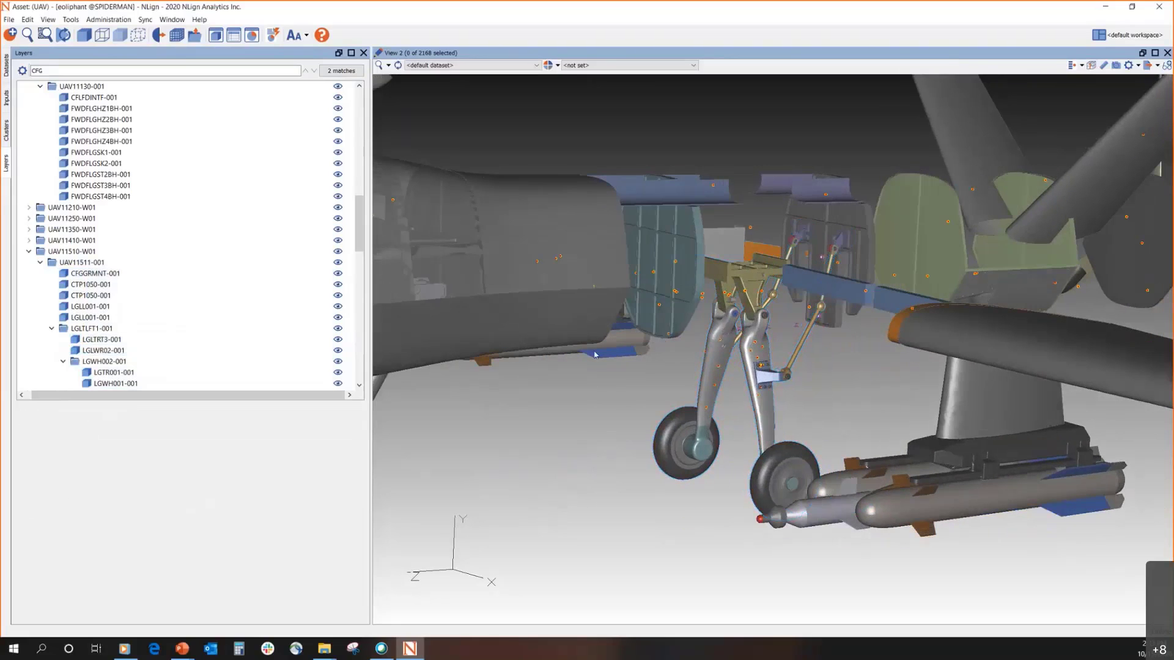
pyautogui.click(115, 263)
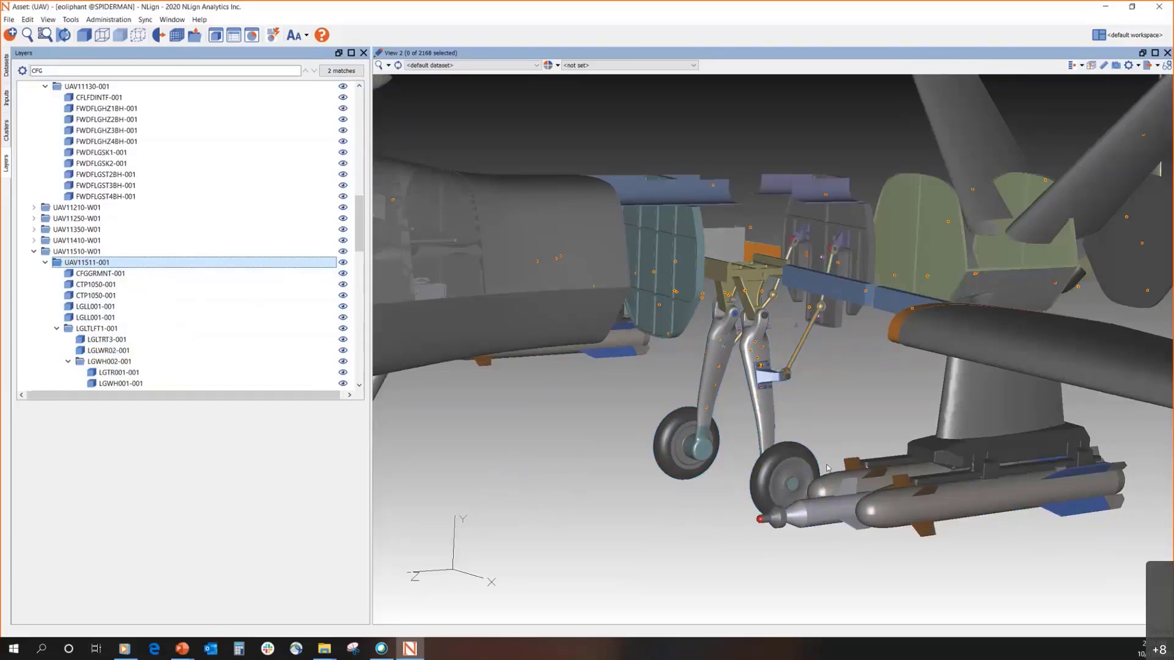
pyautogui.click(747, 275)
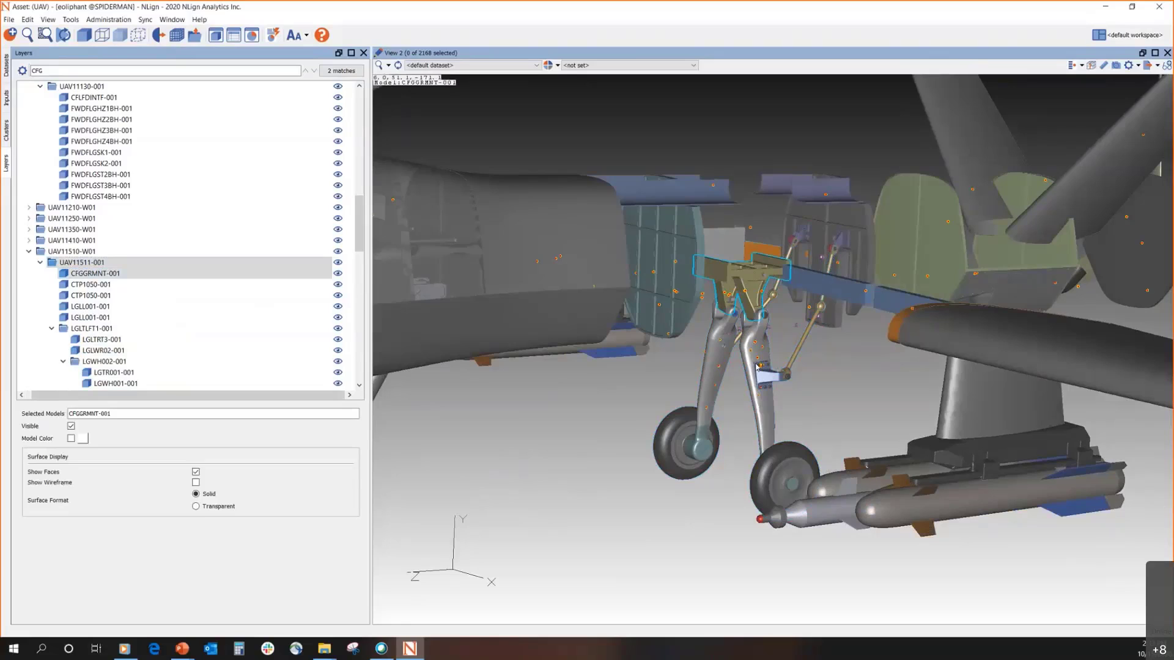
# Deselect and reselect the tan landing gear mount in the model view to locate its entry in the layers tree
pyautogui.click(649, 372)
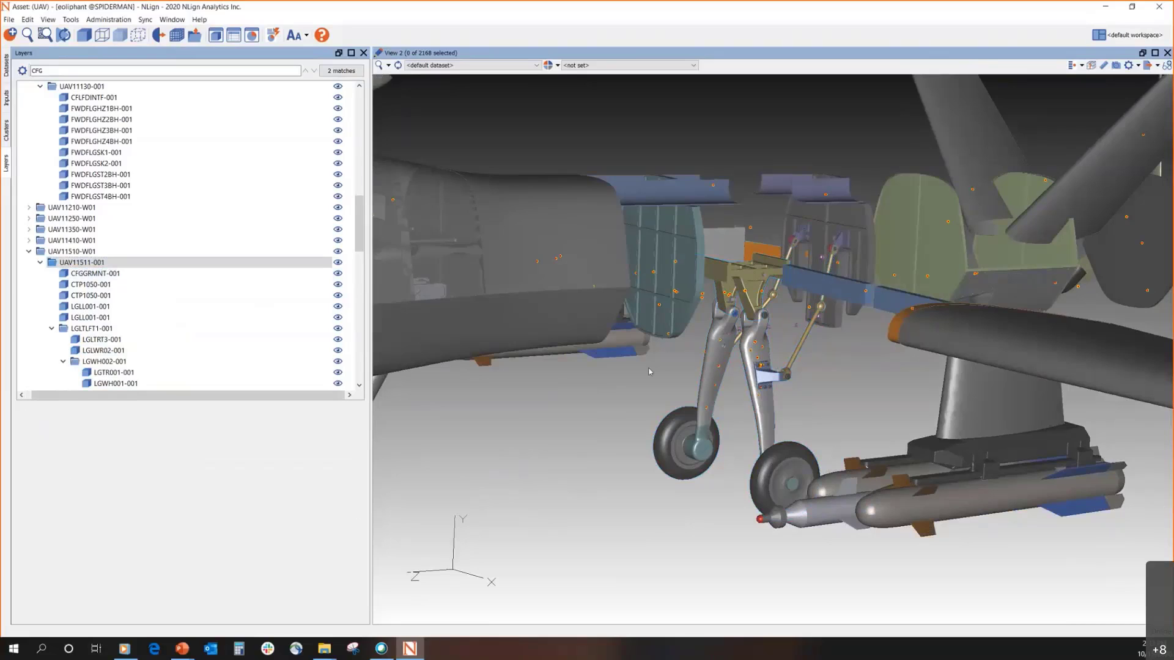
pyautogui.click(753, 276)
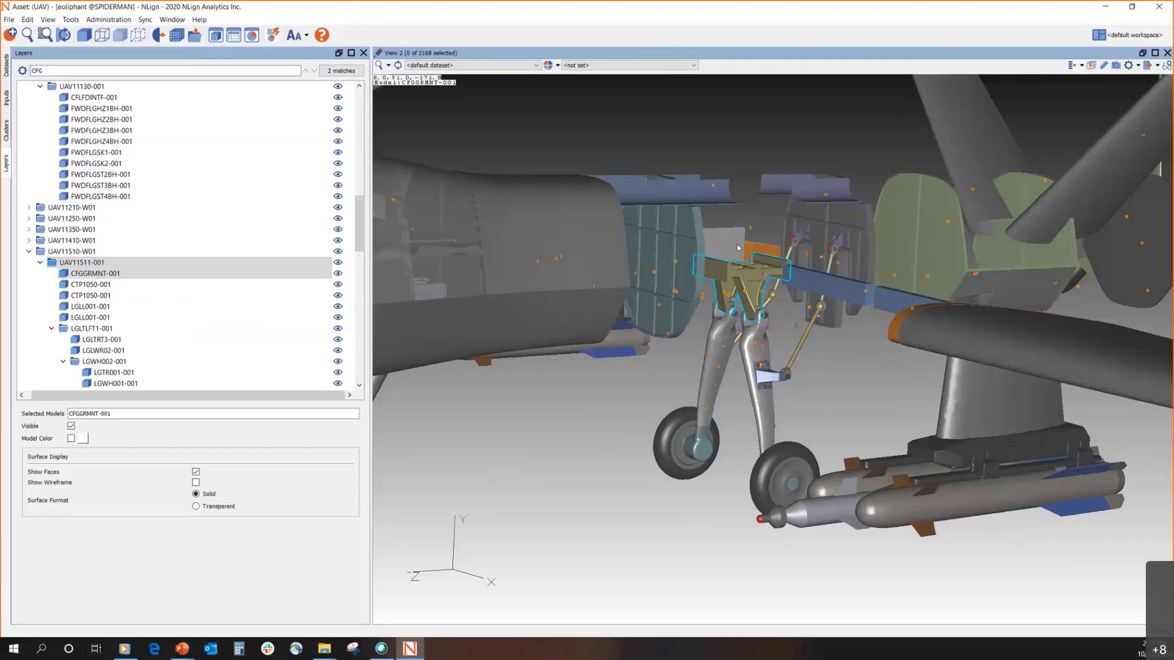
pyautogui.click(566, 413)
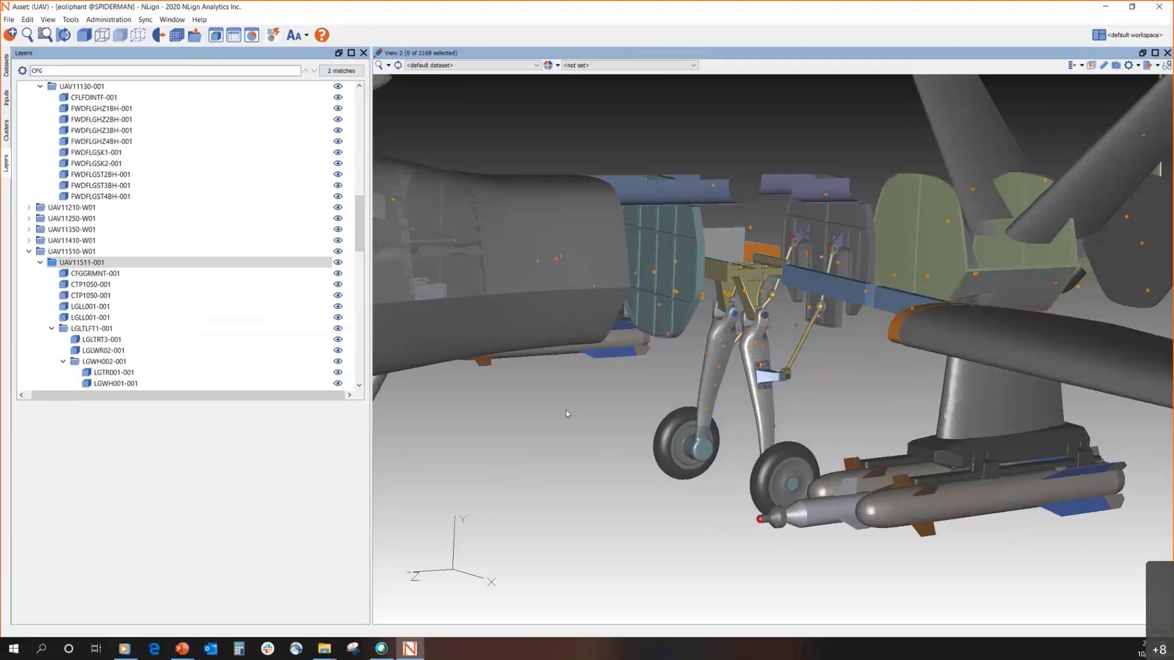
pyautogui.click(752, 295)
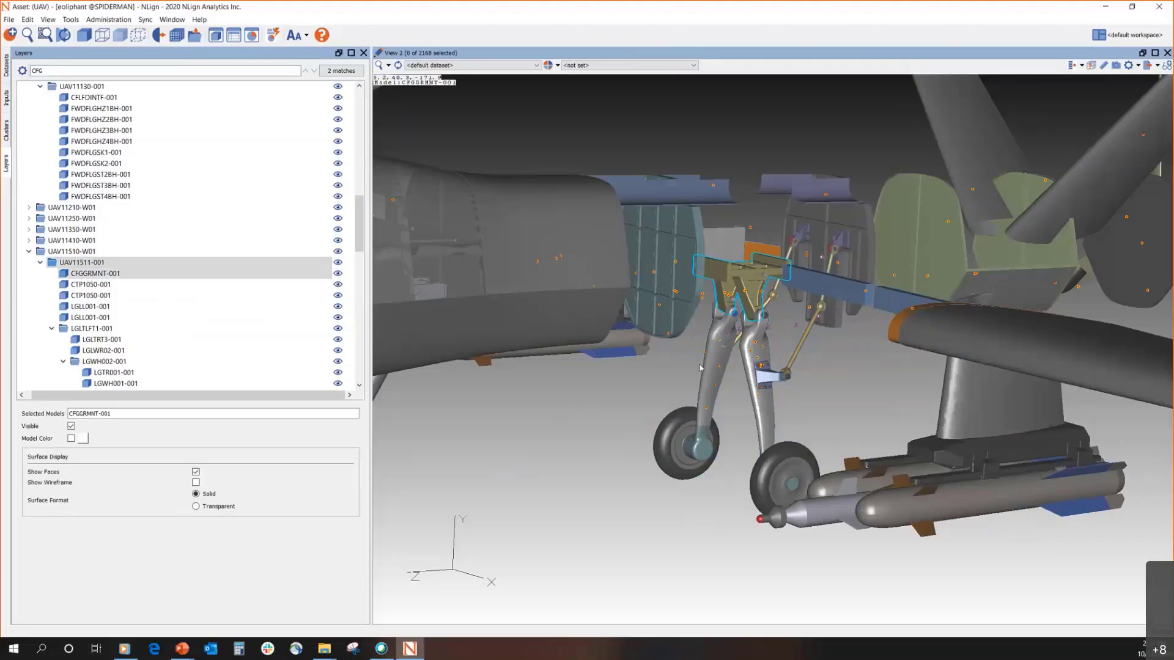
pyautogui.moveTo(701, 368); pyautogui.dragTo(660, 443, button='middle')
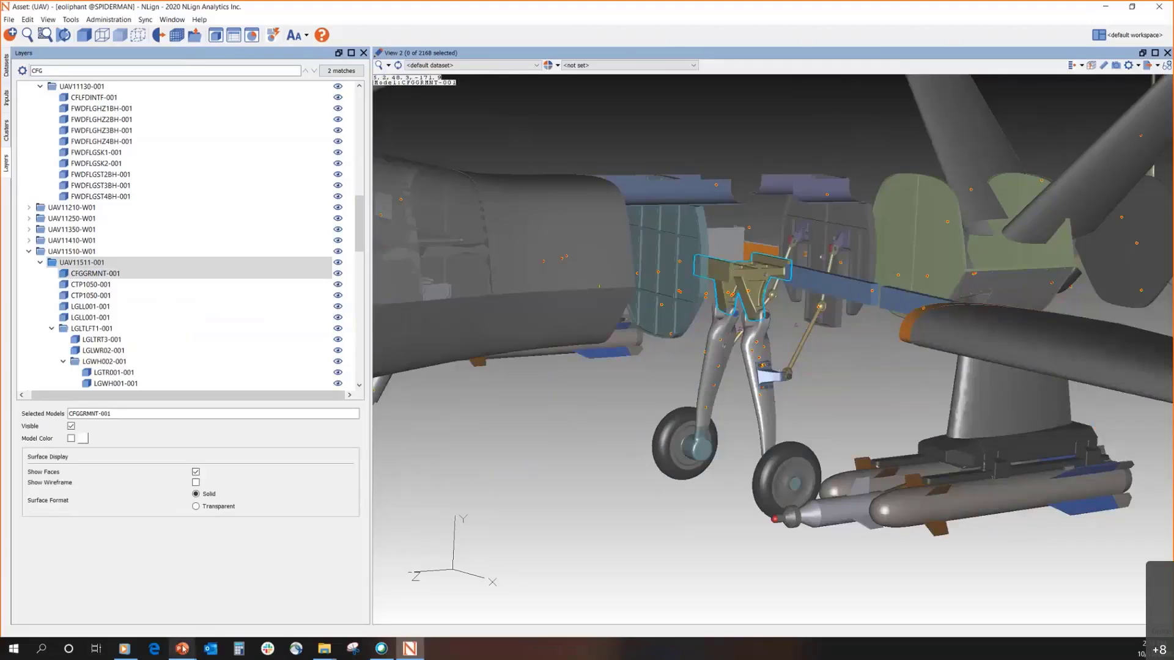
# Switch to the PowerPoint training slides and open slide 24 after the Finding Parts & PNs example
pyautogui.moveTo(183, 648)
pyautogui.click(249, 612)
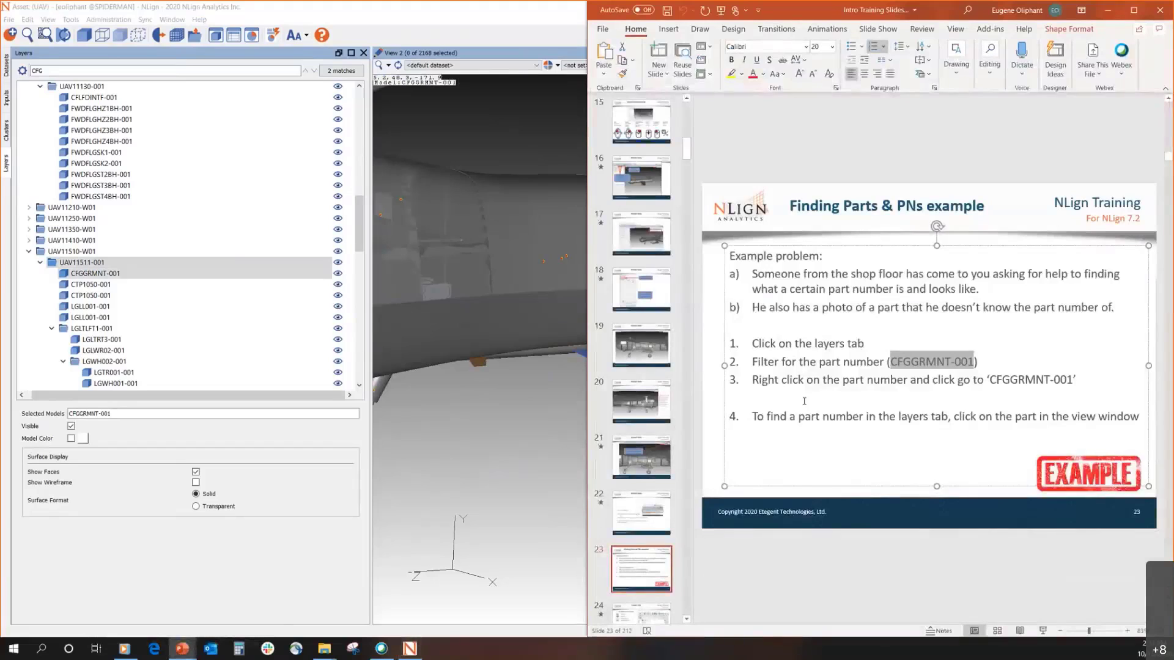
pyautogui.scroll(-2, 642, 578)
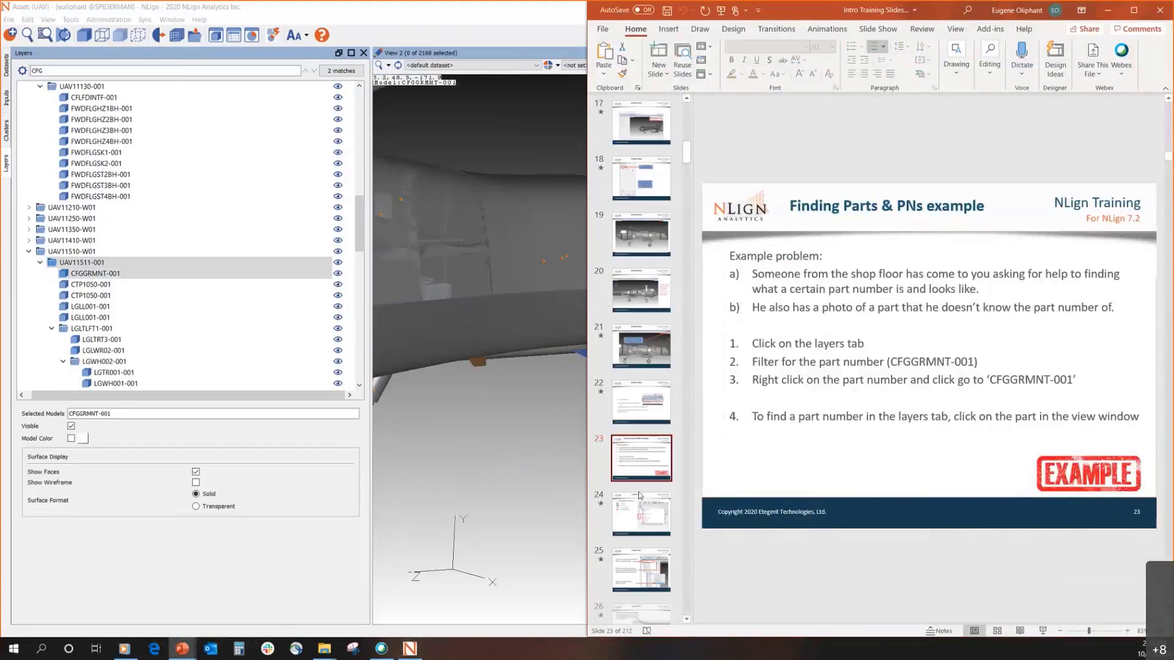
pyautogui.click(641, 524)
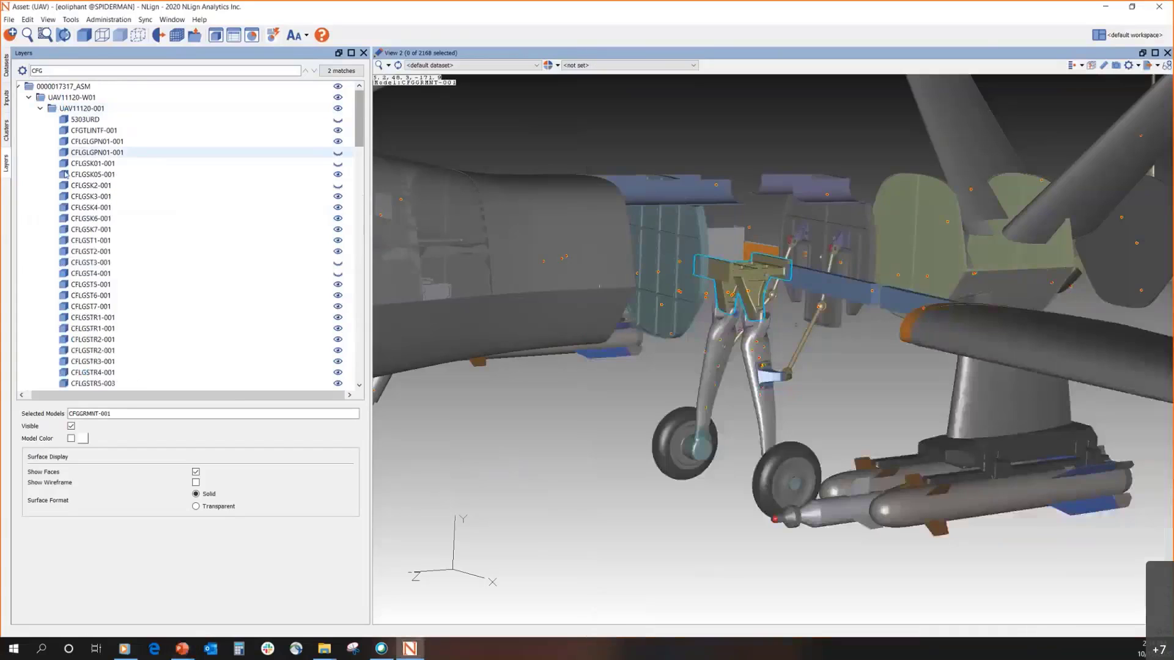
# Return to NLign, highlight skins CFLGSK05-001 and CFLGSK6-001 from the layers tree, and pick the transparent forward fuselage skin in the model view
pyautogui.click(92, 174)
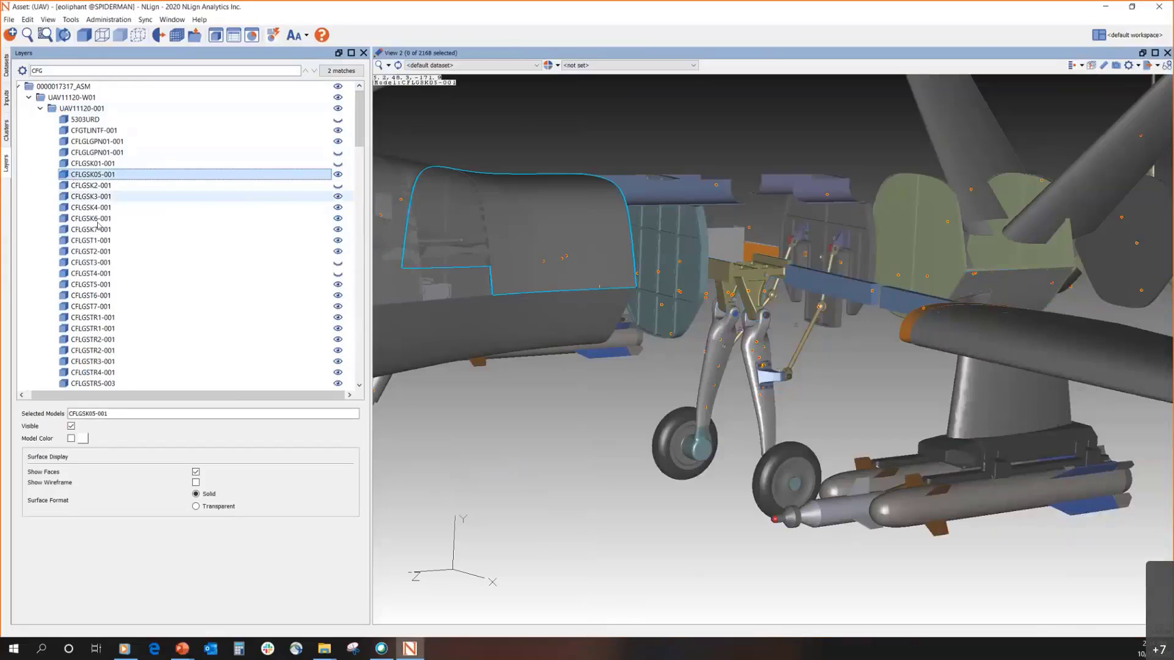
pyautogui.click(97, 220)
pyautogui.scroll(-4, 515, 251)
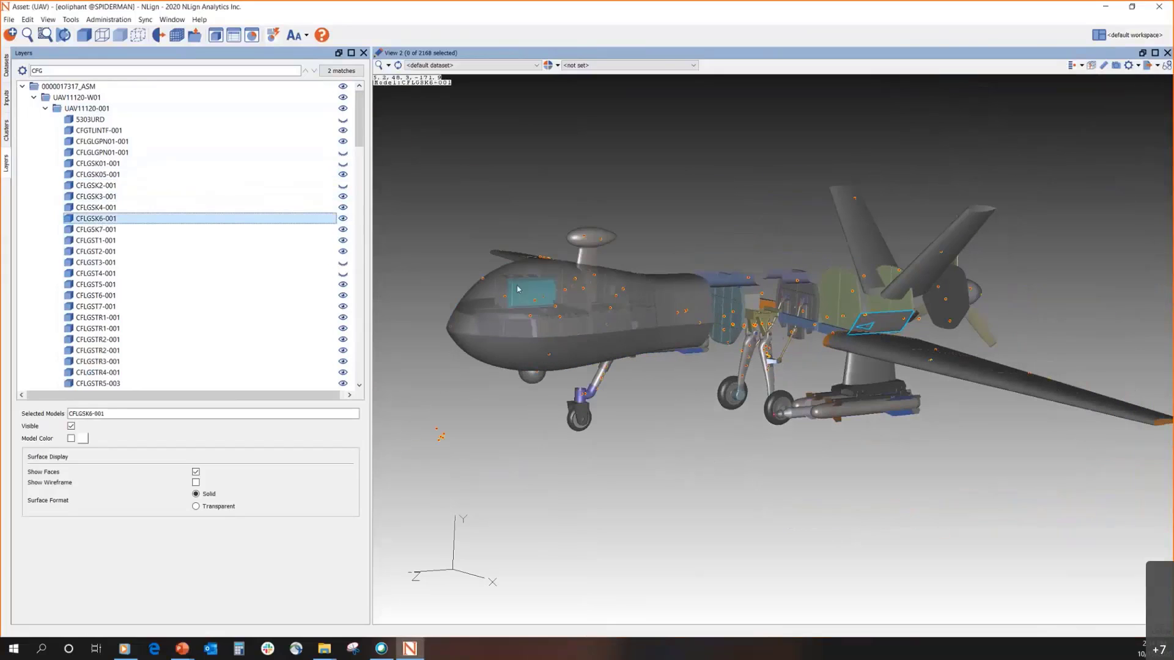
pyautogui.click(518, 289)
pyautogui.scroll(10, 141, 193)
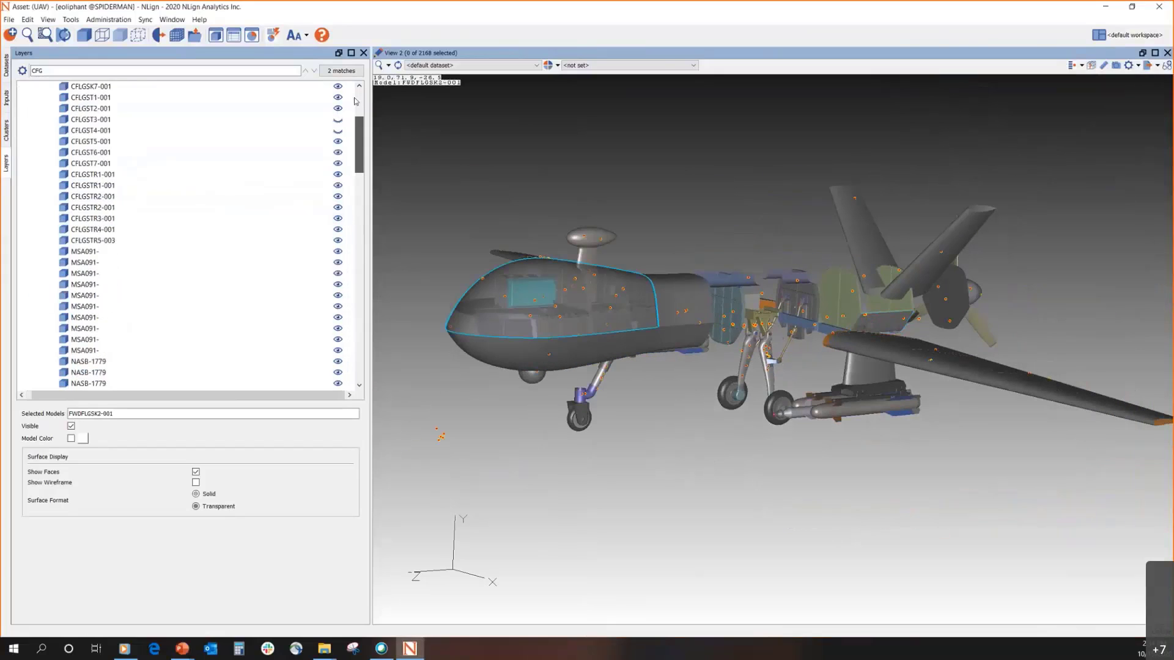
pyautogui.click(19, 87)
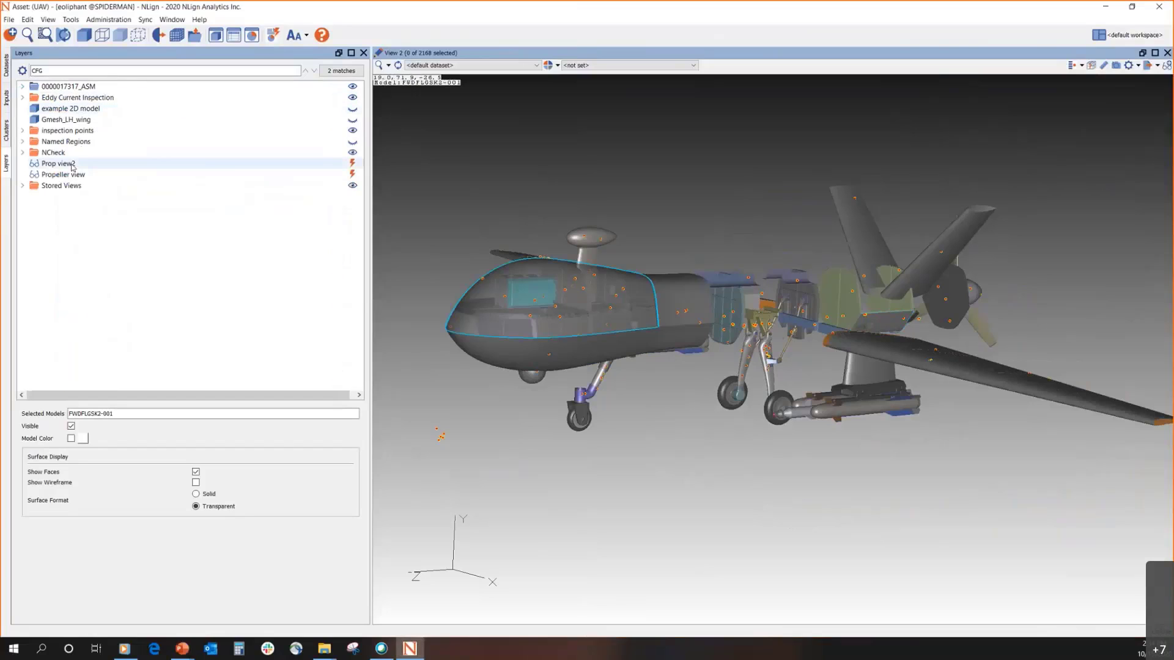
pyautogui.click(22, 186)
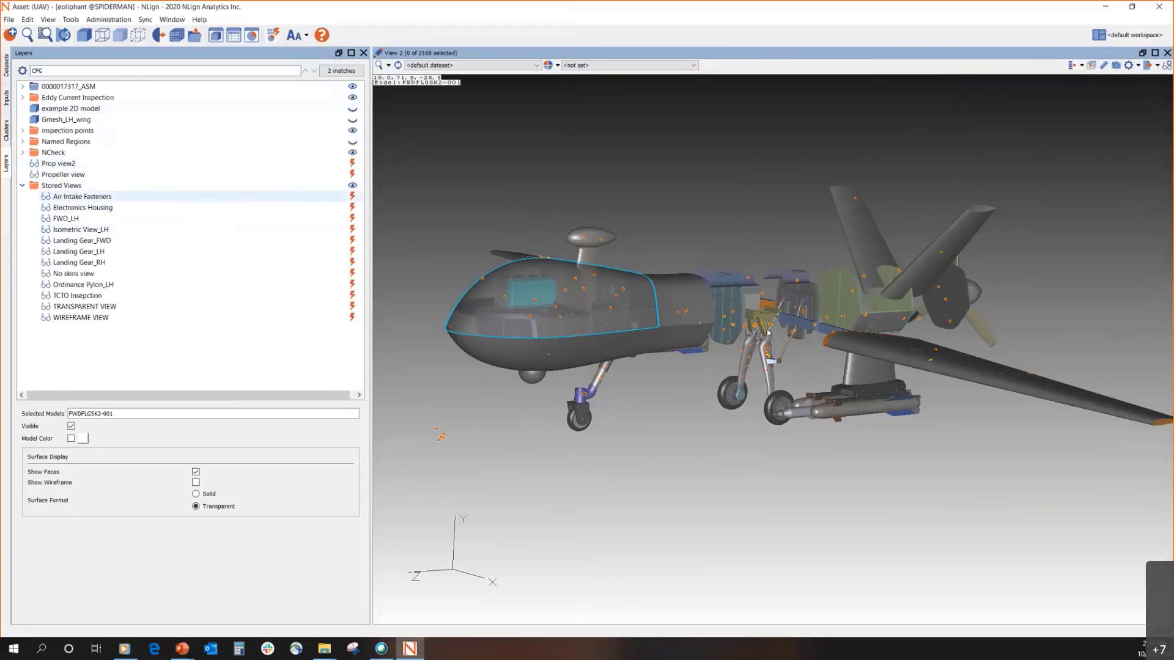
pyautogui.moveTo(768, 332)
pyautogui.mouseDown(button='middle')
pyautogui.moveTo(833, 361)
pyautogui.moveTo(768, 340)
pyautogui.mouseUp(button='middle')
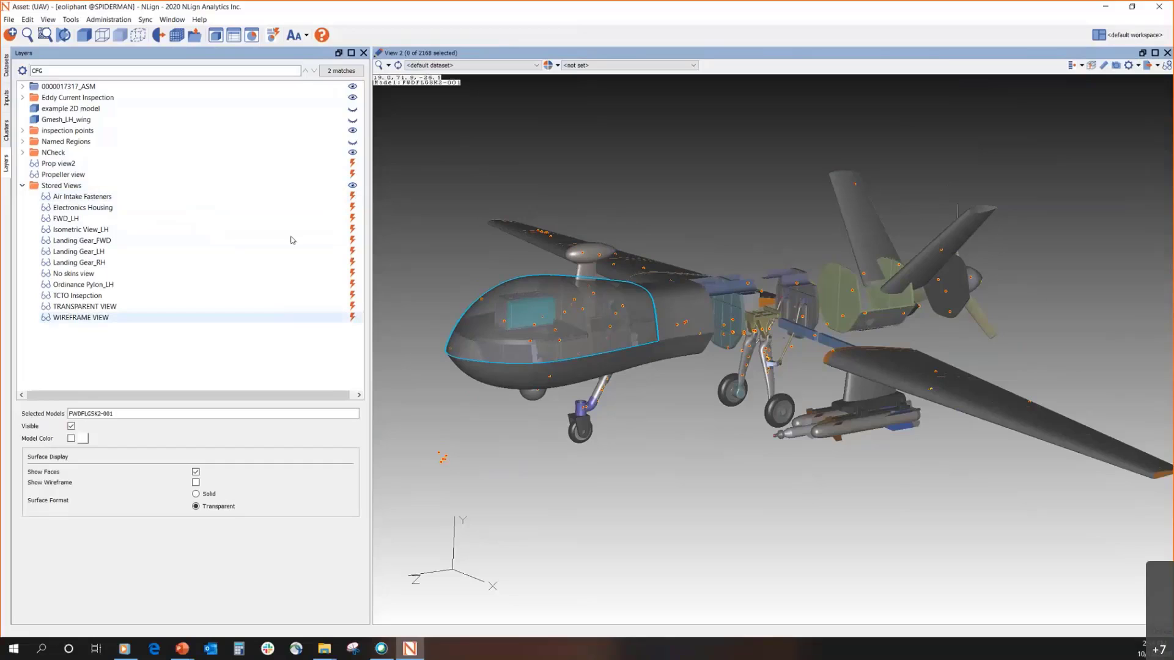
# Apply the Air Intake Fasteners stored view and select the skin panel around the air intake
pyautogui.click(352, 197)
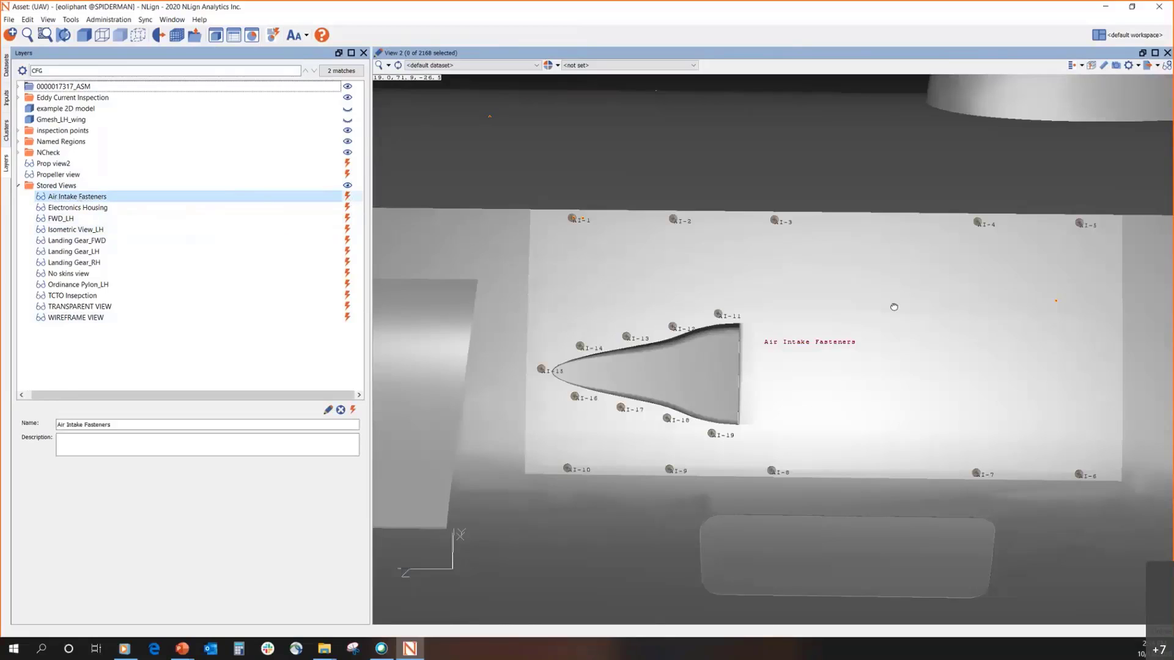
pyautogui.moveTo(894, 306); pyautogui.dragTo(817, 303, button='middle')
pyautogui.click(529, 302)
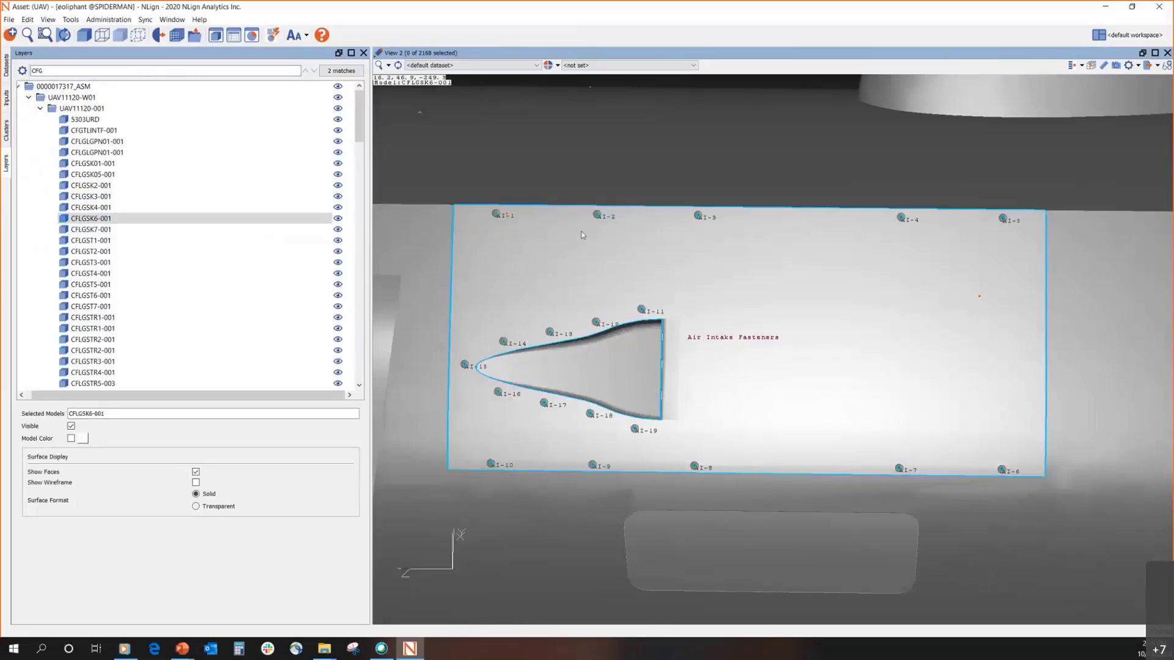
# Apply the Isometric View_LH stored view, center the aircraft, and apply TRANSPARENT VIEW to it
pyautogui.moveTo(359, 194); pyautogui.dragTo(387, 417)
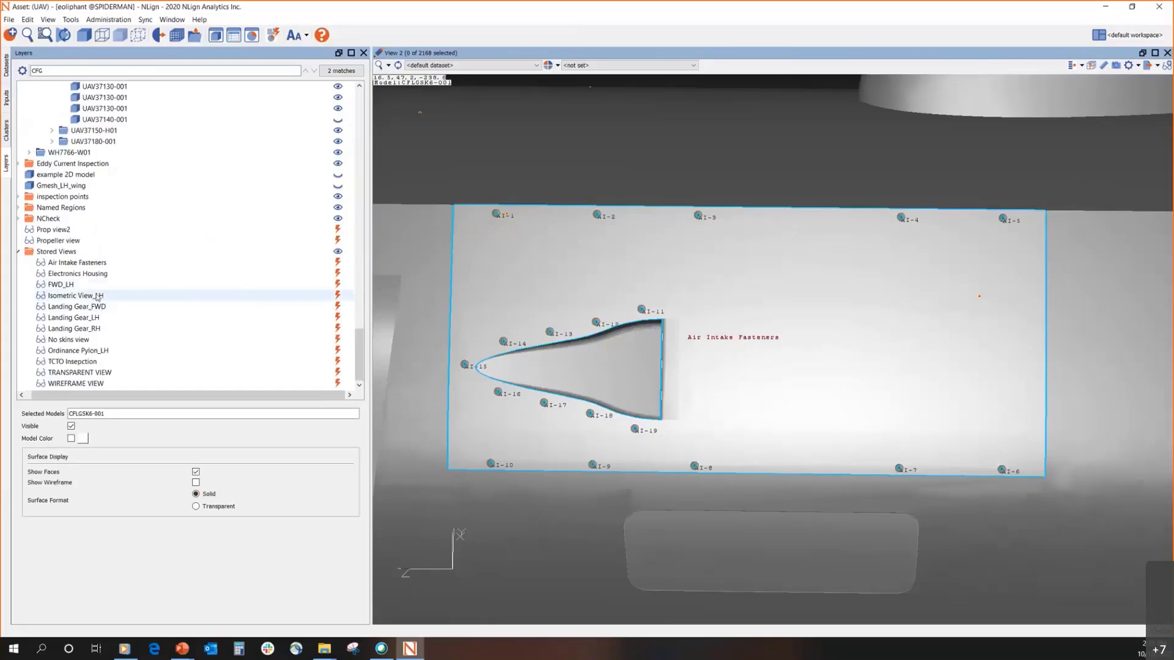
pyautogui.click(338, 296)
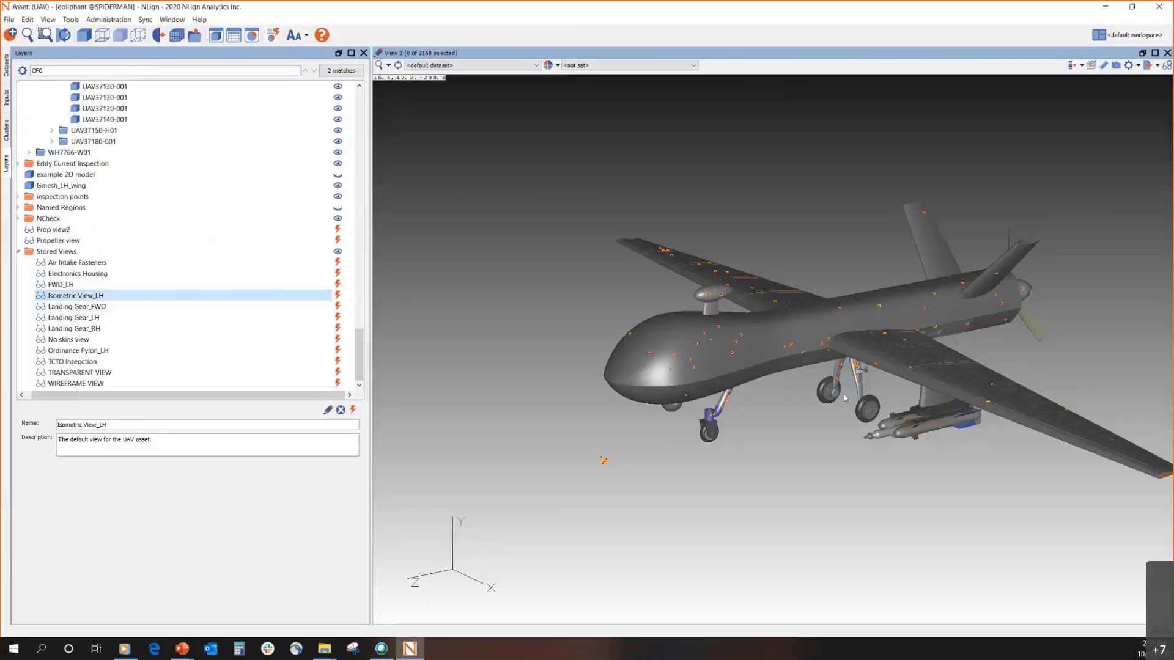
pyautogui.moveTo(803, 456); pyautogui.dragTo(657, 438, button='middle')
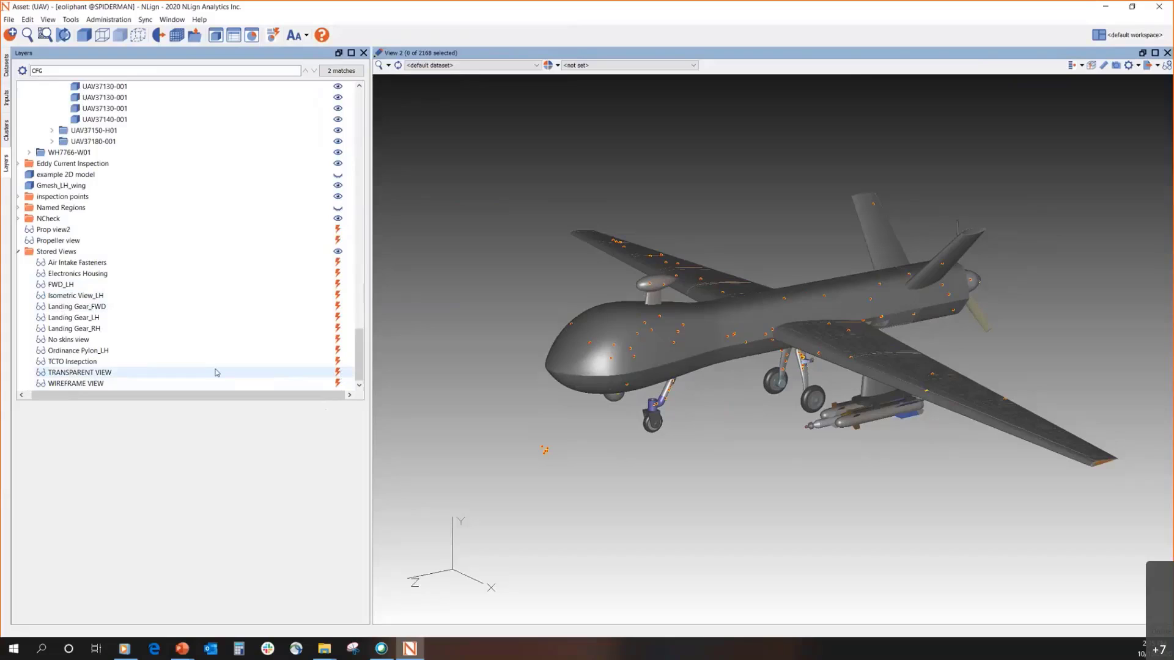
pyautogui.click(339, 372)
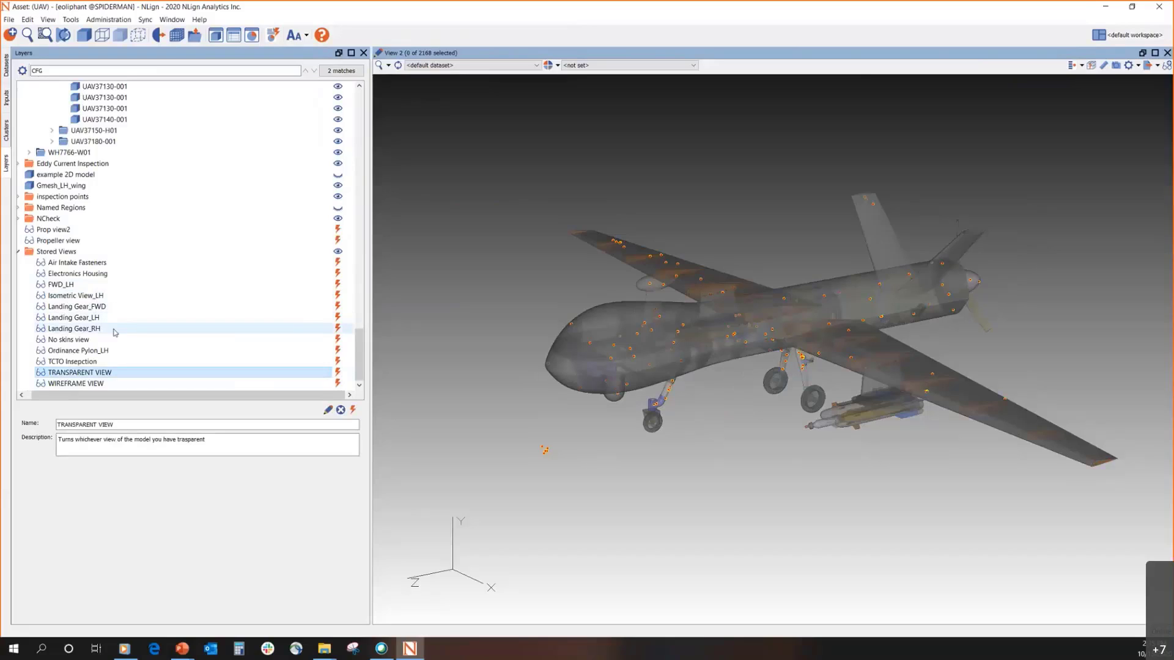
# Apply the Landing Gear_LH stored view and make that close-up transparent with TRANSPARENT VIEW
pyautogui.click(340, 318)
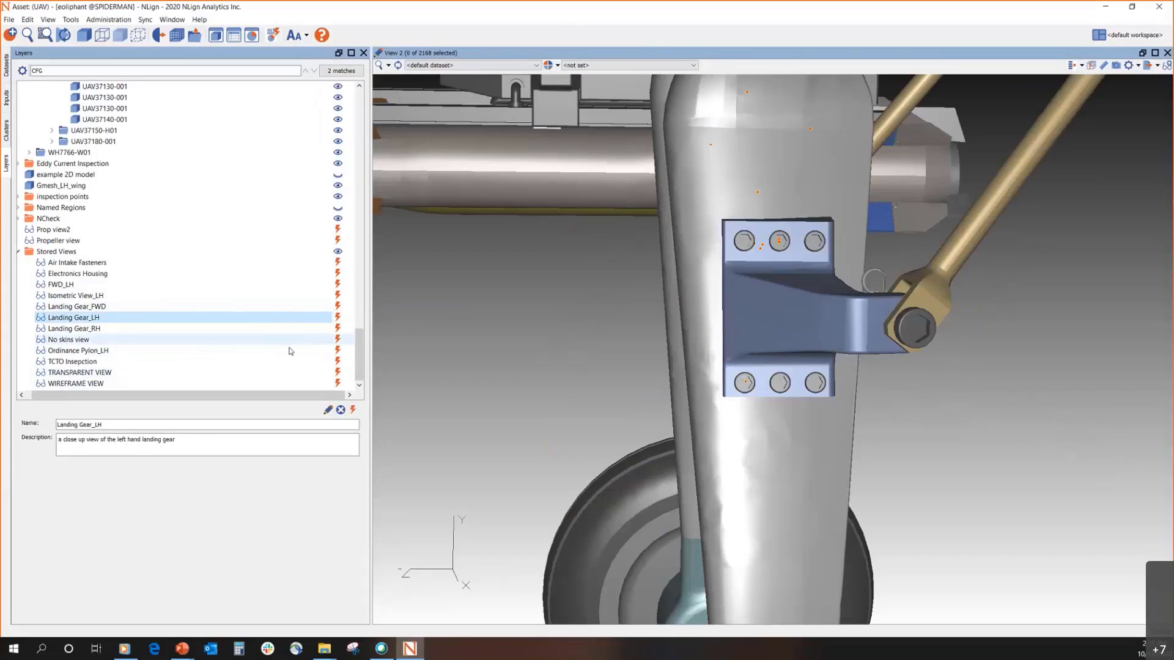
pyautogui.click(338, 374)
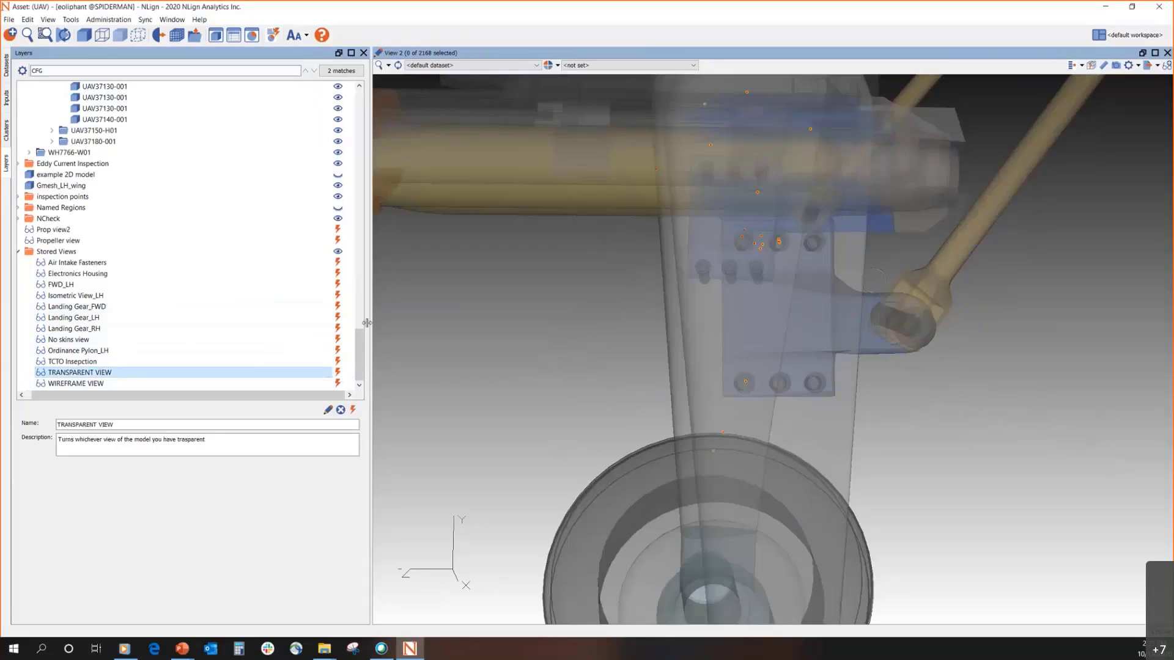
pyautogui.moveTo(362, 375)
pyautogui.mouseDown()
pyautogui.moveTo(363, 357)
pyautogui.moveTo(362, 377)
pyautogui.mouseUp()
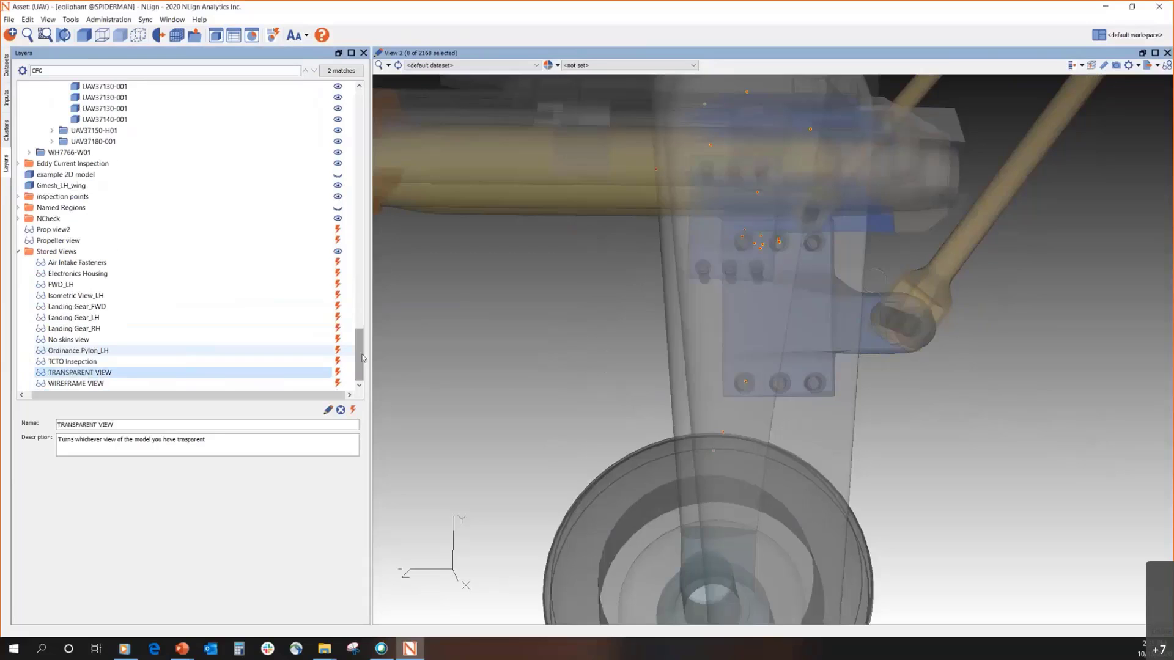
pyautogui.scroll(-2, 729, 305)
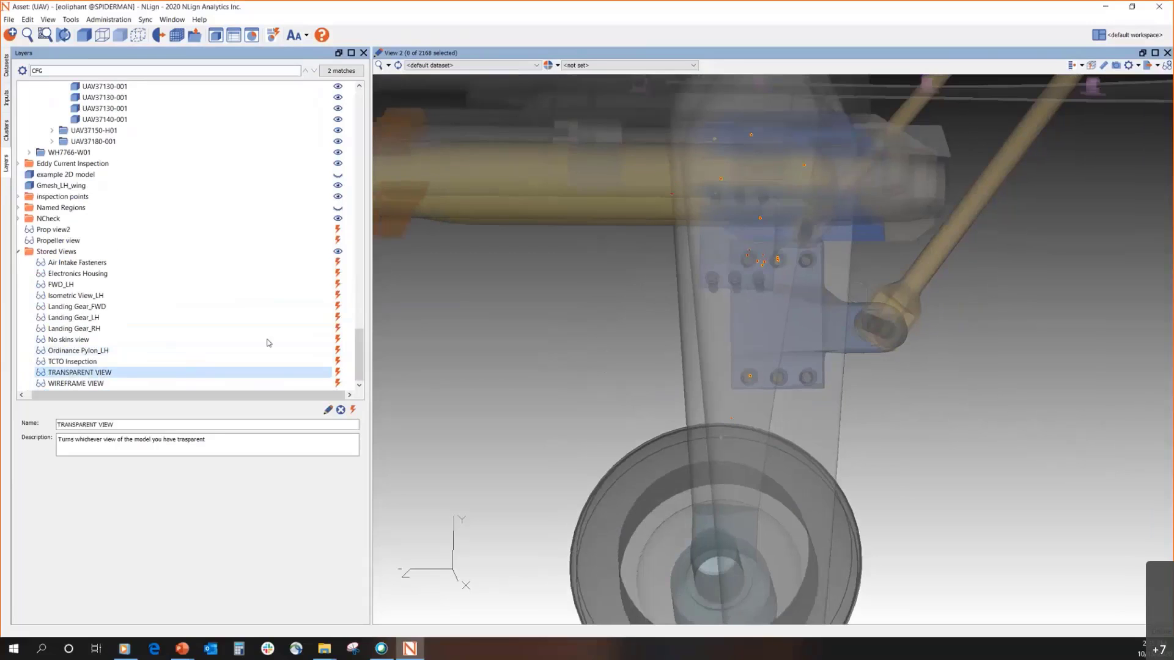
# Apply Isometric View_LH and then Landing Gear_LH, and inspect the solid left-hand landing gear from closer and farther away
pyautogui.click(339, 296)
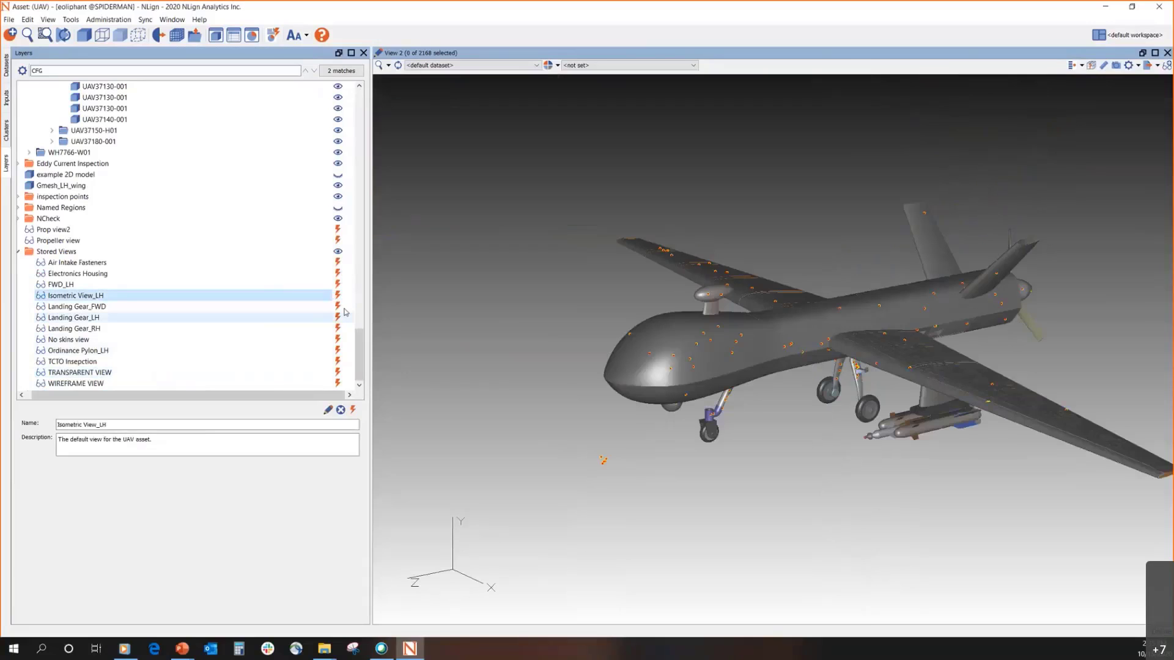
pyautogui.click(337, 318)
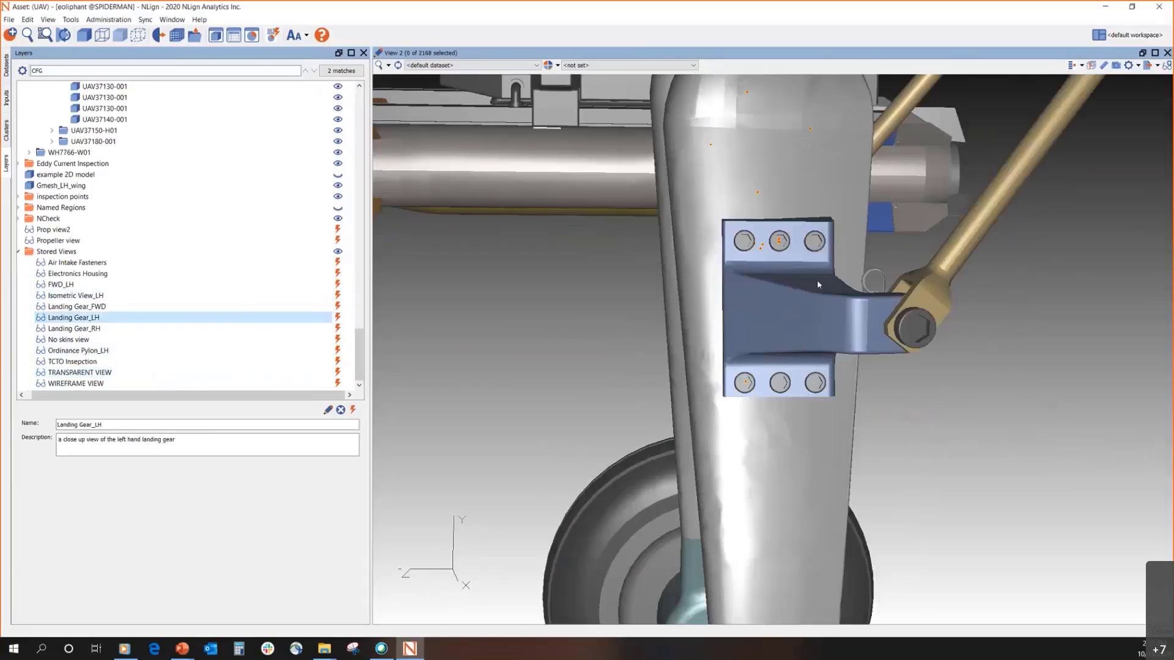
pyautogui.scroll(6, 818, 284)
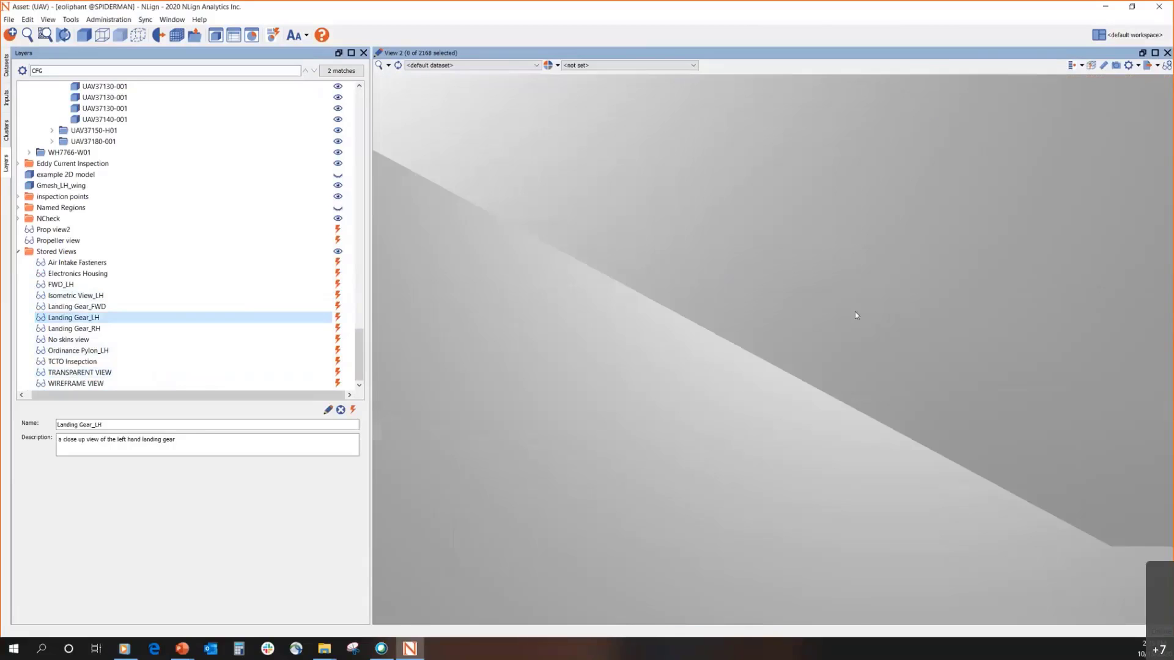
pyautogui.scroll(-3, 856, 315)
pyautogui.scroll(-8, 821, 304)
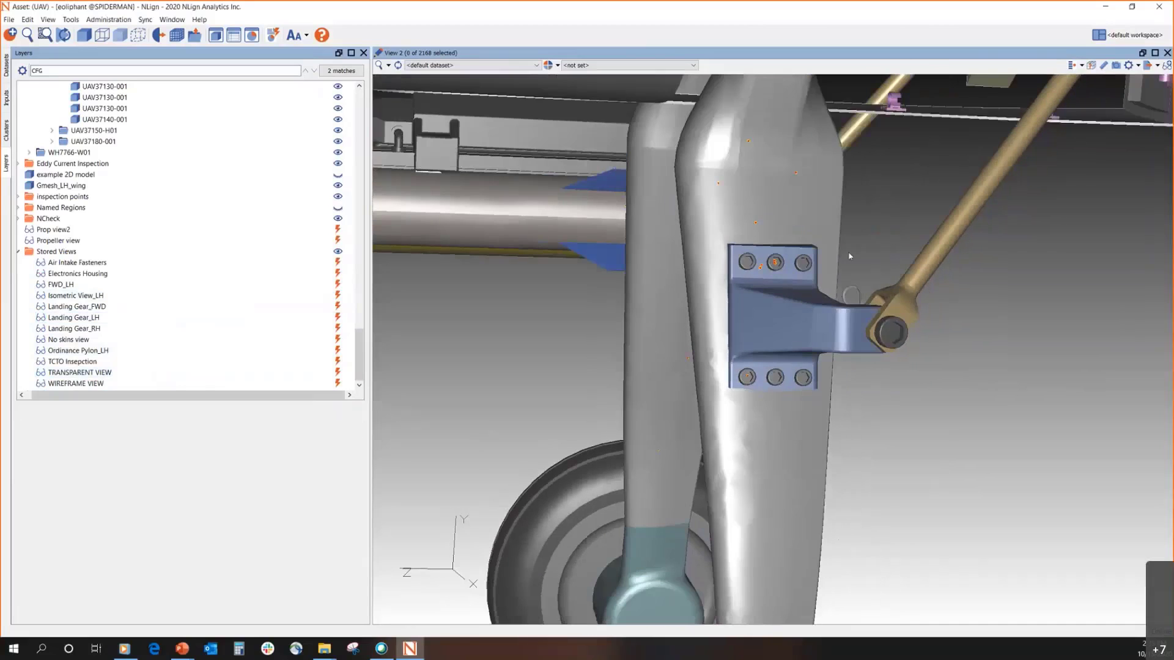
pyautogui.scroll(-3, 714, 413)
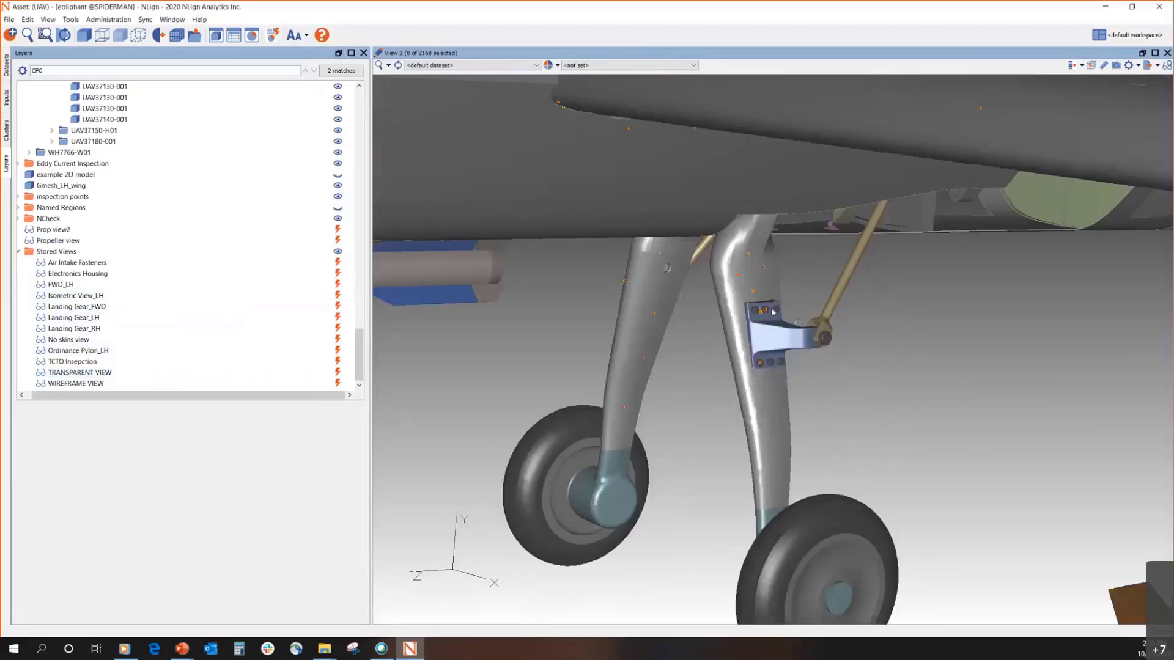
# Select the landing gear strut that carries the blue bracket and bring most of the aircraft back into view
pyautogui.scroll(4, 751, 262)
pyautogui.click(724, 254)
pyautogui.scroll(-6, 820, 330)
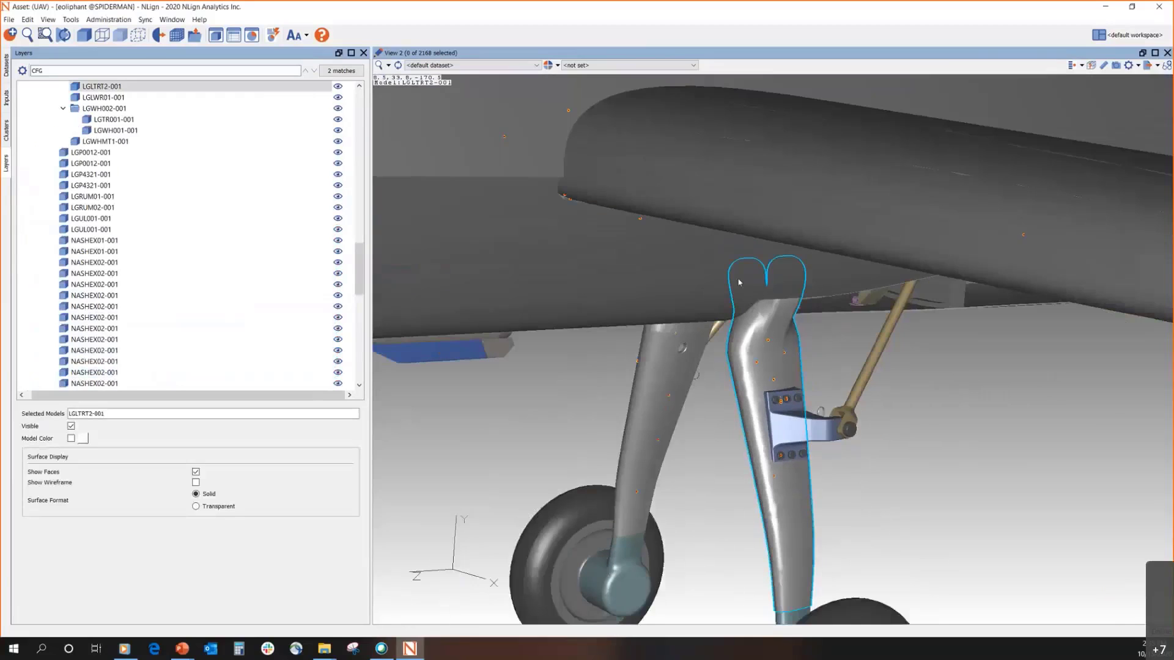
pyautogui.moveTo(819, 254); pyautogui.dragTo(1019, 316, button='middle')
pyautogui.scroll(-6, 774, 309)
pyautogui.moveTo(747, 262); pyautogui.dragTo(724, 320, button='middle')
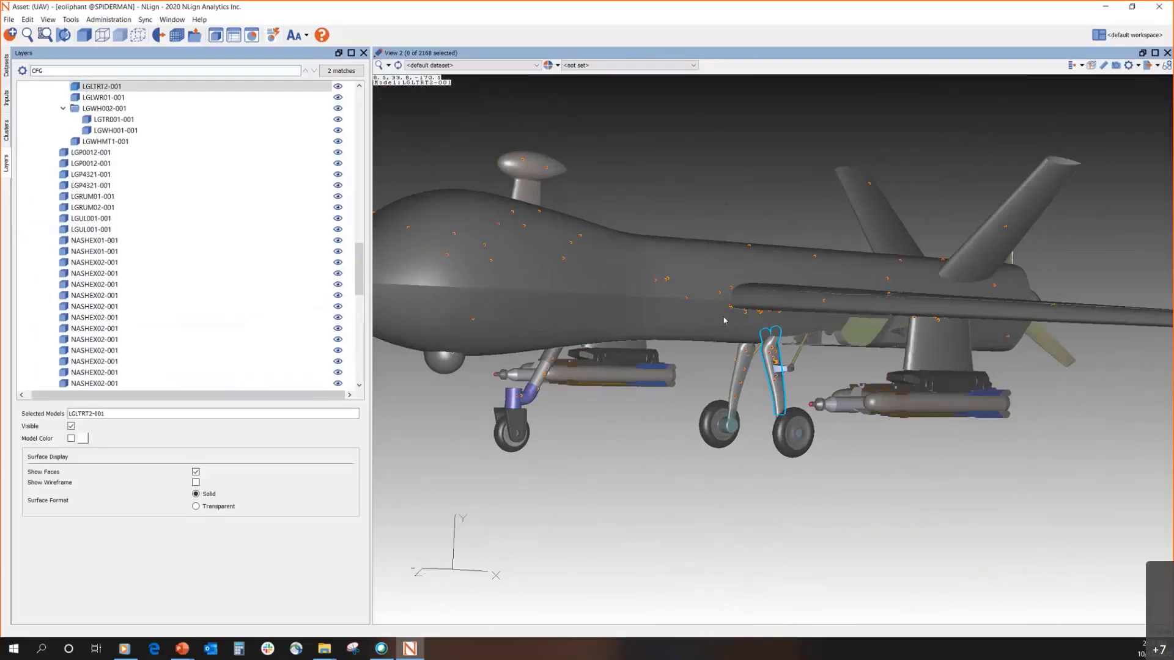
# Select the forward fuselage skin FWDFLGSK2-001 and frame the aircraft's nose in a near-side view
pyautogui.moveTo(588, 260); pyautogui.dragTo(552, 313)
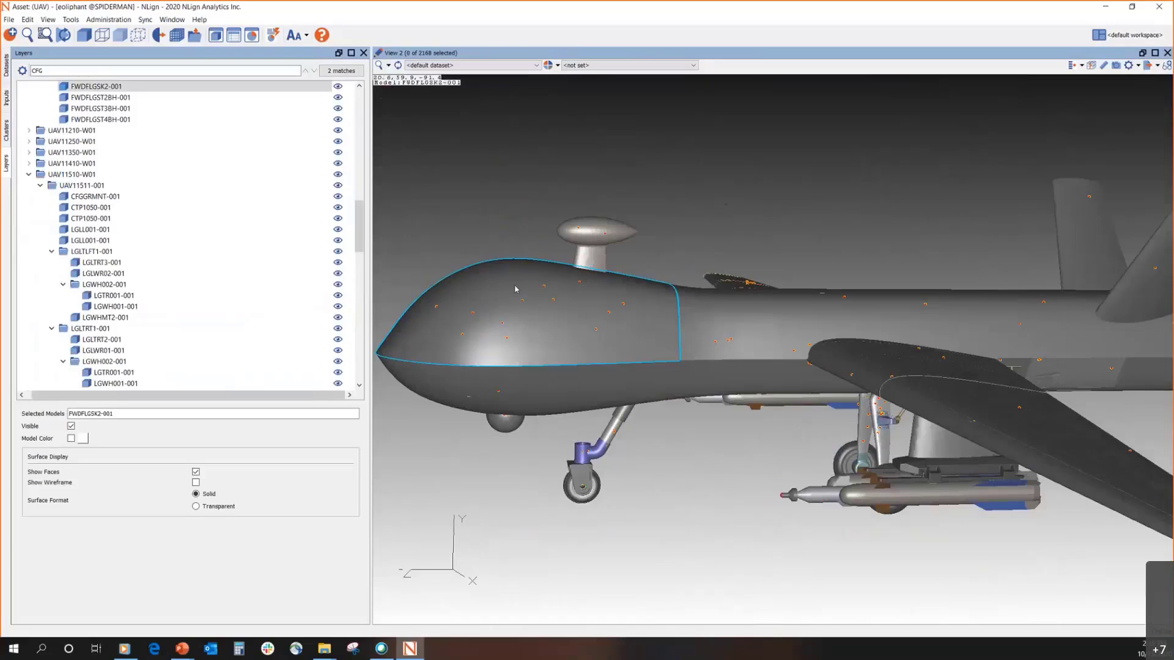
pyautogui.moveTo(518, 289); pyautogui.dragTo(887, 393, button='middle')
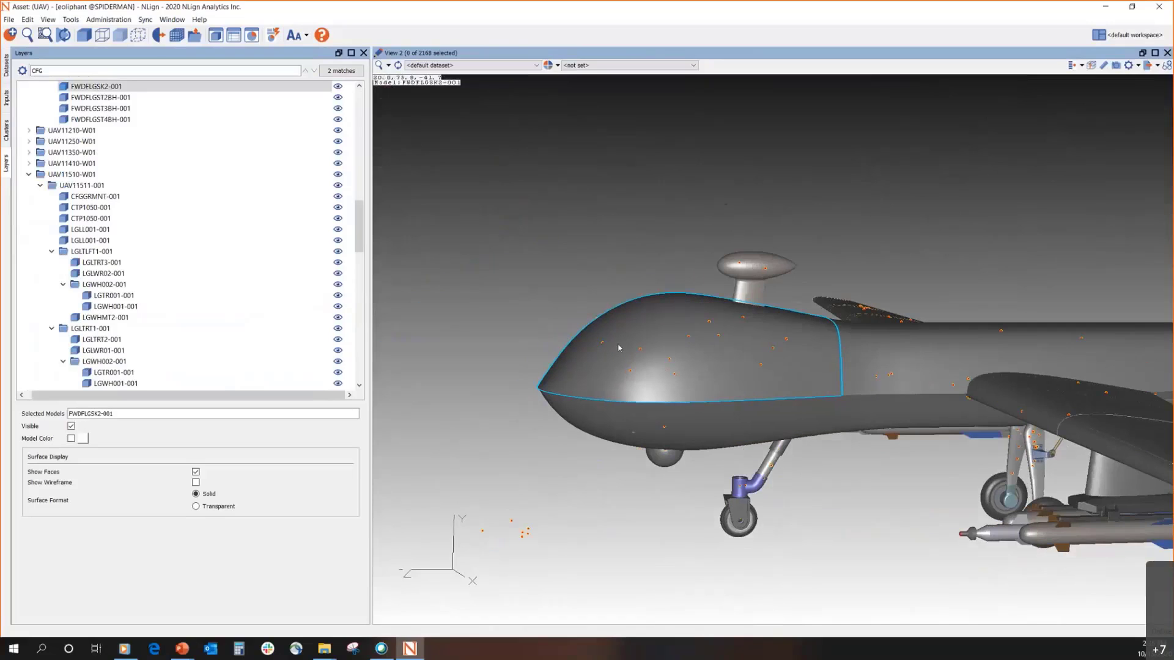
pyautogui.scroll(3, 662, 325)
pyautogui.moveTo(805, 360); pyautogui.dragTo(844, 367, button='middle')
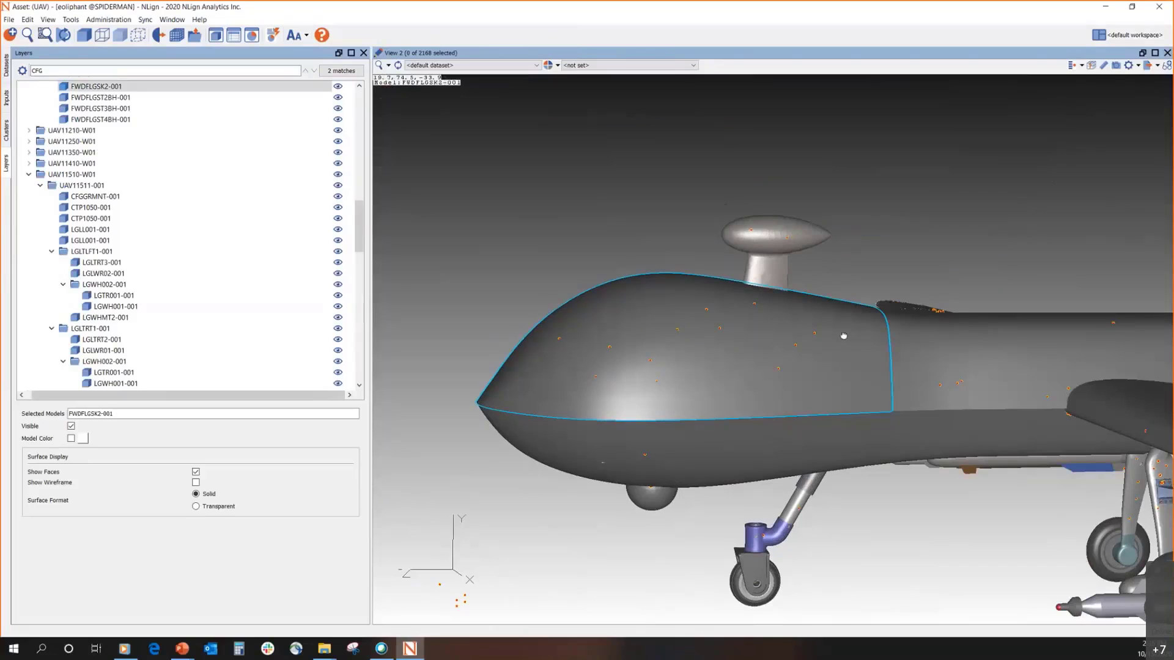
pyautogui.moveTo(841, 336); pyautogui.dragTo(851, 330)
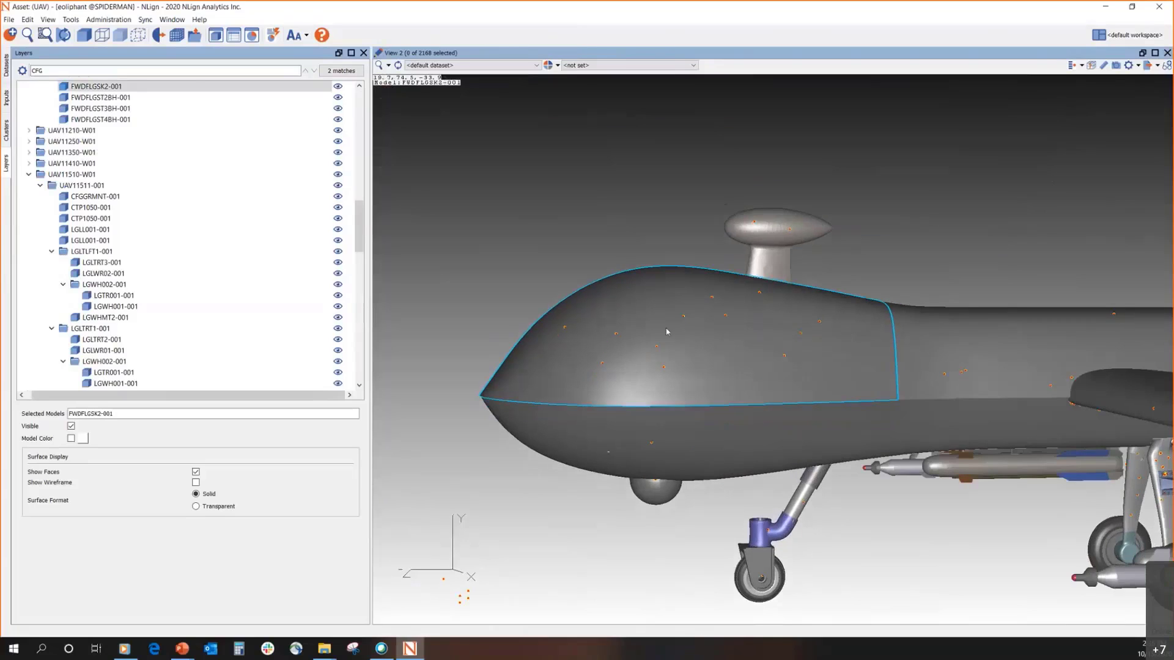
# Make the upper and lower forward fuselage skins FWDFLGSK2-001 and FWDFLGSK1-001 transparent
pyautogui.click(120, 37)
pyautogui.click(621, 243)
pyautogui.moveTo(898, 350); pyautogui.dragTo(876, 348)
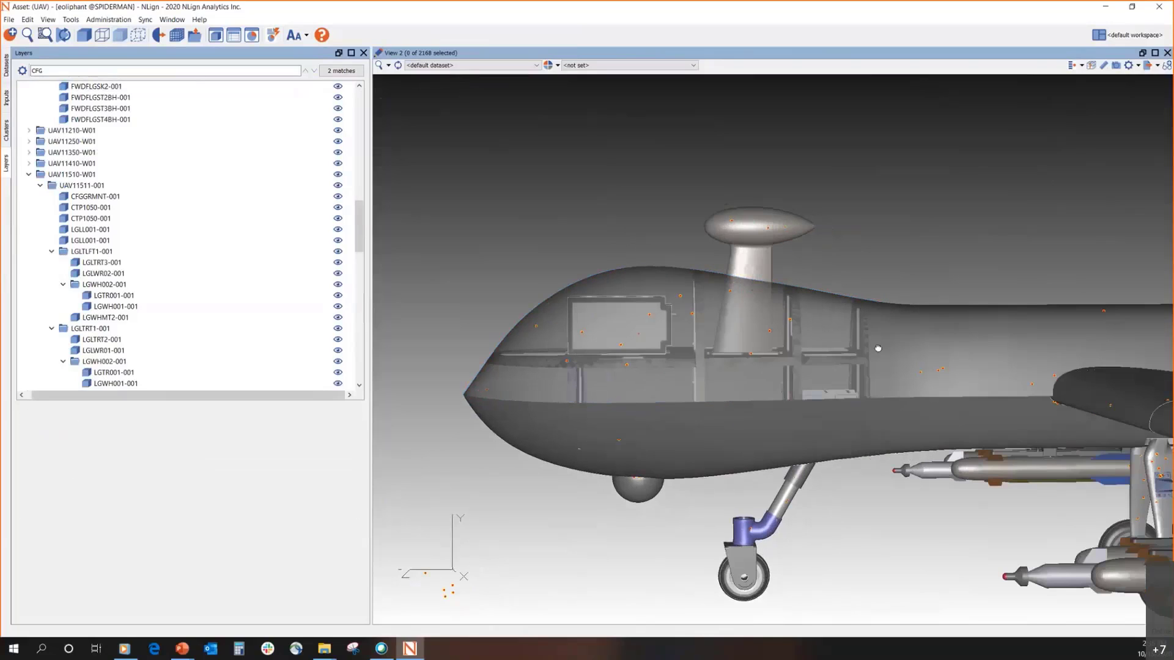
pyautogui.click(780, 454)
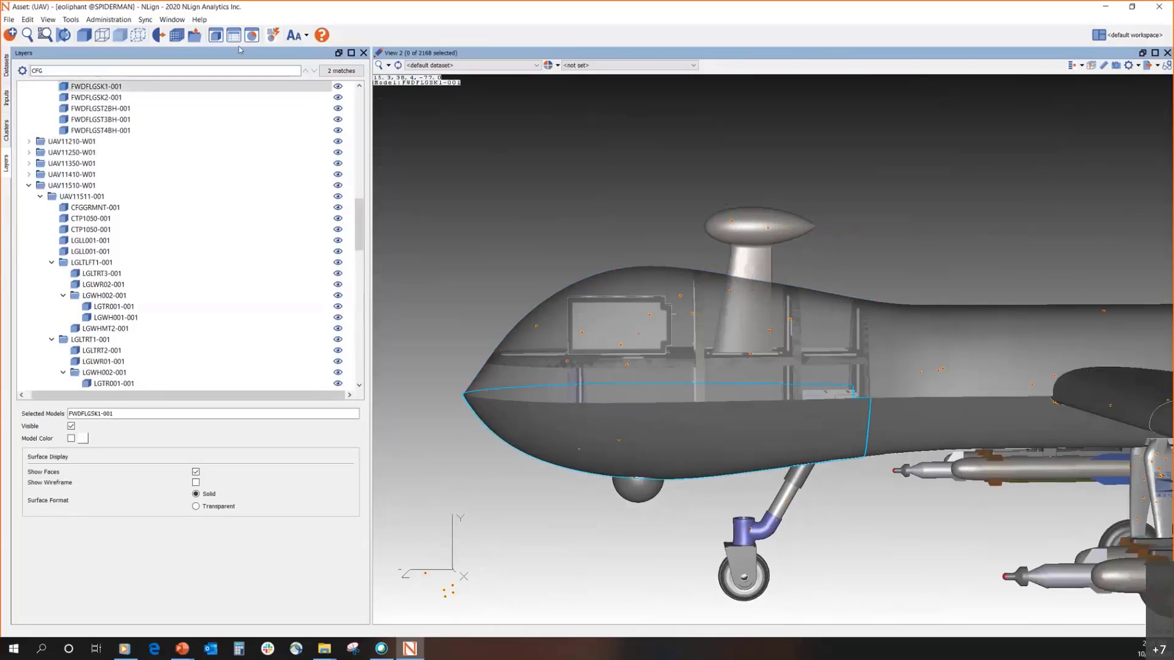
pyautogui.click(120, 36)
# Frame the aircraft's nose and save it as stored view Fwd End, described as "fwd end of the Aircraft, skins transparent"
pyautogui.scroll(2, 583, 219)
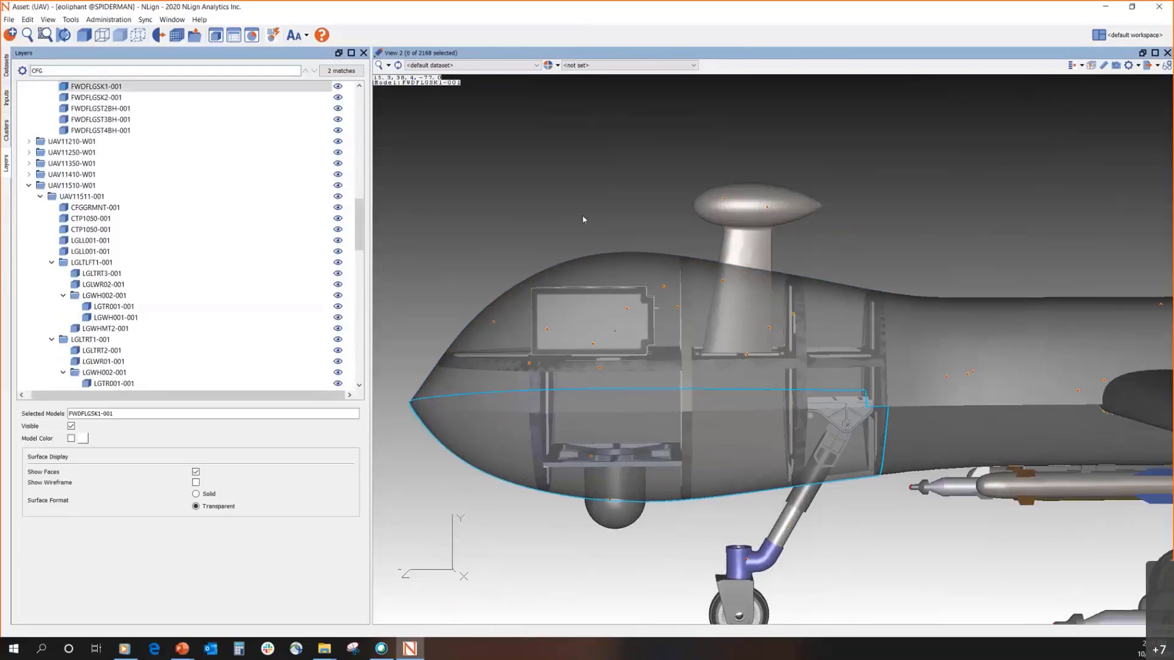
pyautogui.moveTo(582, 219); pyautogui.dragTo(659, 255)
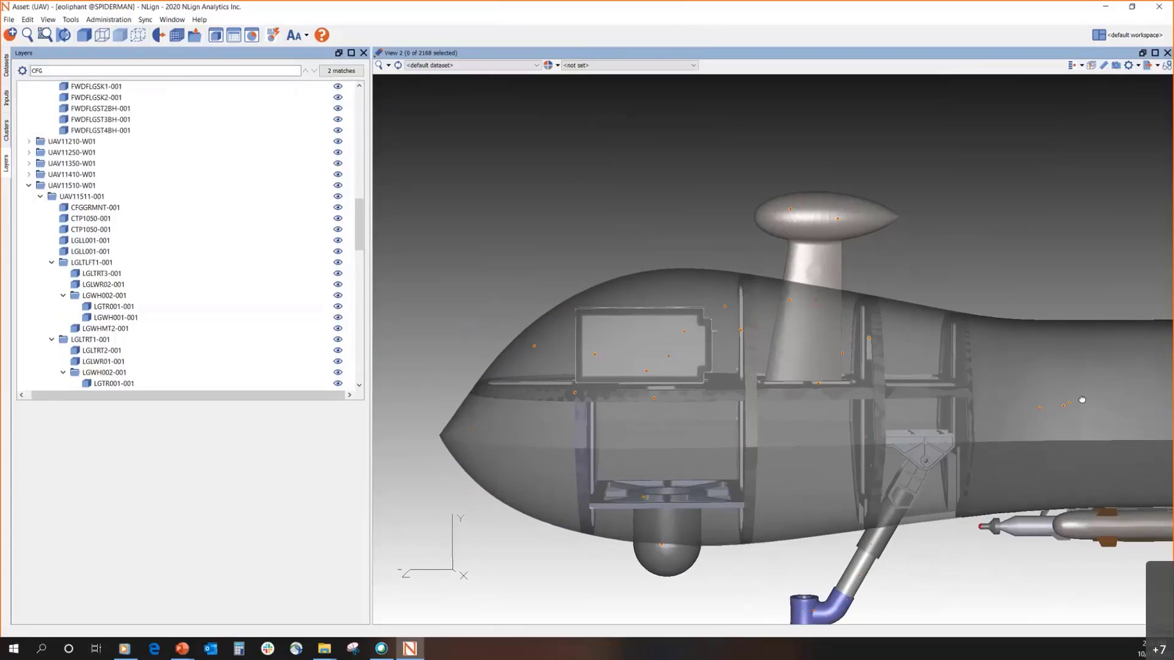
pyautogui.moveTo(1083, 400); pyautogui.dragTo(1079, 401)
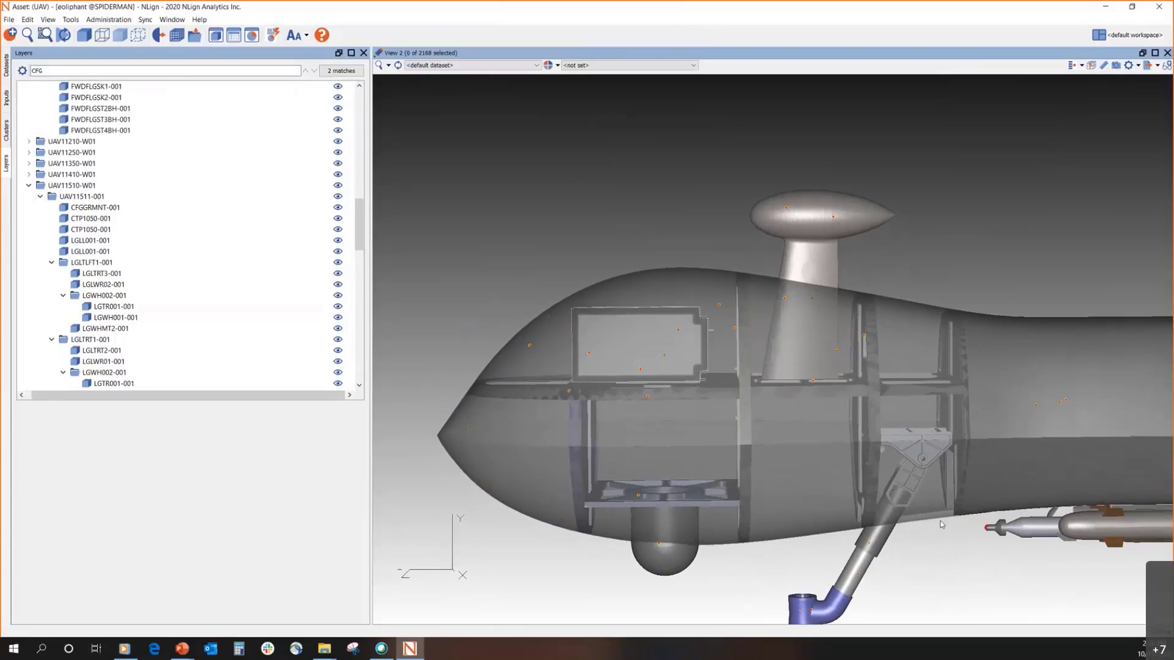
pyautogui.moveTo(1107, 487); pyautogui.dragTo(1106, 492)
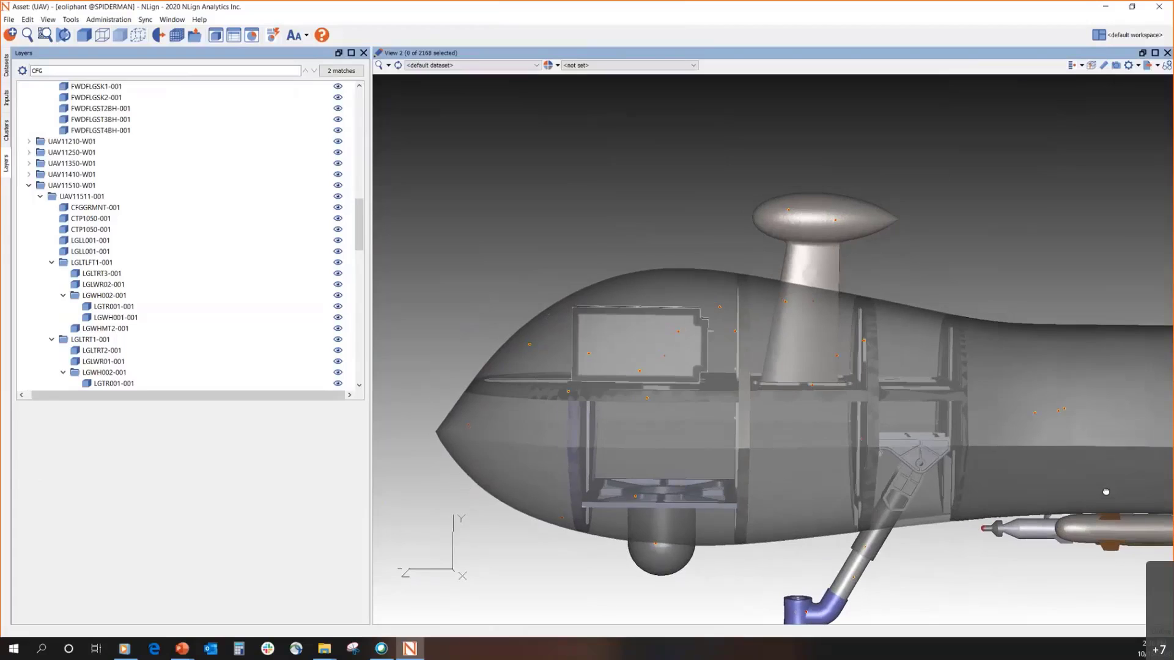
pyautogui.click(1164, 66)
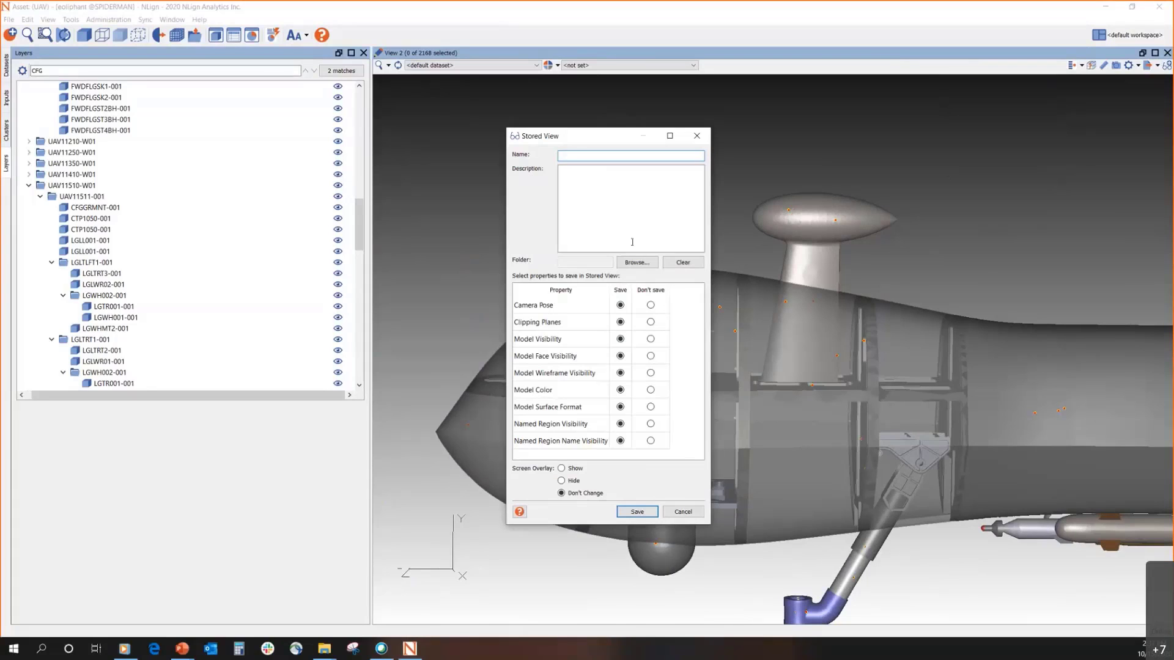
pyautogui.click(582, 156)
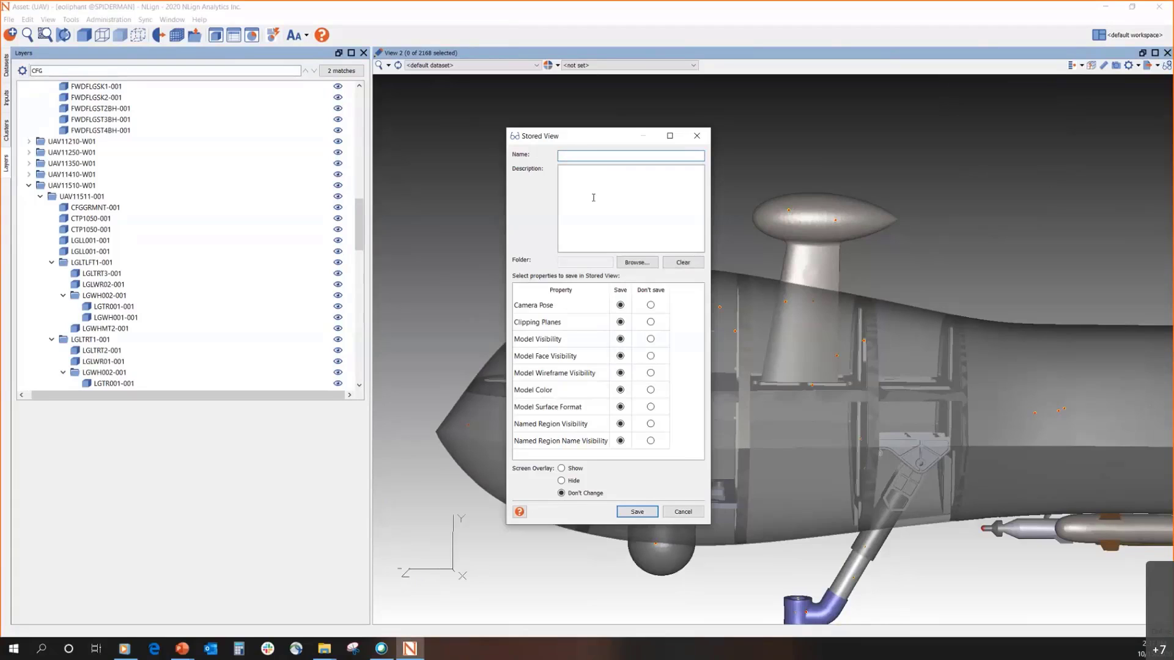
pyautogui.write('Fwd End of the Aircraft skins transparent')
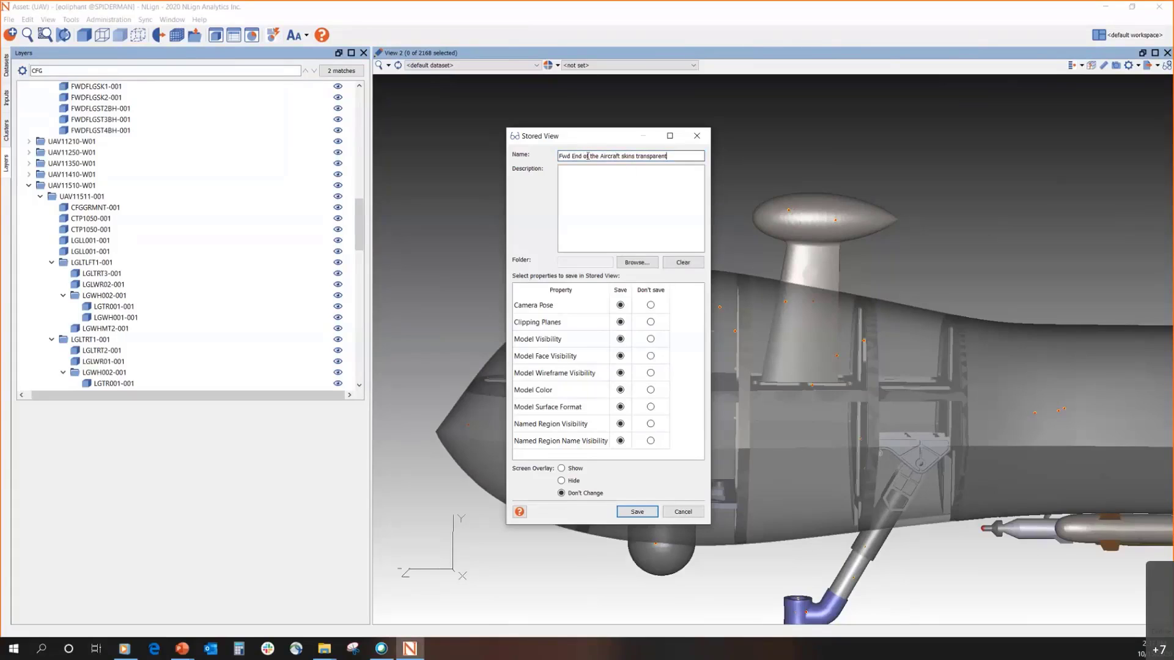
pyautogui.moveTo(583, 156); pyautogui.dragTo(702, 156)
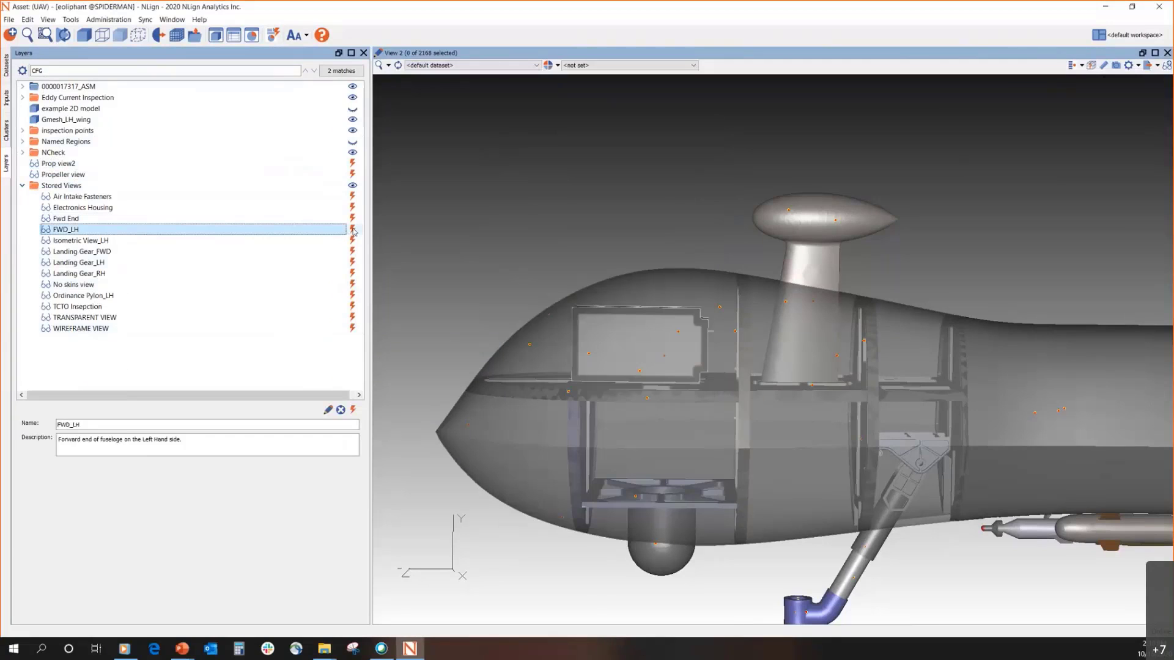
# Apply the Fwd End stored view and inspect the transparent nose from farther away and closer up
pyautogui.click(353, 230)
pyautogui.click(346, 217)
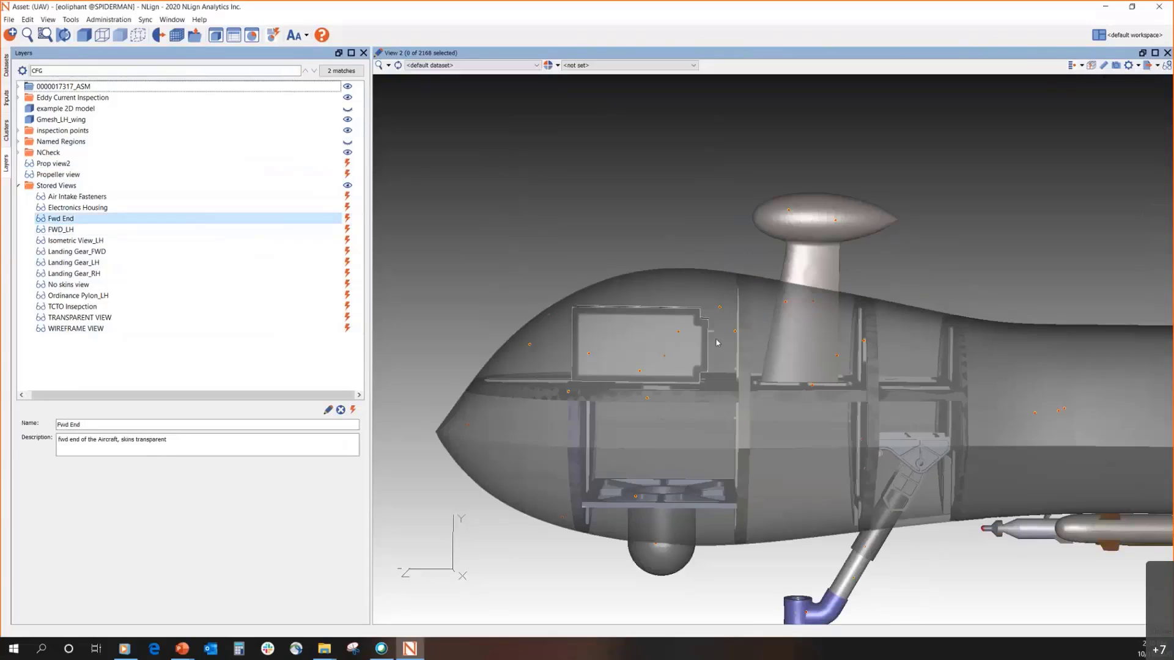
pyautogui.scroll(-3, 717, 343)
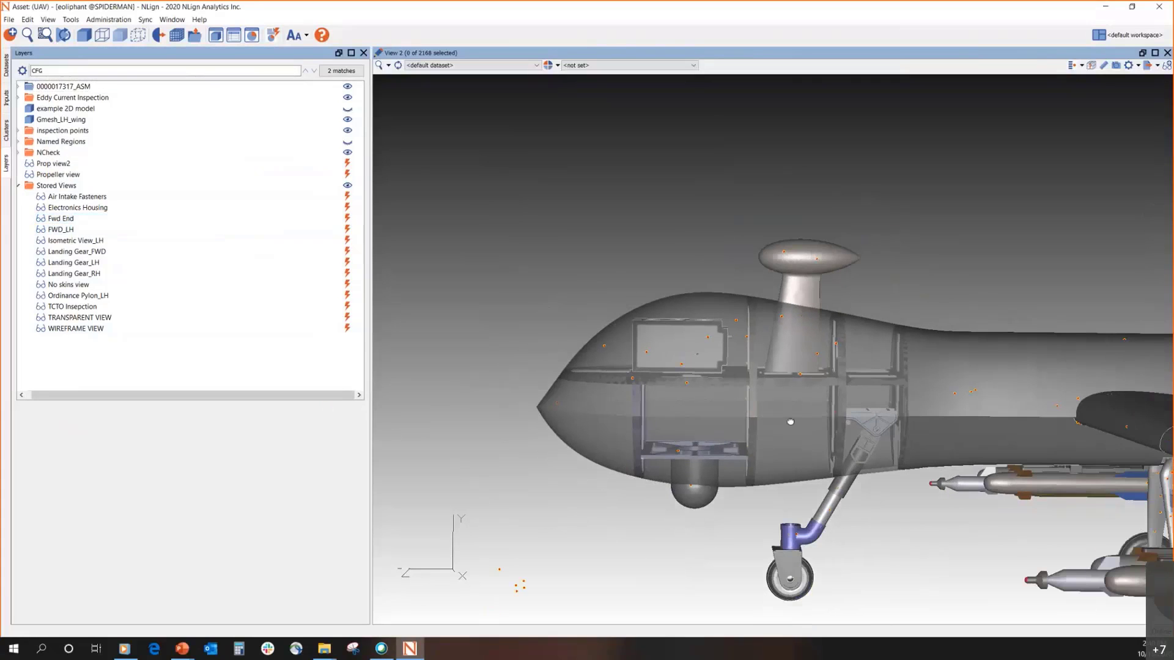
pyautogui.moveTo(791, 422); pyautogui.dragTo(789, 451, button='middle')
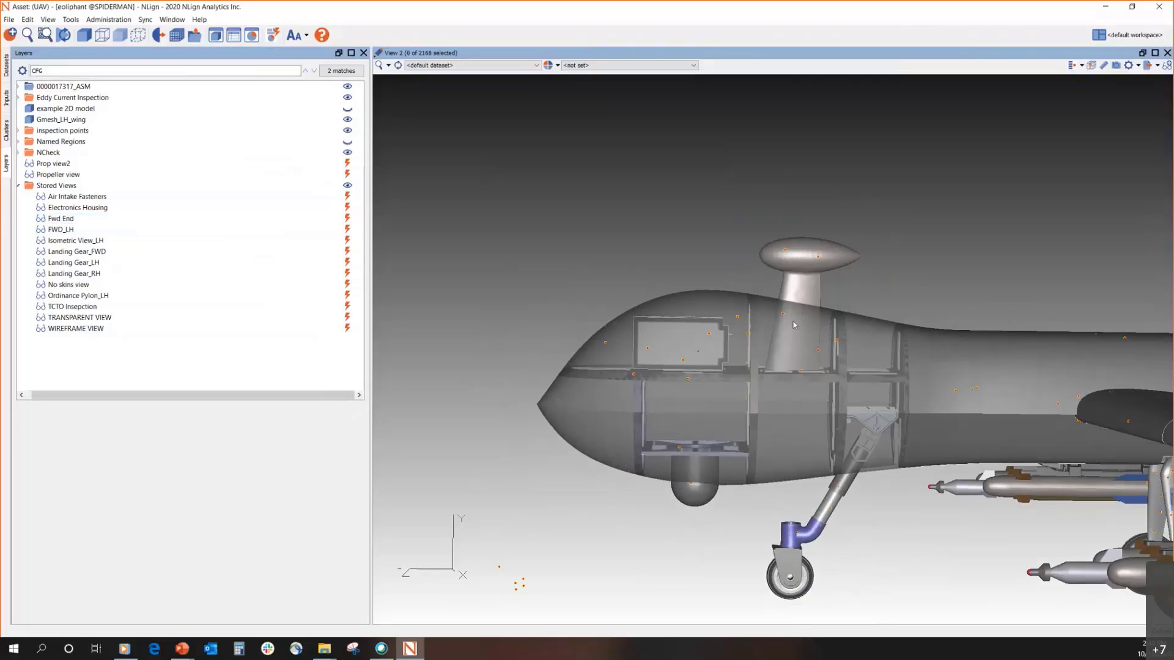
pyautogui.scroll(2, 793, 325)
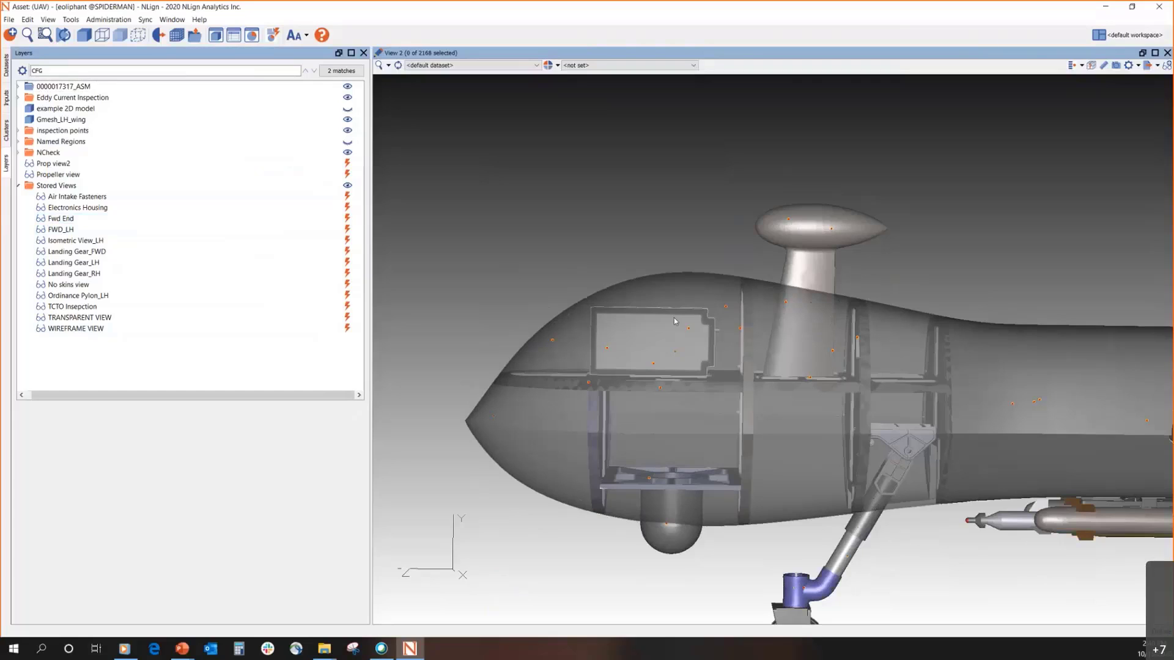
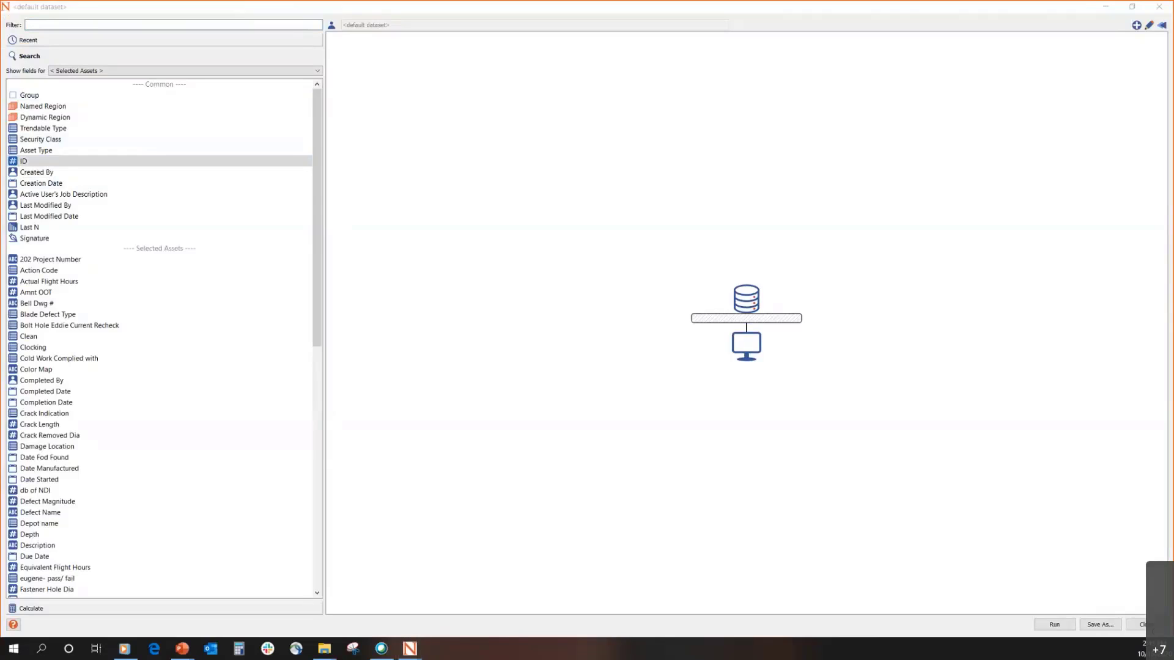
# Filter the default dataset to trendable ID 20599, run the query and return to the model view
pyautogui.click(455, 369)
pyautogui.write('20599')
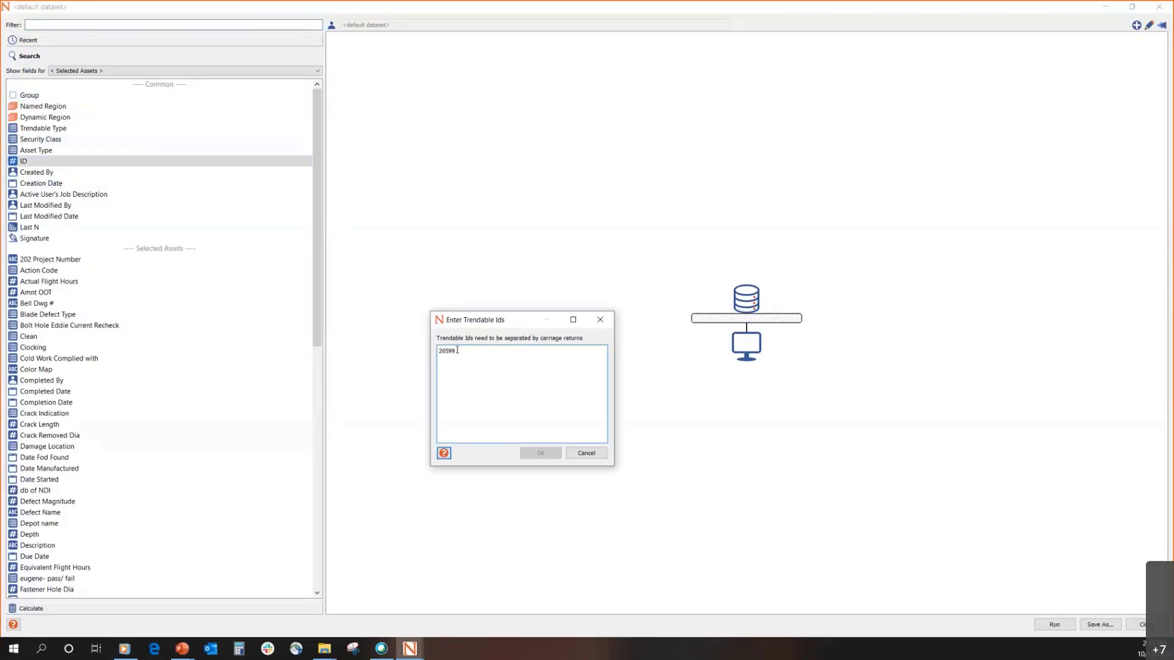
pyautogui.press('BackSpace')
pyautogui.click(541, 453)
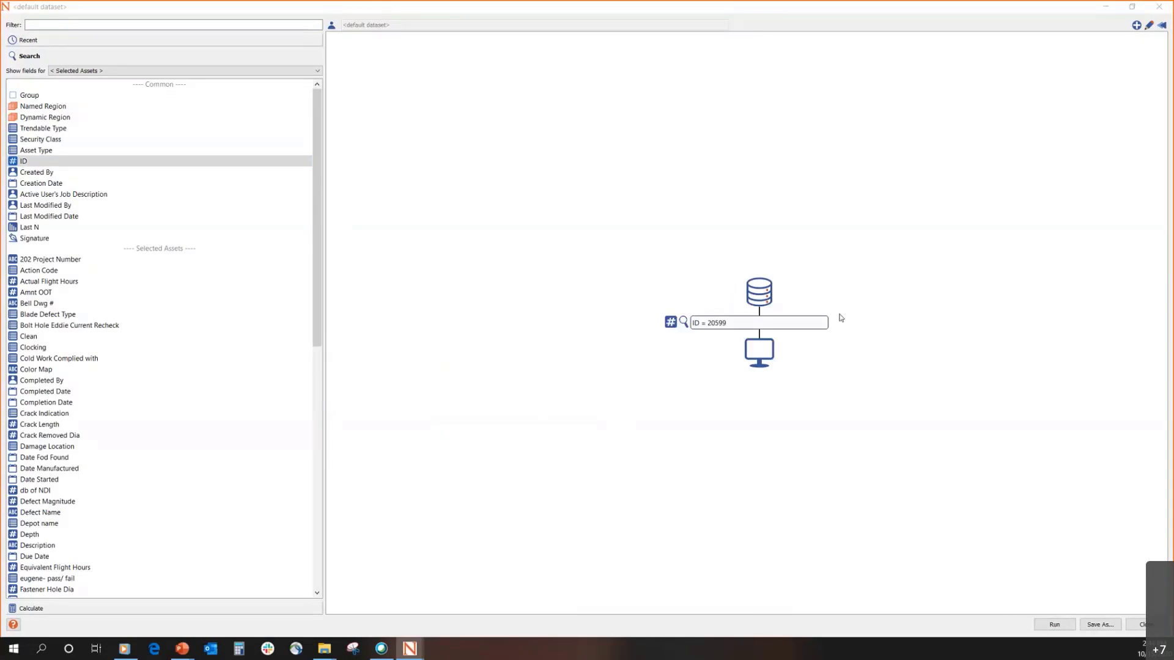
pyautogui.click(1054, 624)
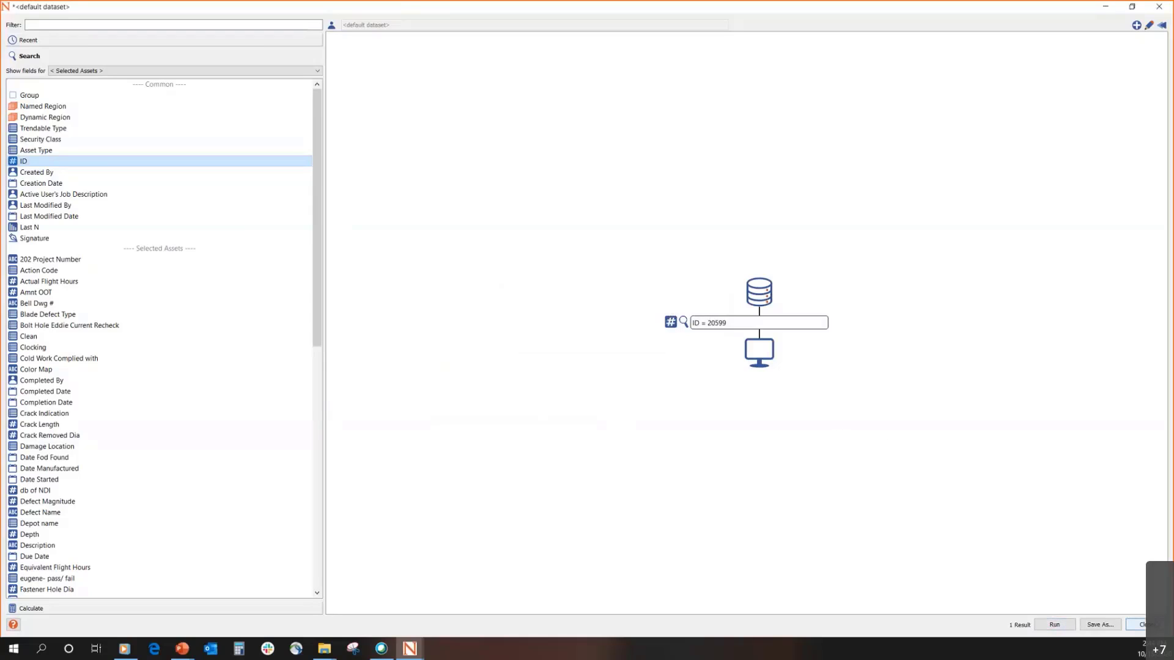
pyautogui.click(1145, 625)
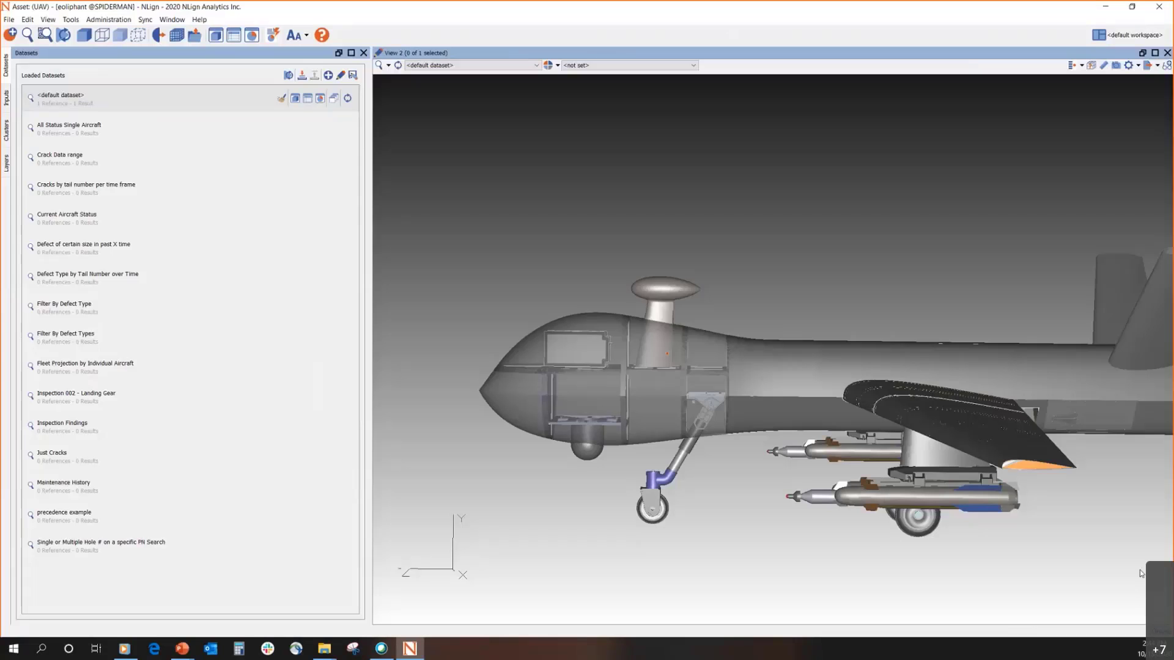
# Zoom in on the filtered point near the foot of the antenna mast and show trendable annotations
pyautogui.scroll(5, 665, 346)
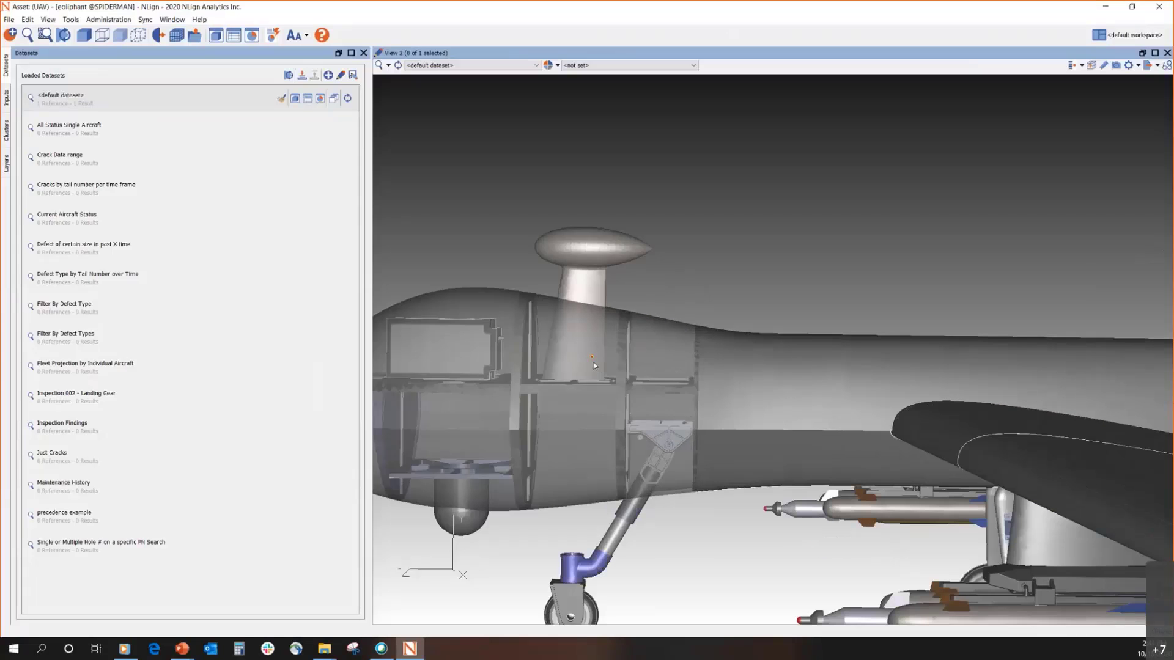
pyautogui.scroll(3, 549, 306)
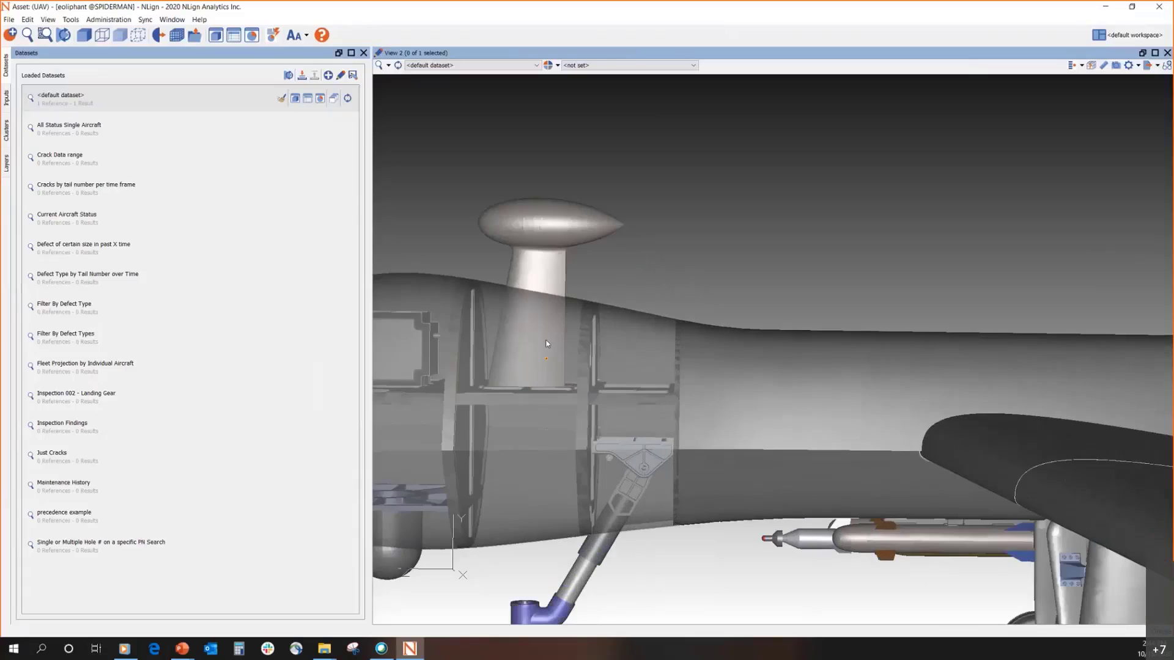
pyautogui.moveTo(794, 393); pyautogui.dragTo(899, 431, button='middle')
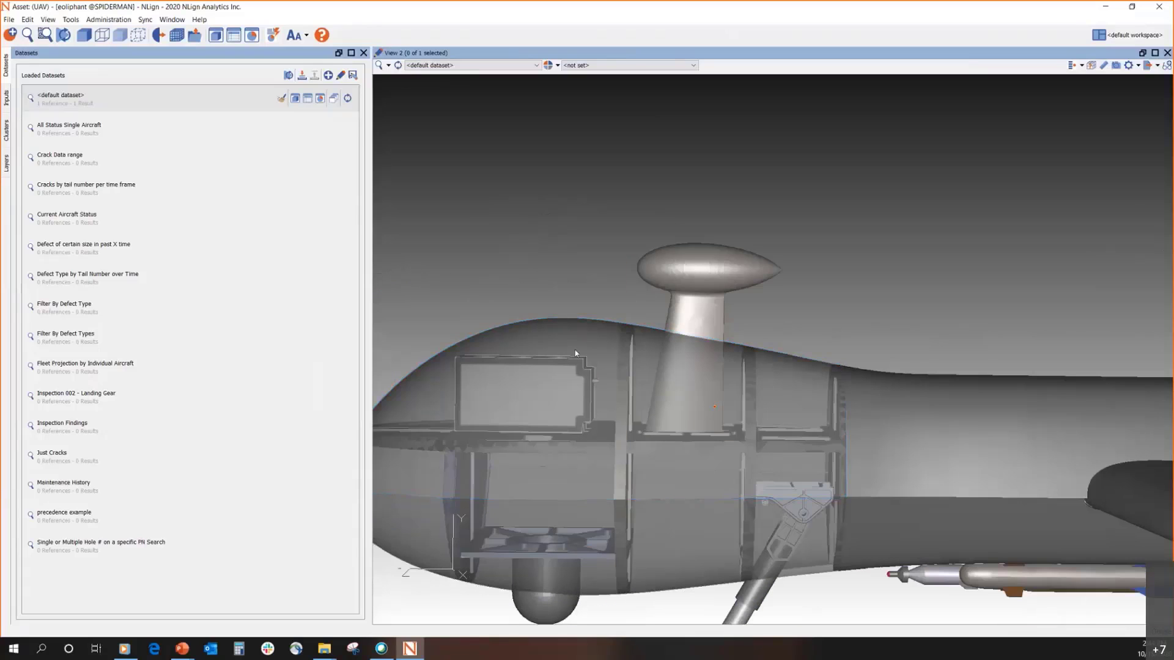
pyautogui.scroll(3, 723, 415)
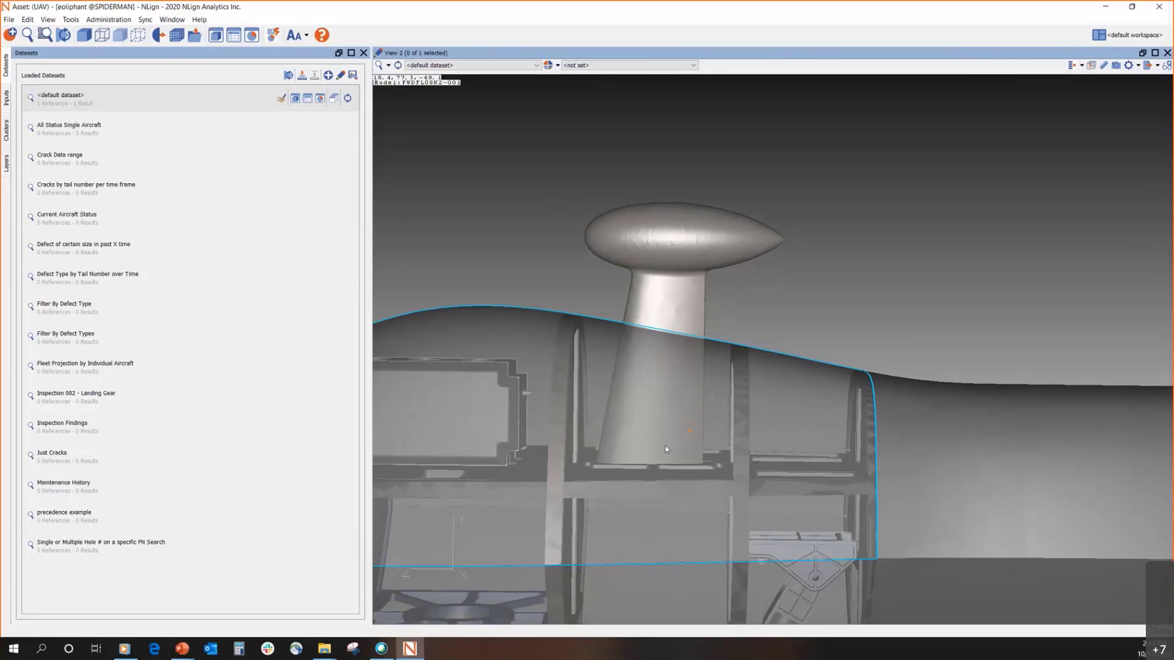
pyautogui.click(1080, 66)
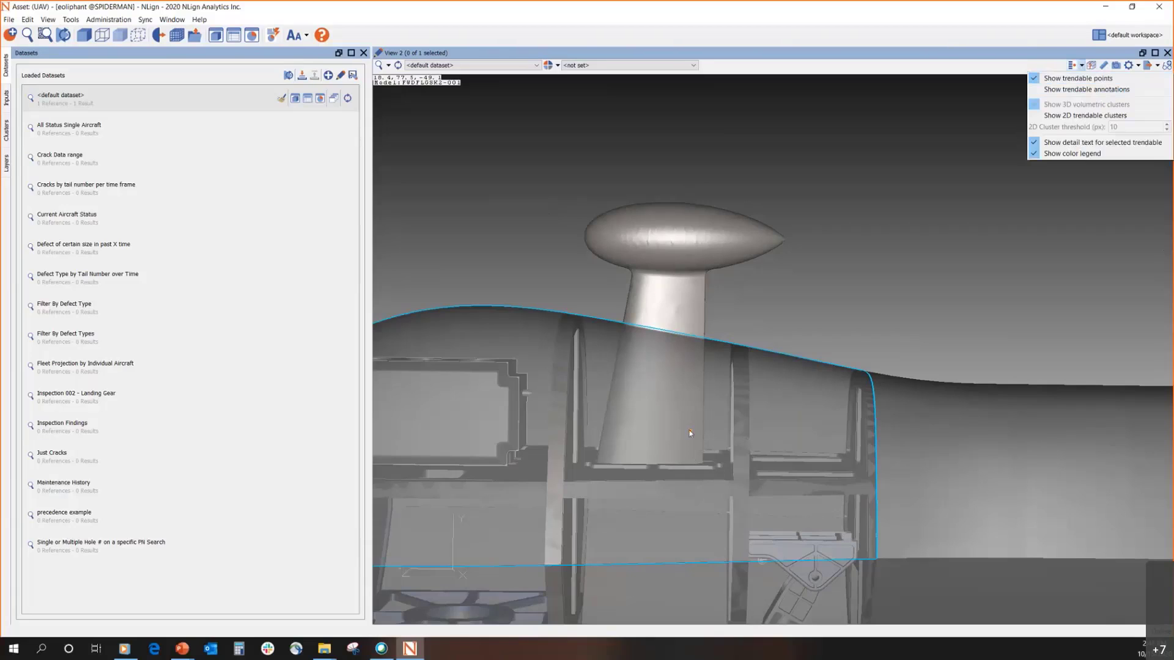
pyautogui.click(1088, 90)
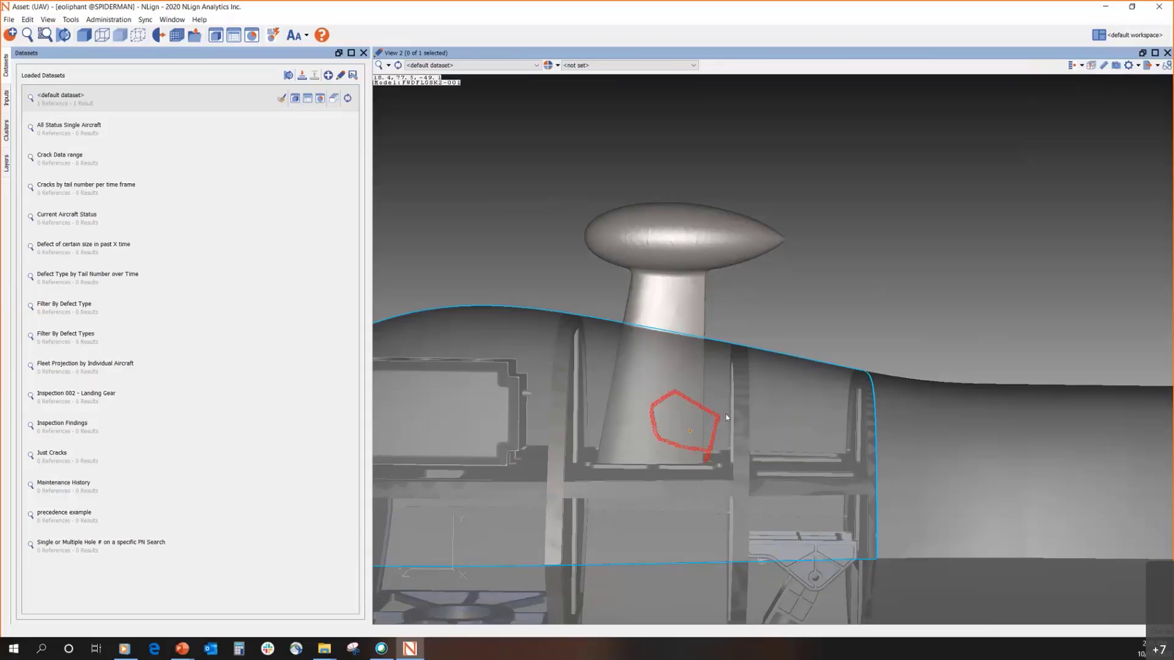
# Measure the distance between the red annotation outline's aft corner and the adjacent fuselage frame, and dismiss the result
pyautogui.scroll(2, 722, 422)
pyautogui.scroll(2, 709, 450)
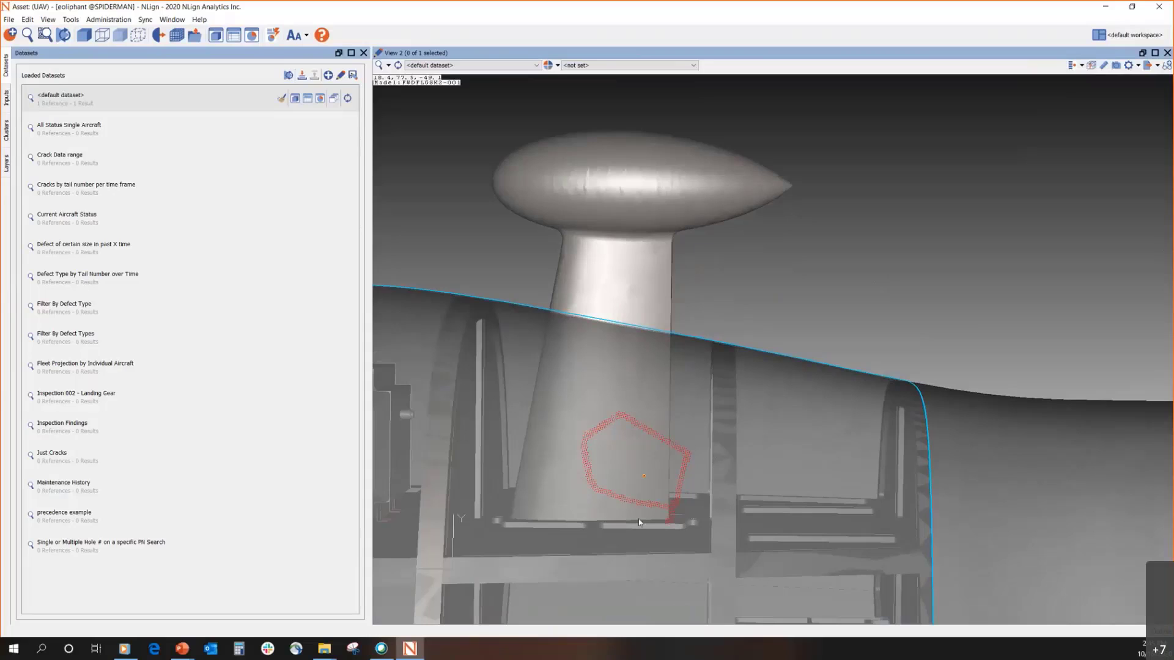
pyautogui.click(1104, 66)
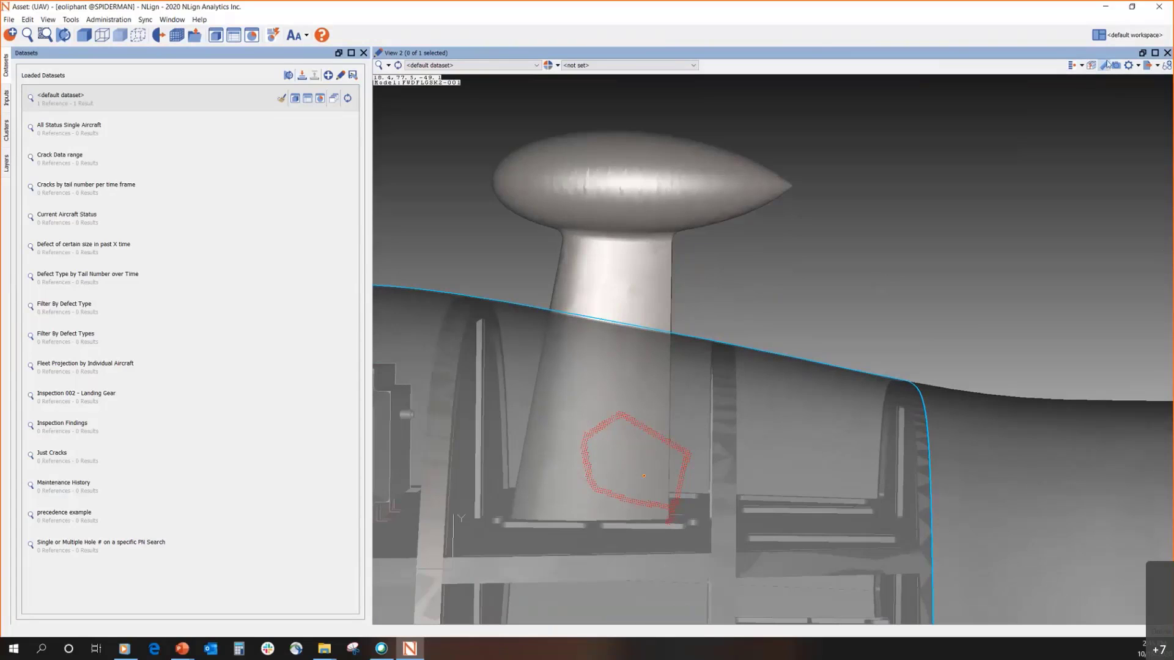
pyautogui.scroll(3, 667, 487)
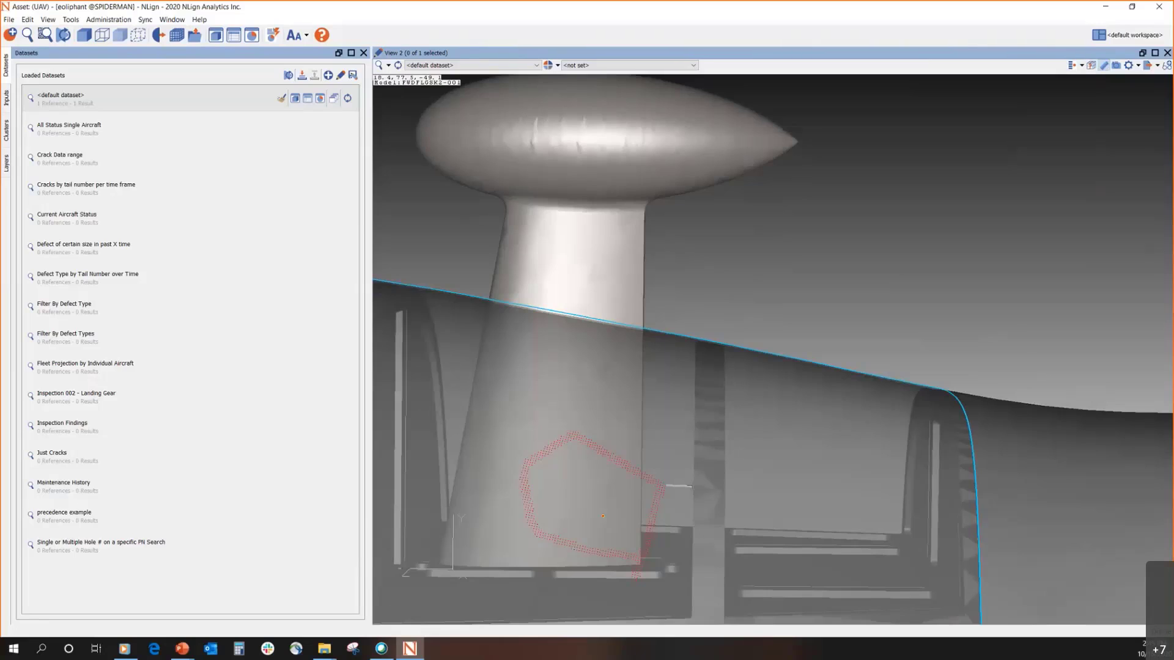
pyautogui.click(694, 489)
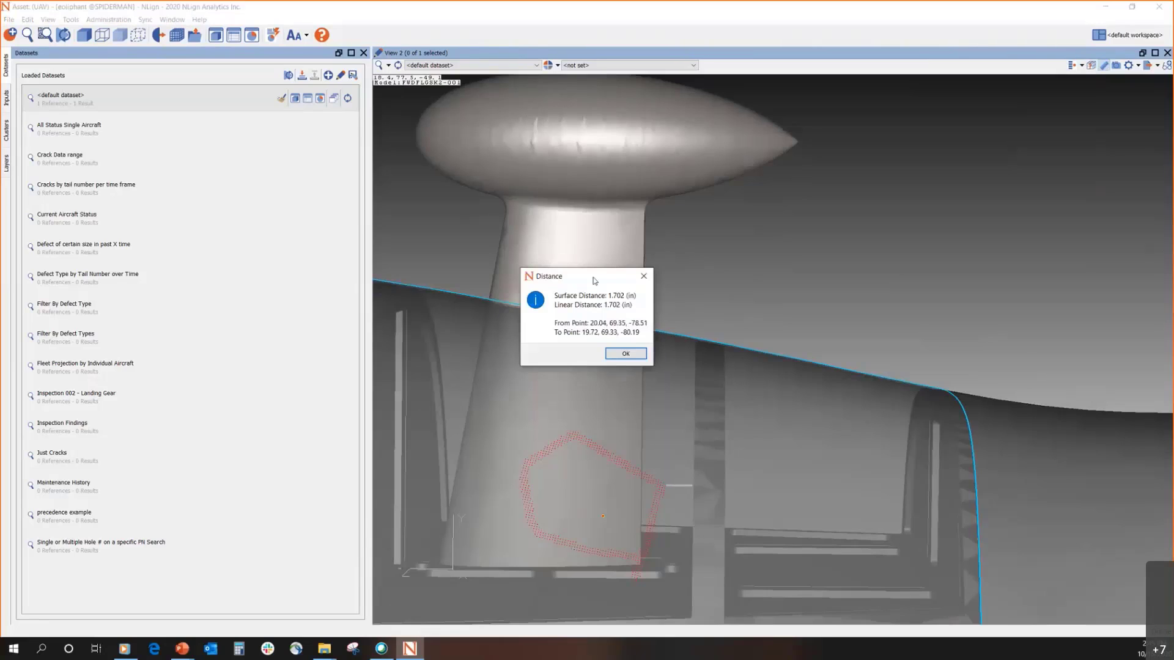
pyautogui.moveTo(608, 276); pyautogui.dragTo(746, 279)
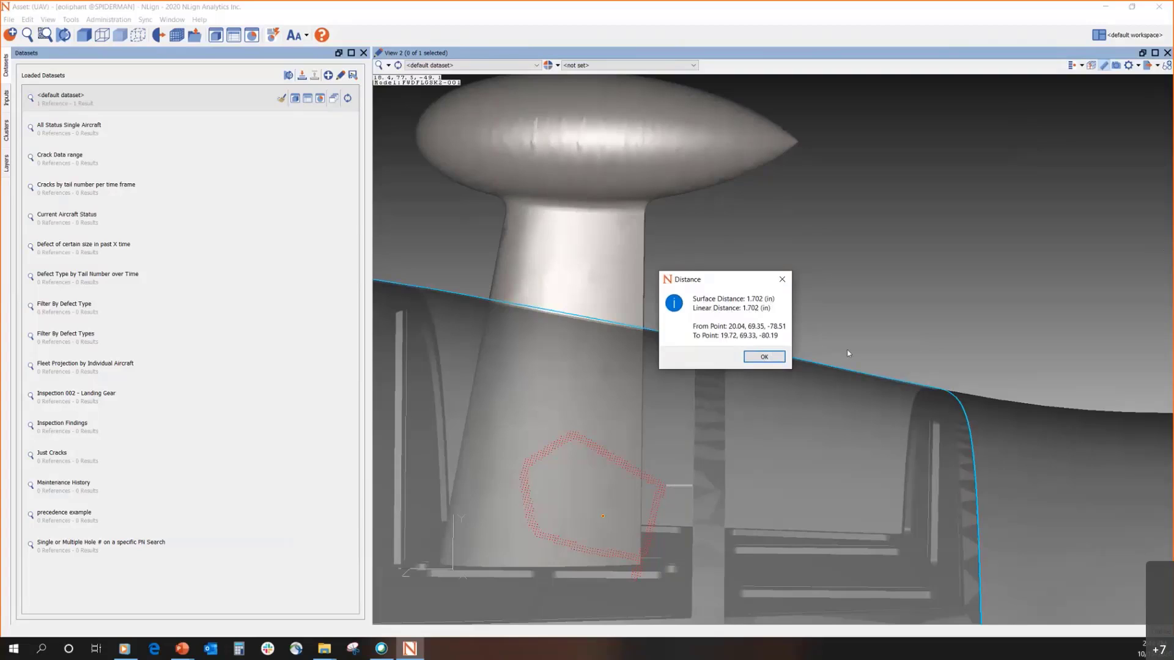
pyautogui.moveTo(728, 280); pyautogui.dragTo(826, 354)
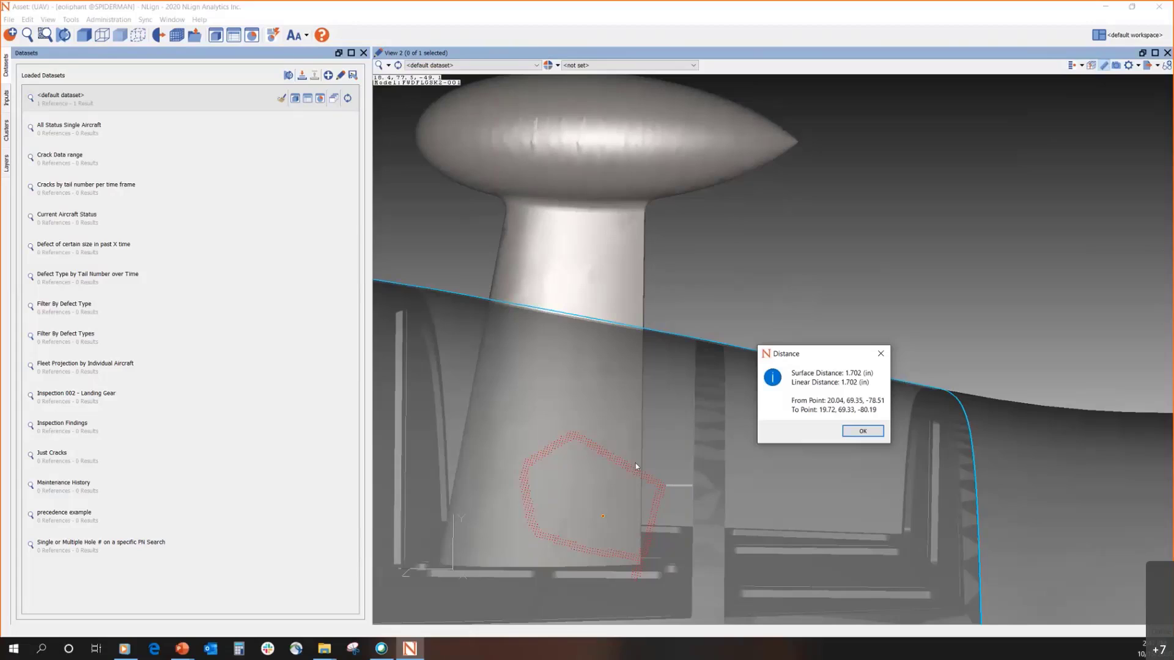
pyautogui.click(863, 431)
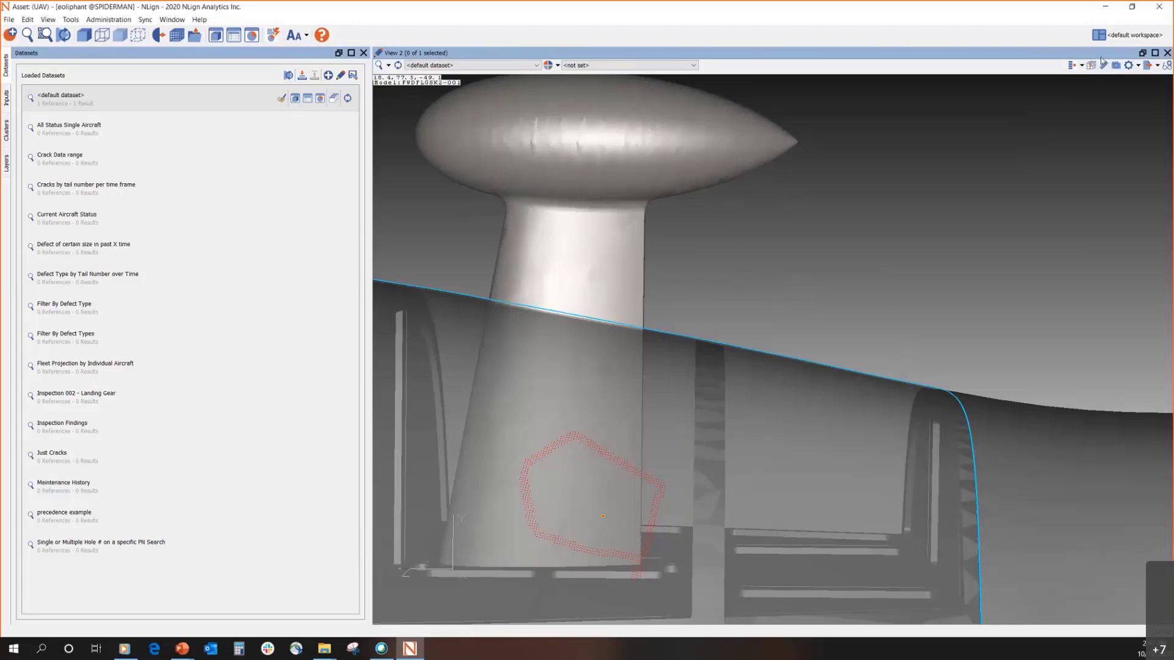
# Repeat the distance measurement from the annotation outline to the adjacent frame, and inspect the gap between them
pyautogui.click(1104, 65)
pyautogui.click(695, 489)
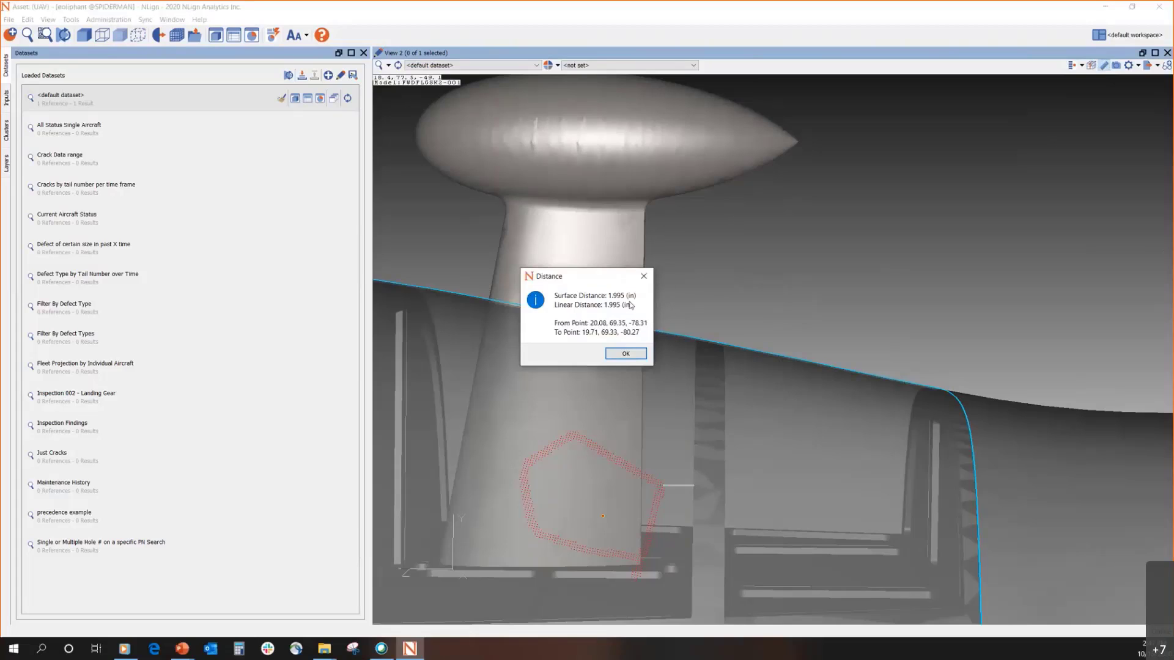
pyautogui.click(626, 356)
pyautogui.scroll(2, 668, 507)
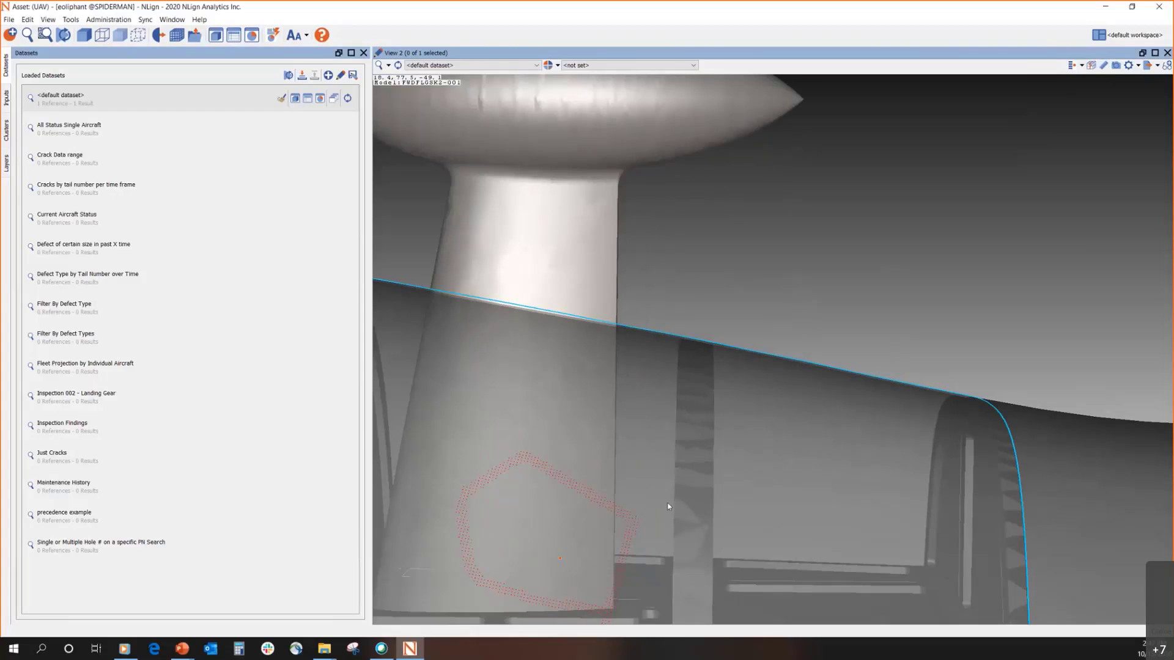
pyautogui.scroll(1, 668, 506)
pyautogui.scroll(-2, 666, 498)
pyautogui.scroll(2, 666, 496)
pyautogui.scroll(-1, 666, 495)
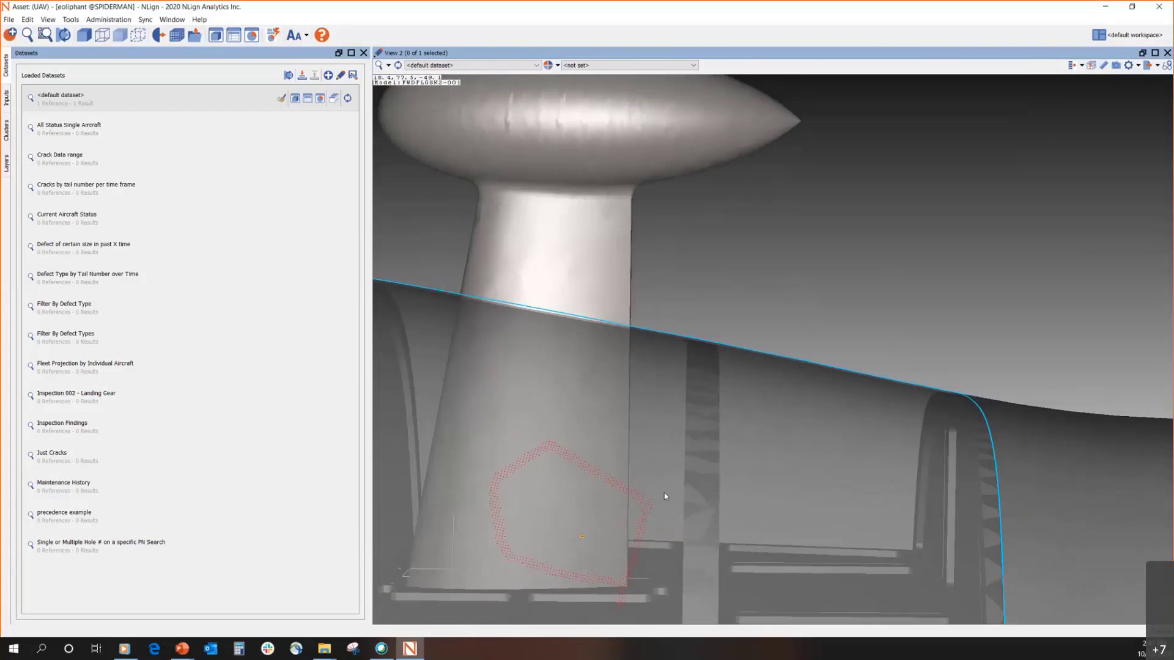
# Examine the red annotation outline at the antenna mast's foot in relation to the surrounding fuselage frames
pyautogui.scroll(-1, 664, 493)
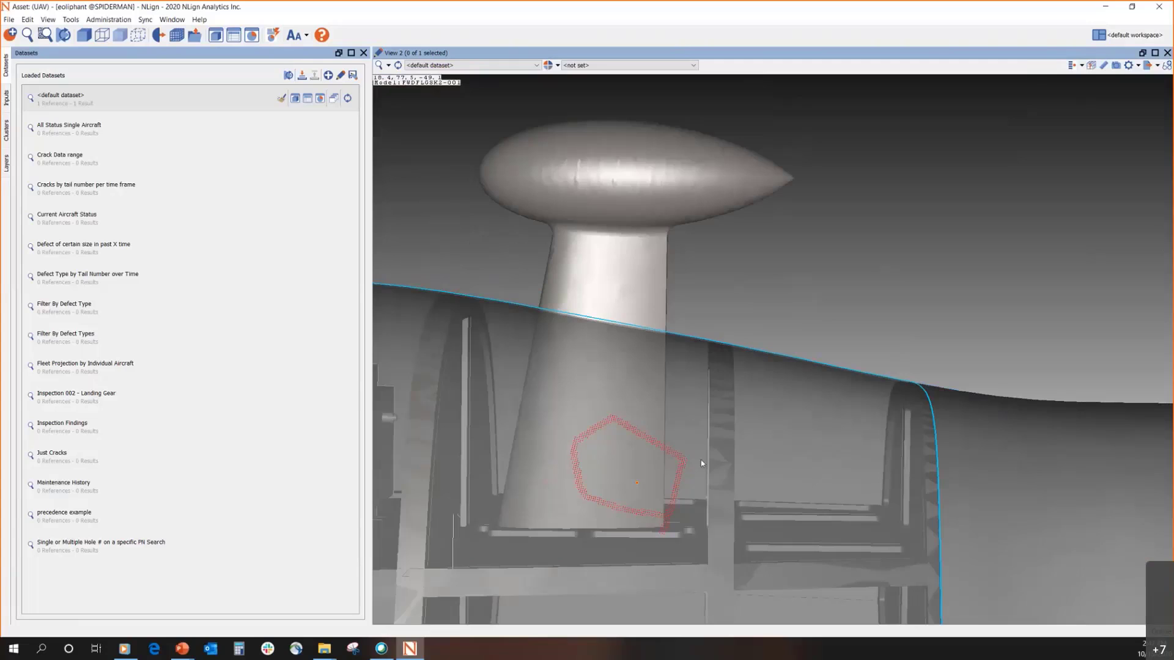
pyautogui.scroll(2, 697, 458)
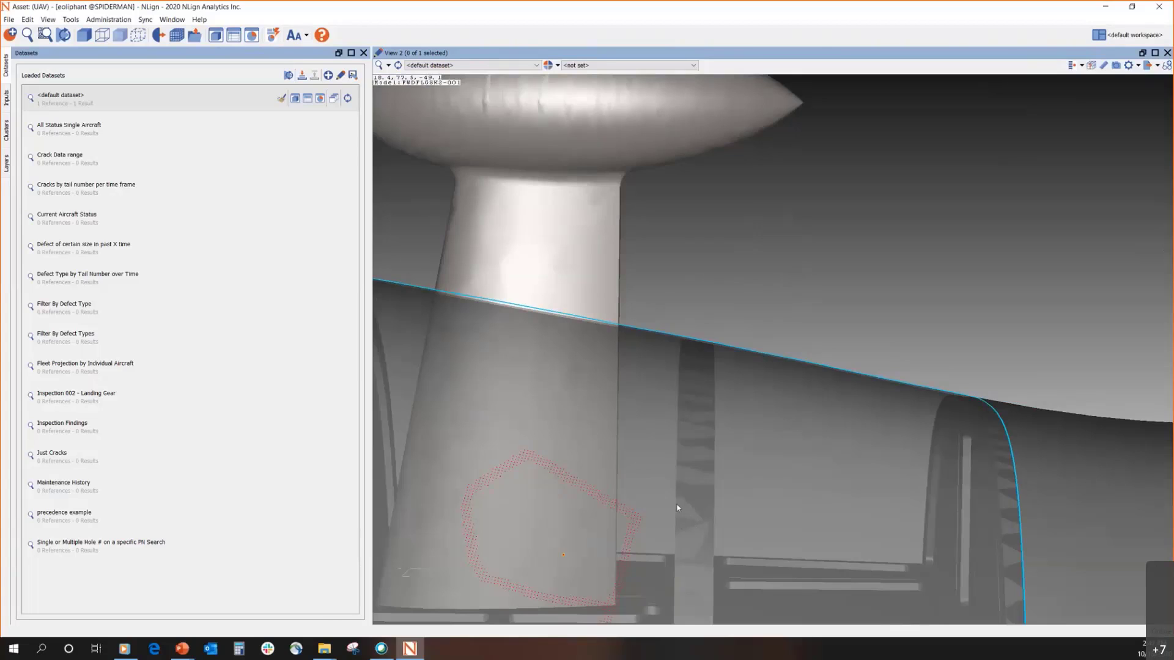
pyautogui.scroll(-1, 683, 467)
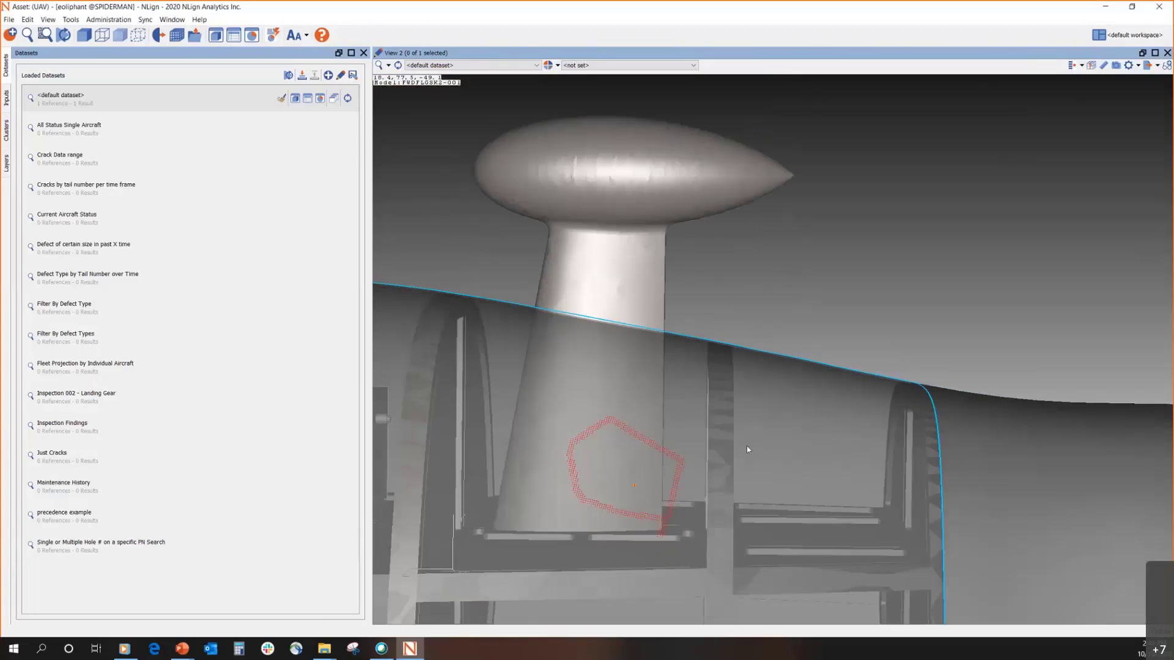
pyautogui.scroll(-1, 700, 449)
pyautogui.scroll(-1, 700, 450)
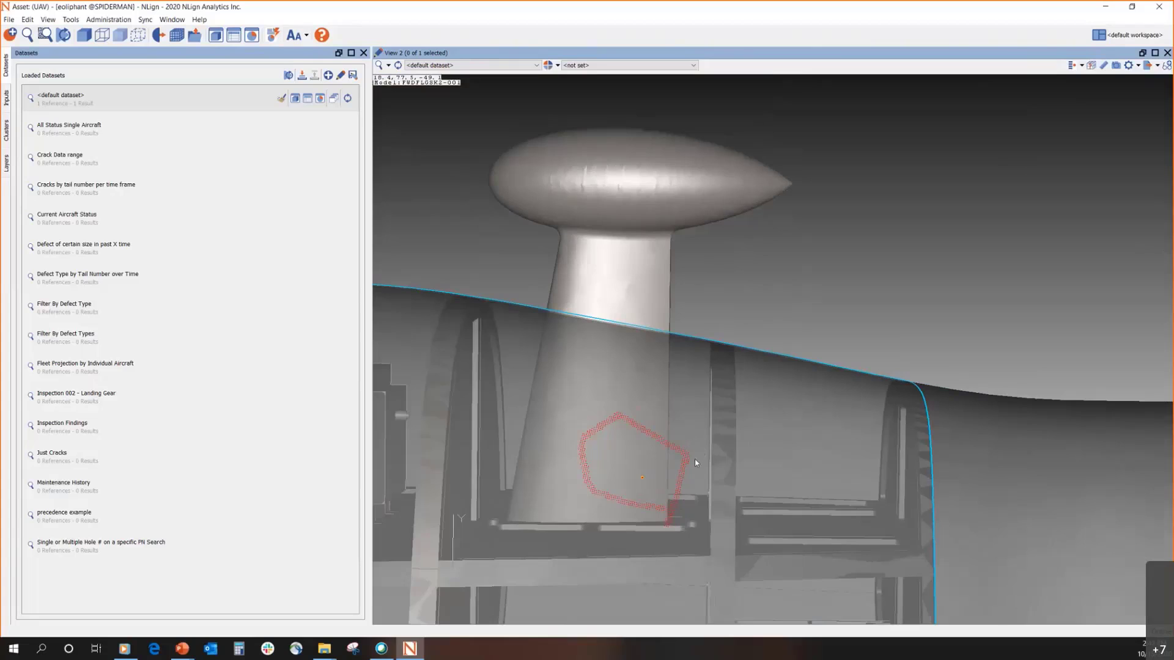
pyautogui.scroll(3, 691, 468)
pyautogui.scroll(-2, 654, 515)
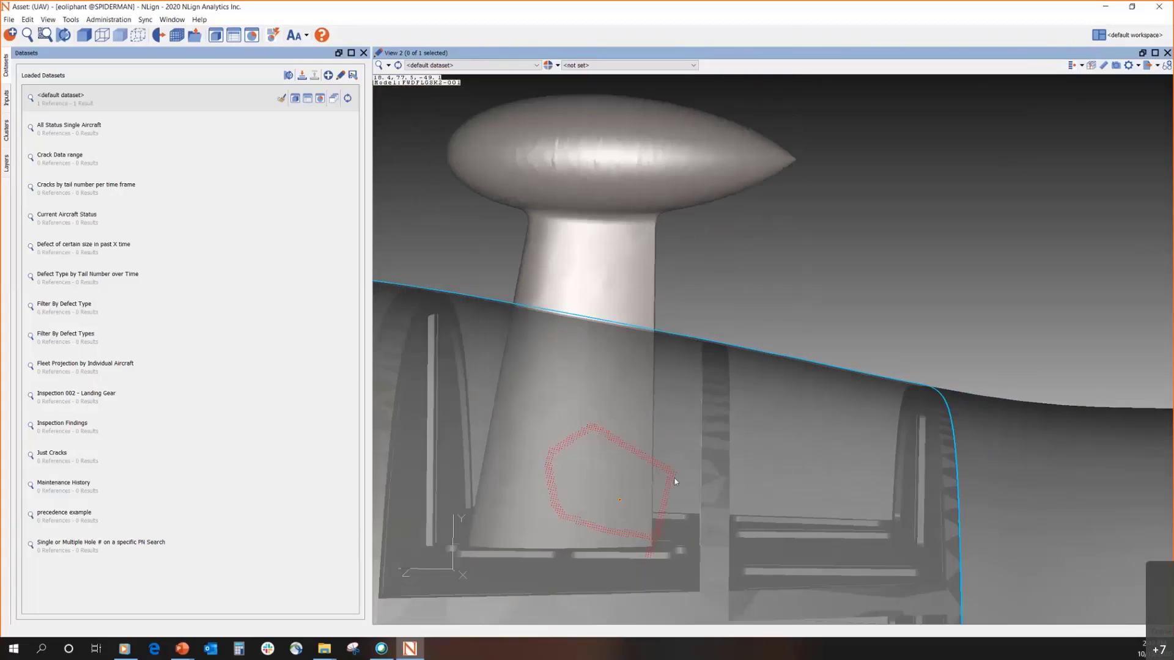
pyautogui.scroll(2, 675, 477)
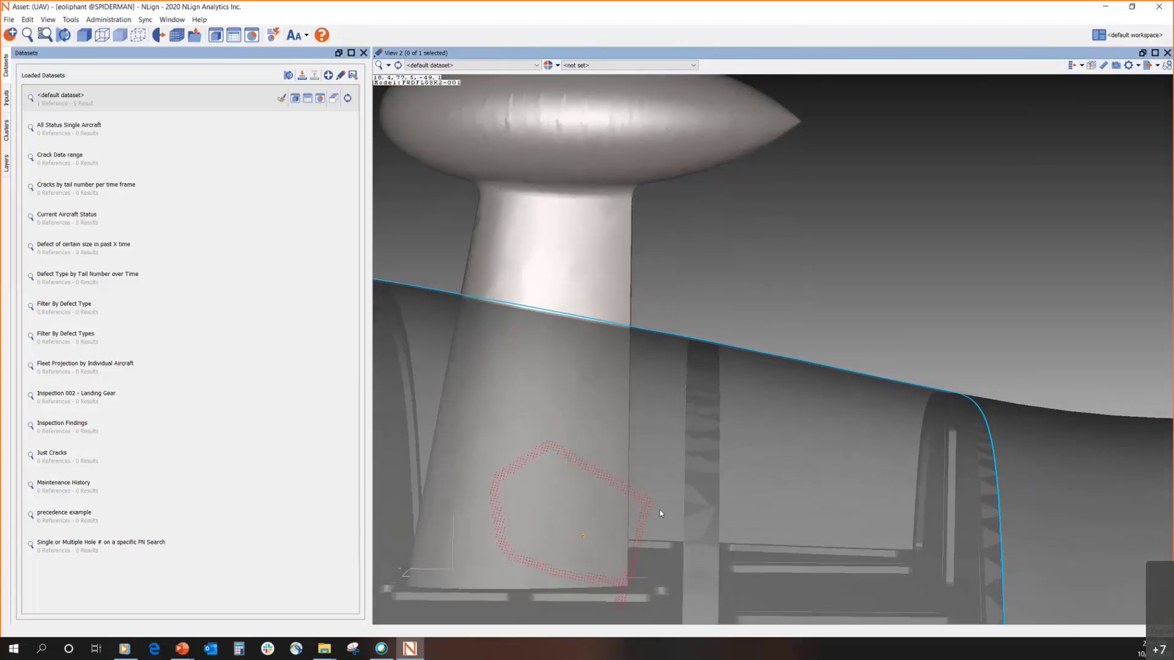
pyautogui.scroll(1, 661, 514)
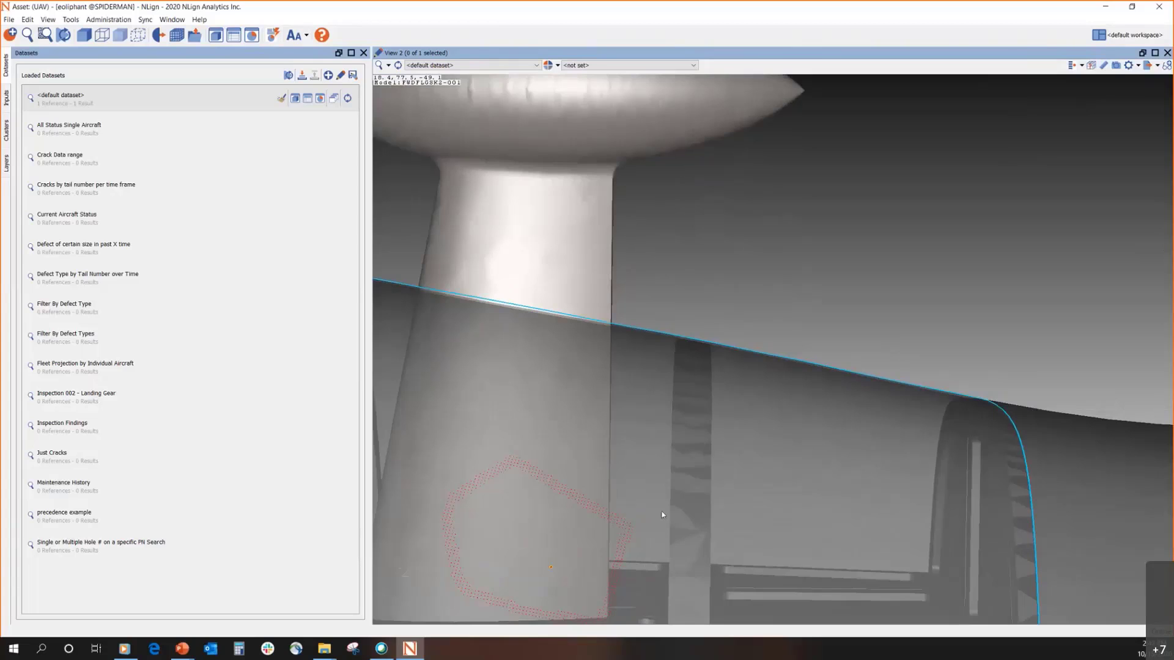
pyautogui.scroll(-2, 662, 515)
pyautogui.scroll(-2, 695, 475)
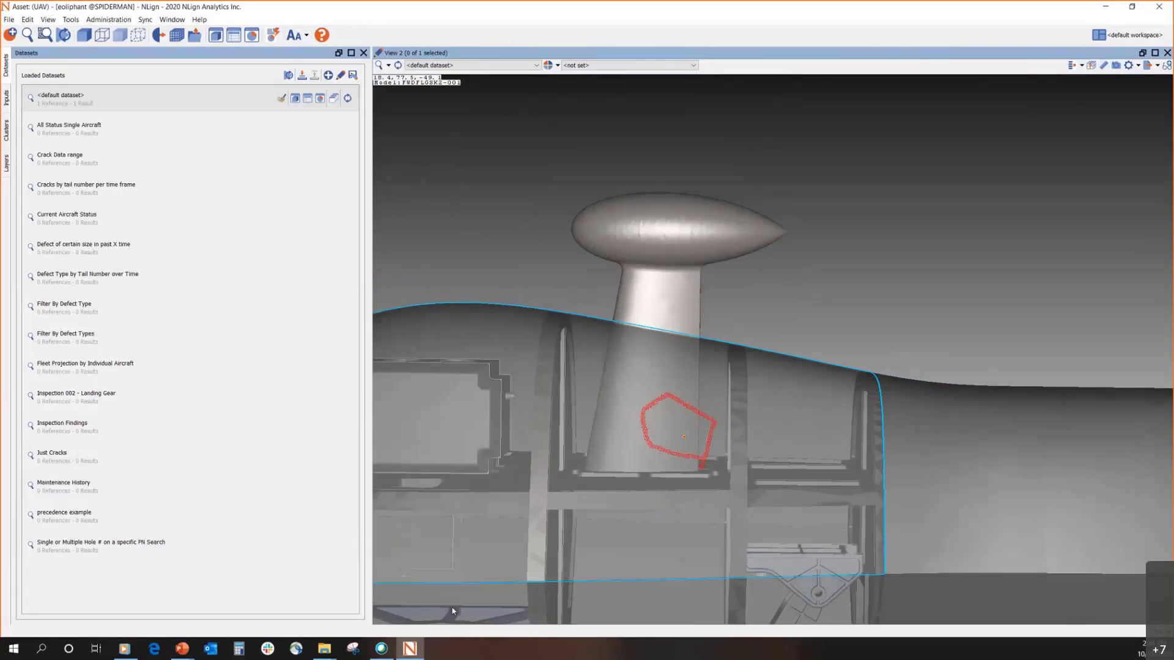
# Switch to the Intro Training Slides in PowerPoint, review the two Layers Tab slides following the Edge Distance example, and return to NLign
pyautogui.click(182, 652)
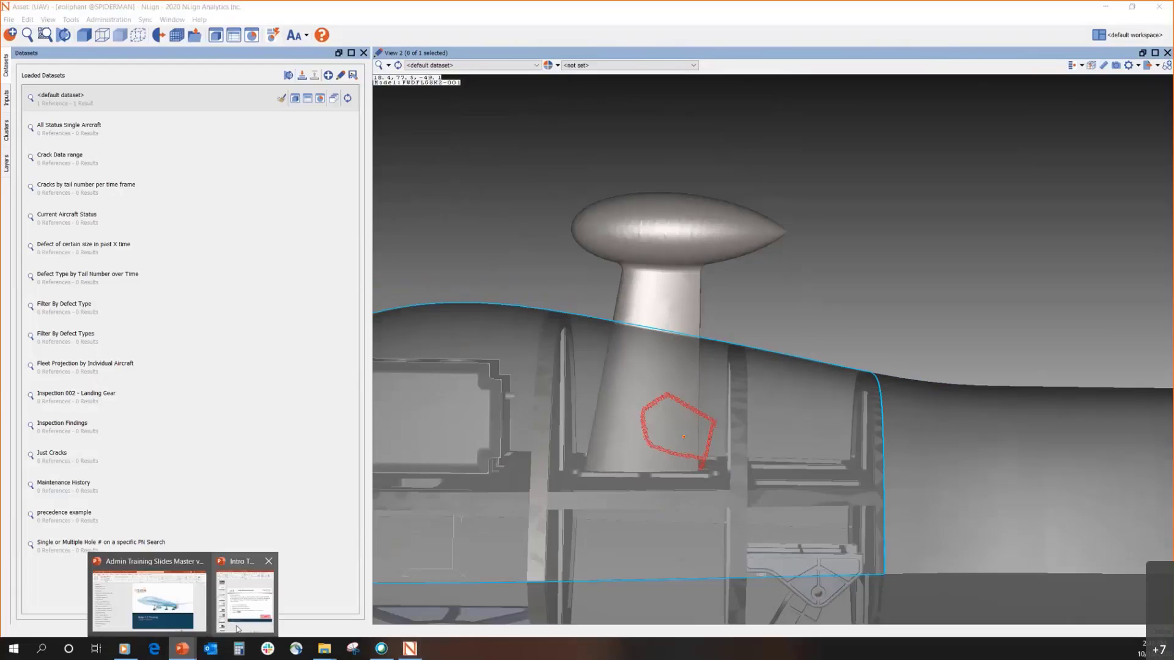
pyautogui.click(245, 599)
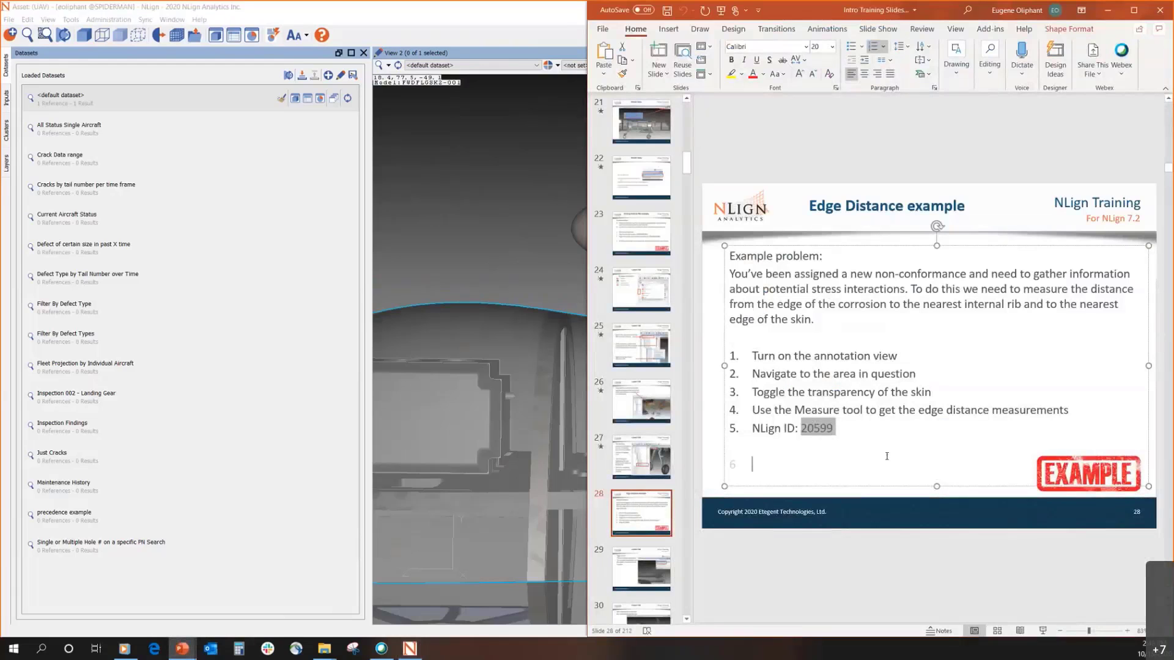
pyautogui.click(657, 500)
pyautogui.press('Down')
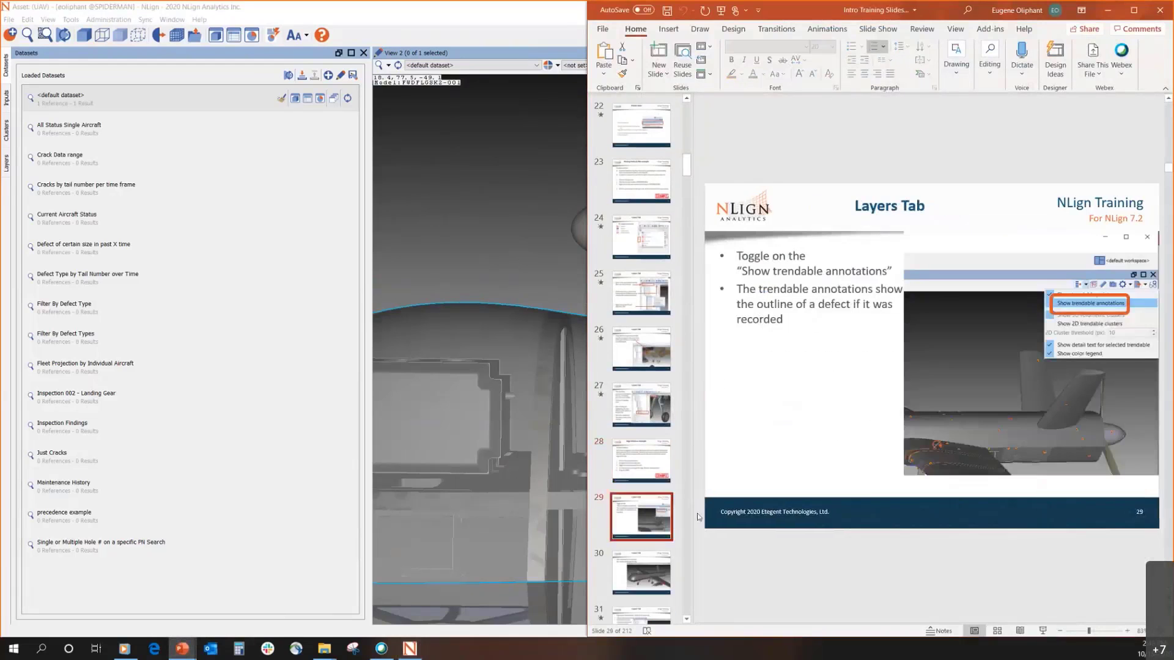
pyautogui.press('Down')
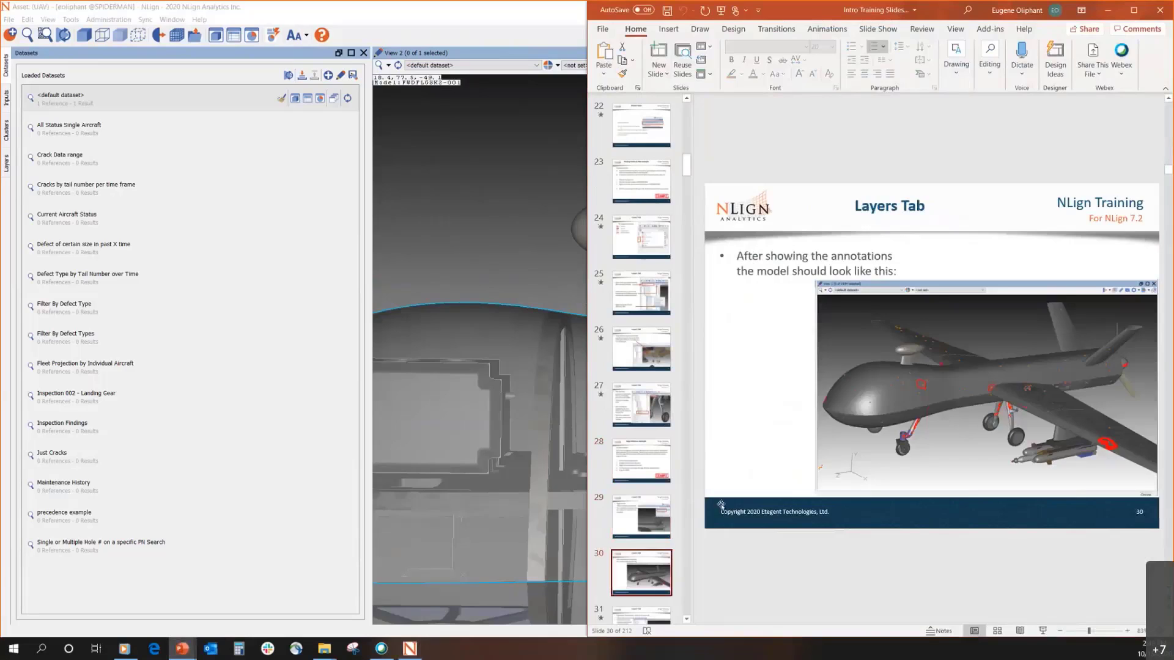
pyautogui.click(530, 217)
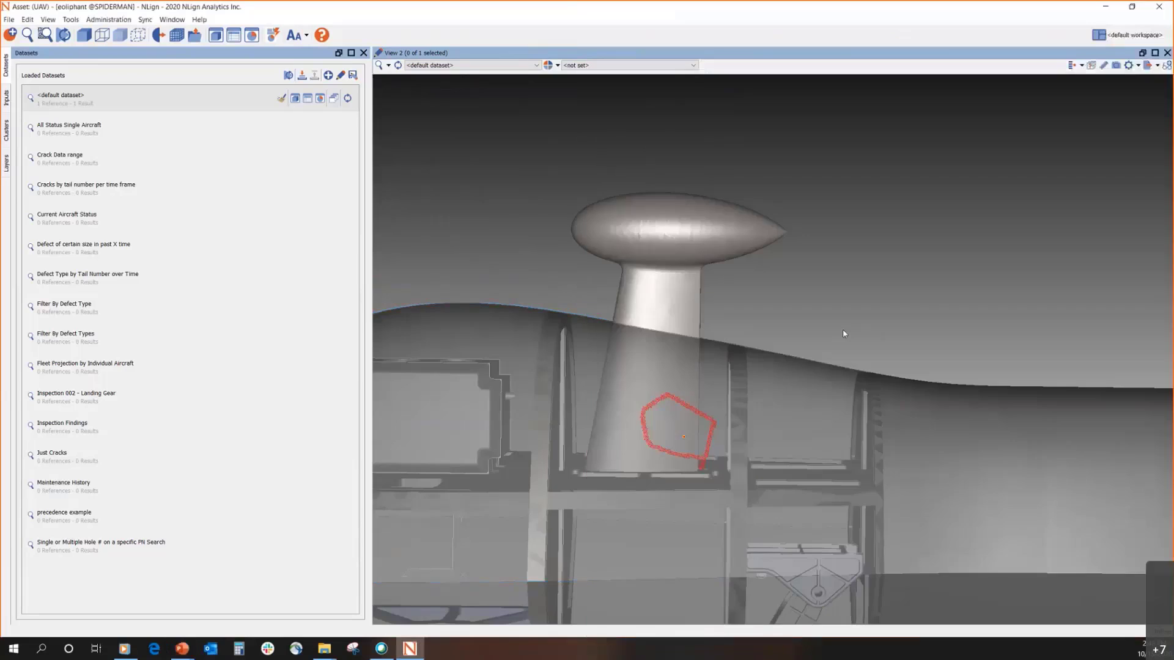
# Remove the ID = 20599 filter from the default dataset and rerun the query
pyautogui.scroll(-1, 843, 329)
pyautogui.scroll(-3, 758, 422)
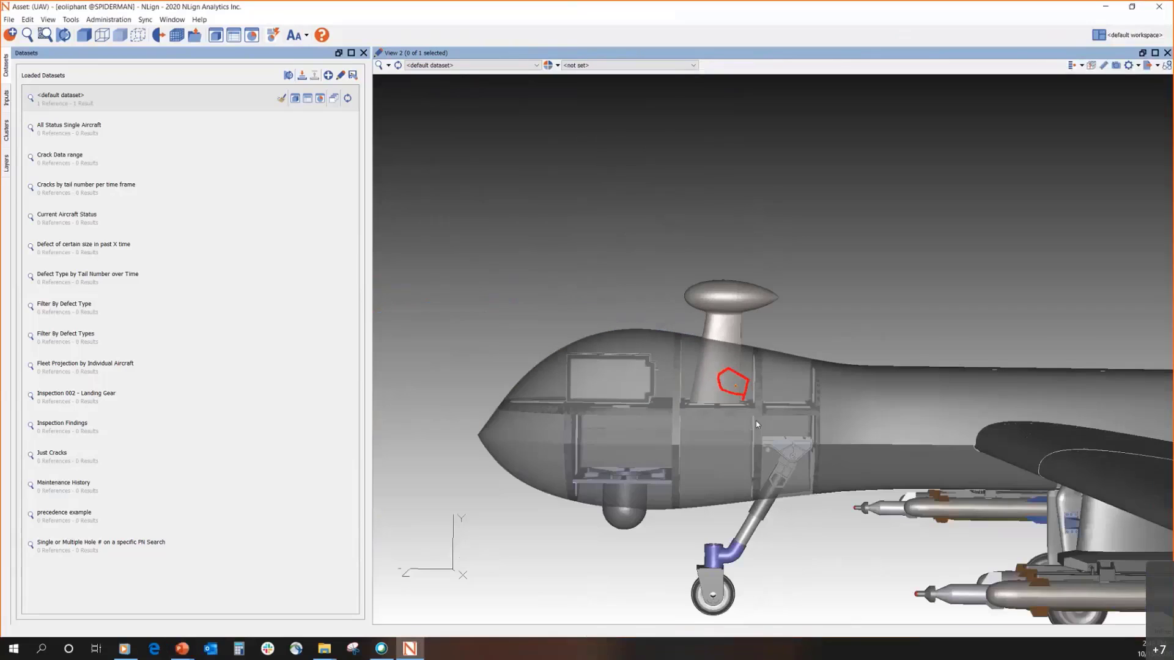
pyautogui.moveTo(756, 421); pyautogui.dragTo(907, 414)
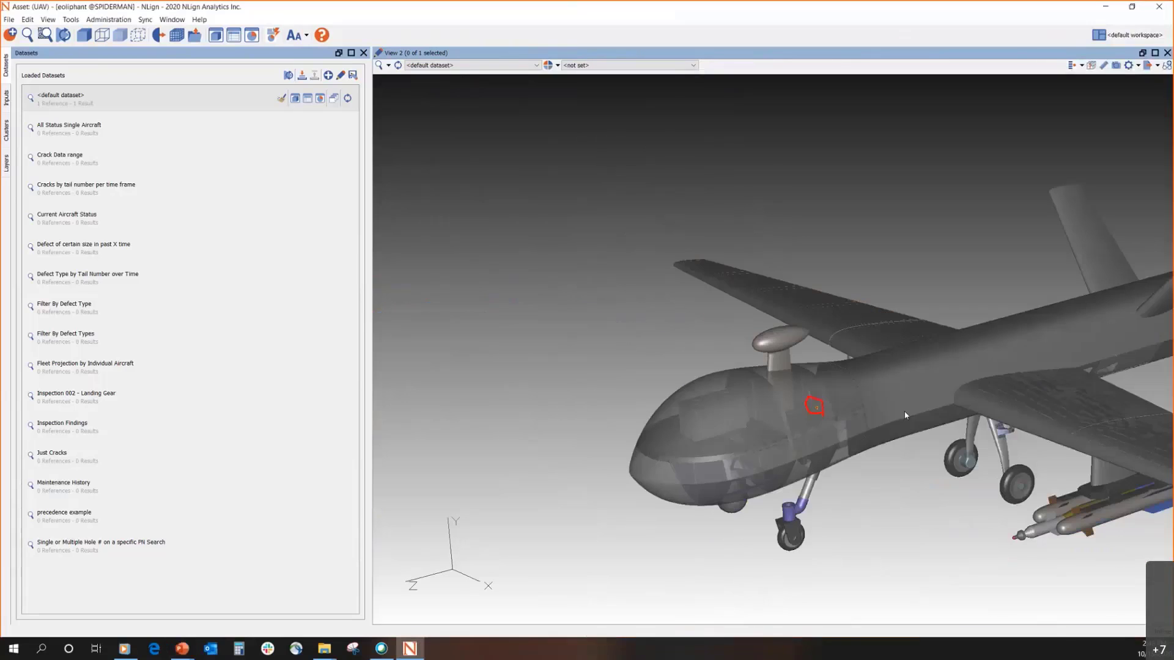
pyautogui.scroll(3, 905, 414)
pyautogui.moveTo(789, 413); pyautogui.dragTo(689, 411, button='middle')
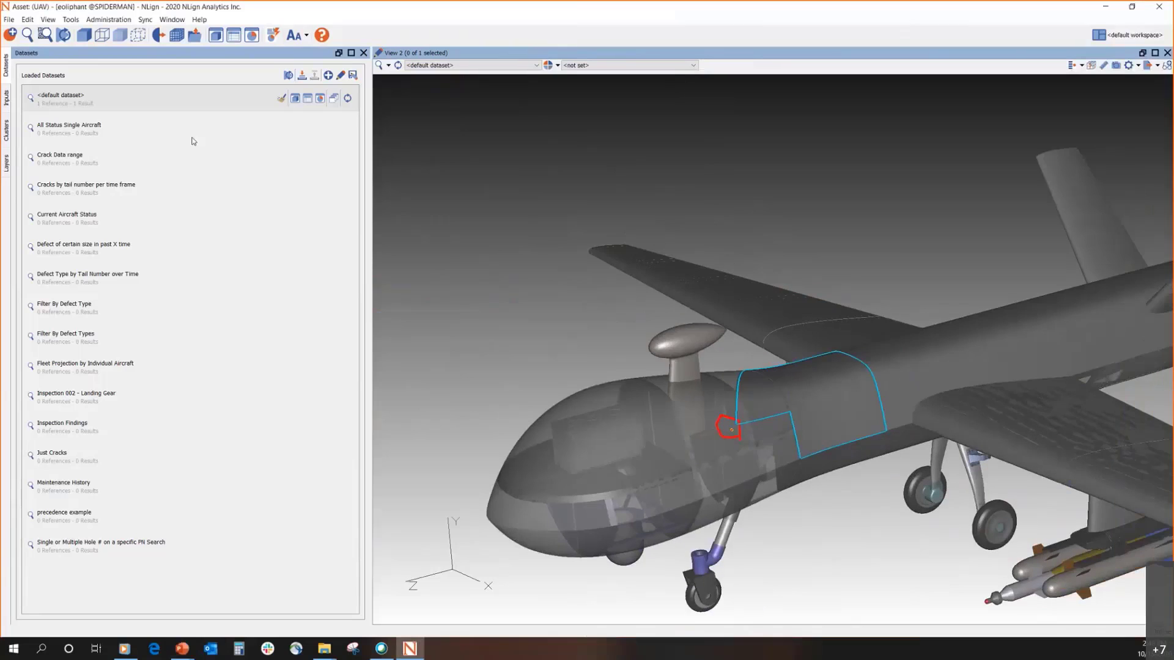
pyautogui.doubleClick(141, 97)
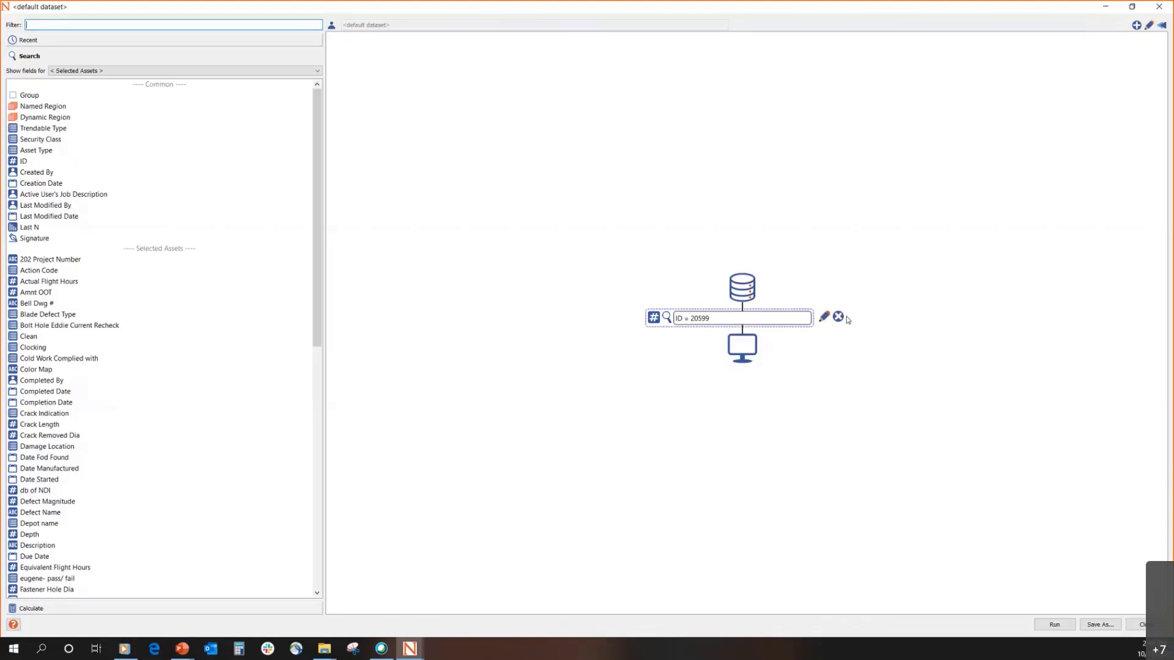
pyautogui.click(838, 317)
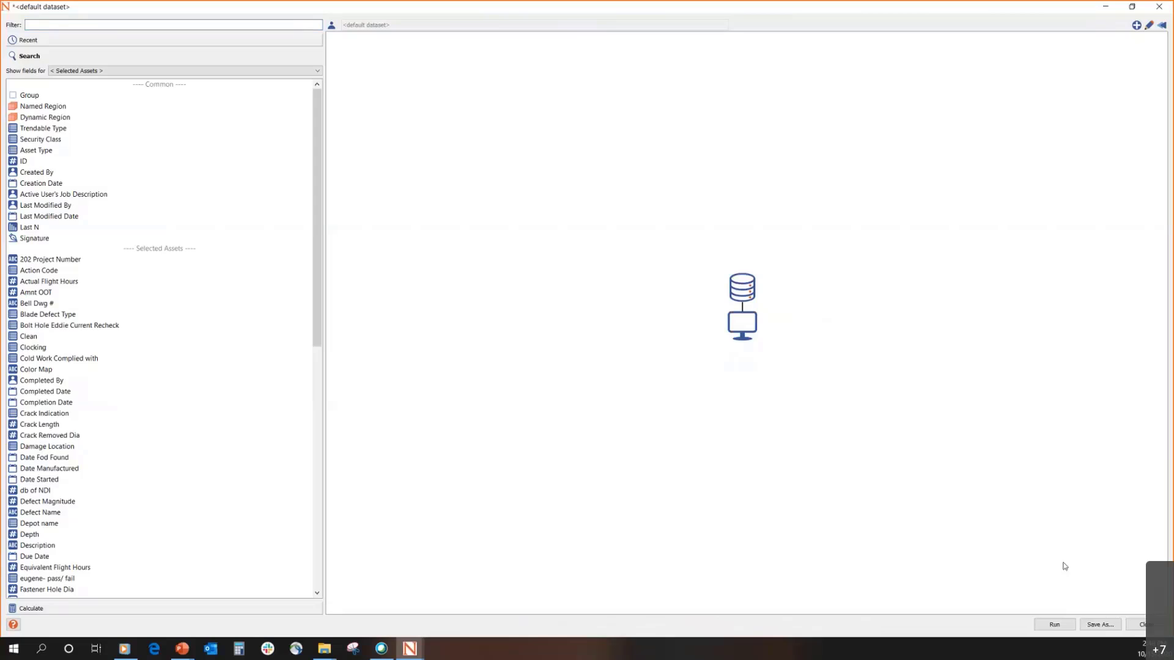
pyautogui.click(1046, 628)
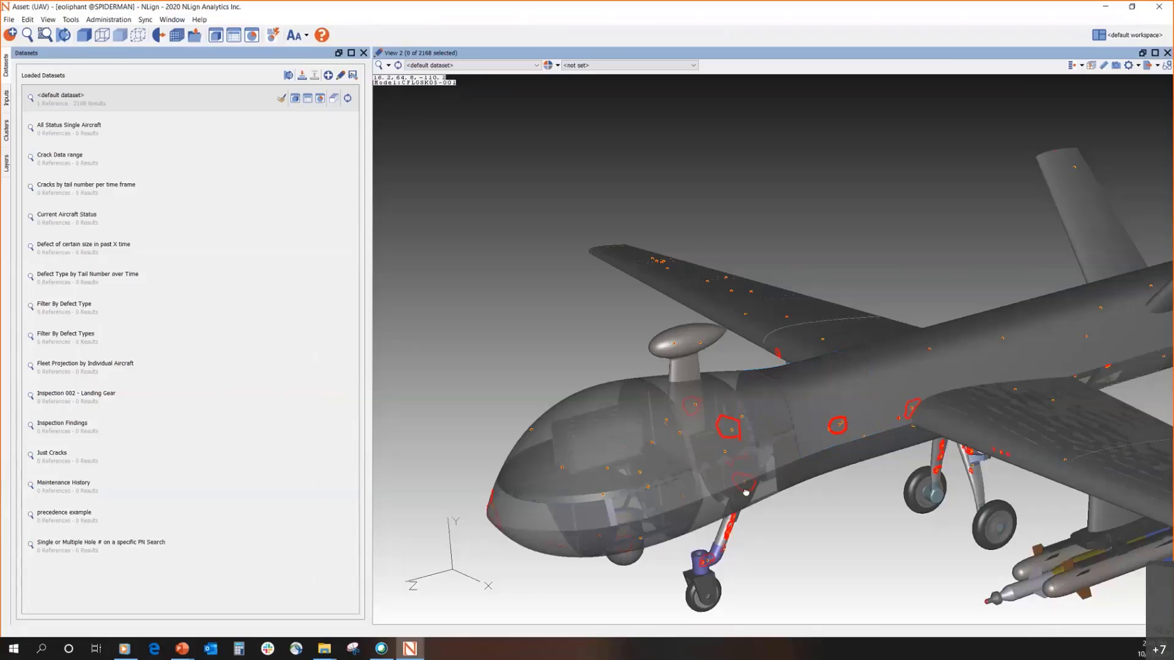
# Examine the trendable annotations across the UAV and around the blue bracket on the main landing gear strut
pyautogui.moveTo(746, 492); pyautogui.dragTo(749, 469)
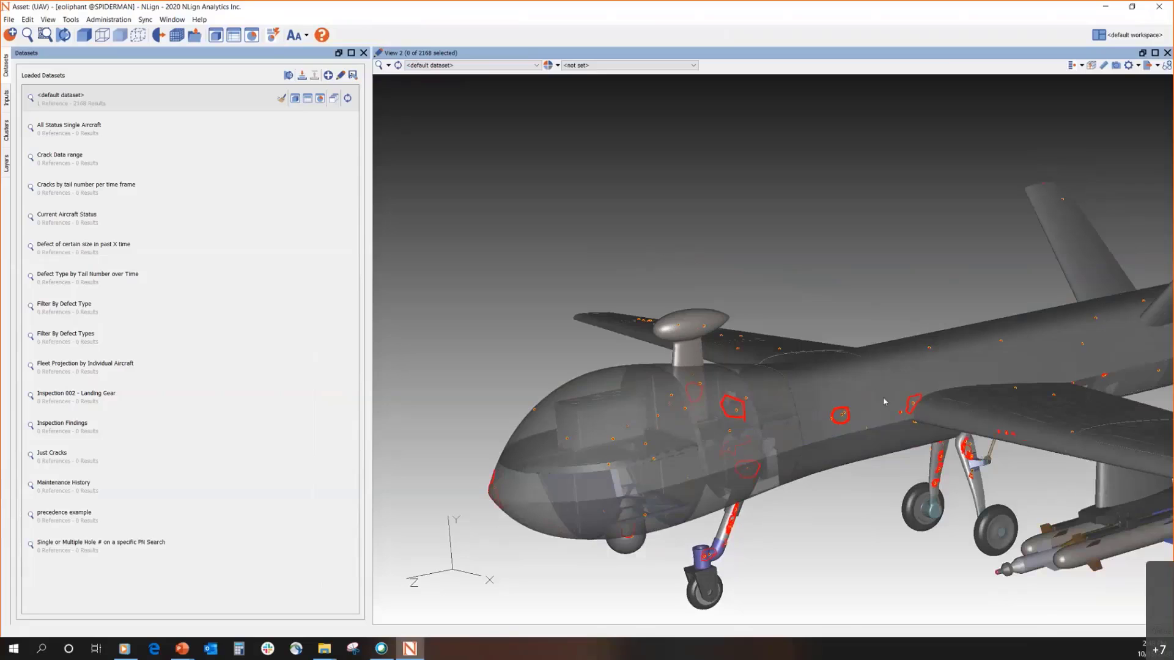
pyautogui.moveTo(908, 471); pyautogui.dragTo(899, 422)
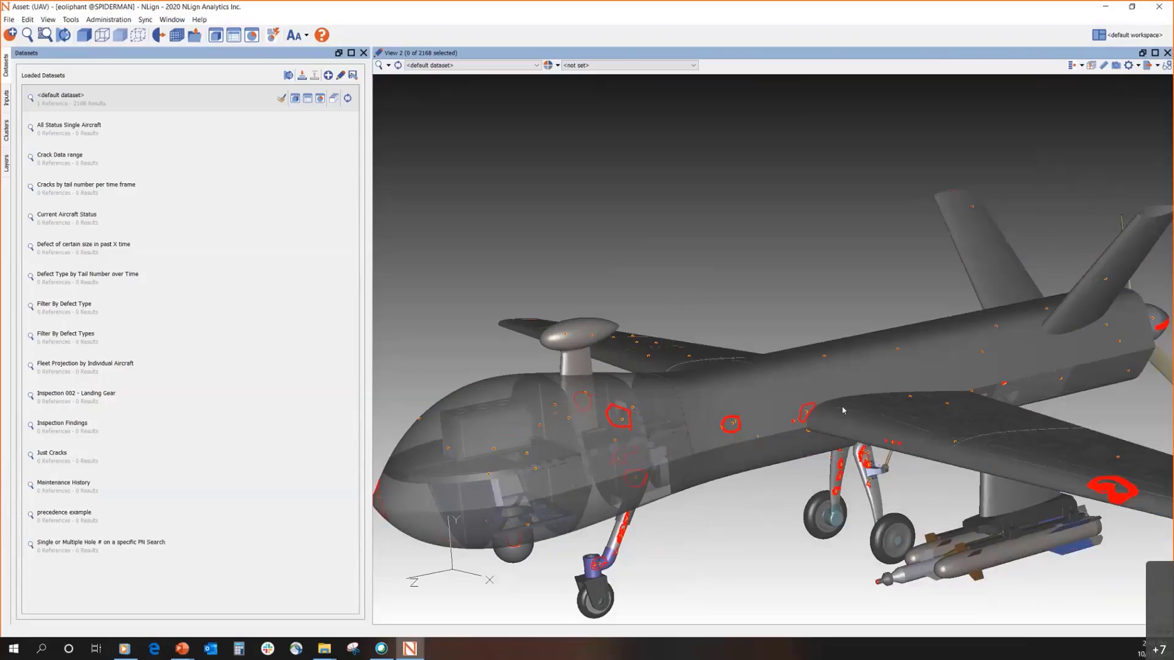
pyautogui.moveTo(986, 411); pyautogui.dragTo(683, 432, button='middle')
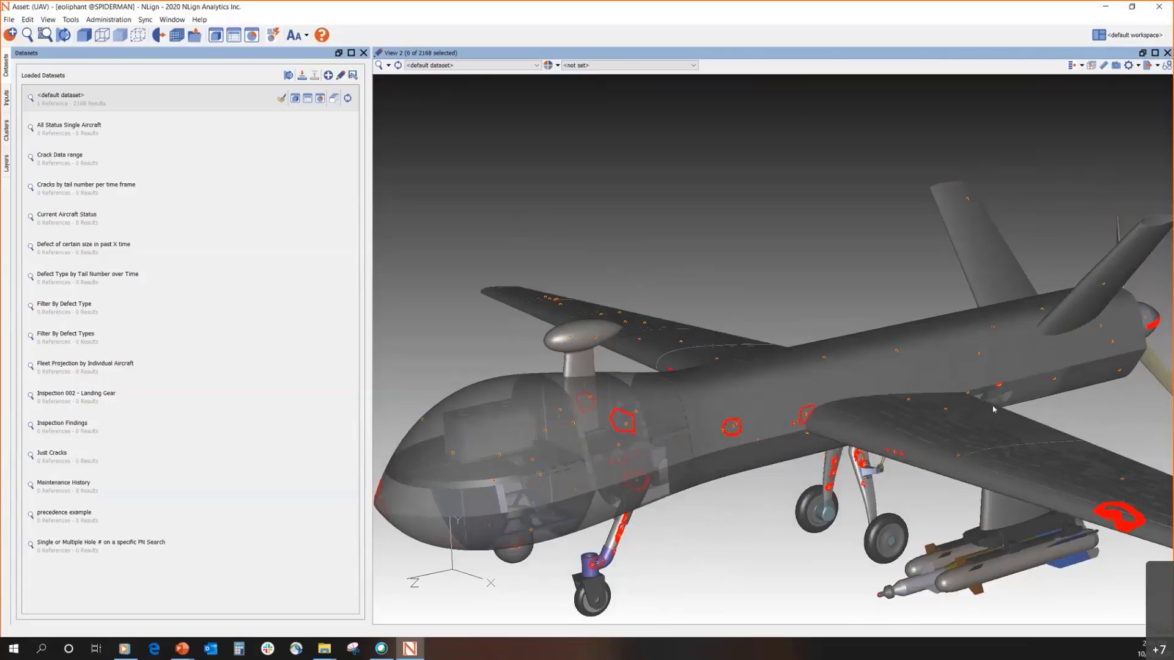
pyautogui.moveTo(994, 409); pyautogui.dragTo(873, 481, button='middle')
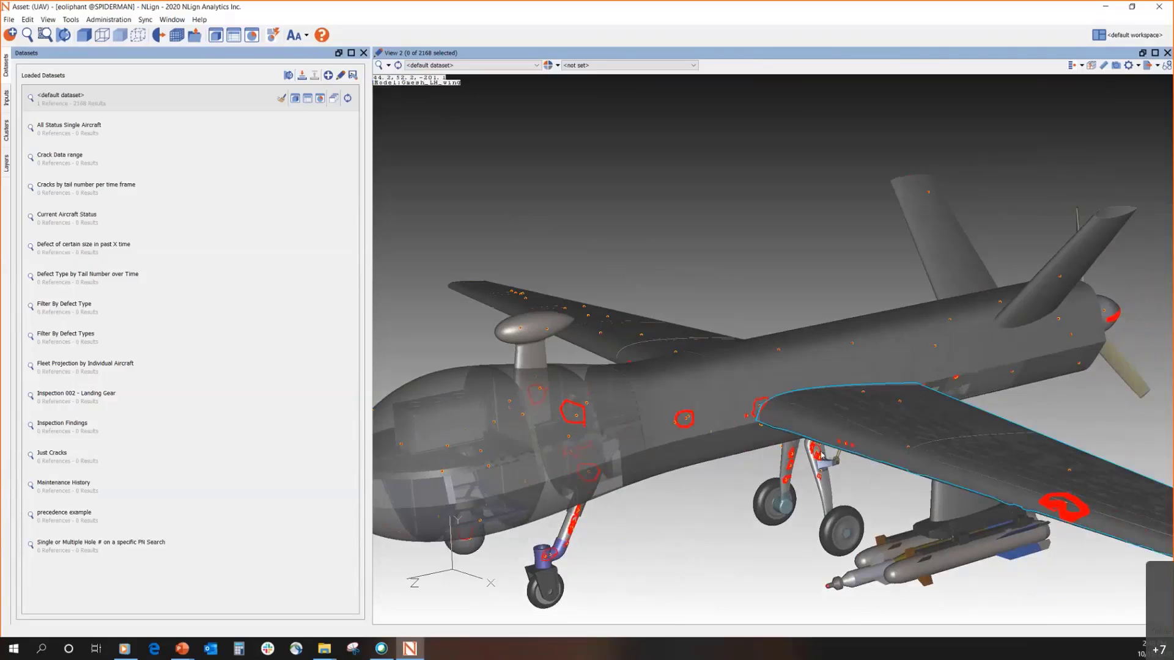
pyautogui.scroll(5, 822, 455)
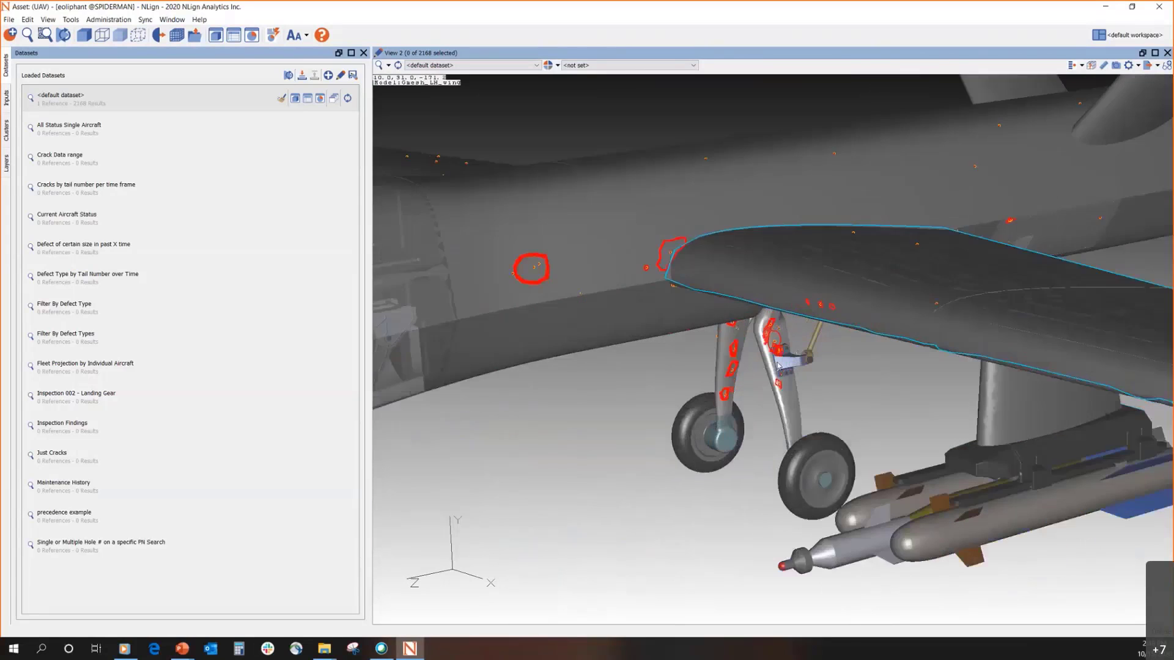
pyautogui.scroll(4, 778, 365)
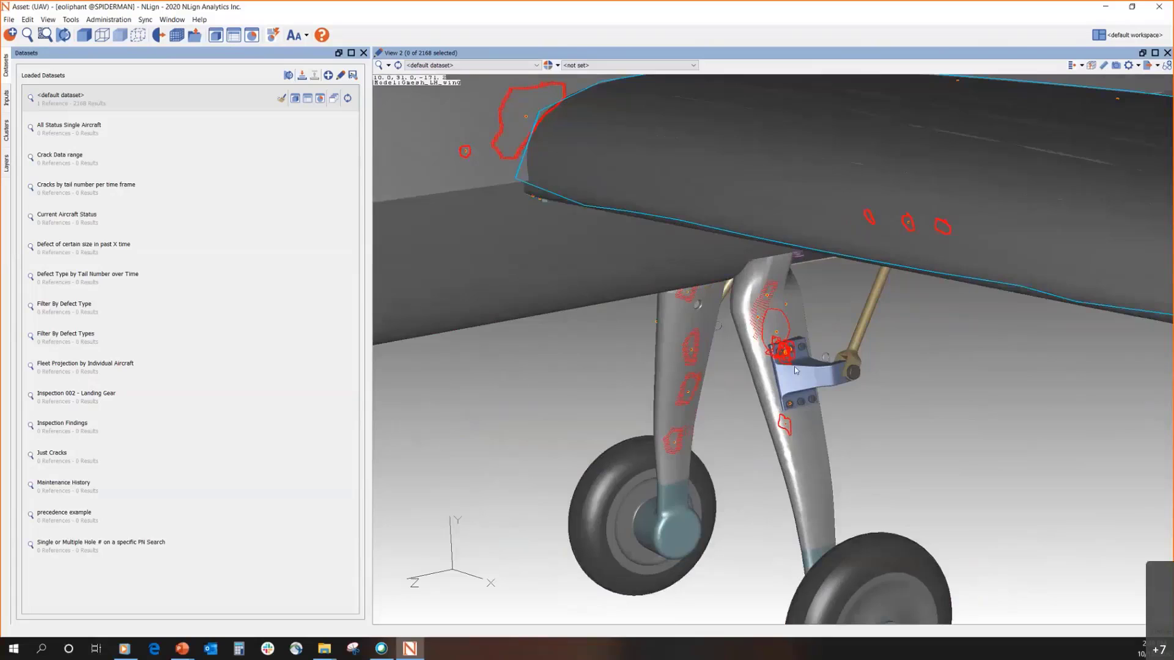
pyautogui.scroll(5, 794, 366)
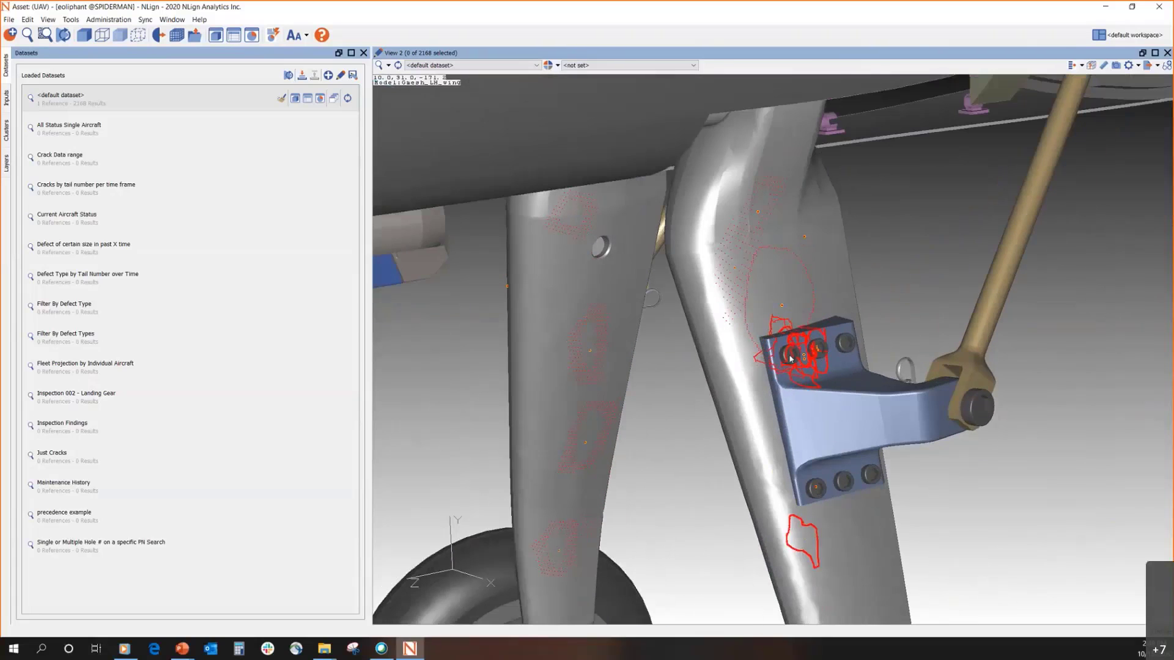
pyautogui.scroll(-2, 791, 359)
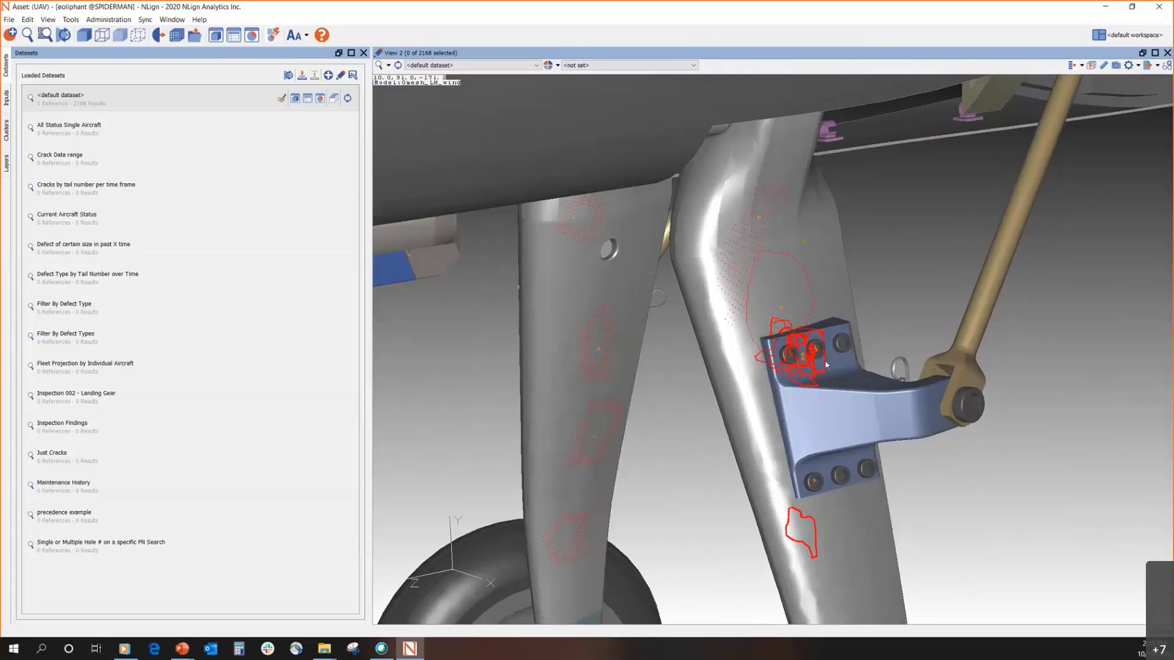
# Hide the trendable annotations, toggling the trendable points off and back on, and view the points over the whole UAV
pyautogui.click(1081, 65)
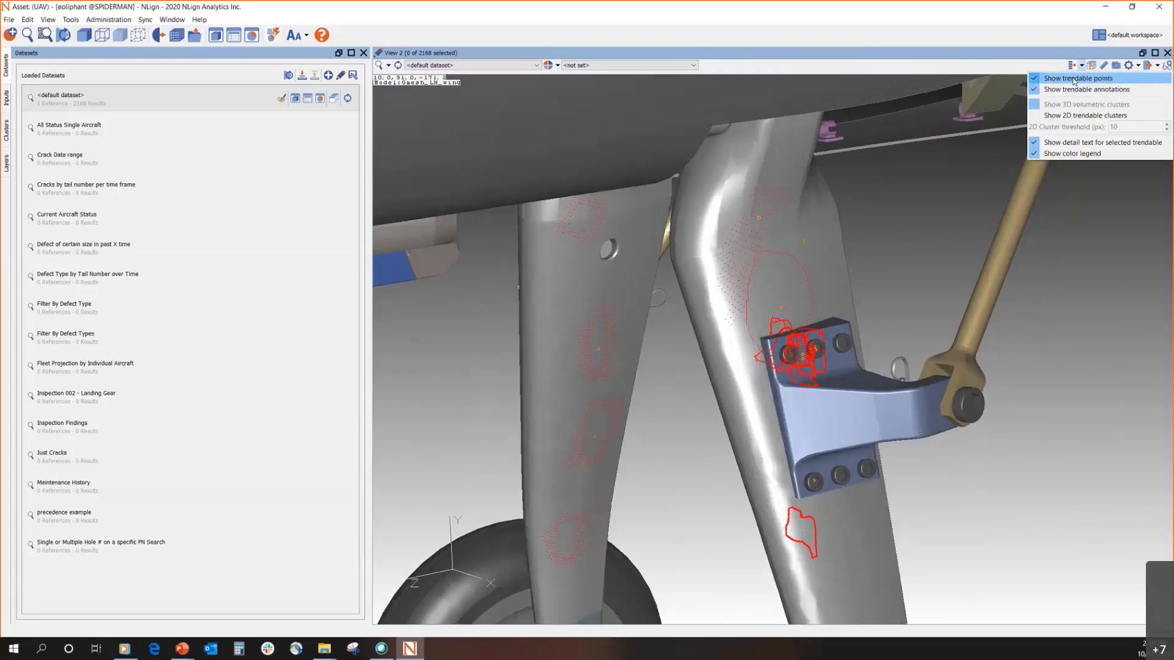
pyautogui.click(911, 267)
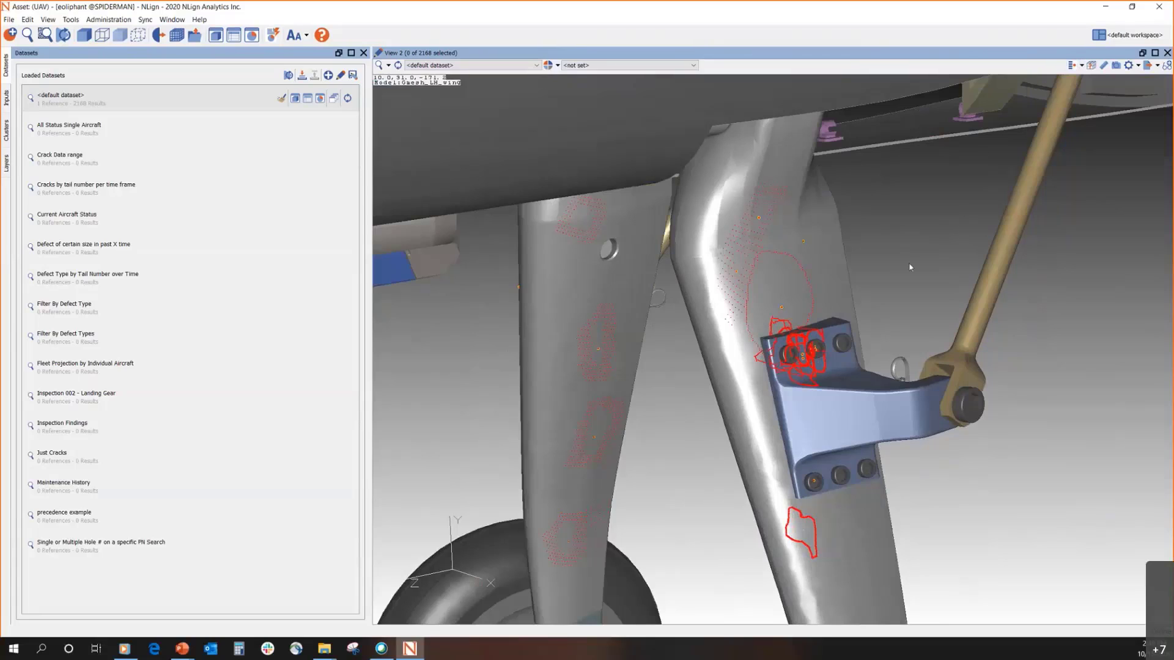
pyautogui.click(1081, 66)
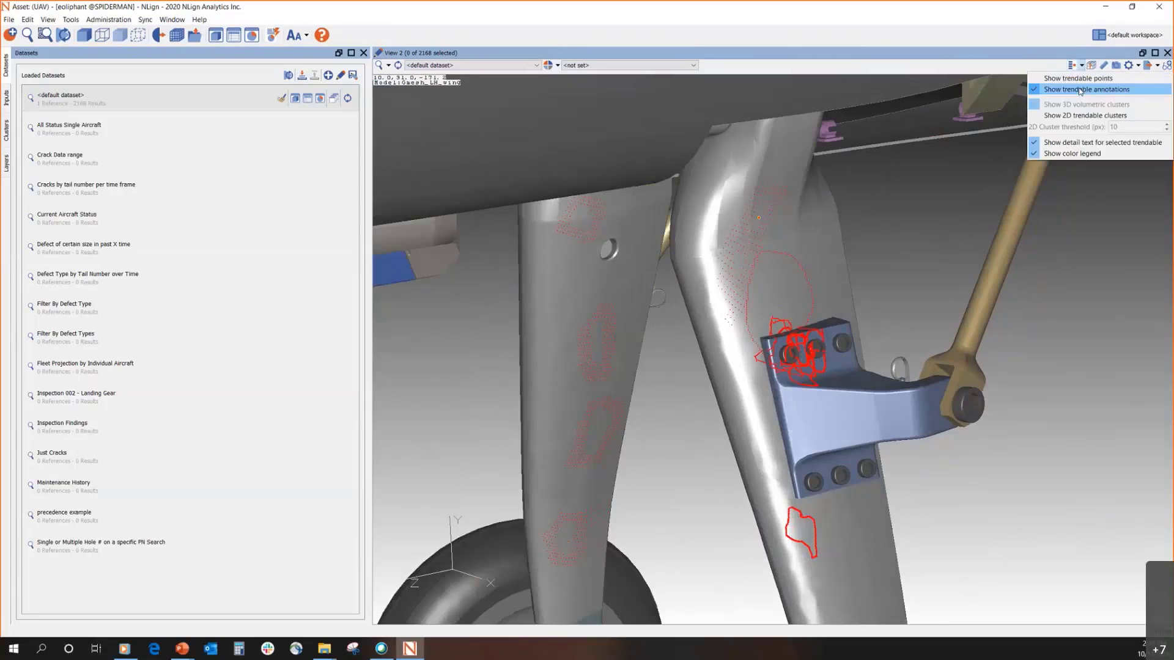
pyautogui.click(1080, 90)
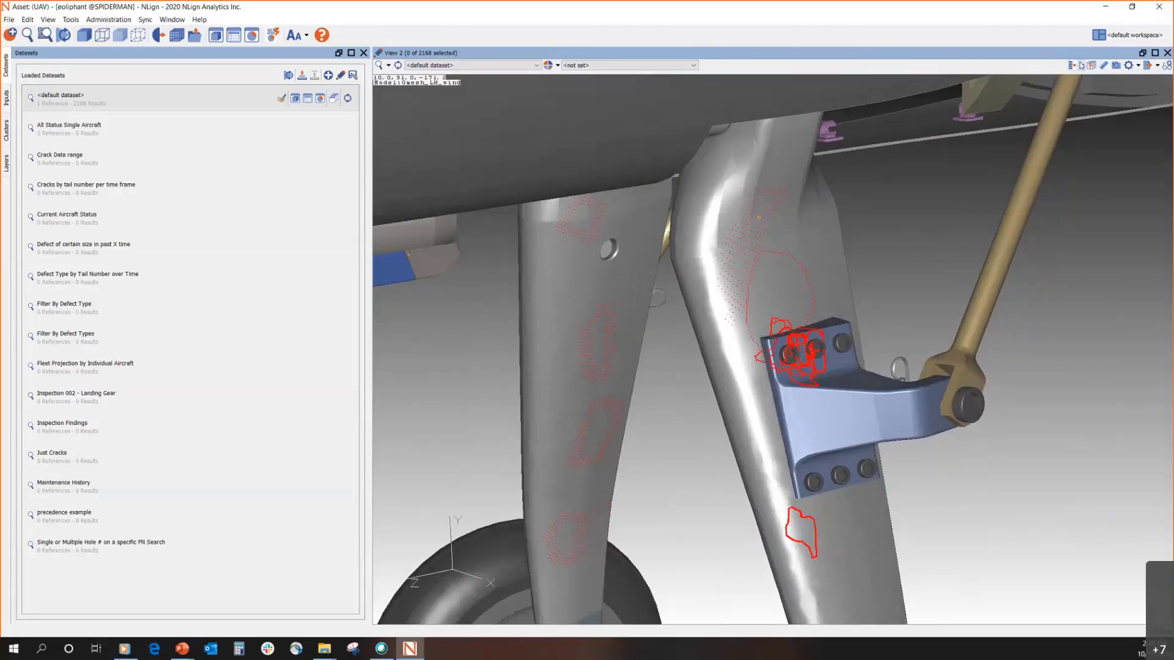
pyautogui.click(1082, 65)
pyautogui.click(1080, 79)
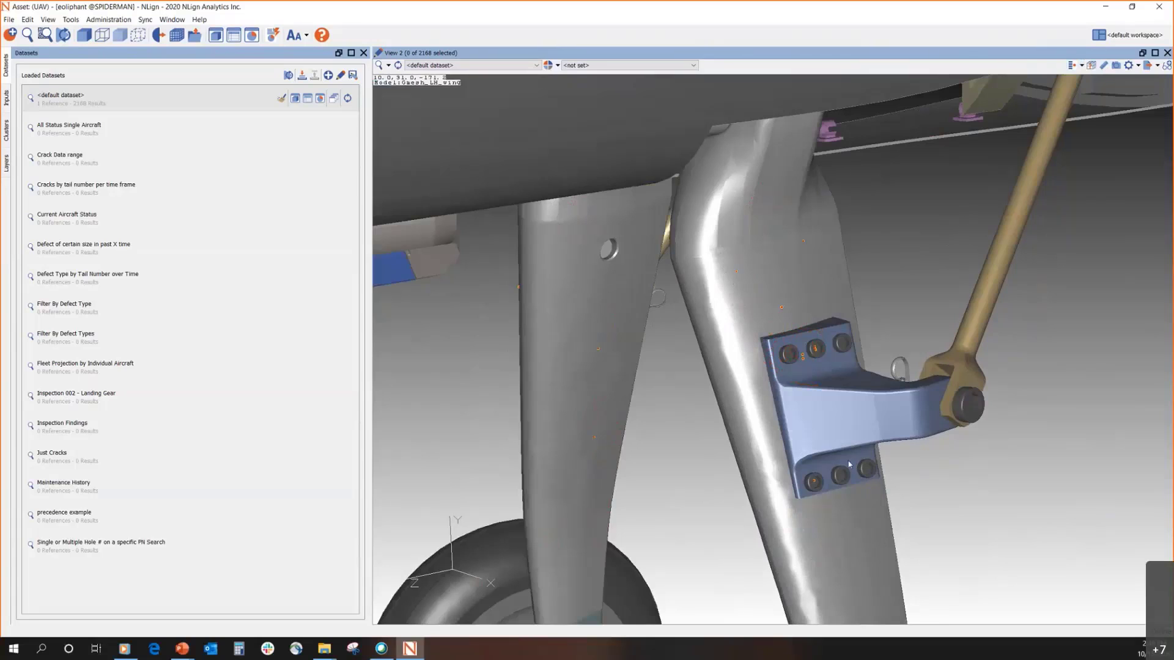
pyautogui.scroll(-3, 782, 234)
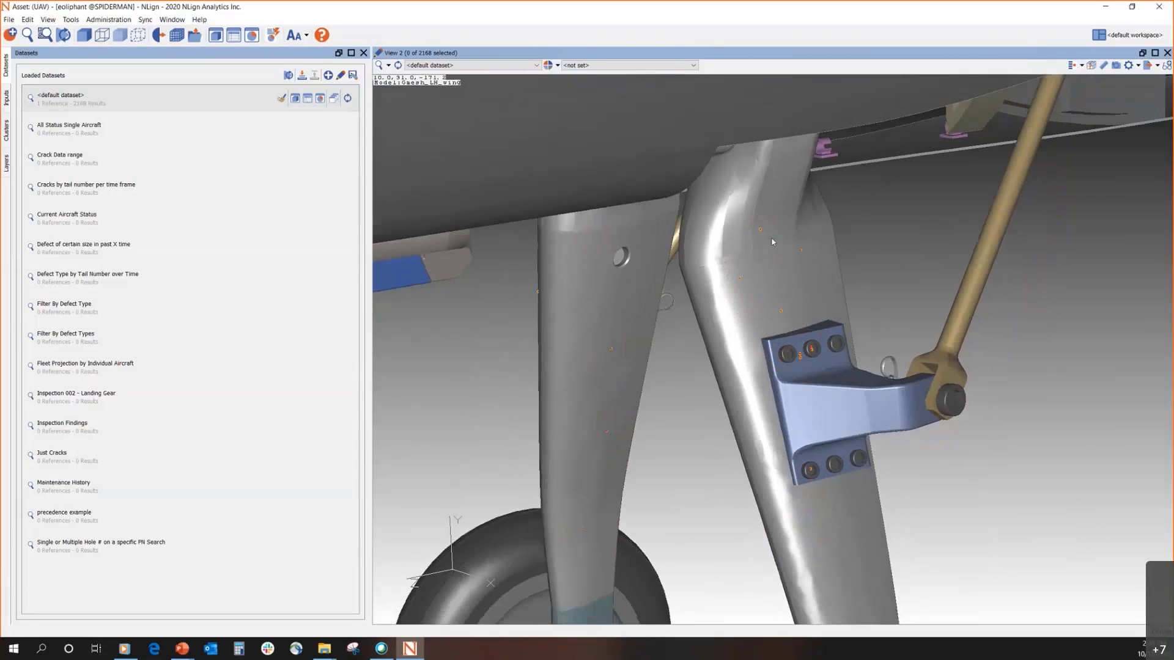
pyautogui.scroll(-3, 698, 231)
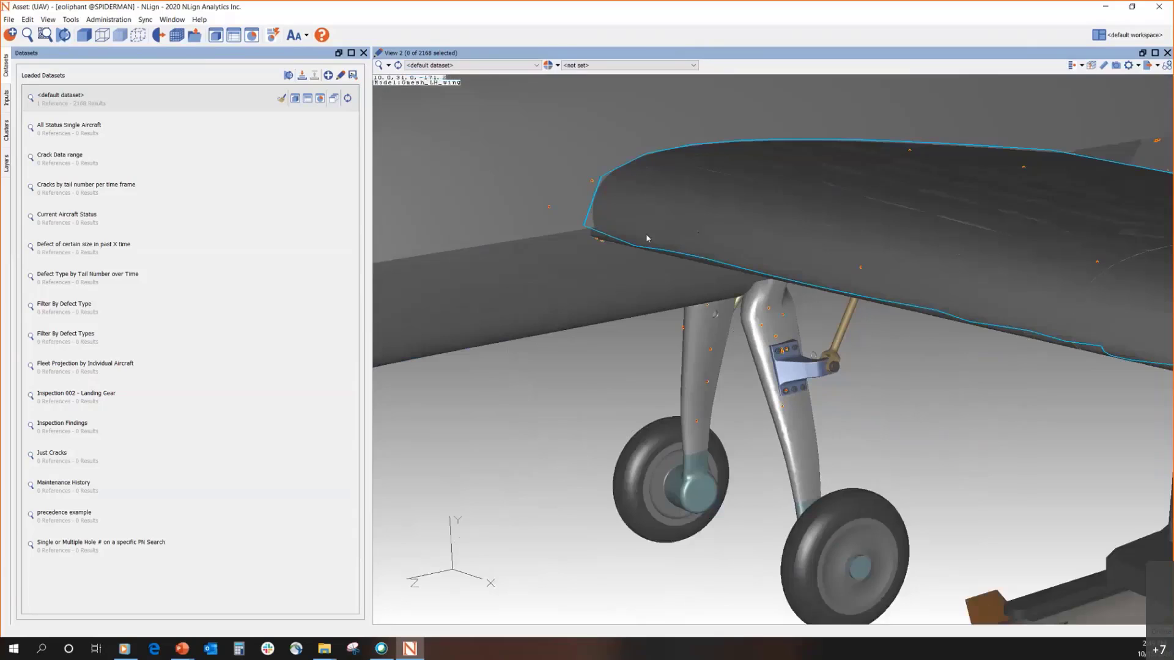
pyautogui.scroll(-8, 646, 233)
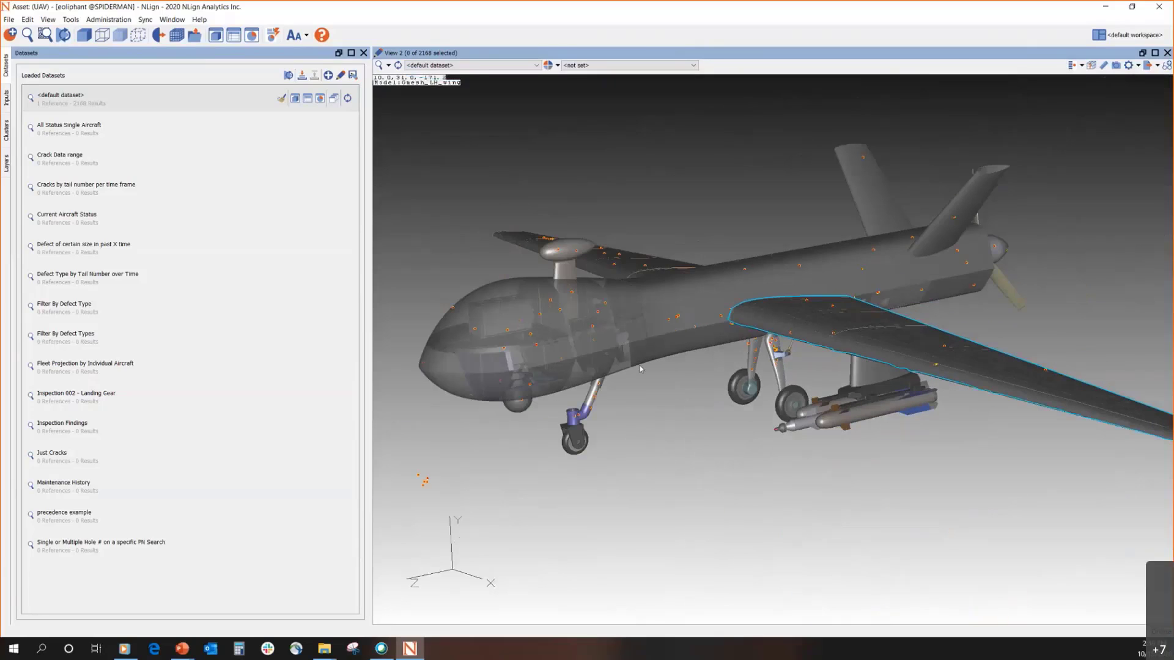
# Switch to the Intro Training Slides in PowerPoint, review the Layers Tab slides from 31 to 36, and return to NLign
pyautogui.moveTo(640, 370); pyautogui.dragTo(687, 368, button='middle')
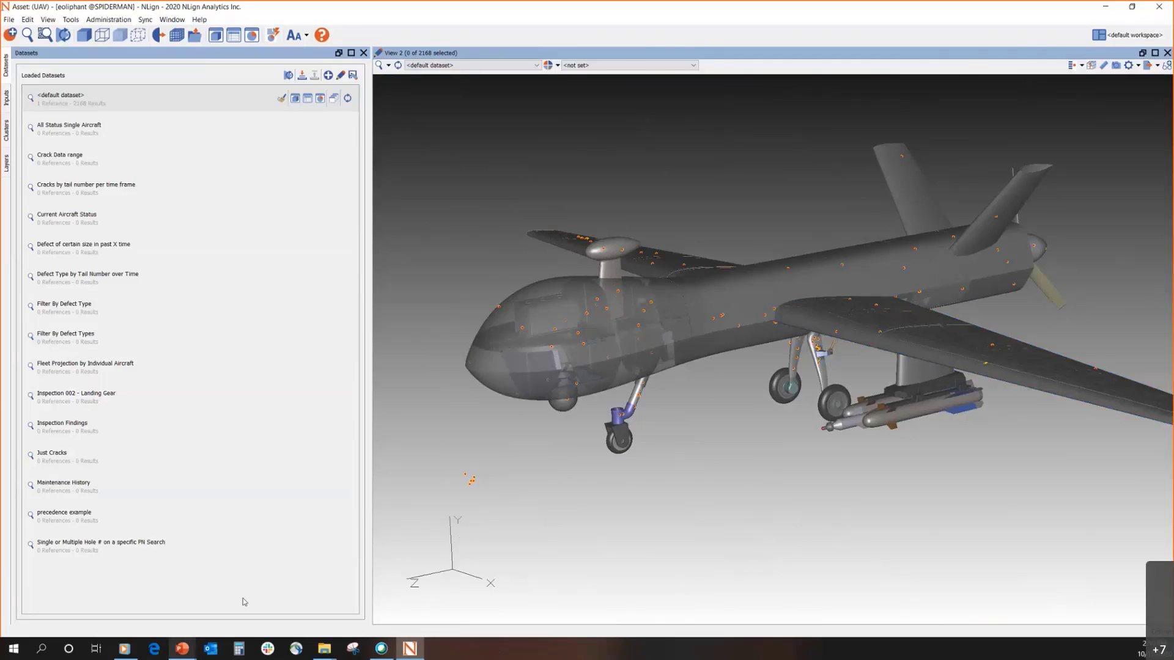
pyautogui.hotkey('alt', 'Tab')
pyautogui.click(631, 512)
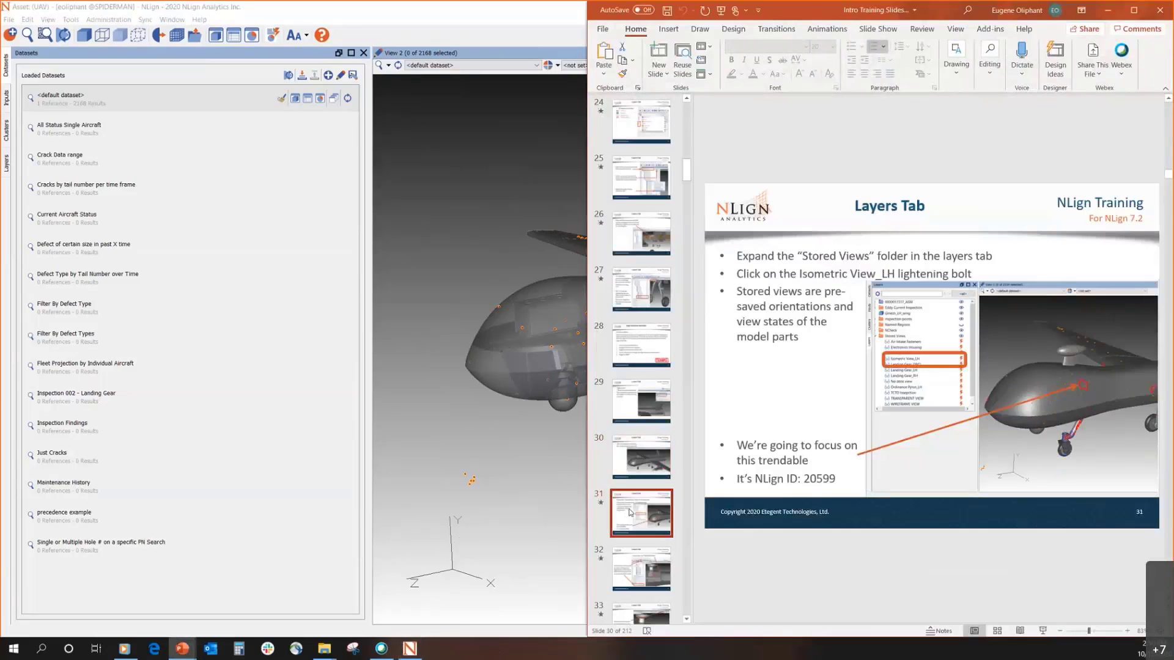
pyautogui.press('Down')
pyautogui.press('Down')
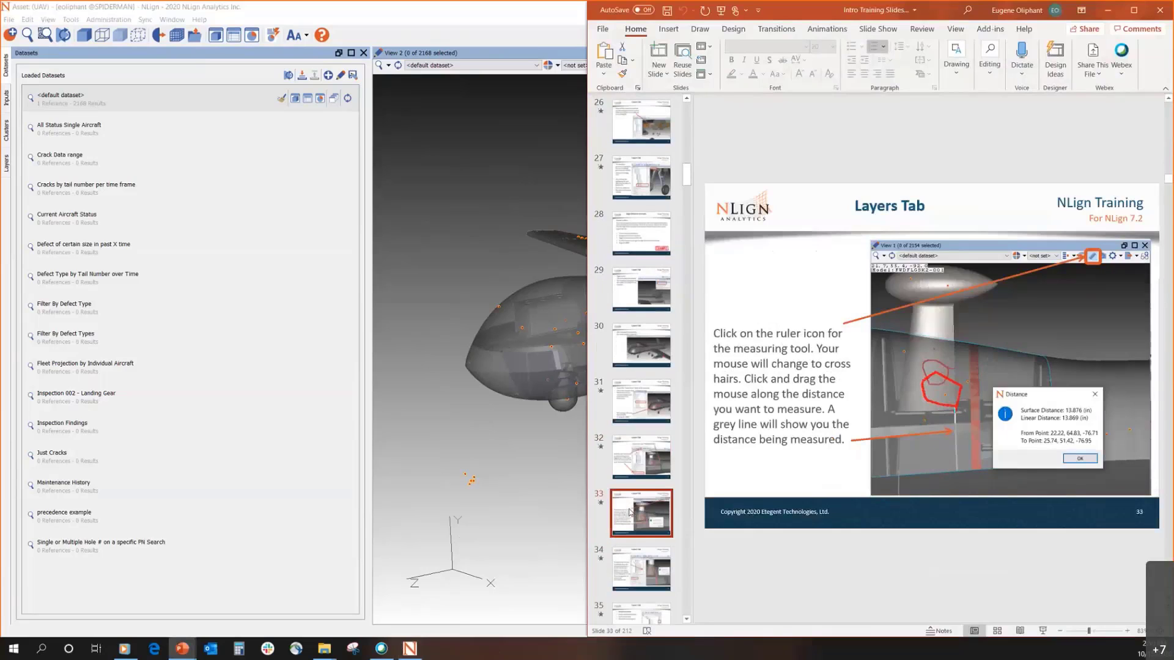
pyautogui.press('Down')
pyautogui.press('Down')
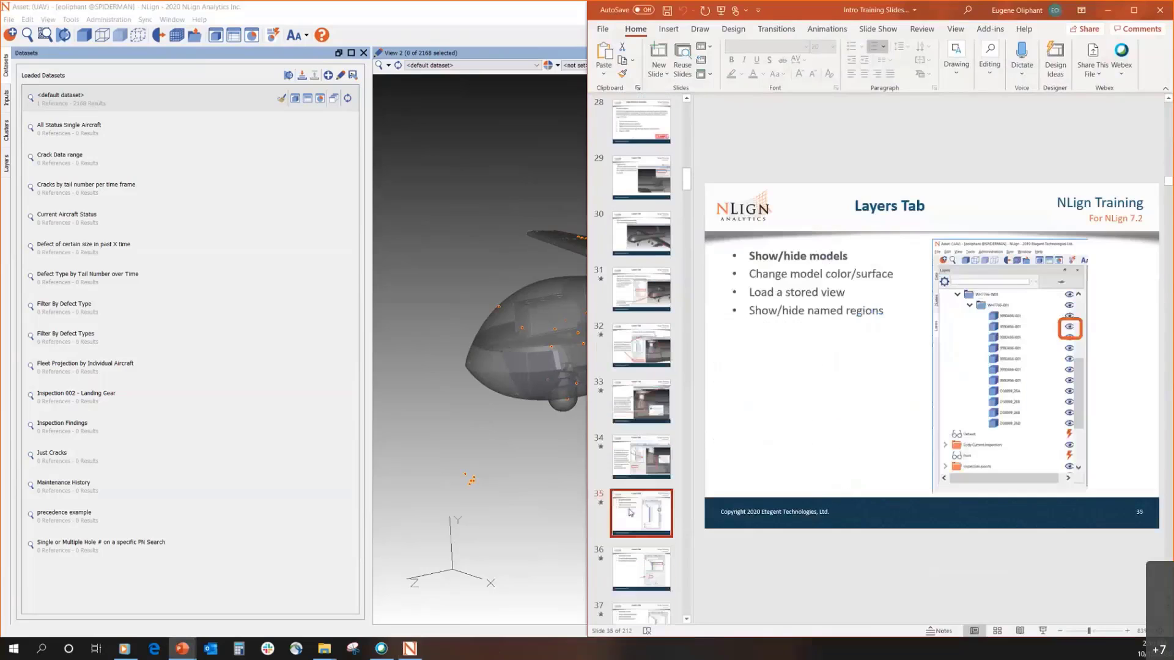
pyautogui.press('Down')
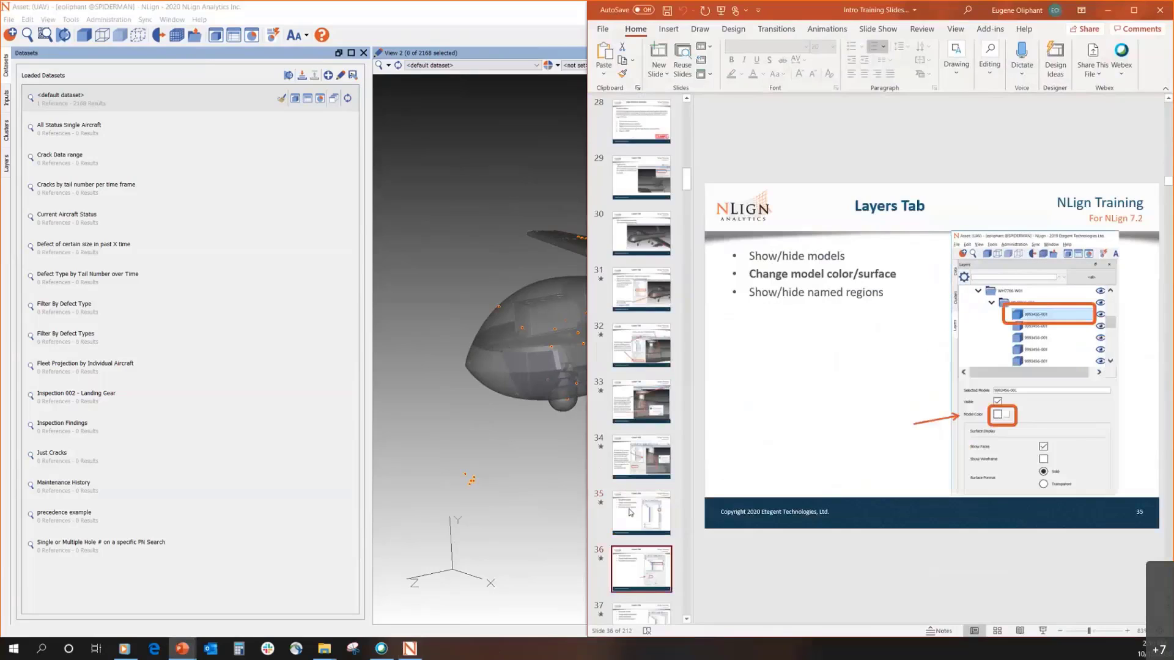
pyautogui.click(493, 436)
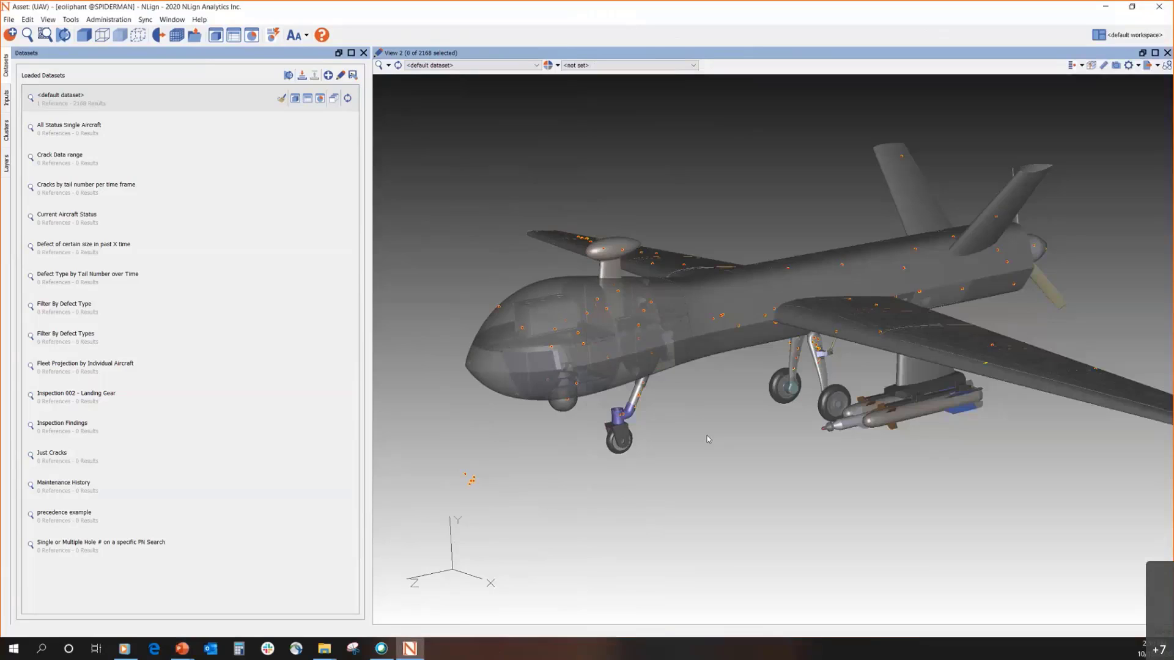
# Show the trendable annotations on the UAV and select the annotated Corrosion trendable on the forward fuselage
pyautogui.click(1081, 68)
pyautogui.click(1074, 109)
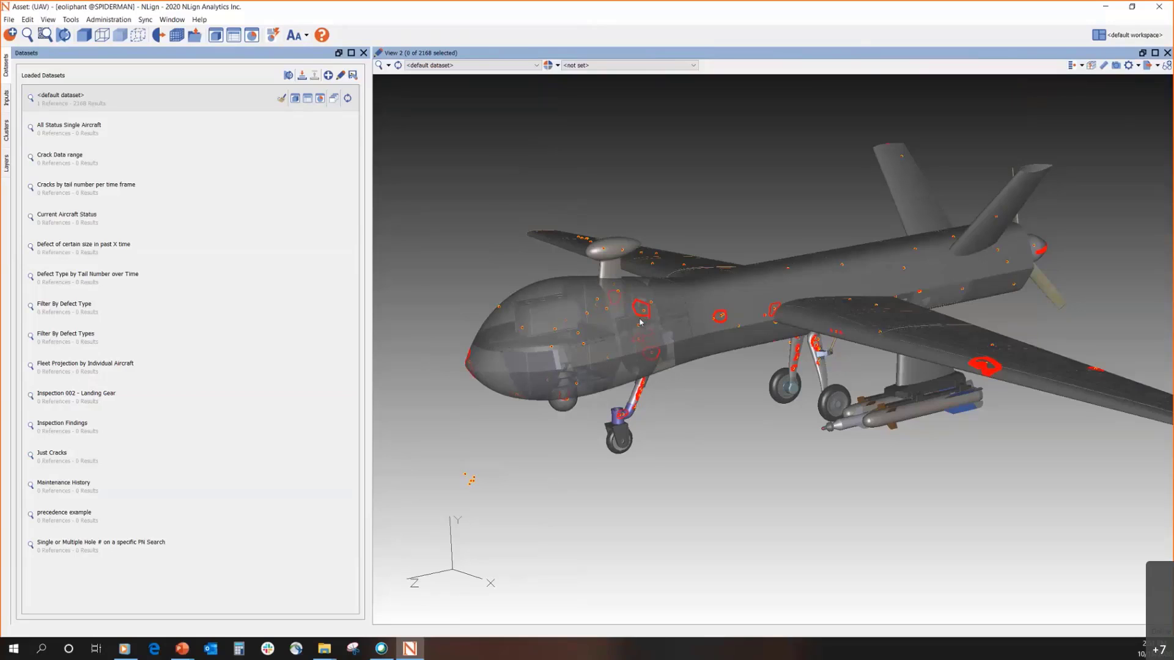
pyautogui.moveTo(640, 301)
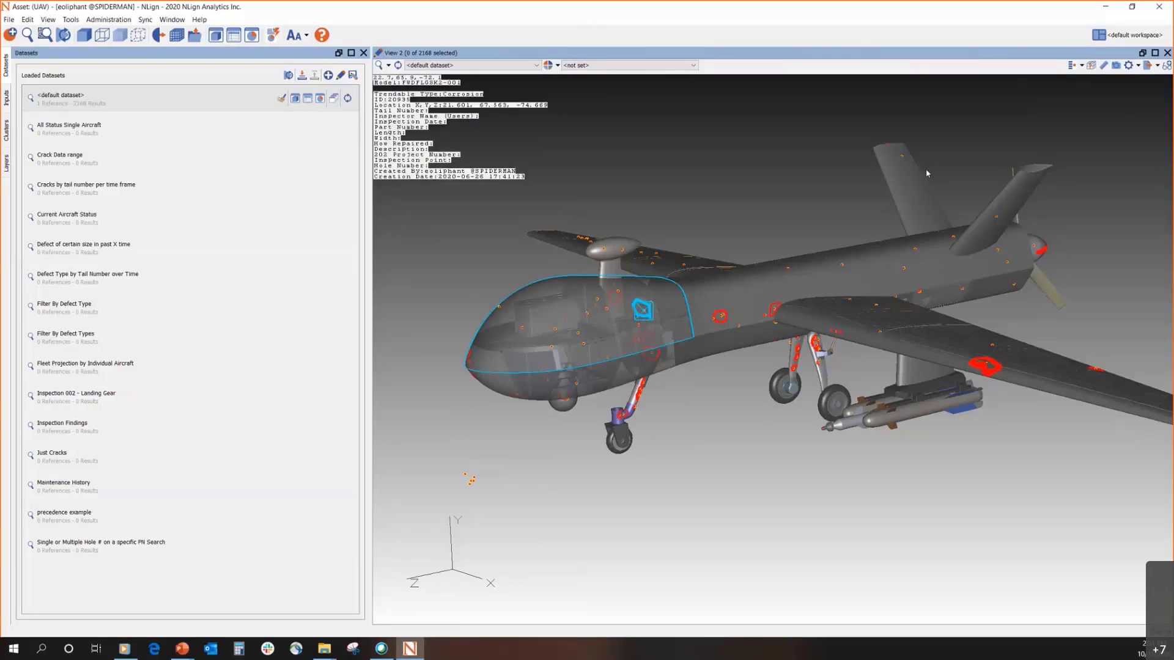
# Open a widened trending results table and export the selected trendable with its annotations to export example-all.csv, replacing the existing file
pyautogui.click(239, 35)
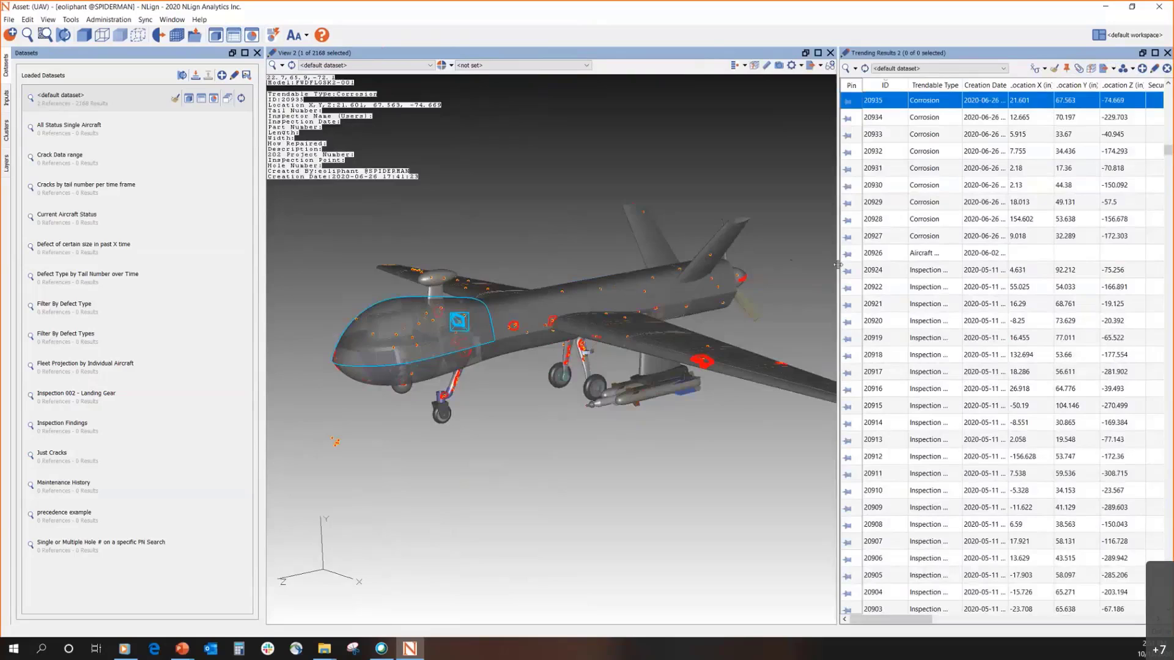
pyautogui.moveTo(837, 265); pyautogui.dragTo(664, 269)
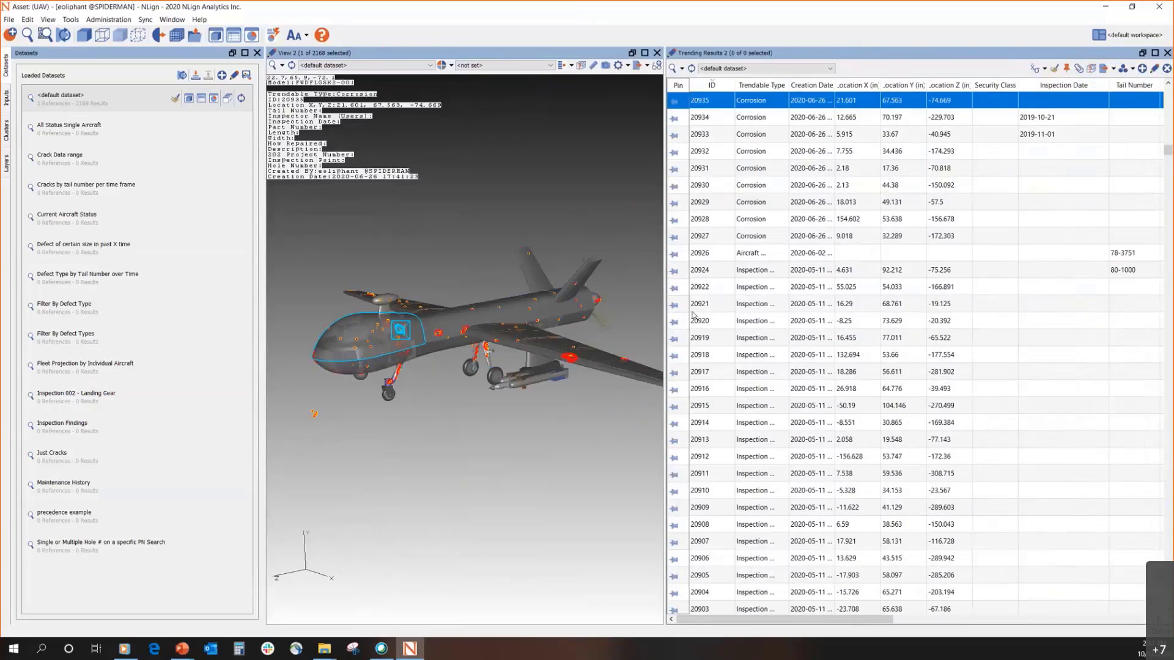
pyautogui.click(1114, 69)
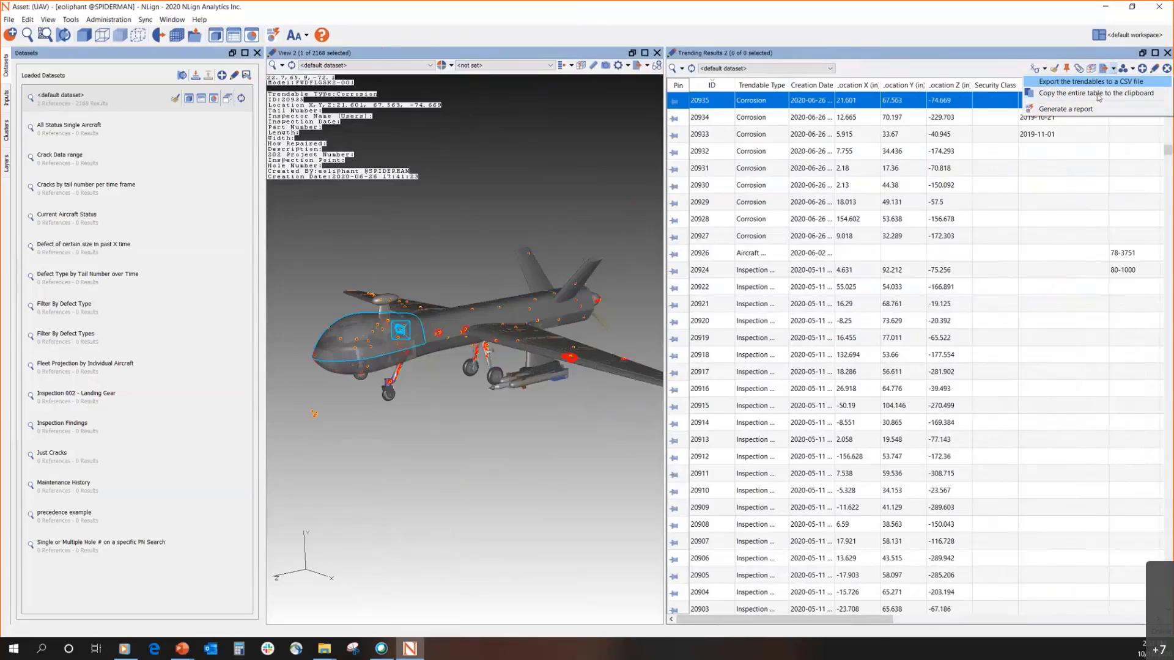
pyautogui.click(1091, 82)
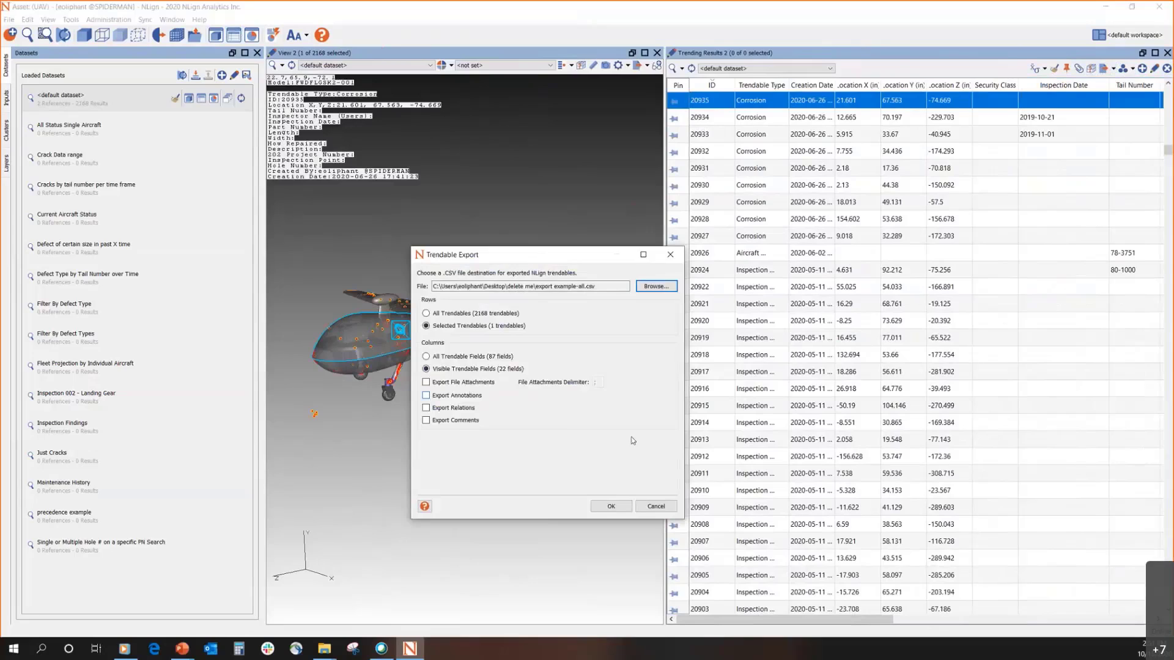
pyautogui.moveTo(526, 255); pyautogui.dragTo(654, 261)
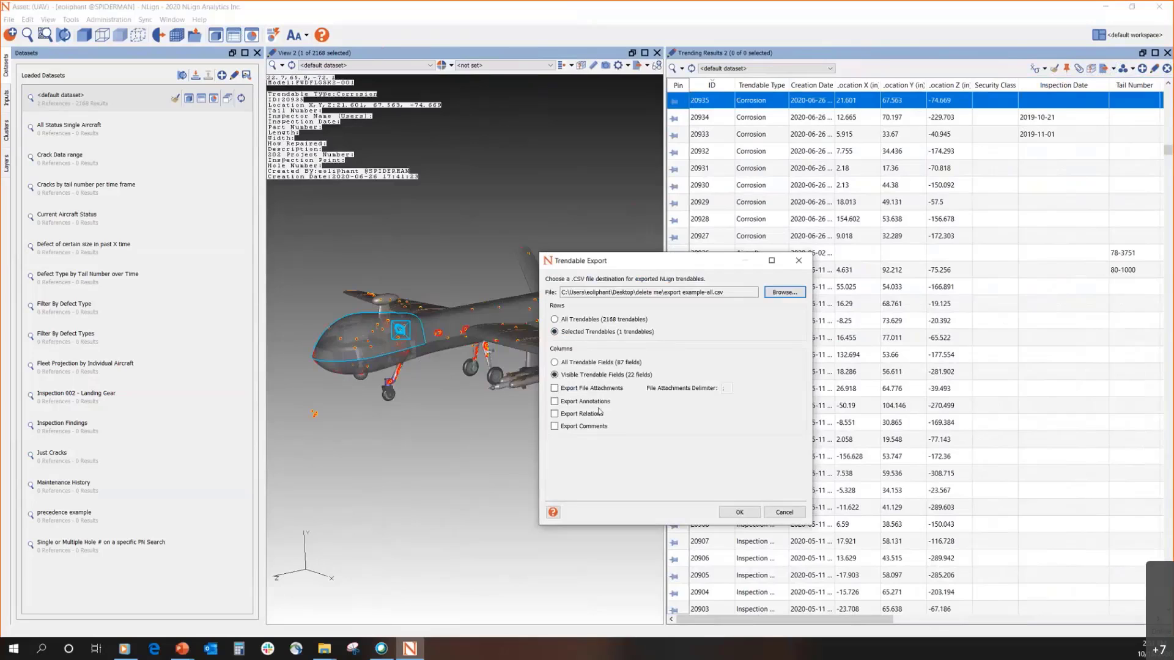
pyautogui.click(556, 402)
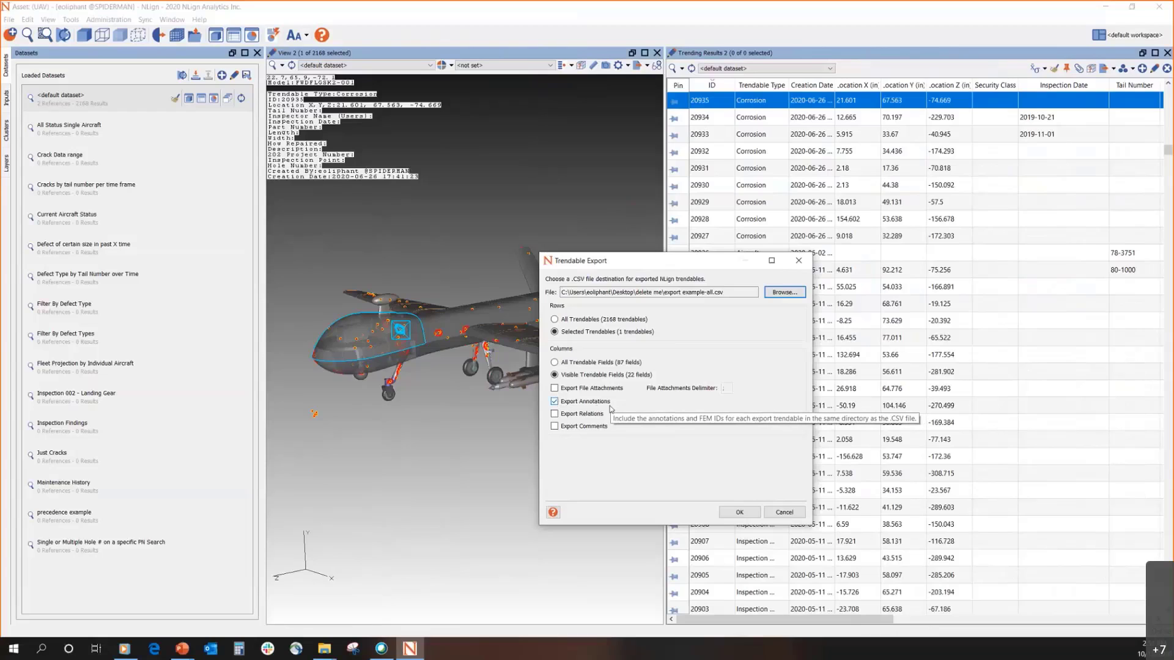
pyautogui.click(740, 512)
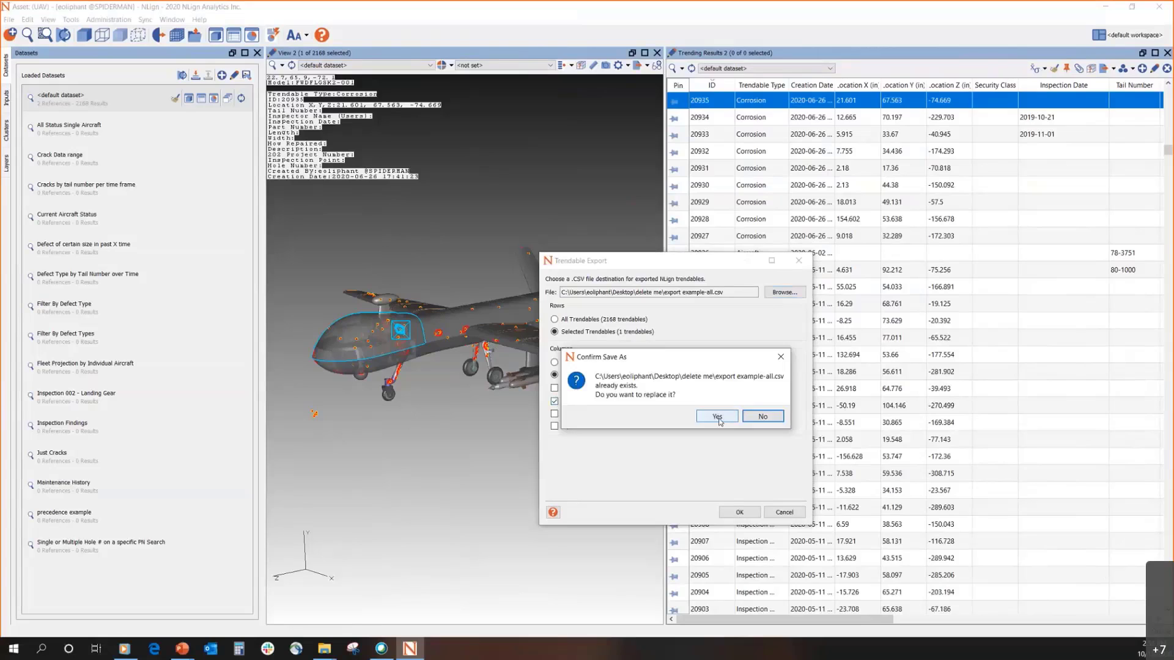
pyautogui.click(718, 417)
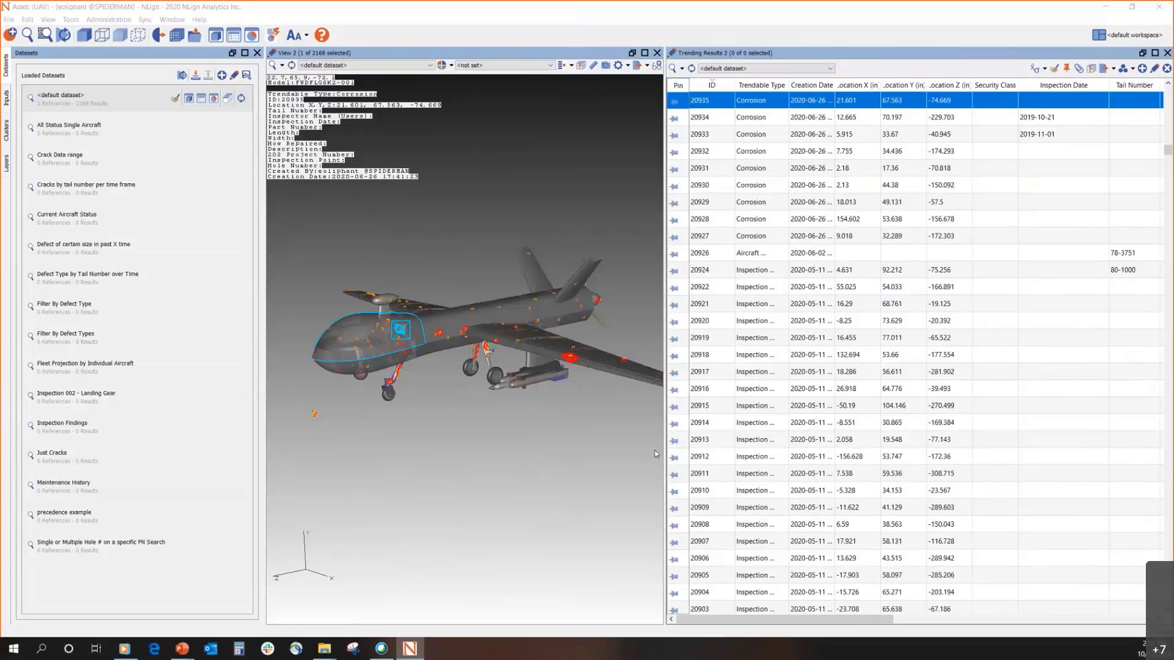
# Open export example-all.csv in Excel from File Explorer and look along the exported row to its Annotations column
pyautogui.moveTo(329, 652)
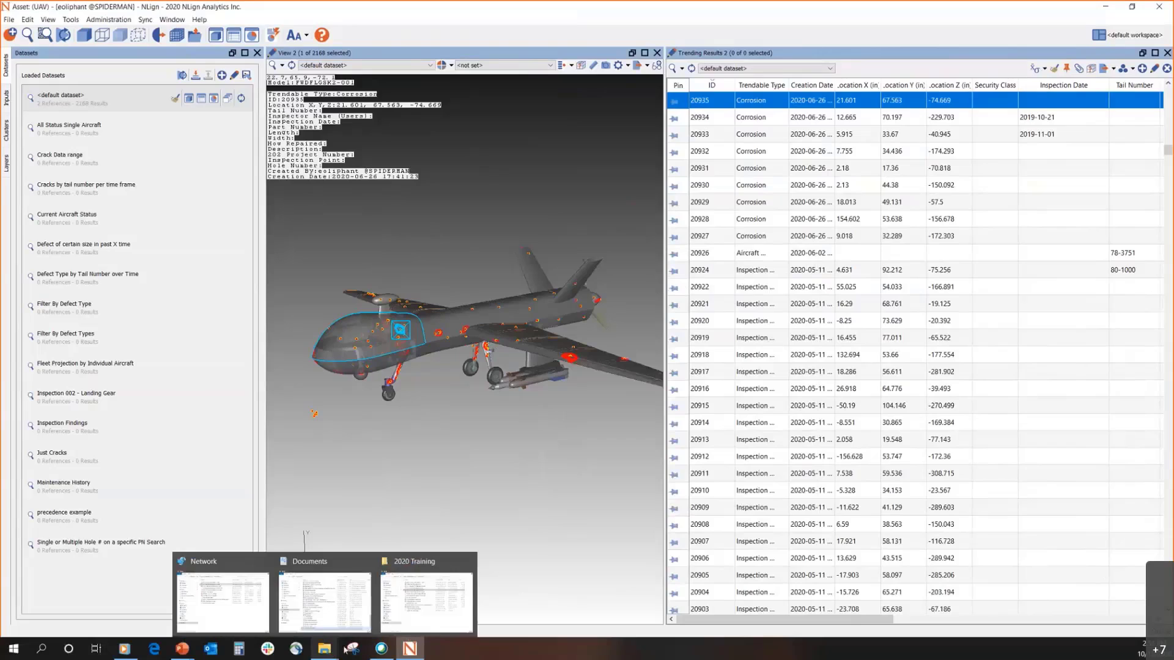
pyautogui.click(319, 600)
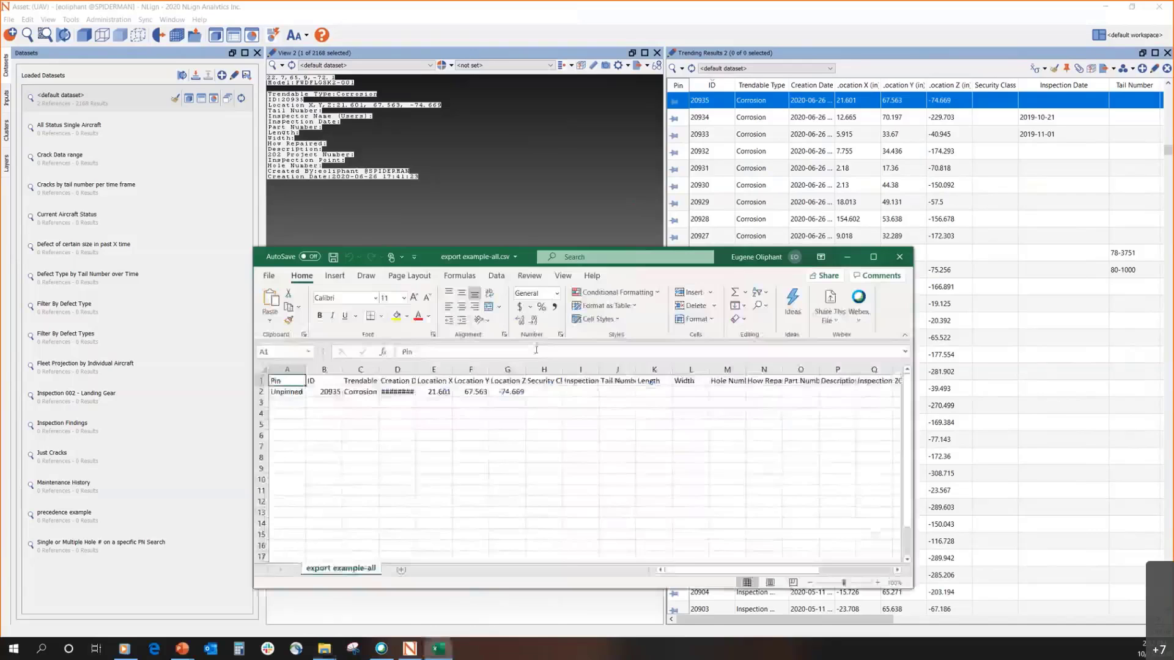
pyautogui.click(693, 394)
pyautogui.press('Right')
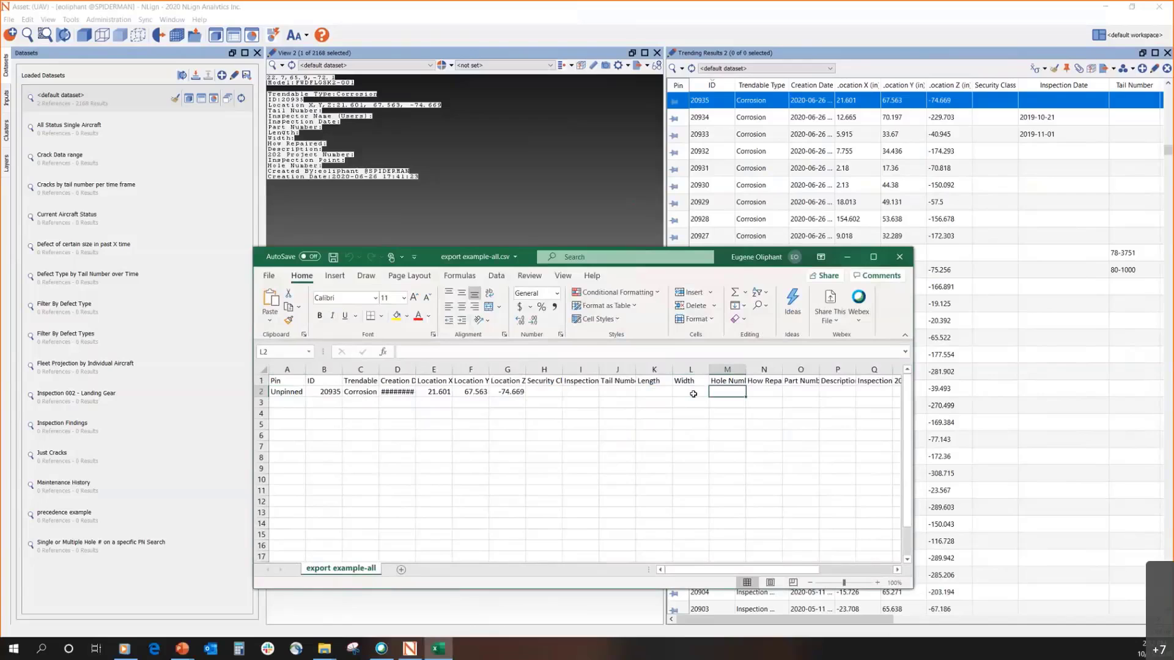
pyautogui.press('Right')
pyautogui.press('Right')
pyautogui.press('Right')
pyautogui.press('Right')
pyautogui.press('Right')
pyautogui.press('Right')
pyautogui.press('Right')
pyautogui.press('Right')
pyautogui.press('Right')
pyautogui.press('Right')
pyautogui.press('Right')
pyautogui.press('Right')
pyautogui.press('Right')
pyautogui.press('Right')
pyautogui.press('Right')
pyautogui.press('Right')
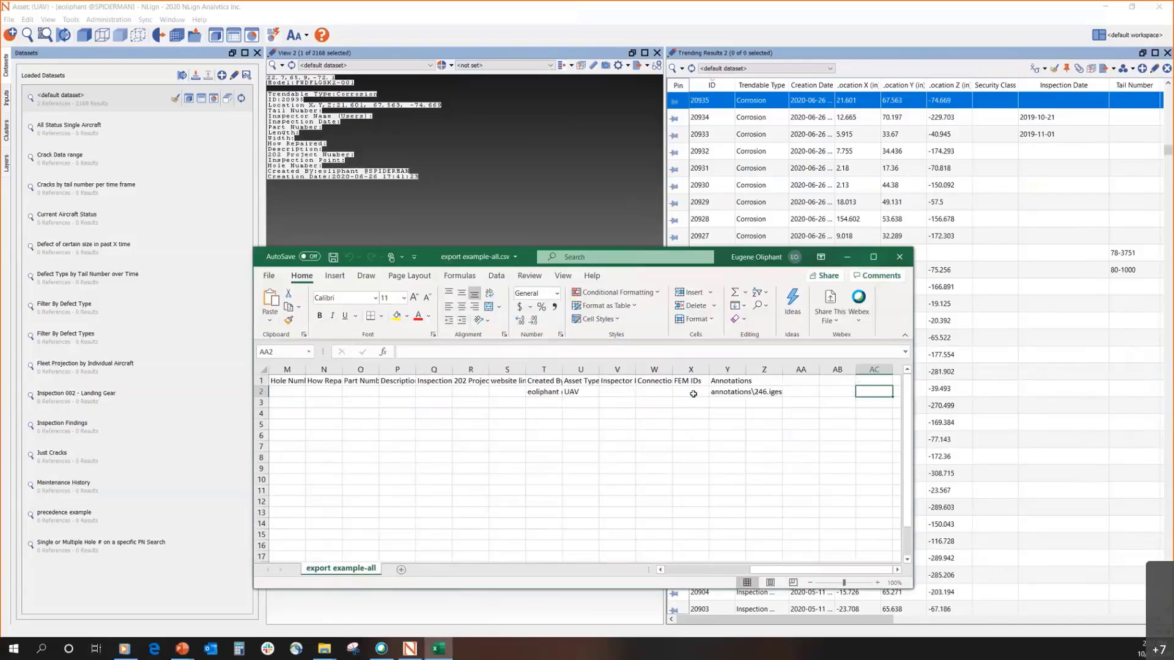
pyautogui.press('Left')
pyautogui.press('Left')
pyautogui.press('Left')
pyautogui.press('Left')
pyautogui.press('Down')
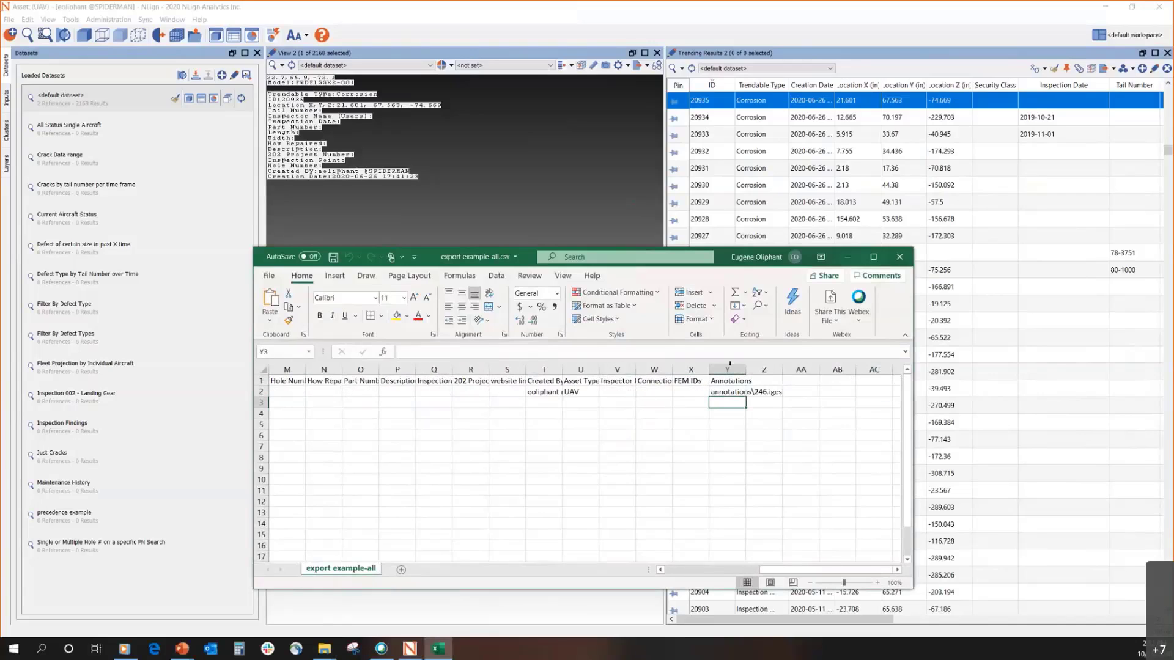
pyautogui.click(737, 389)
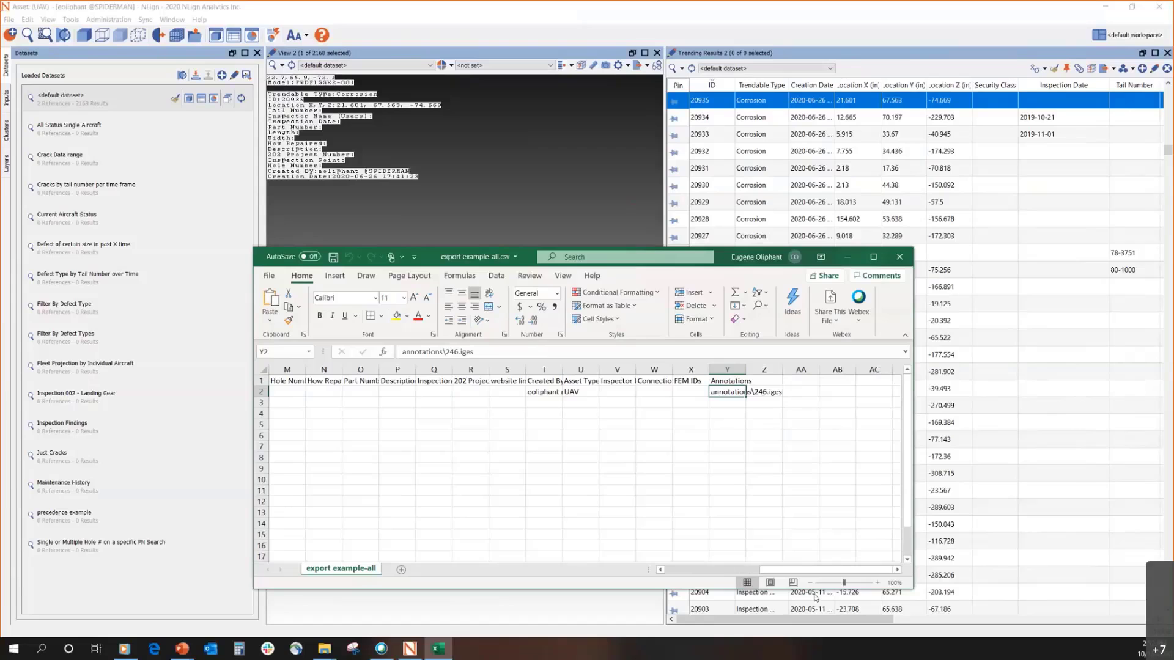
# Switch to the delete me folder in File Explorer and locate 246.iges inside its annotations subfolder
pyautogui.hotkey('alt', 'Tab')
pyautogui.click(730, 458)
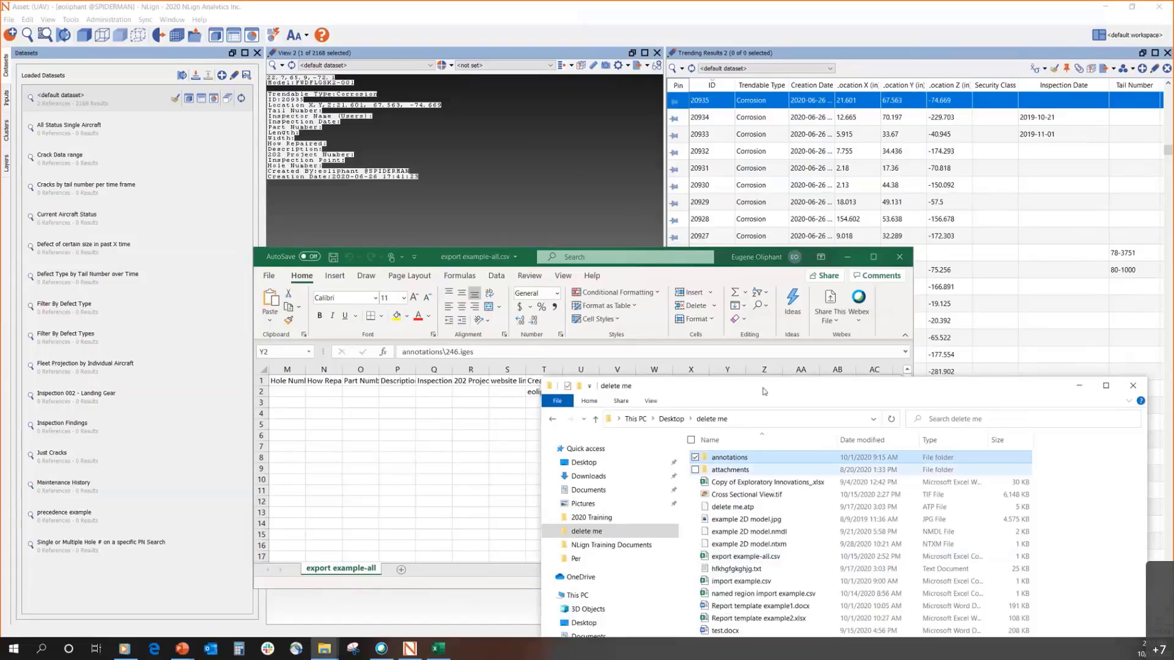
pyautogui.moveTo(763, 388); pyautogui.dragTo(747, 431)
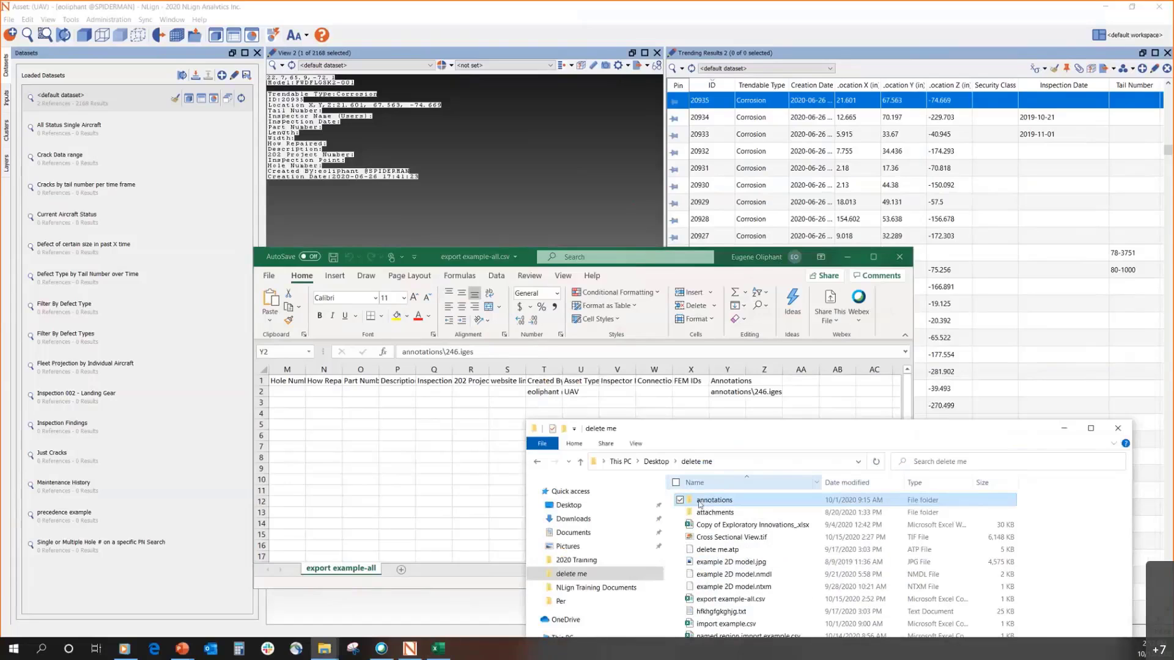
pyautogui.doubleClick(701, 504)
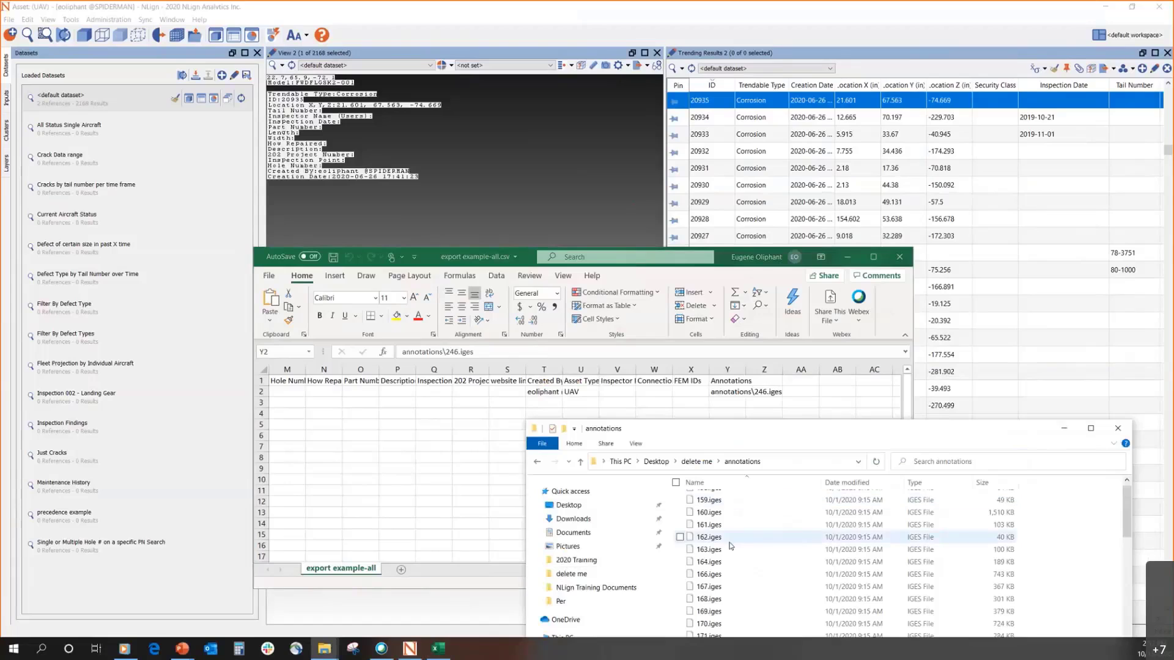
pyautogui.scroll(-9, 708, 526)
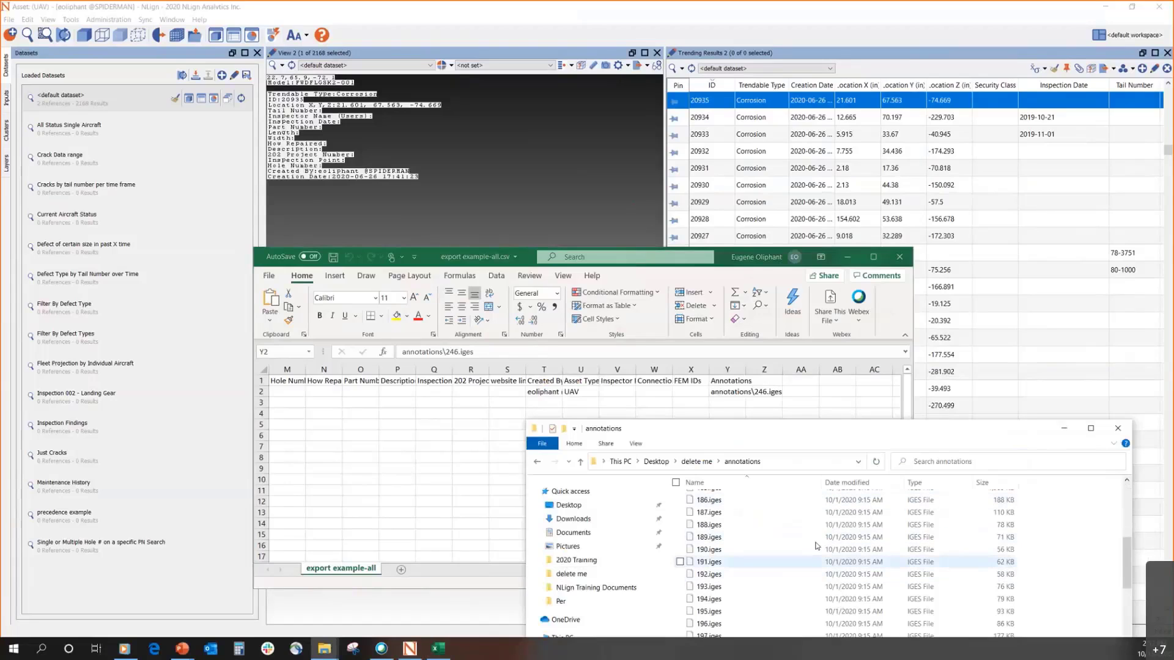
pyautogui.moveTo(1127, 562); pyautogui.dragTo(1119, 652)
pyautogui.scroll(1, 729, 526)
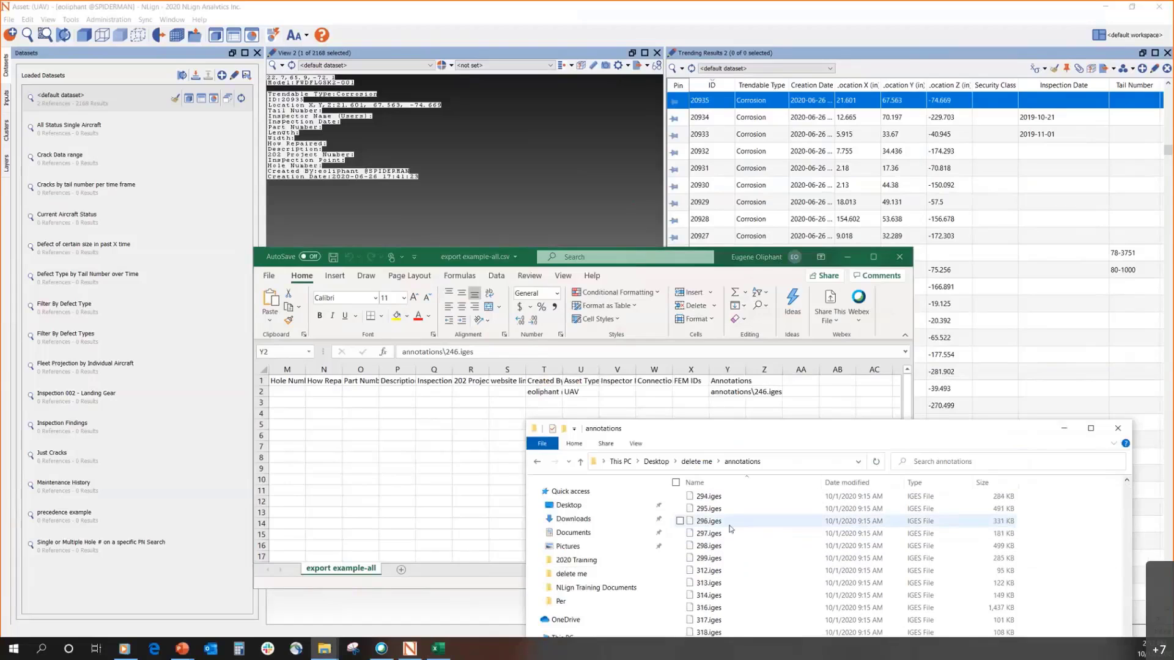
pyautogui.scroll(4, 694, 514)
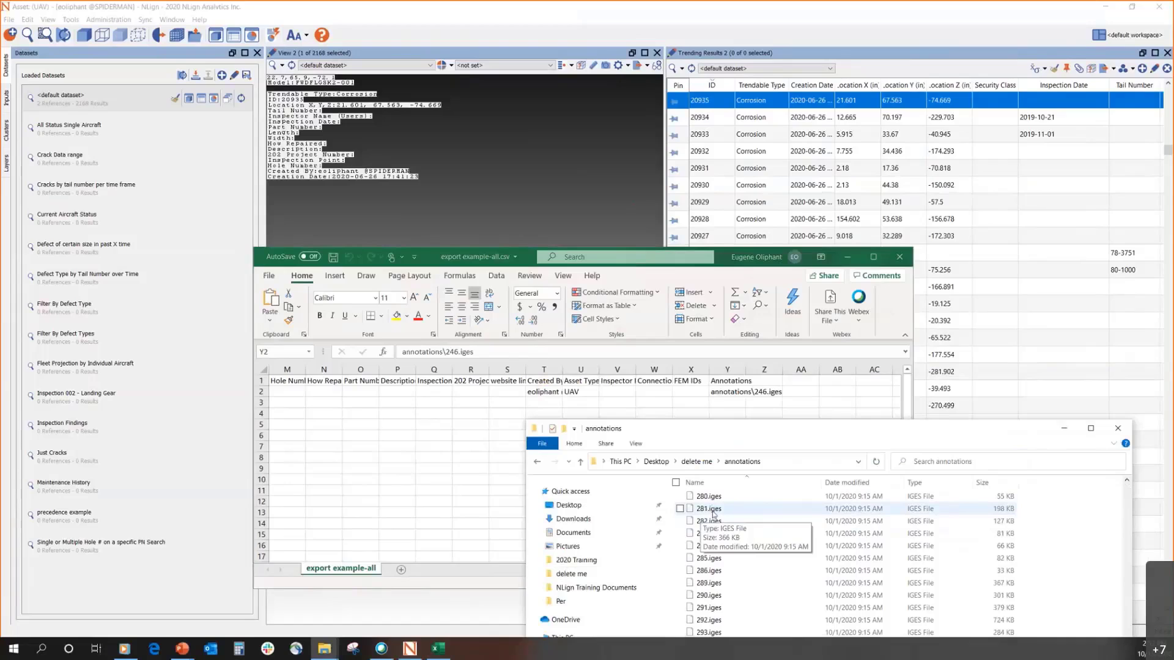
pyautogui.scroll(10, 709, 514)
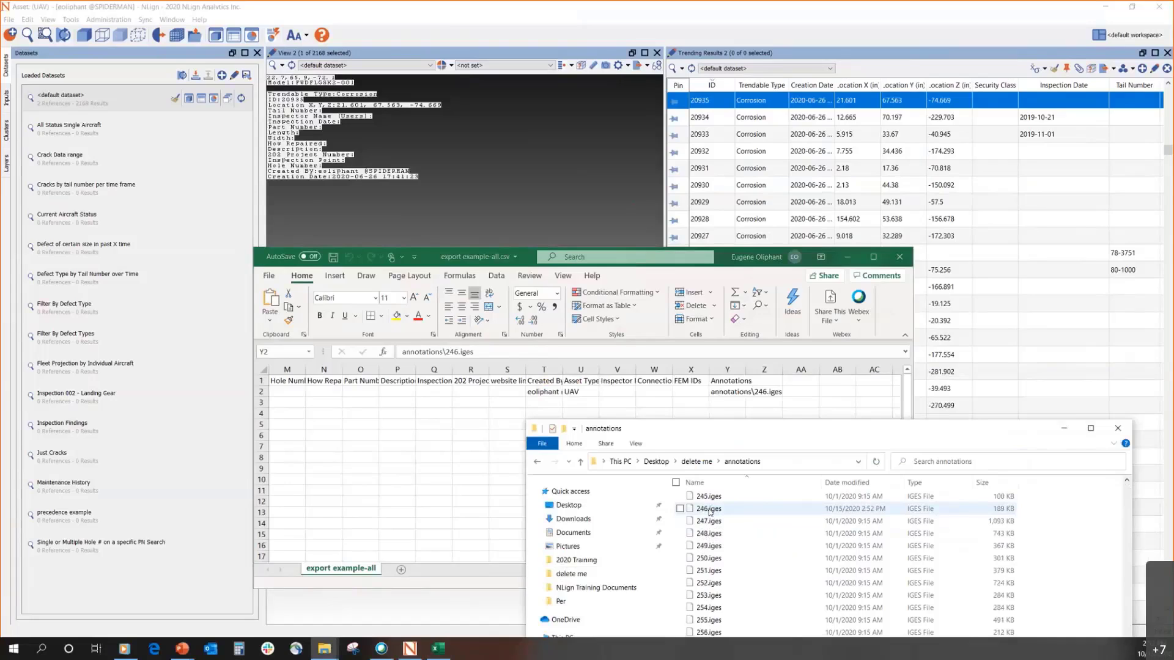
pyautogui.click(755, 512)
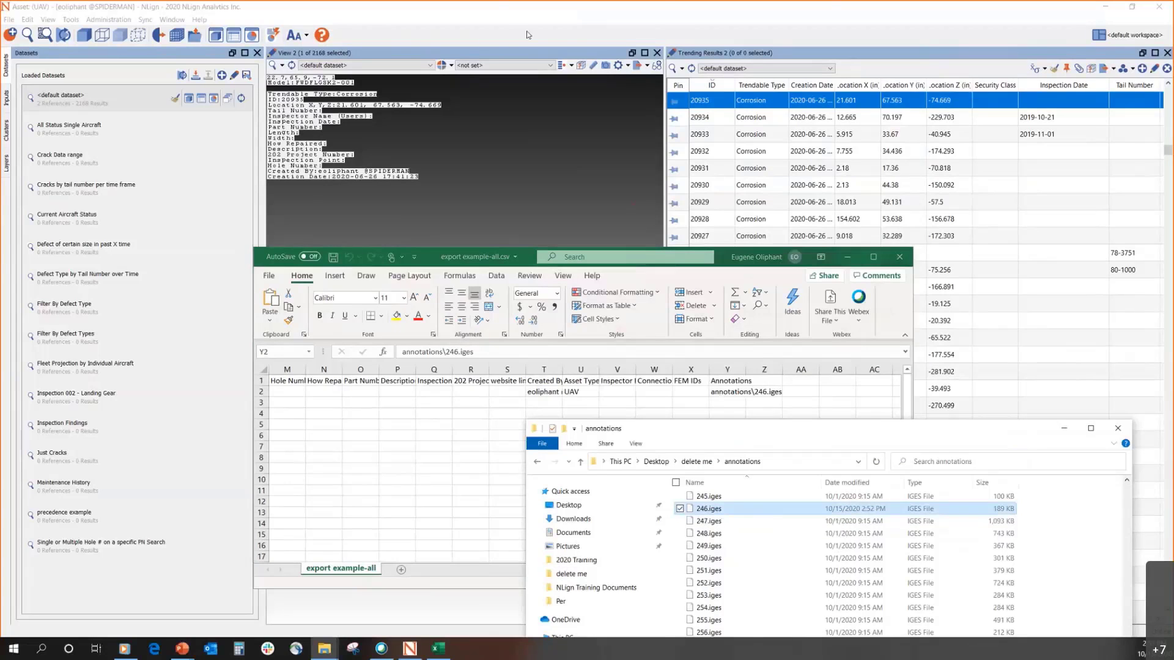
# Return to NLign, clear the trendable selection, and inspect the annotation outlines on the forward fuselage below the dome antenna
pyautogui.moveTo(528, 35)
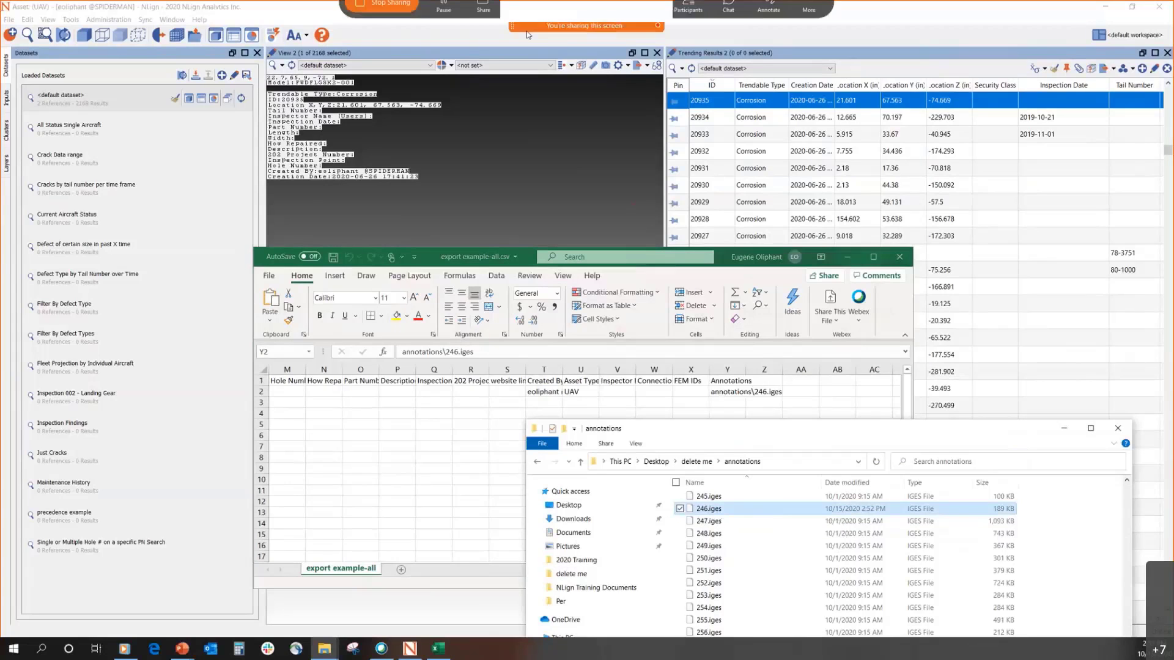
pyautogui.click(280, 11)
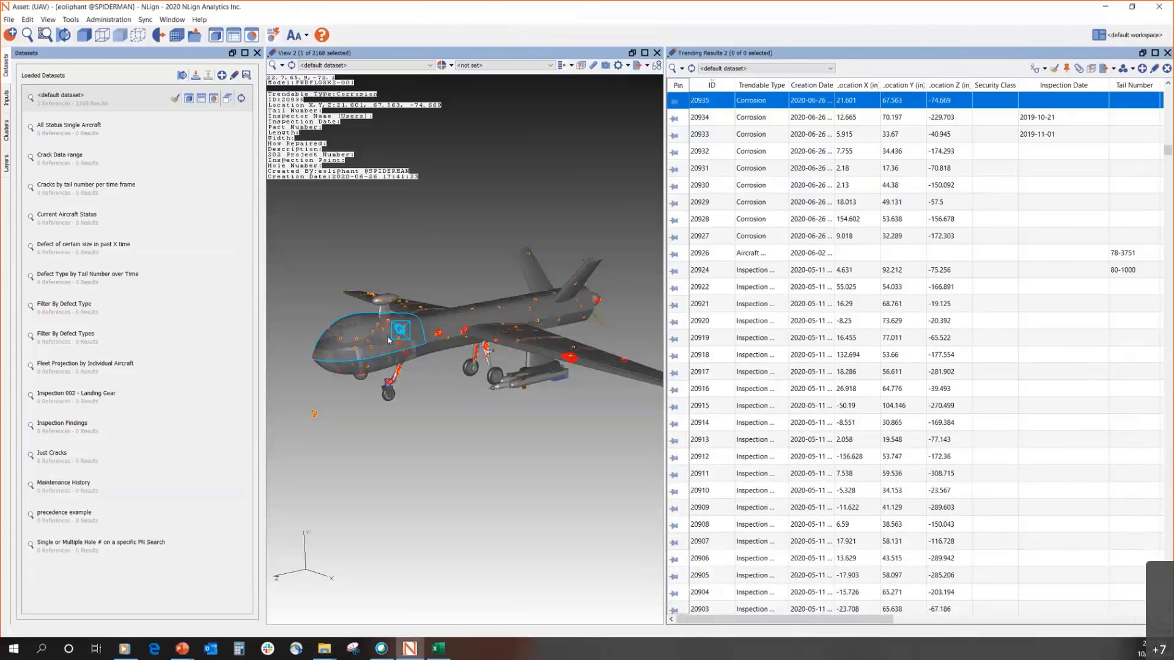
pyautogui.click(436, 404)
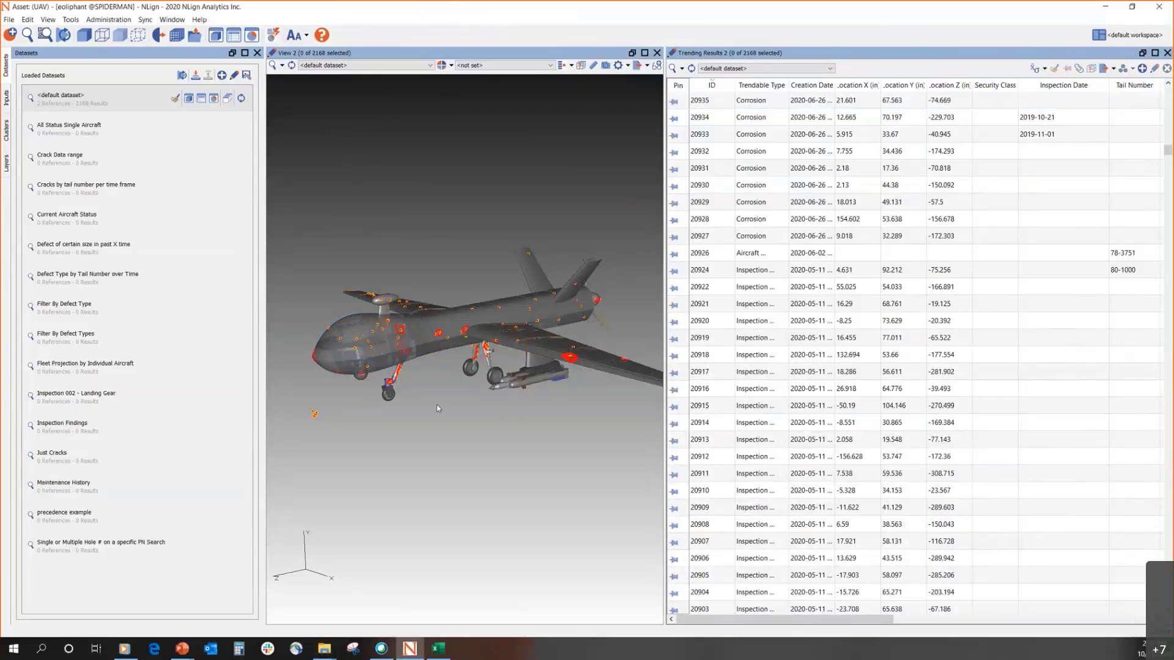
pyautogui.scroll(2, 392, 332)
pyautogui.scroll(5, 371, 327)
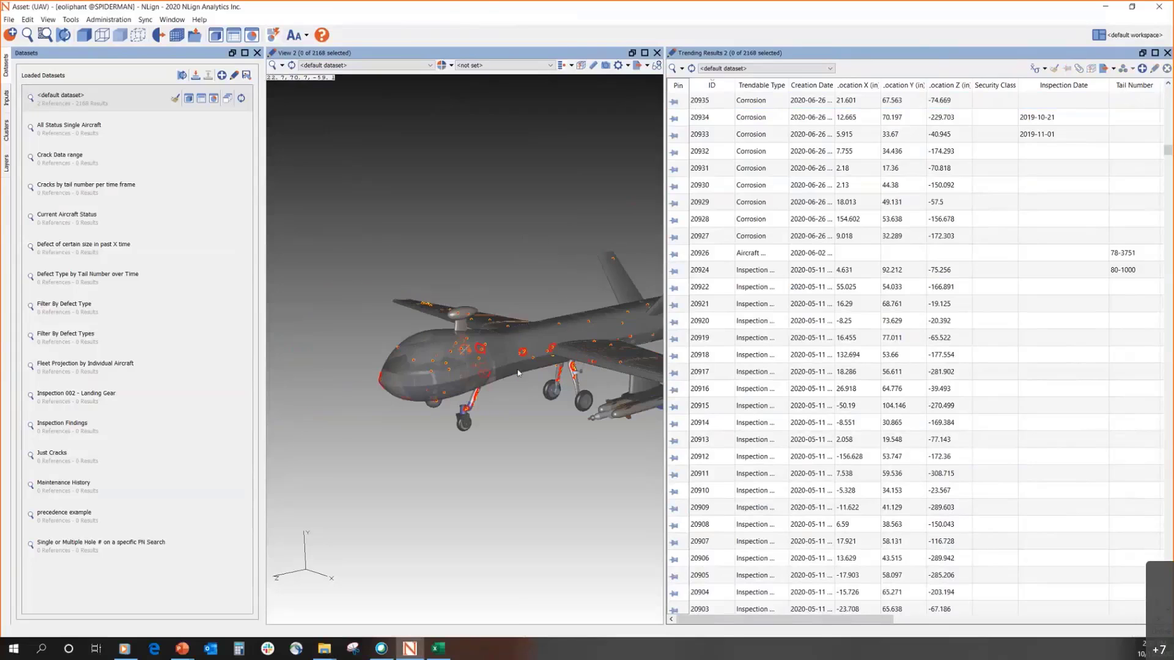
pyautogui.scroll(5, 505, 347)
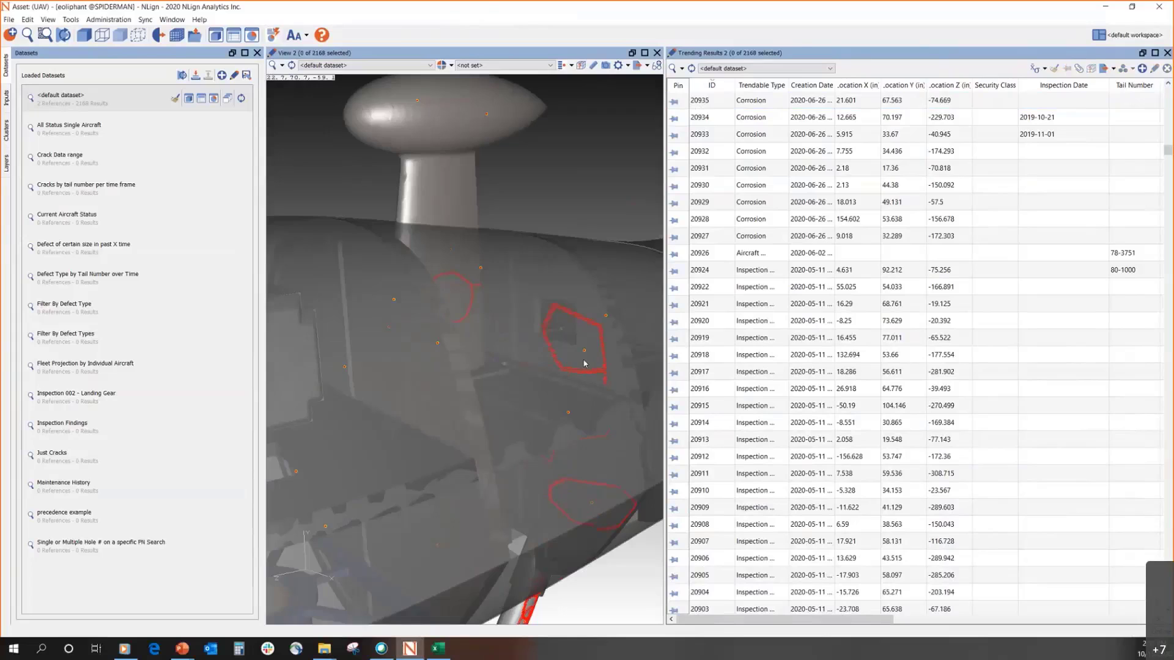
# Orbit the forward fuselage annotations, switch to export example-all.csv in Excel, and look back along the exported row to its ID column
pyautogui.moveTo(584, 361); pyautogui.dragTo(553, 371, button='middle')
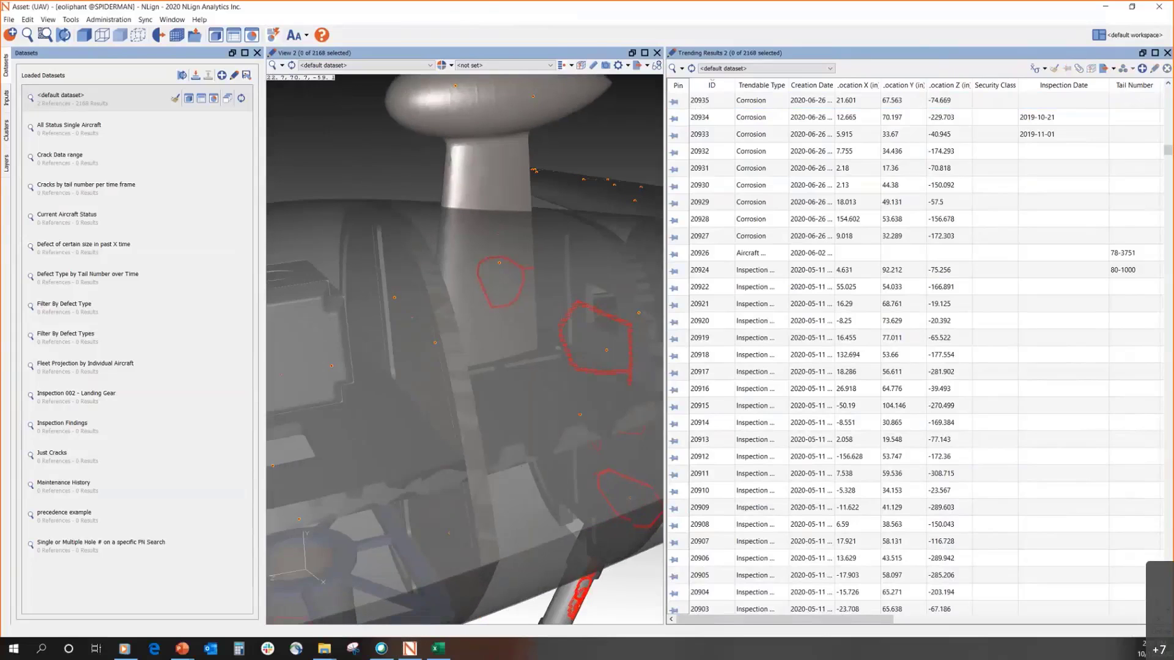
pyautogui.click(437, 648)
pyautogui.click(470, 392)
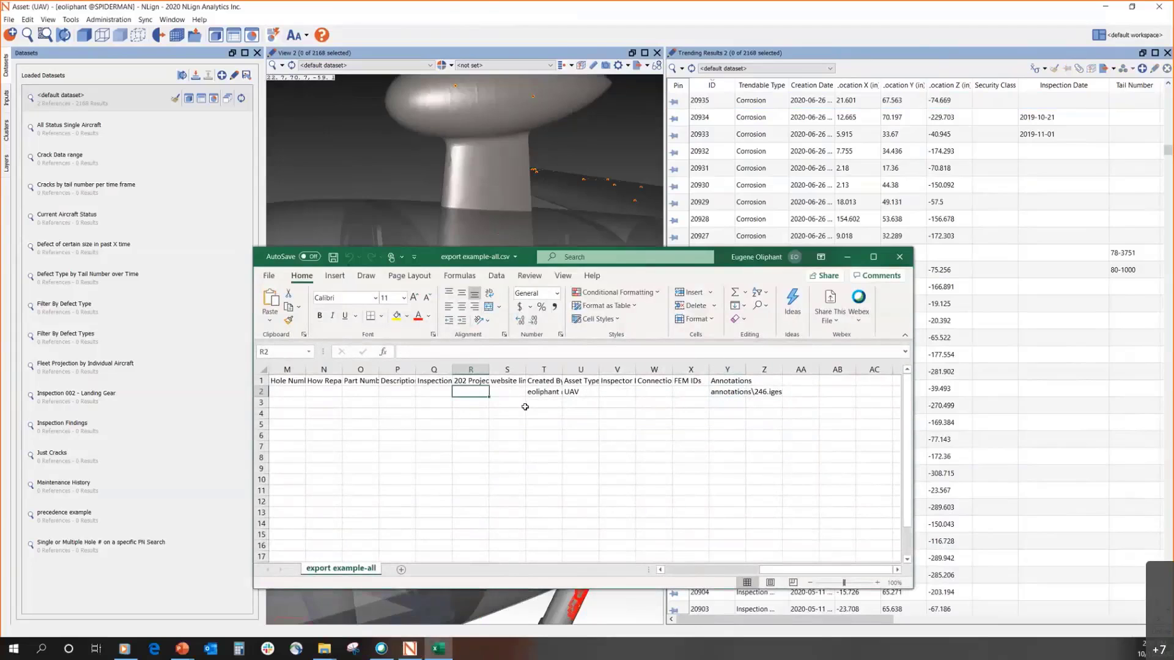
pyautogui.press('Left')
pyautogui.press('Left')
pyautogui.press('Left')
pyautogui.press('Left')
pyautogui.press('Left')
pyautogui.press('Left')
pyautogui.press('Left')
pyautogui.press('Left')
pyautogui.press('Left')
pyautogui.press('Left')
pyautogui.press('Left')
pyautogui.press('Left')
pyautogui.press('Left')
pyautogui.press('Left')
pyautogui.press('Left')
pyautogui.press('Left')
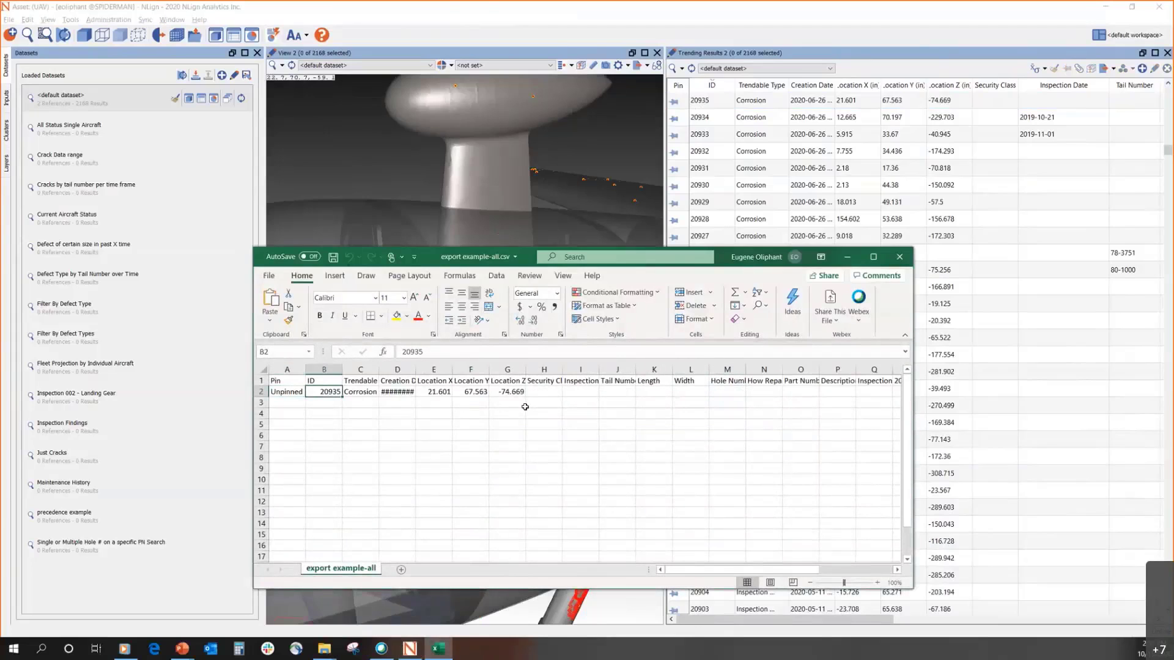
# Select the exported row's Location X, Y and Z values and move the Excel window clear of the annotation outlines in the model view
pyautogui.press('Right')
pyautogui.press('Right')
pyautogui.press('Right')
pyautogui.press('Right')
pyautogui.press('Left')
pyautogui.press('Left')
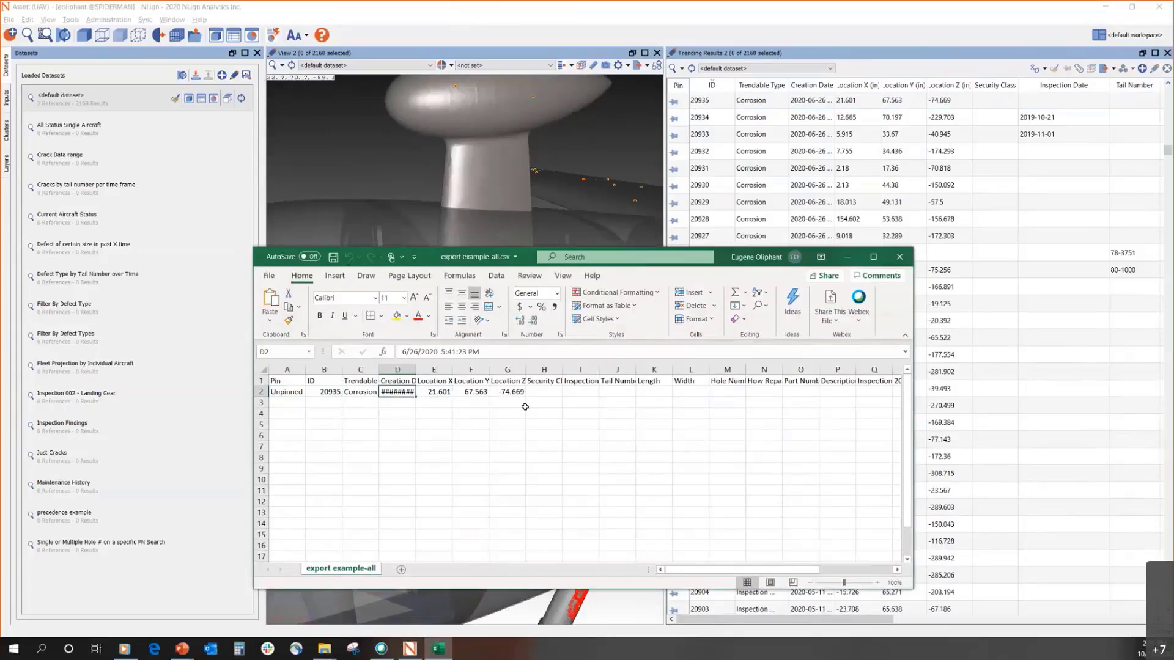
pyautogui.press('Right')
pyautogui.hotkey('shift', 'Right')
pyautogui.hotkey('shift', 'Right')
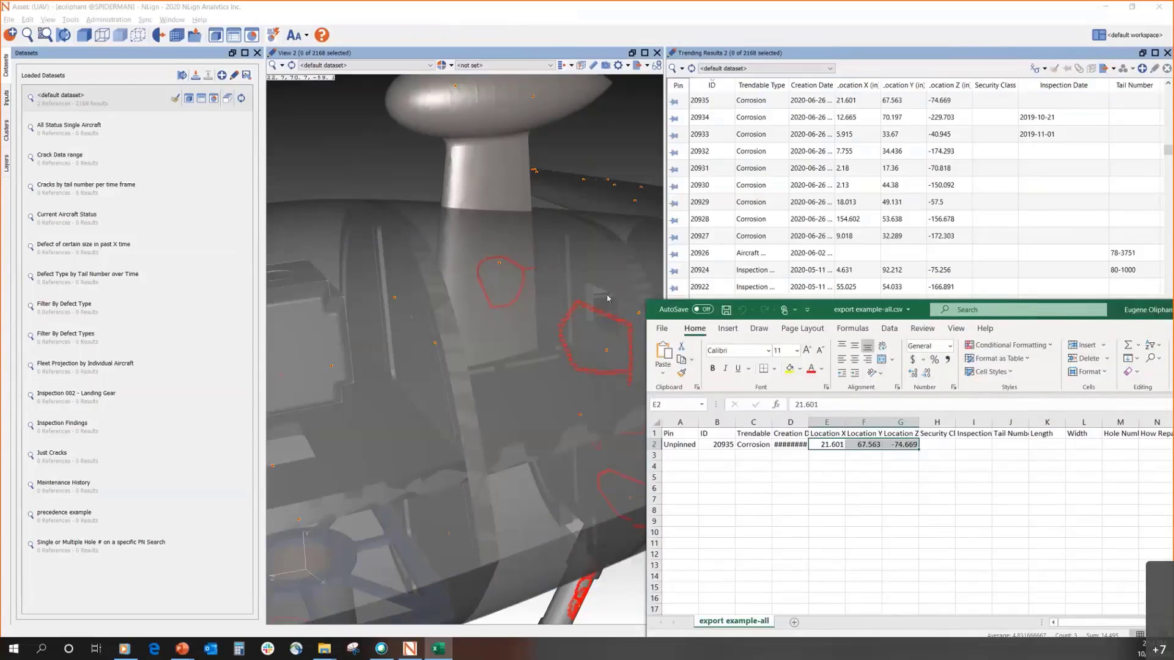
pyautogui.moveTo(923, 309); pyautogui.dragTo(870, 352)
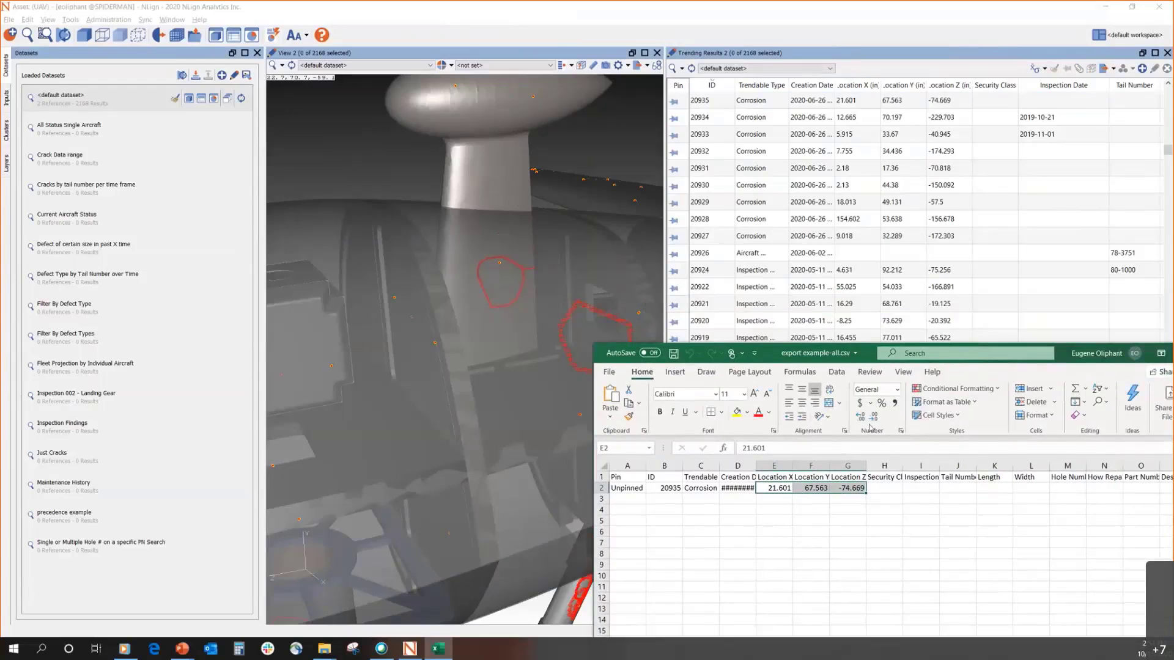
pyautogui.moveTo(869, 428); pyautogui.dragTo(888, 431)
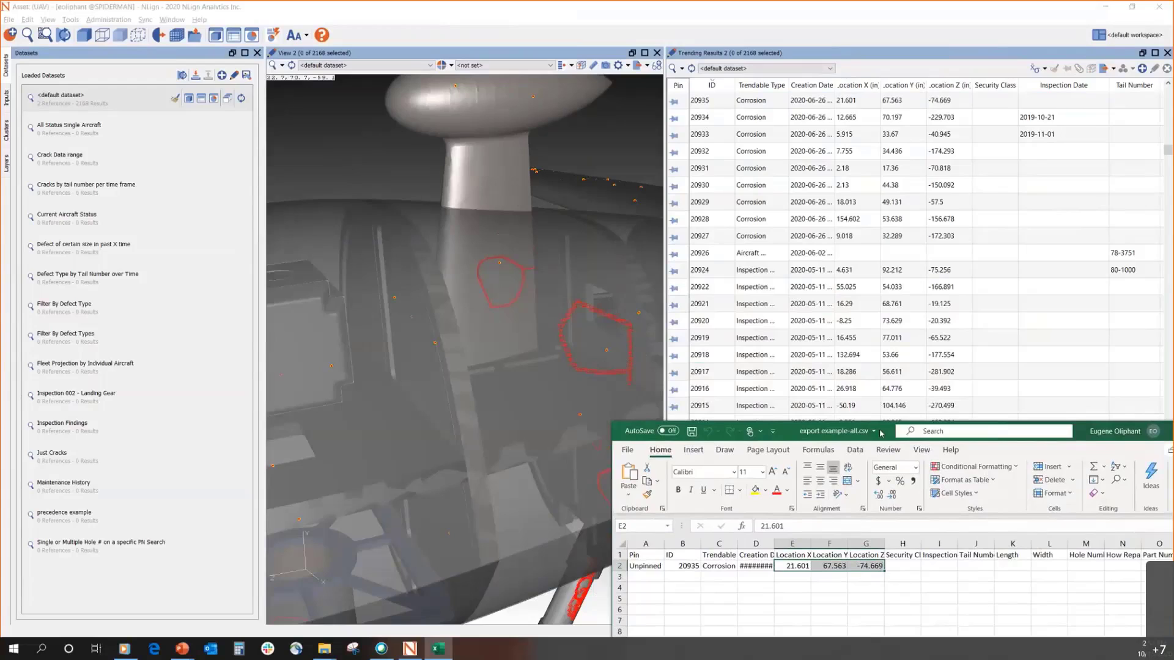